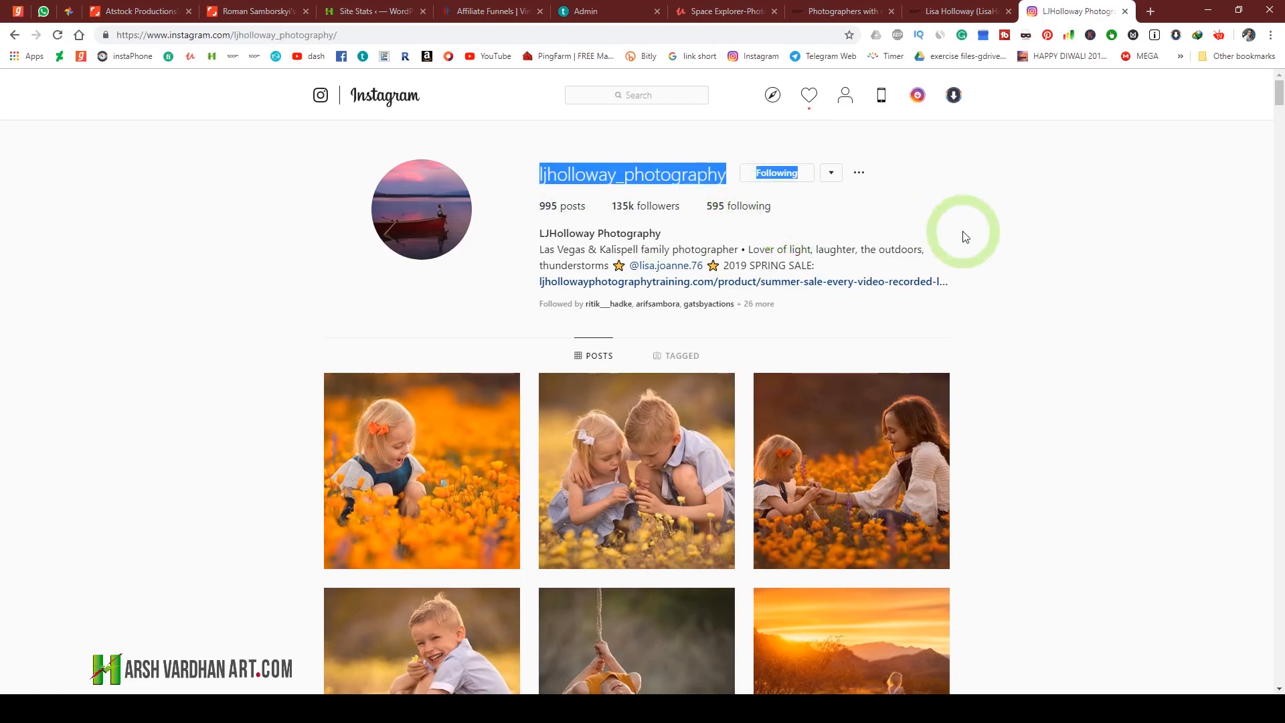
Step: Look through the recent children's portraits on the LJHolloway Photography Instagram profile
left_click(964, 234)
scroll(1081, 334, "down", 4)
scroll(1079, 335, "down", 1)
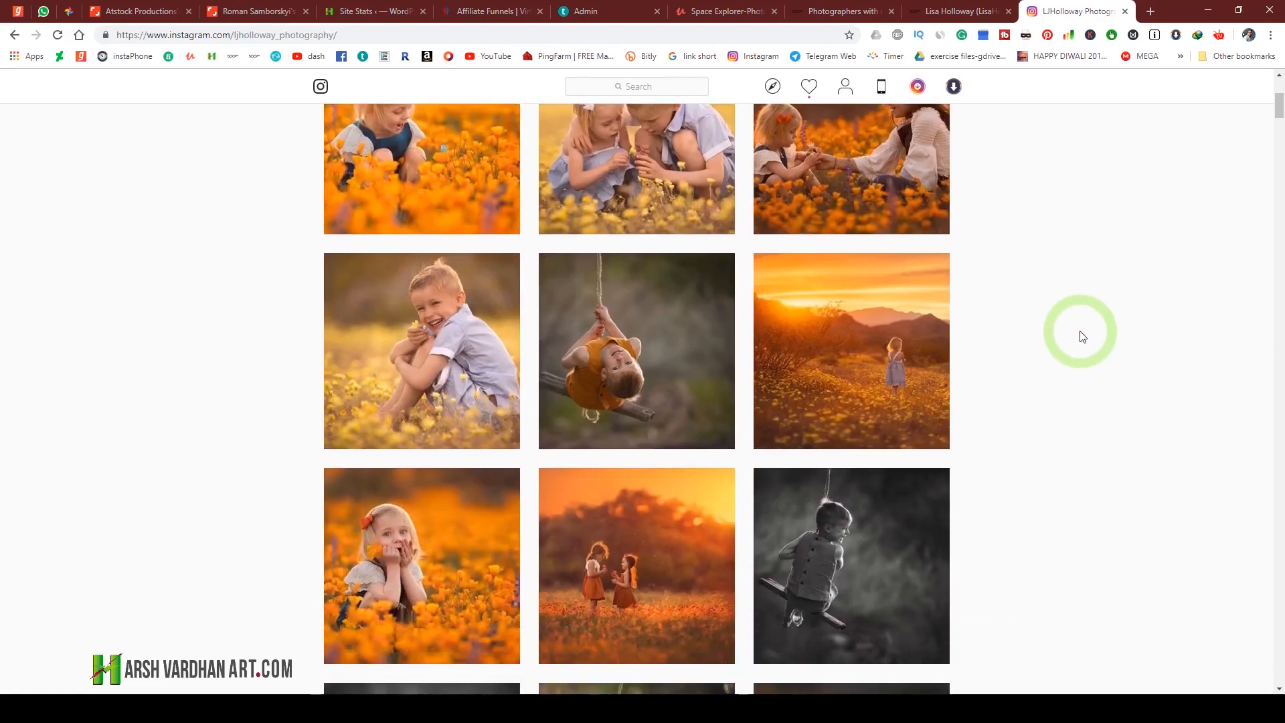
scroll(1079, 336, "up", 3)
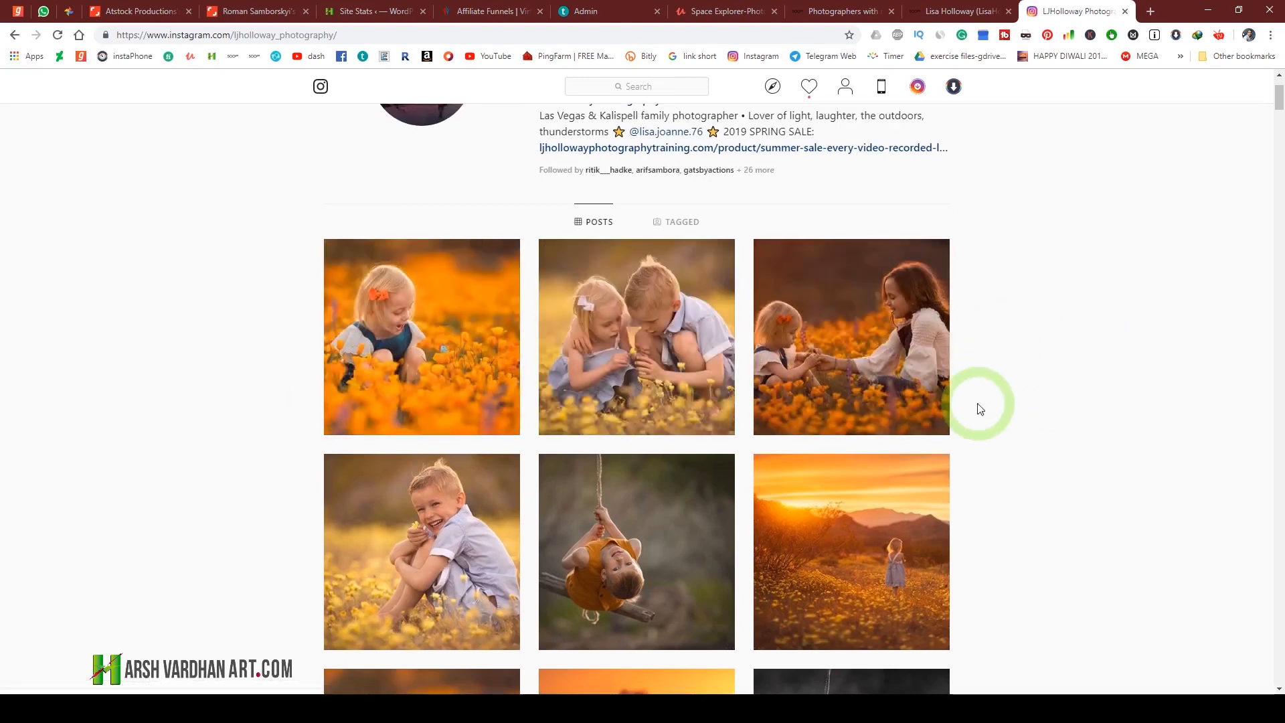
scroll(979, 409, "down", 2)
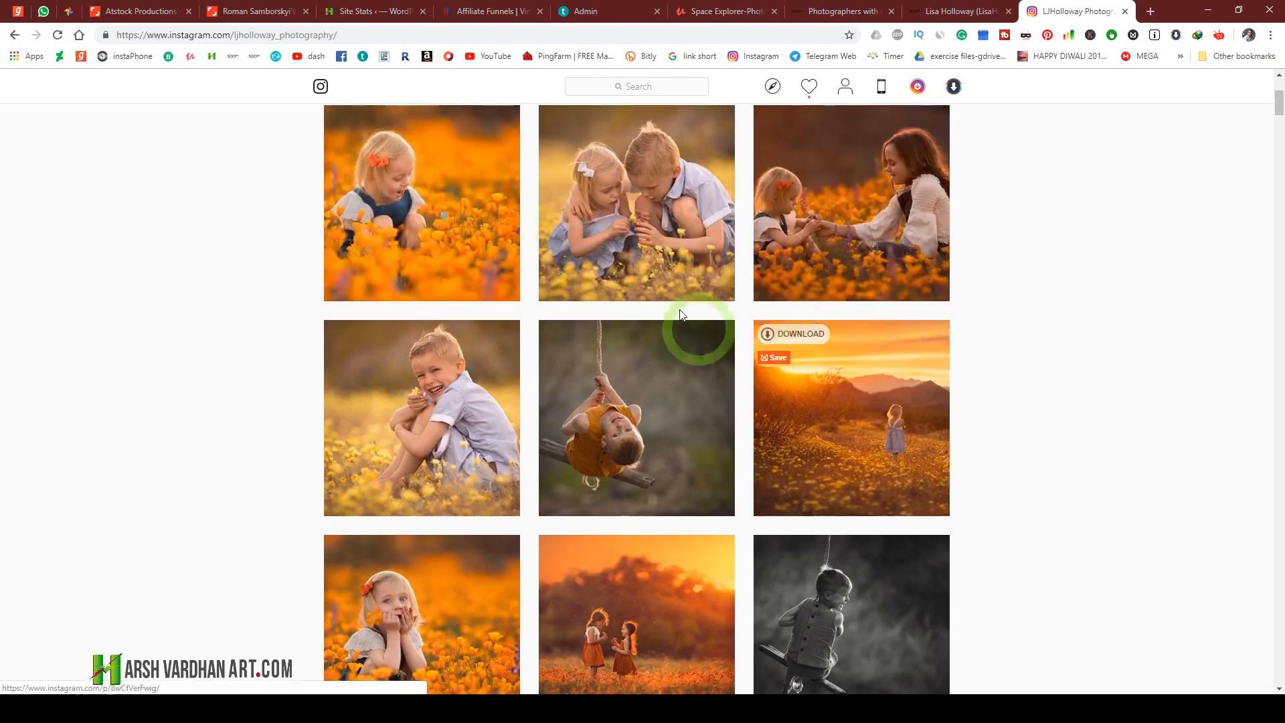
scroll(1106, 388, "down", 1)
scroll(1106, 388, "down", 10)
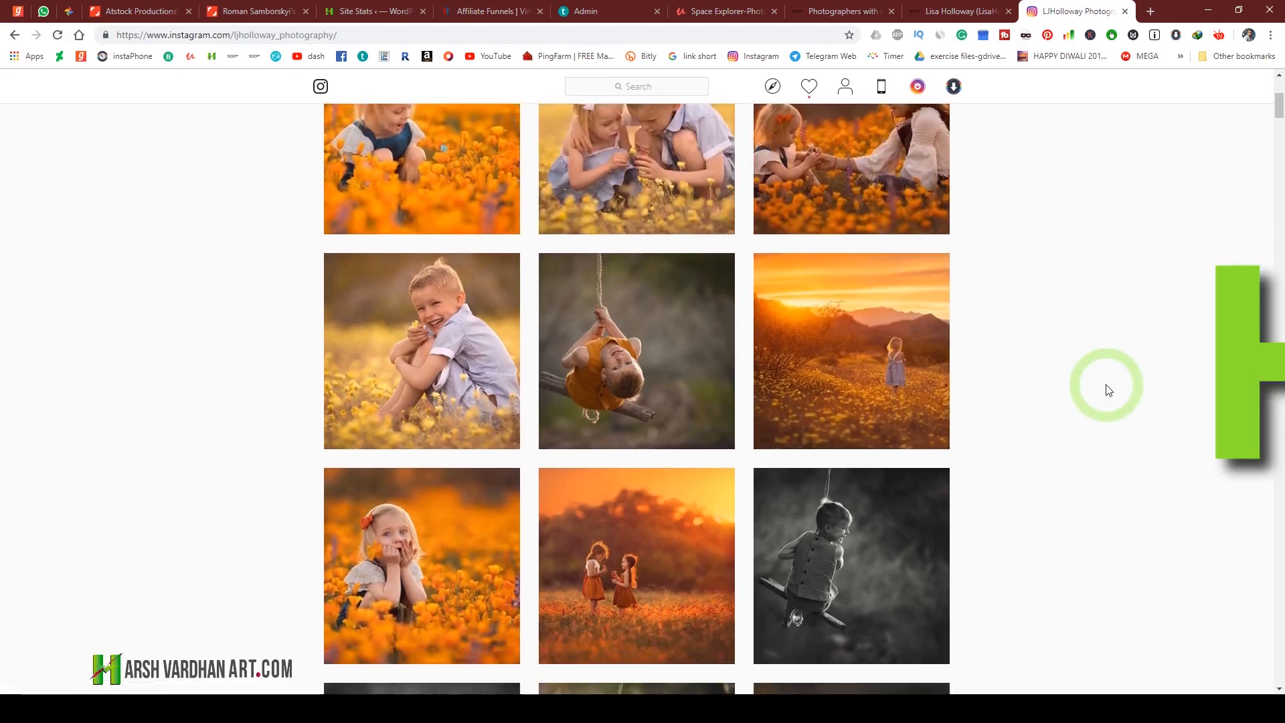
scroll(1106, 387, "down", 8)
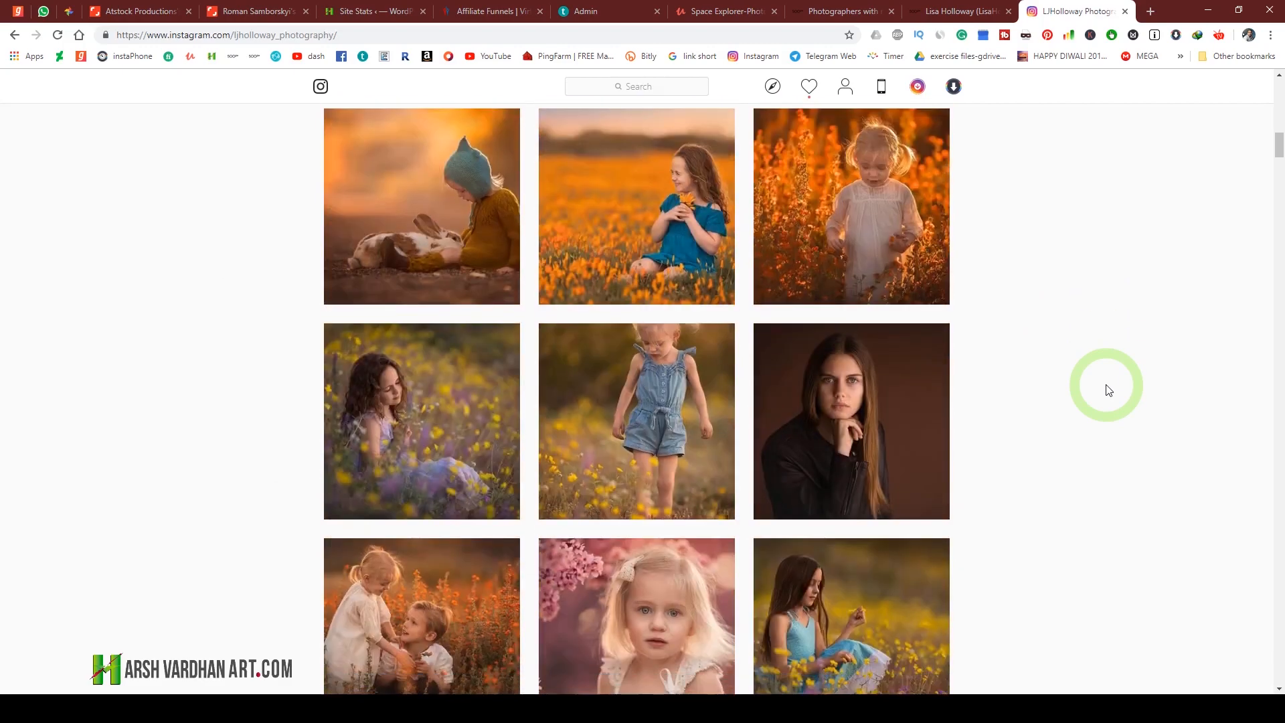
Step: View the post with the long-haired young woman in dark clothing on the brown backdrop, and close it
mouse_move(875, 278)
left_click(902, 258)
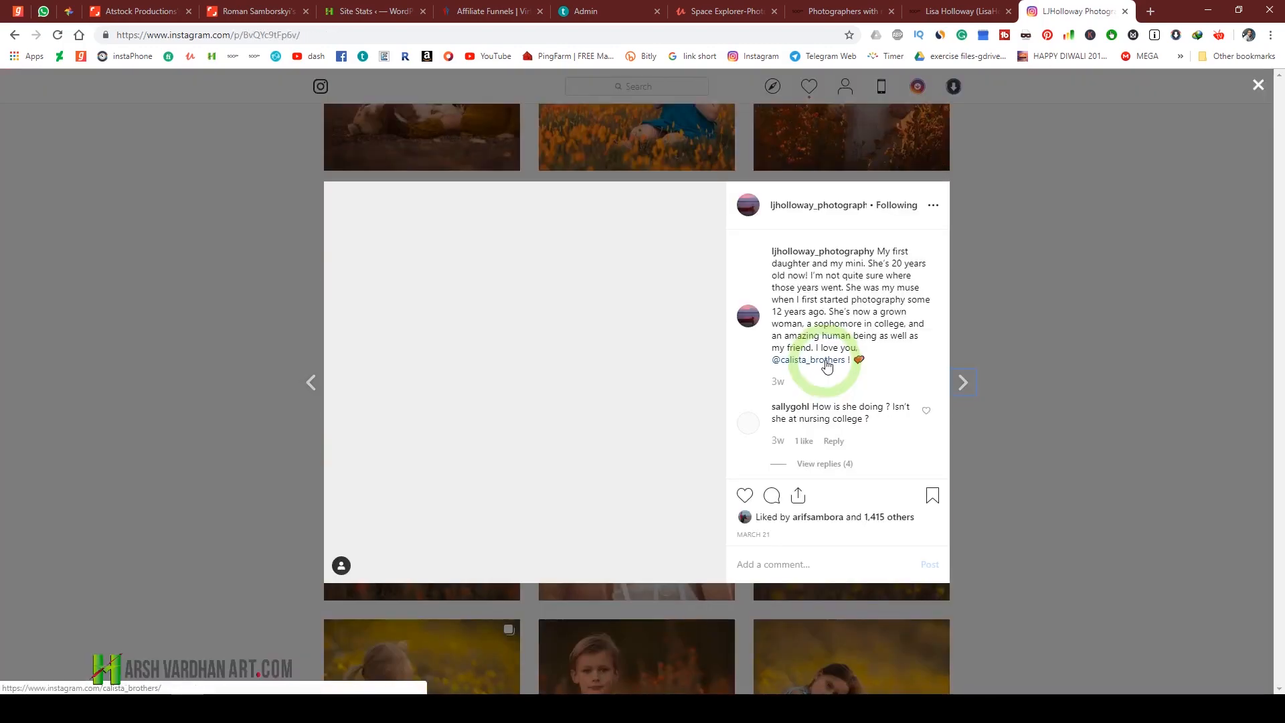
left_click(1208, 170)
Step: Browse the older posts down to the group portrait of three girls and a toddler, view it and close it
scroll(1033, 411, "down", 10)
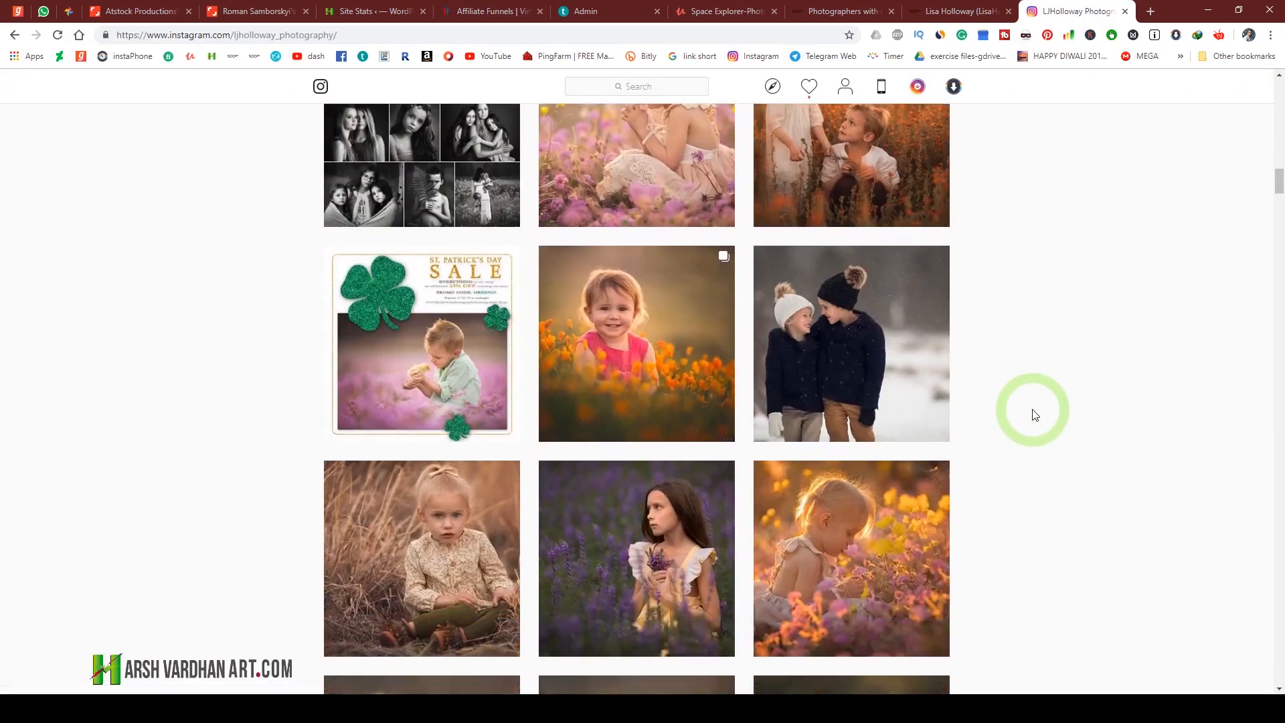
scroll(1033, 414, "down", 20)
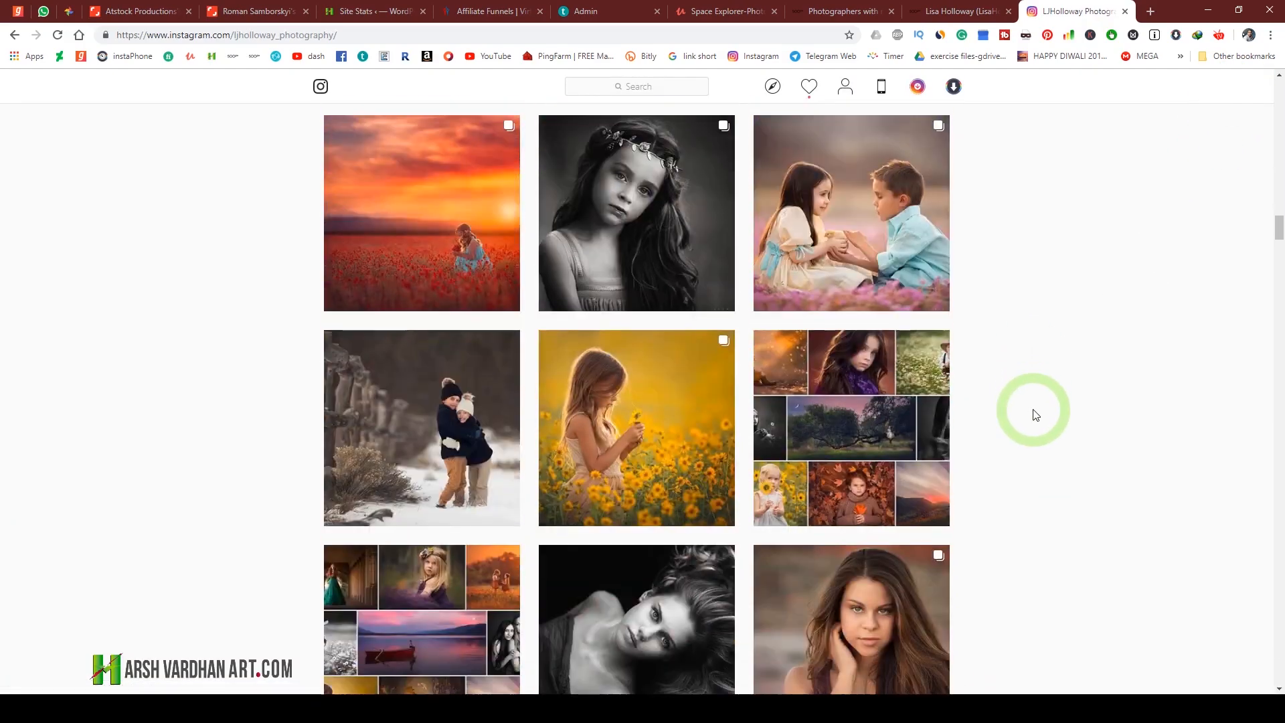
scroll(1034, 415, "down", 3)
scroll(1035, 415, "down", 9)
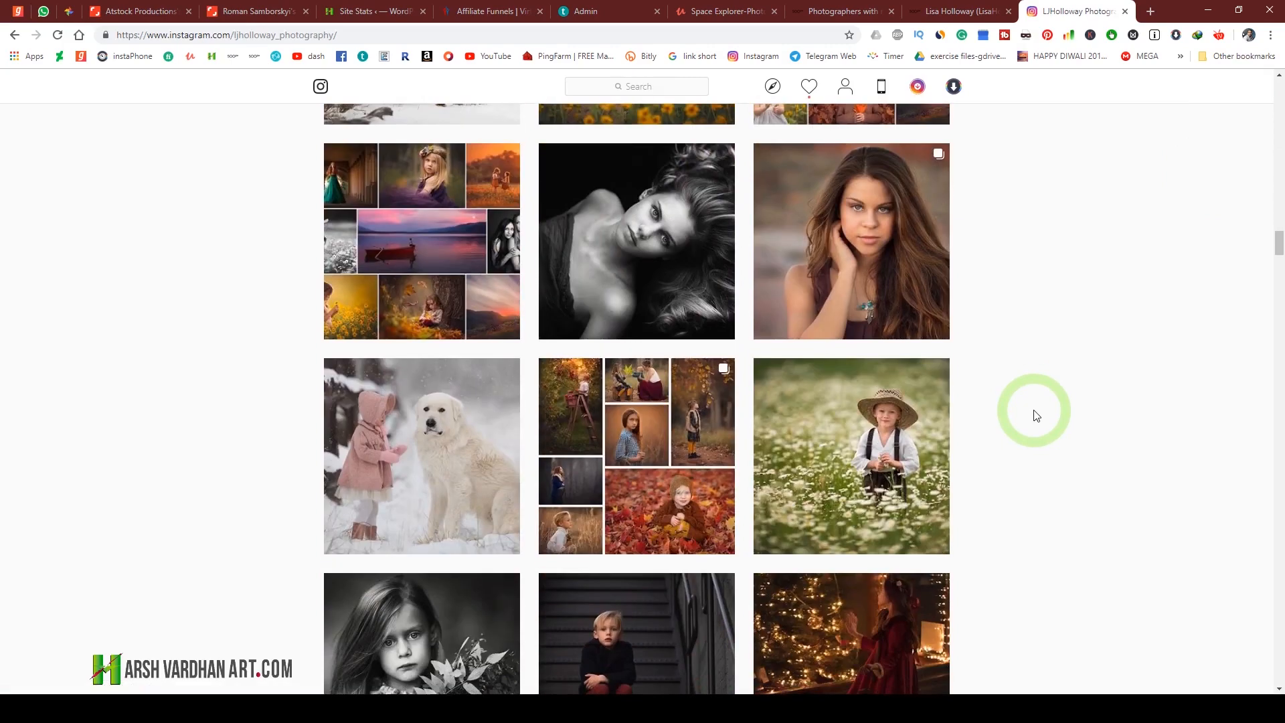
scroll(1034, 415, "down", 11)
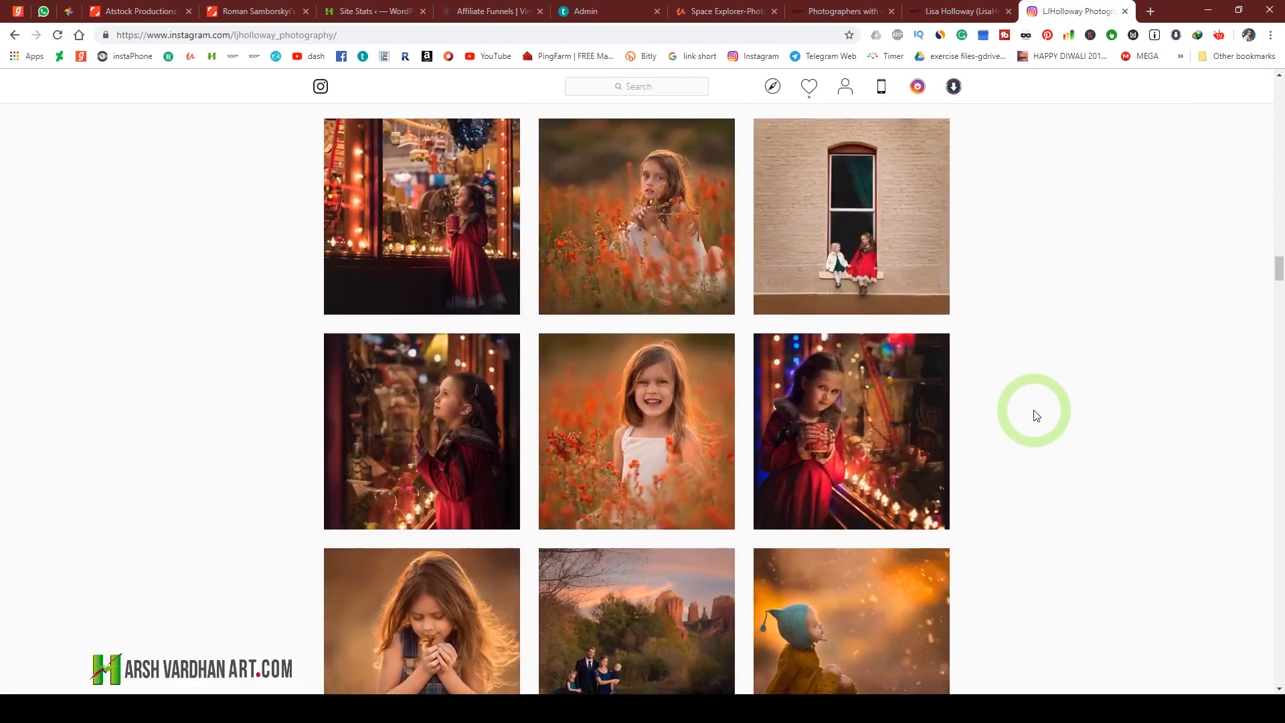
scroll(662, 456, "down", 4)
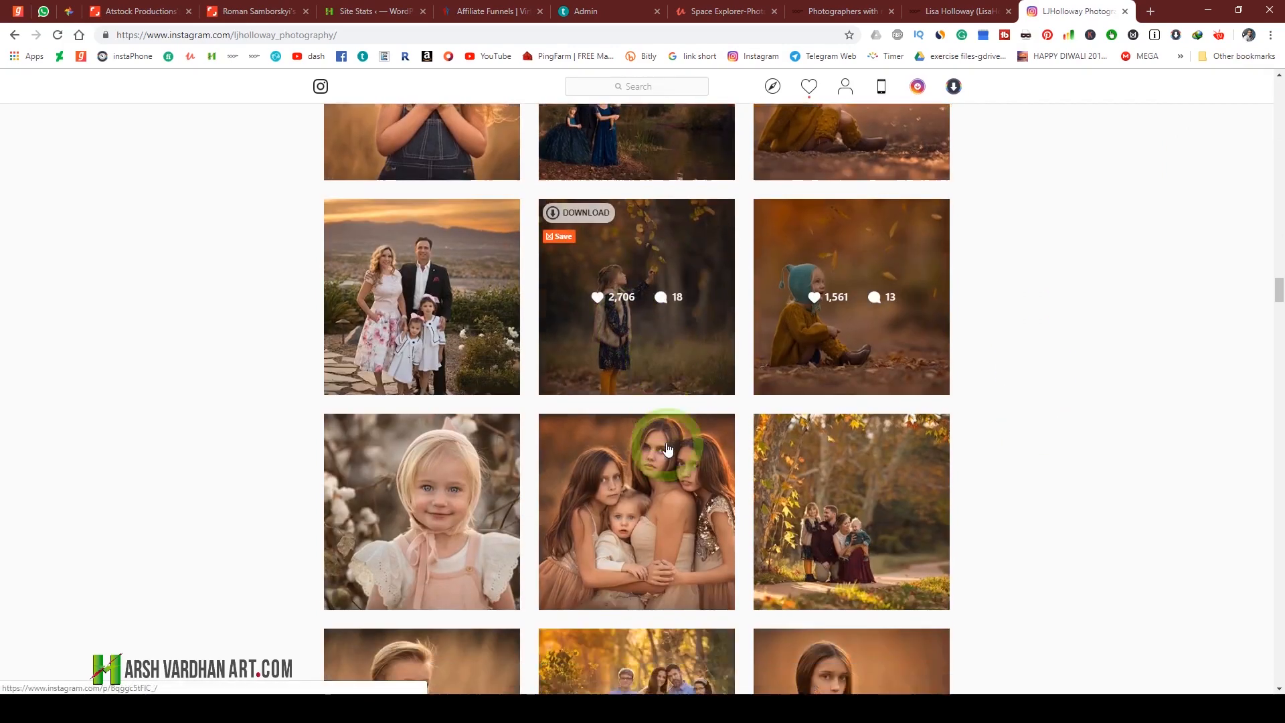
left_click(636, 360)
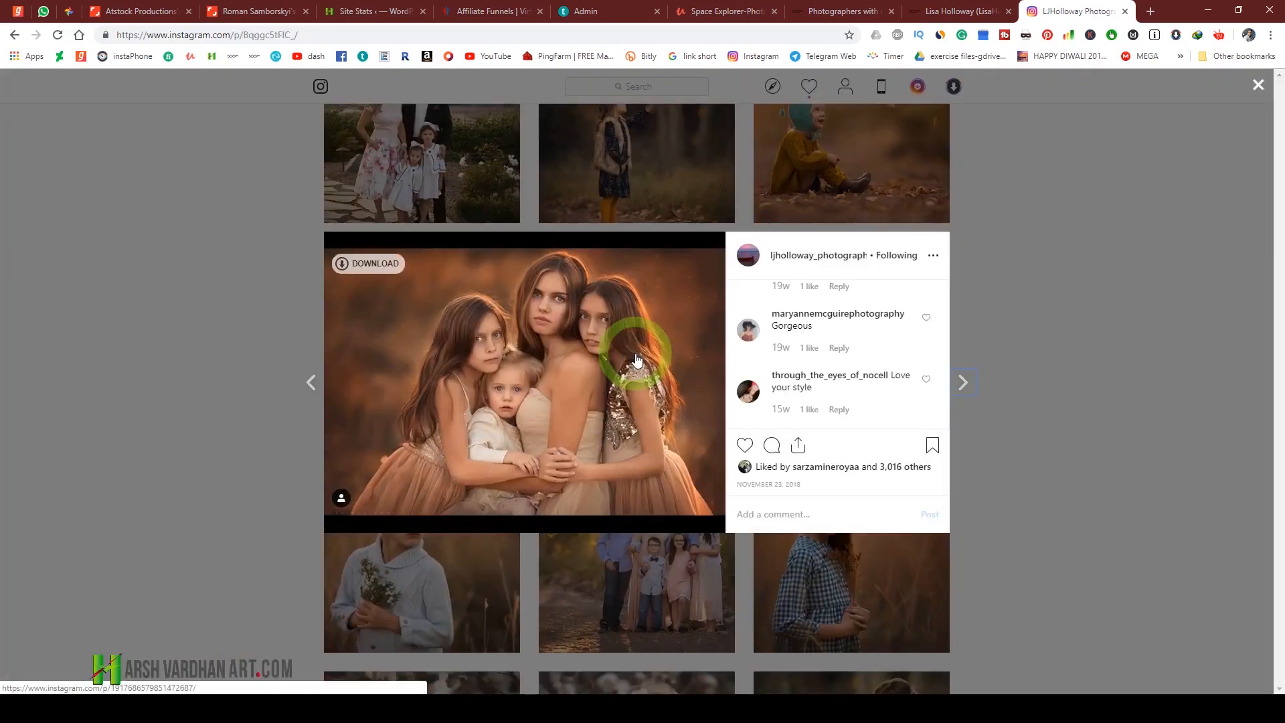
left_click(1258, 85)
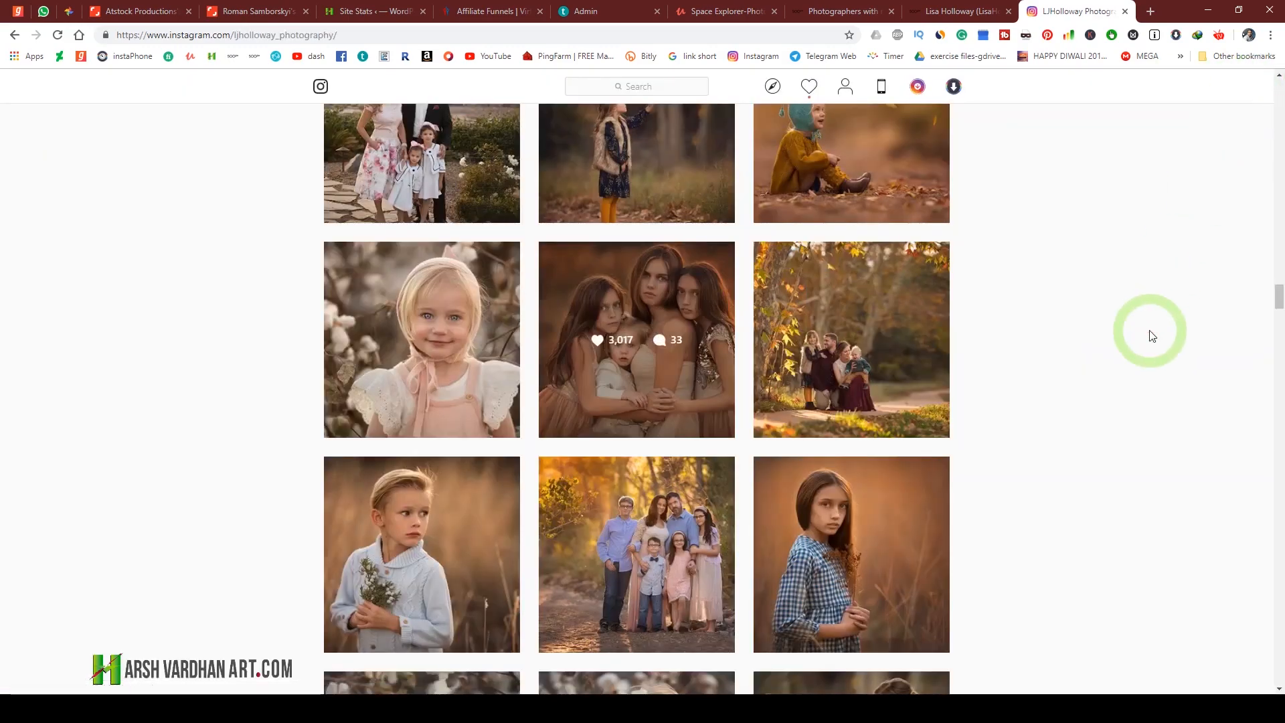
Step: View the post of the girl in the blue checked dress and close it
scroll(1152, 334, "down", 4)
left_click(905, 268)
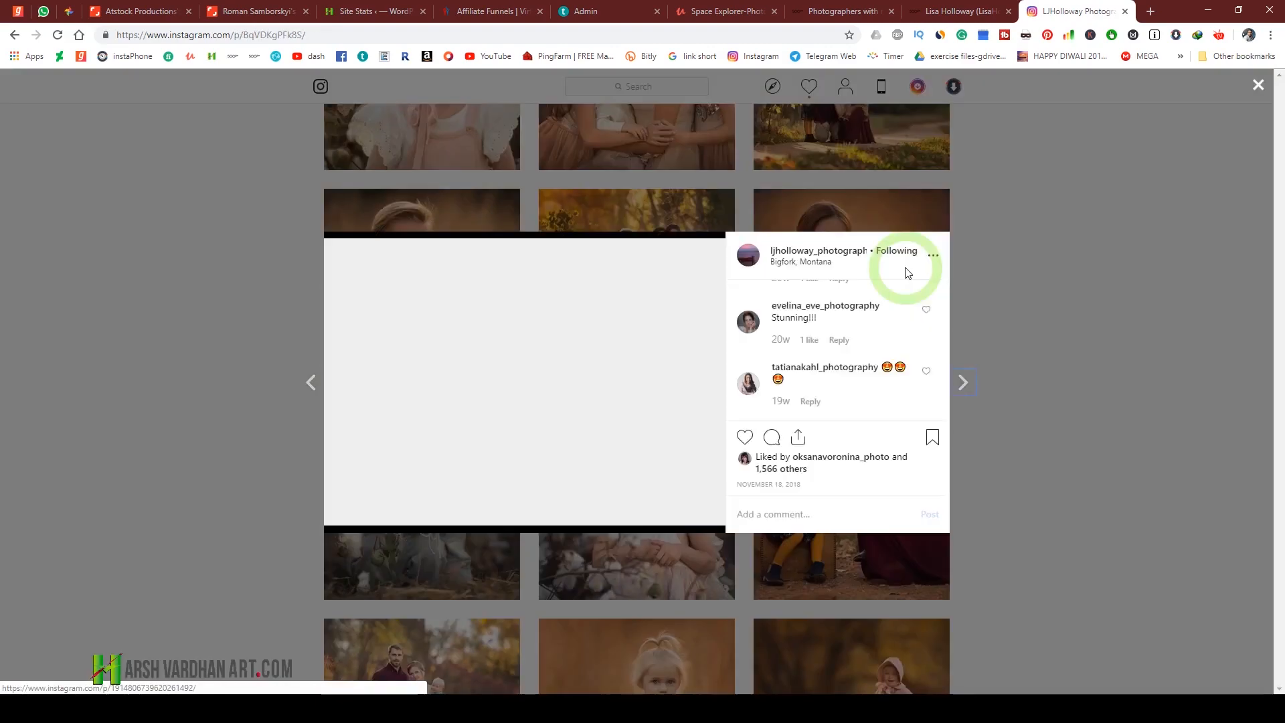
left_click(1258, 85)
Step: Examine the autumn portraits further down the photographer's profile for their colour and light
scroll(1025, 402, "down", 1)
scroll(1024, 402, "down", 5)
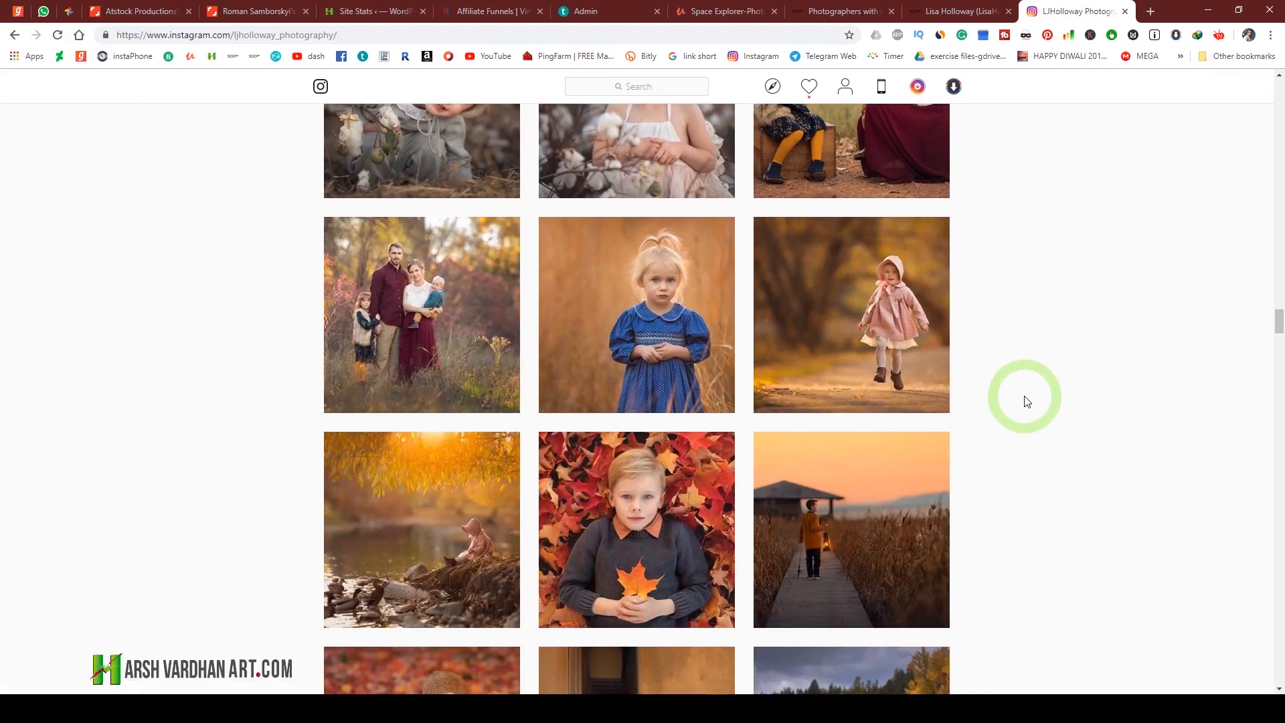
scroll(1028, 402, "down", 3)
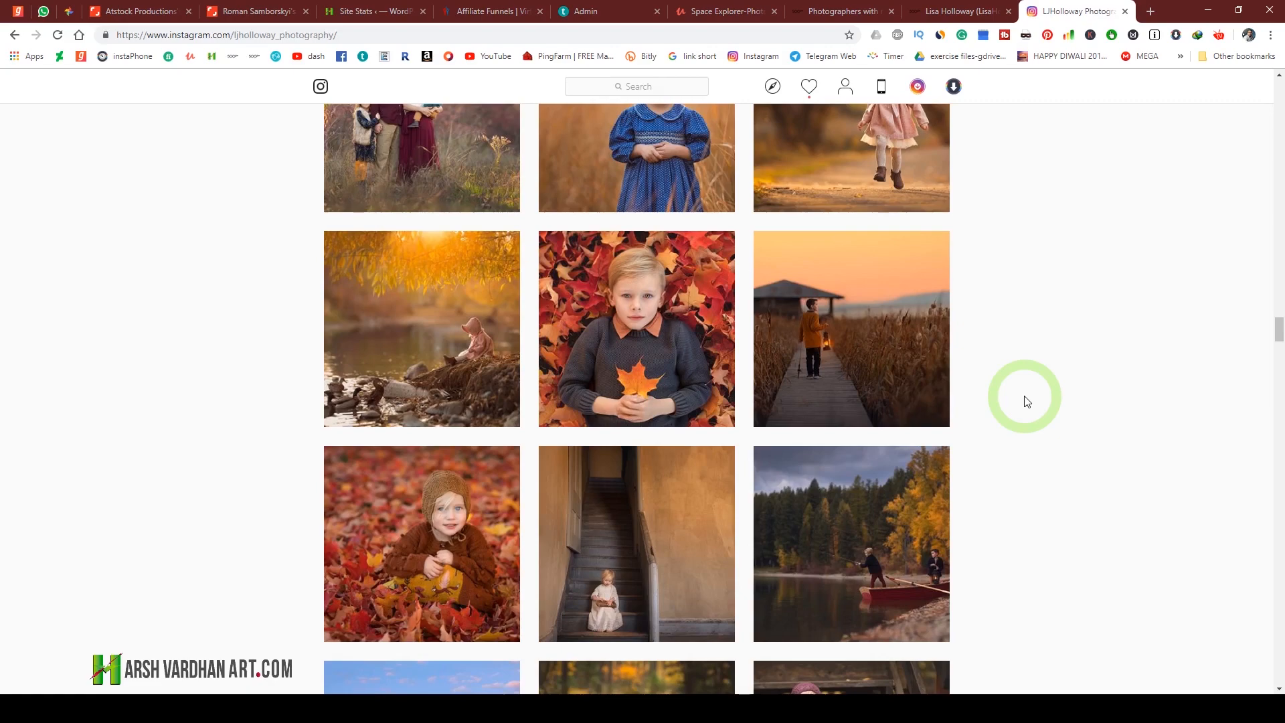
scroll(1028, 402, "down", 10)
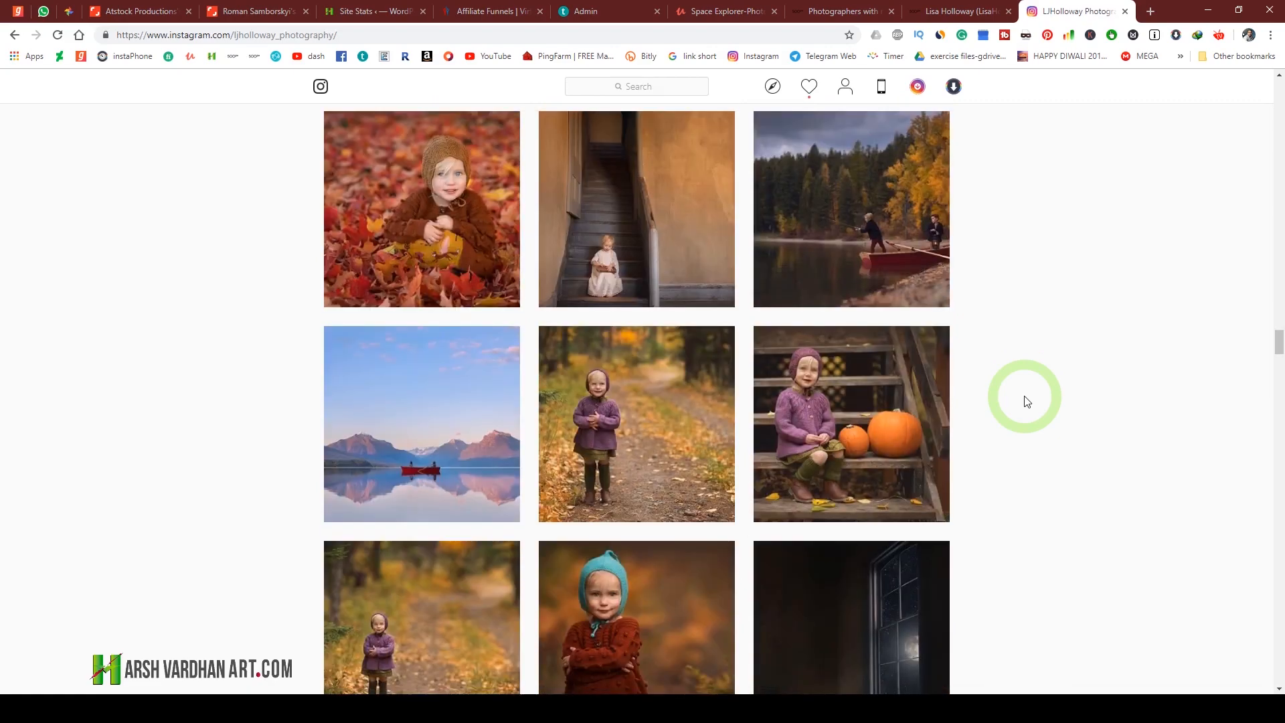
scroll(1028, 402, "down", 3)
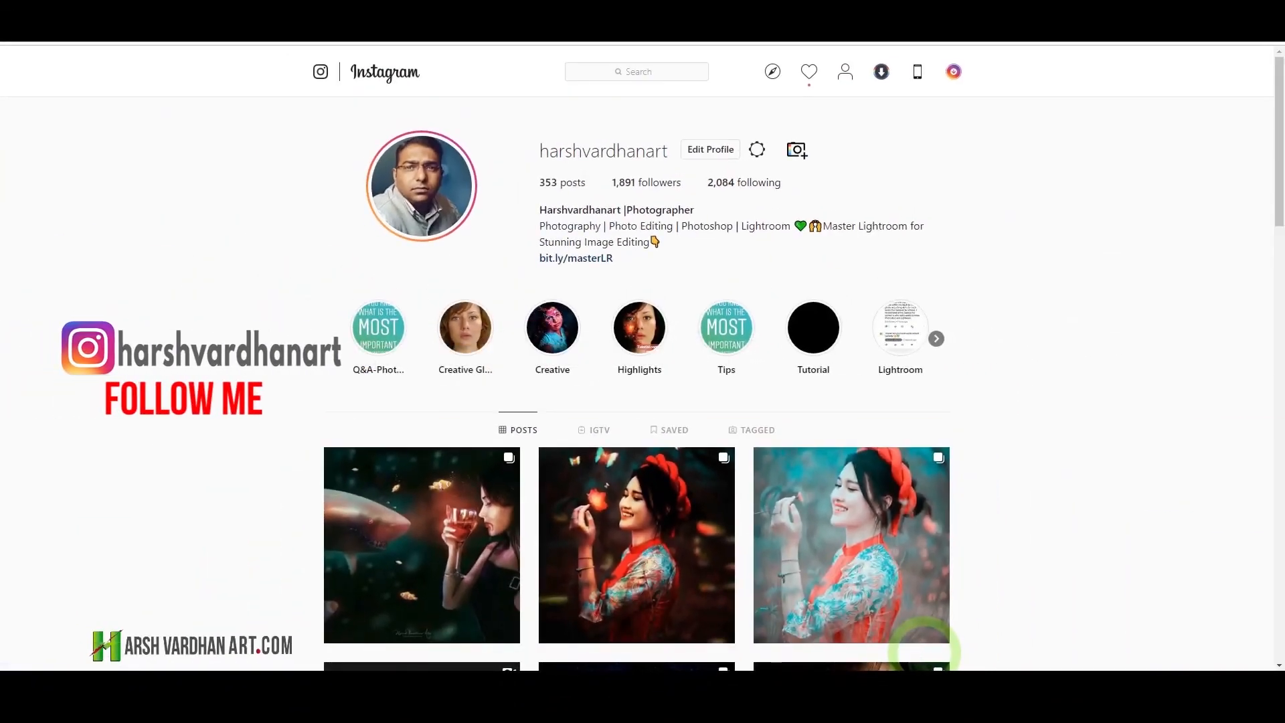
Step: Look over the posts on the harshvardhanart Instagram profile and go back through its Q&A-Photography story highlight
scroll(924, 652, "down", 5)
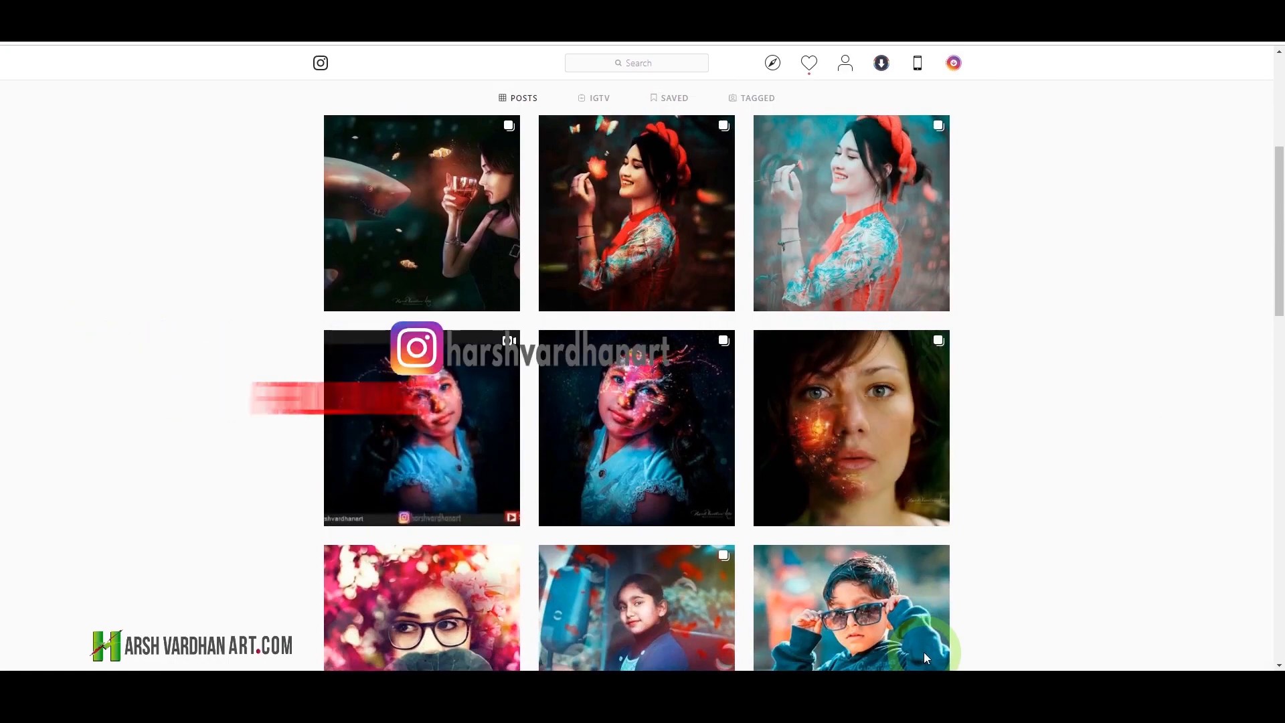
scroll(924, 652, "down", 3)
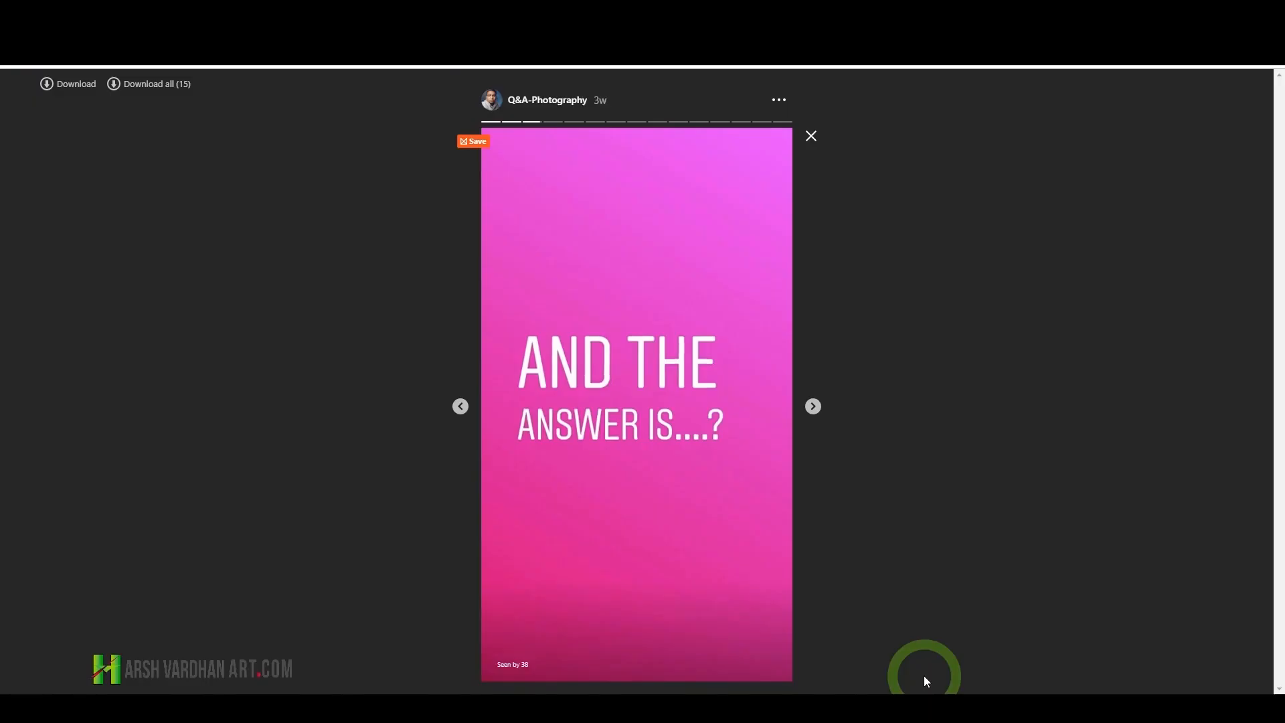
key("Left")
key("Left")
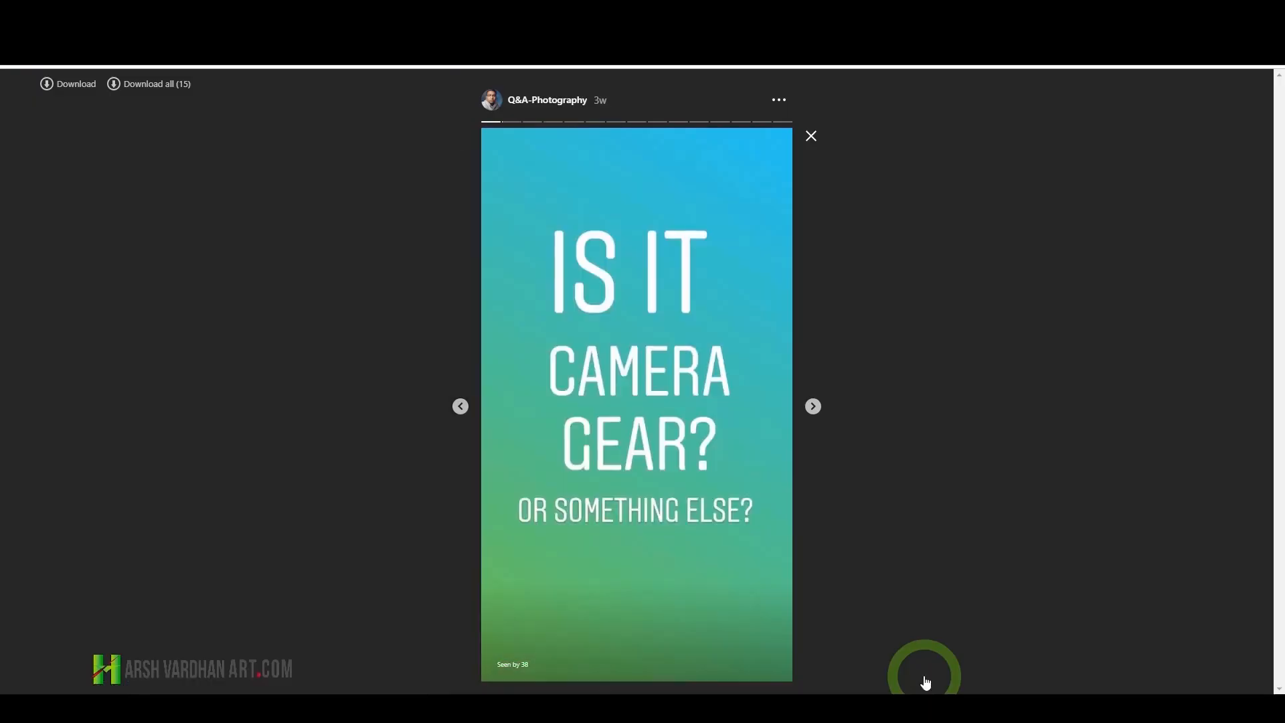
key("Left")
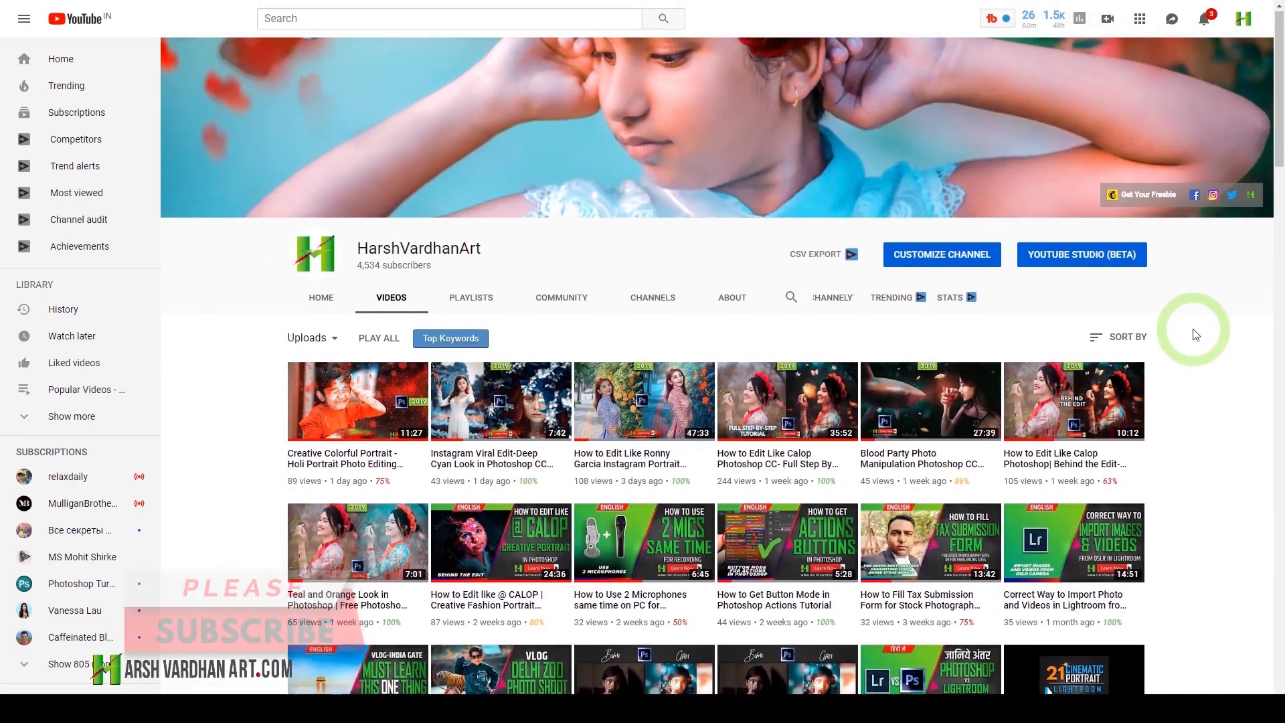
Step: Look through the uploaded videos on the HarshVardhanArt YouTube channel
scroll(1196, 335, "down", 3)
scroll(1195, 335, "down", 5)
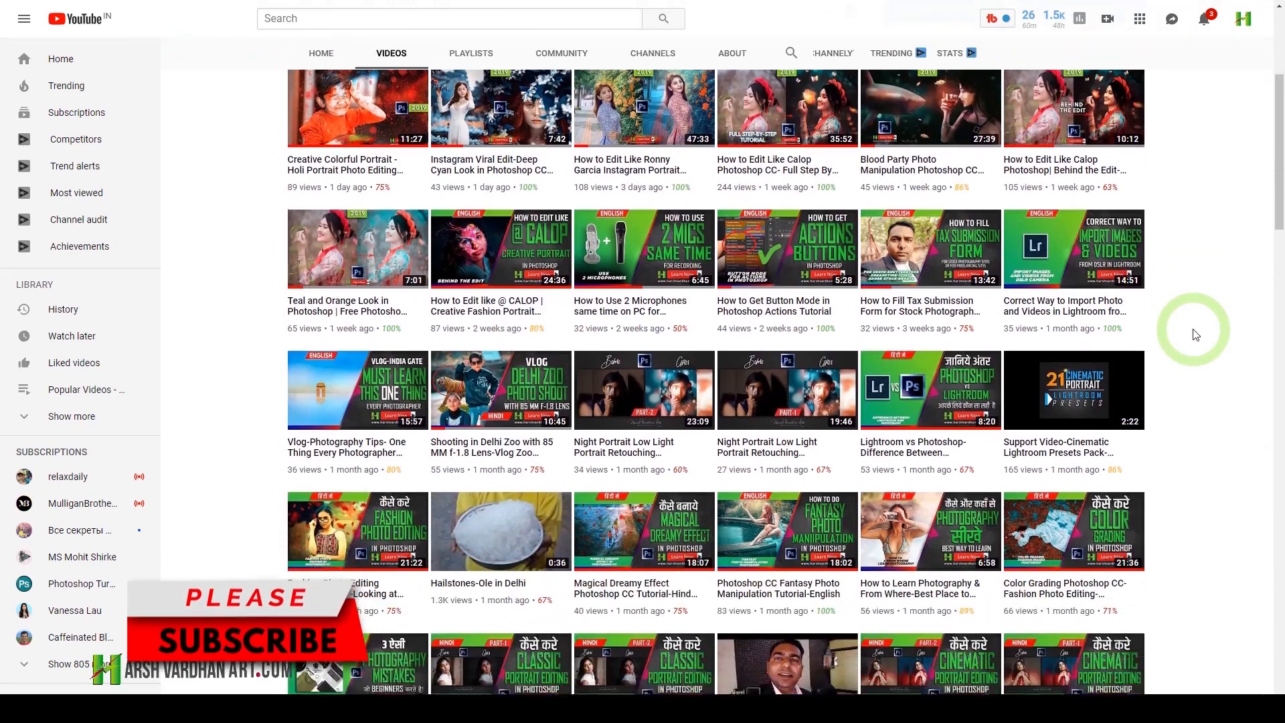
scroll(1196, 335, "down", 4)
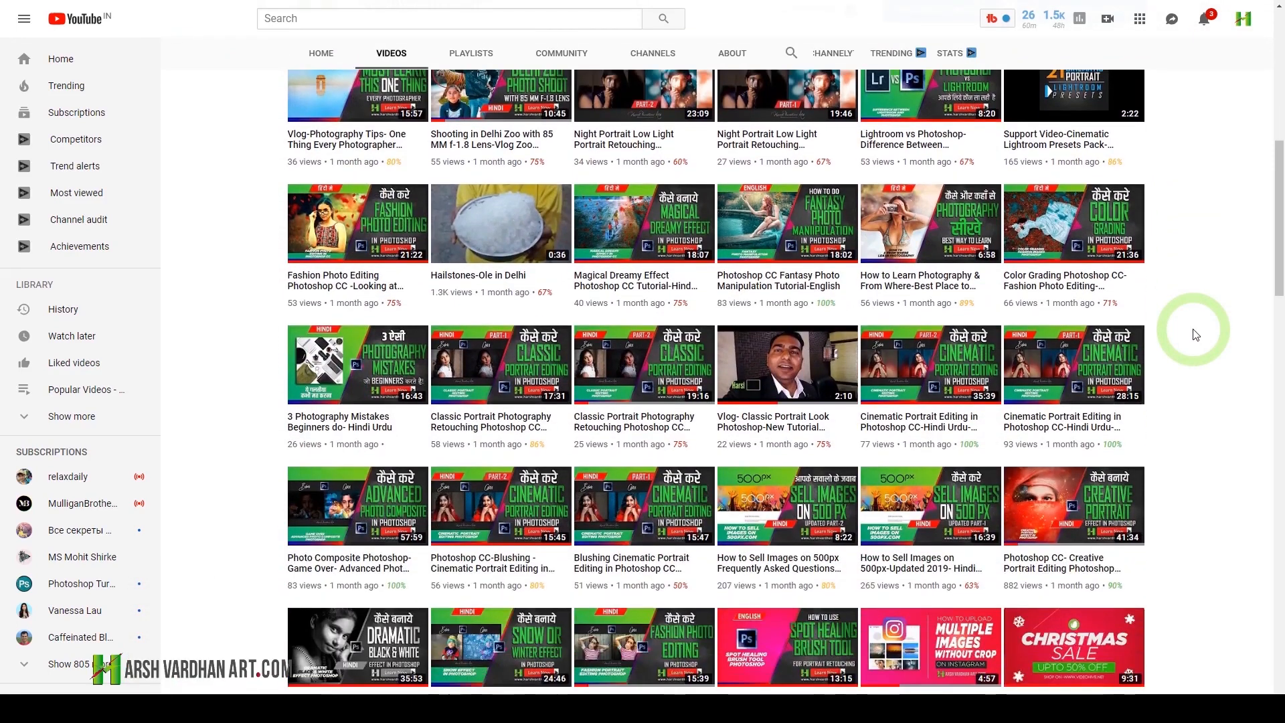
scroll(1196, 335, "down", 2)
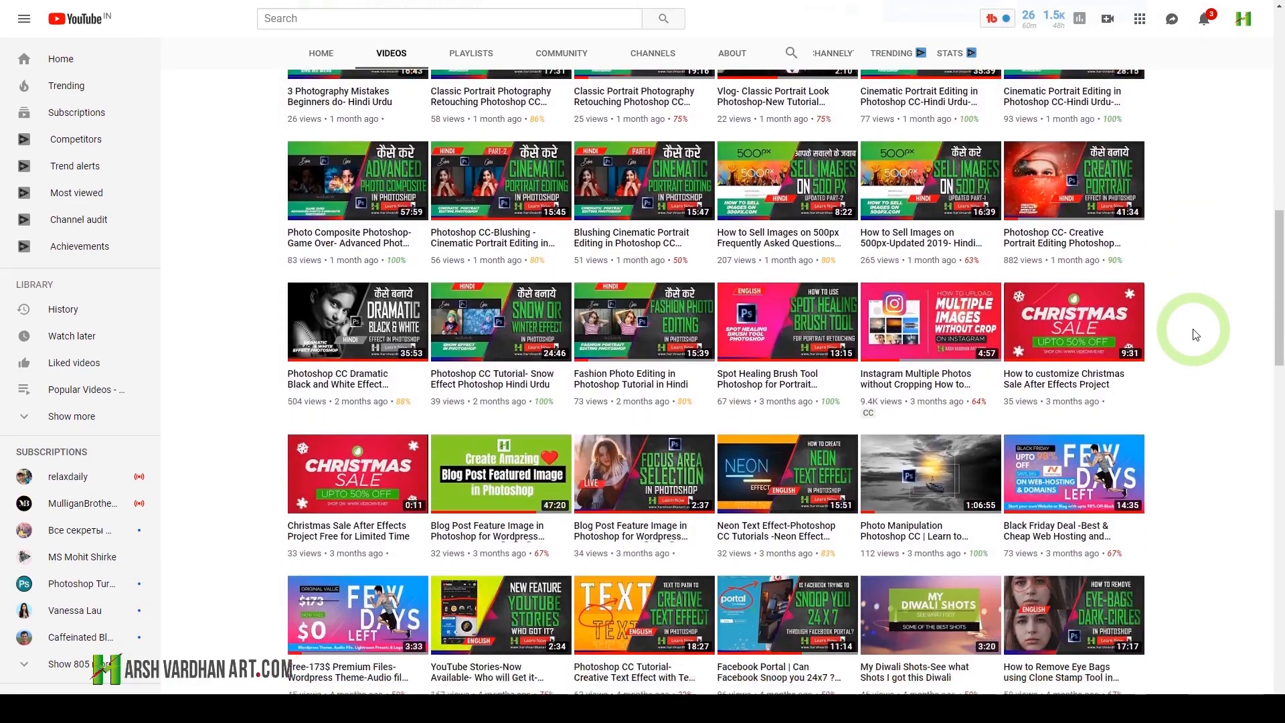
scroll(1196, 334, "down", 6)
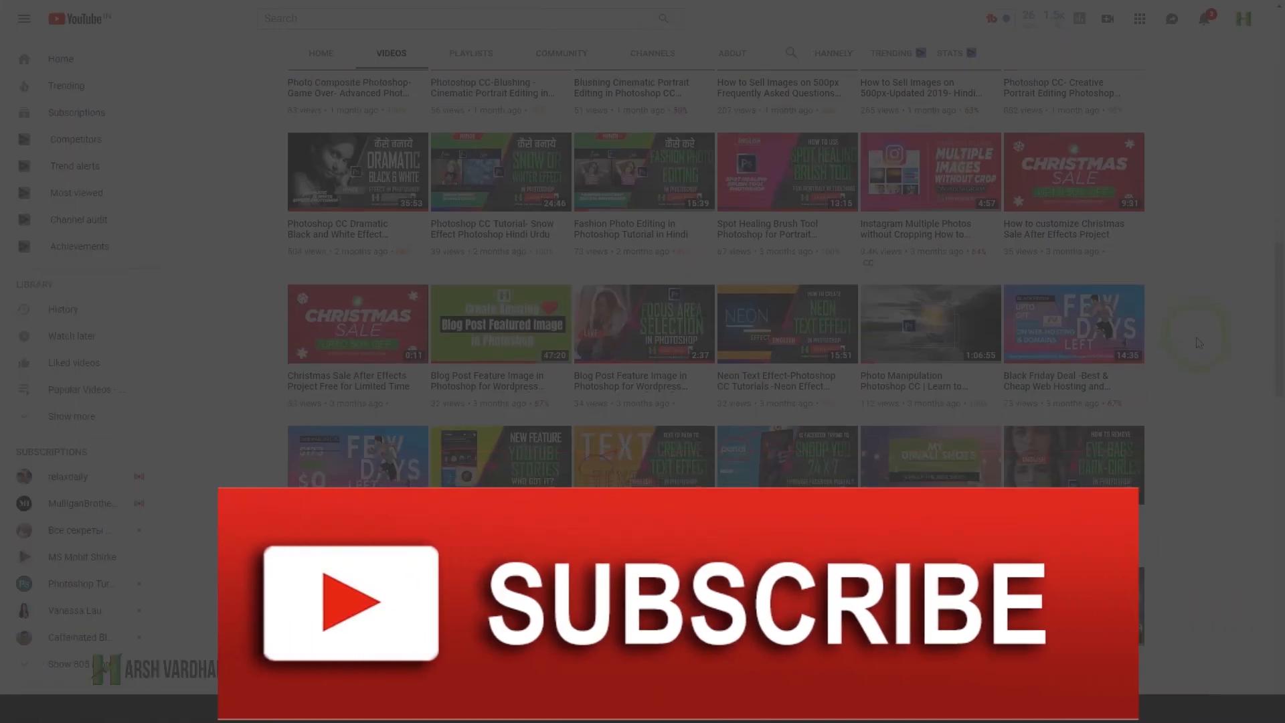
scroll(1198, 343, "down", 4)
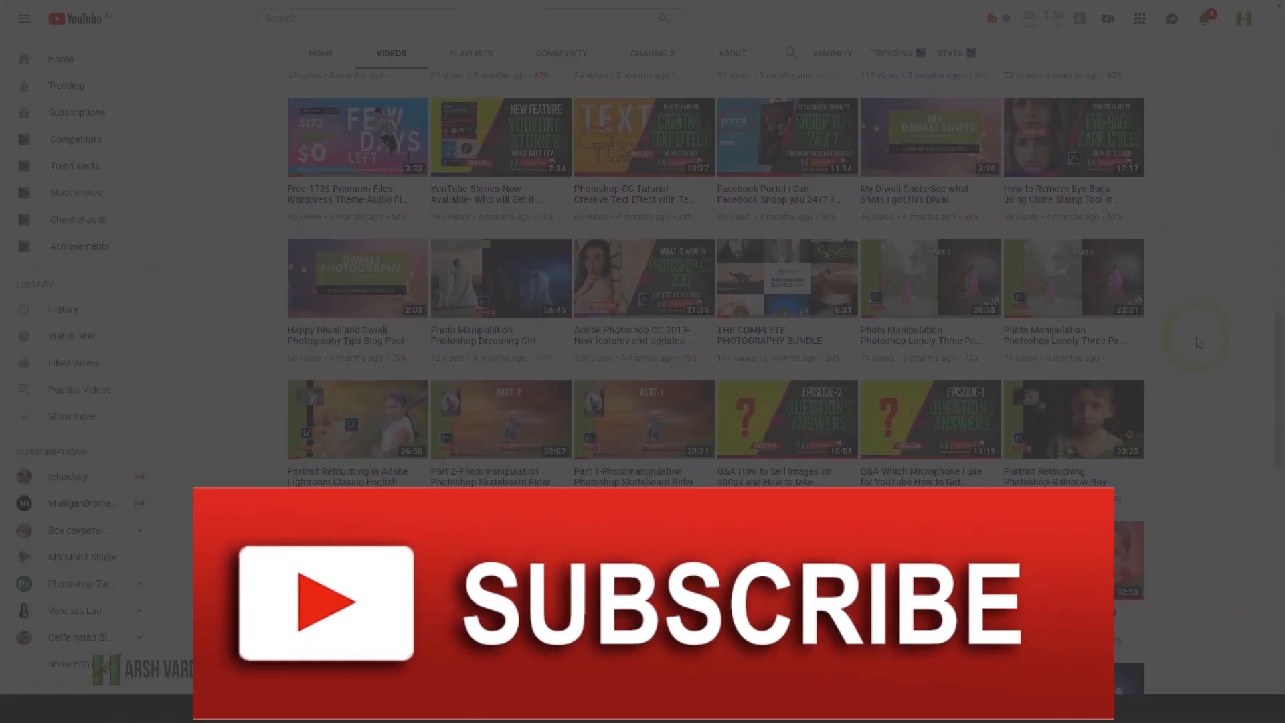
scroll(1199, 343, "down", 4)
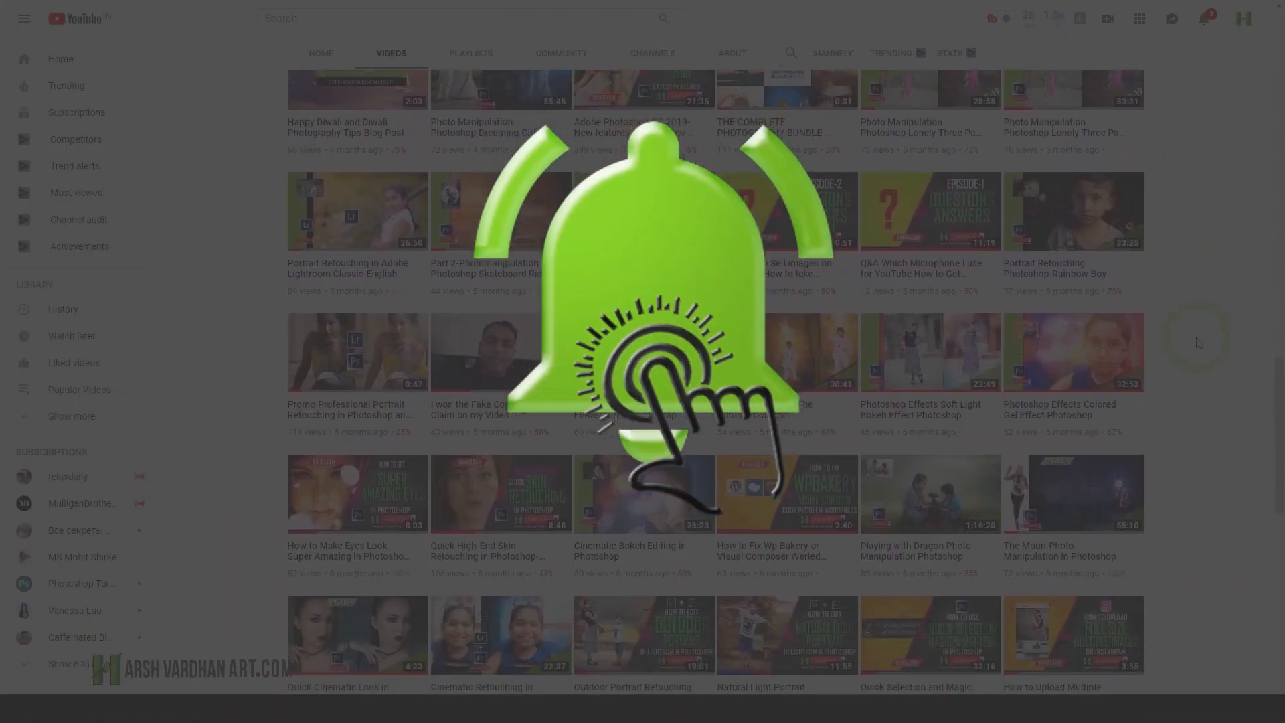
scroll(1198, 343, "down", 3)
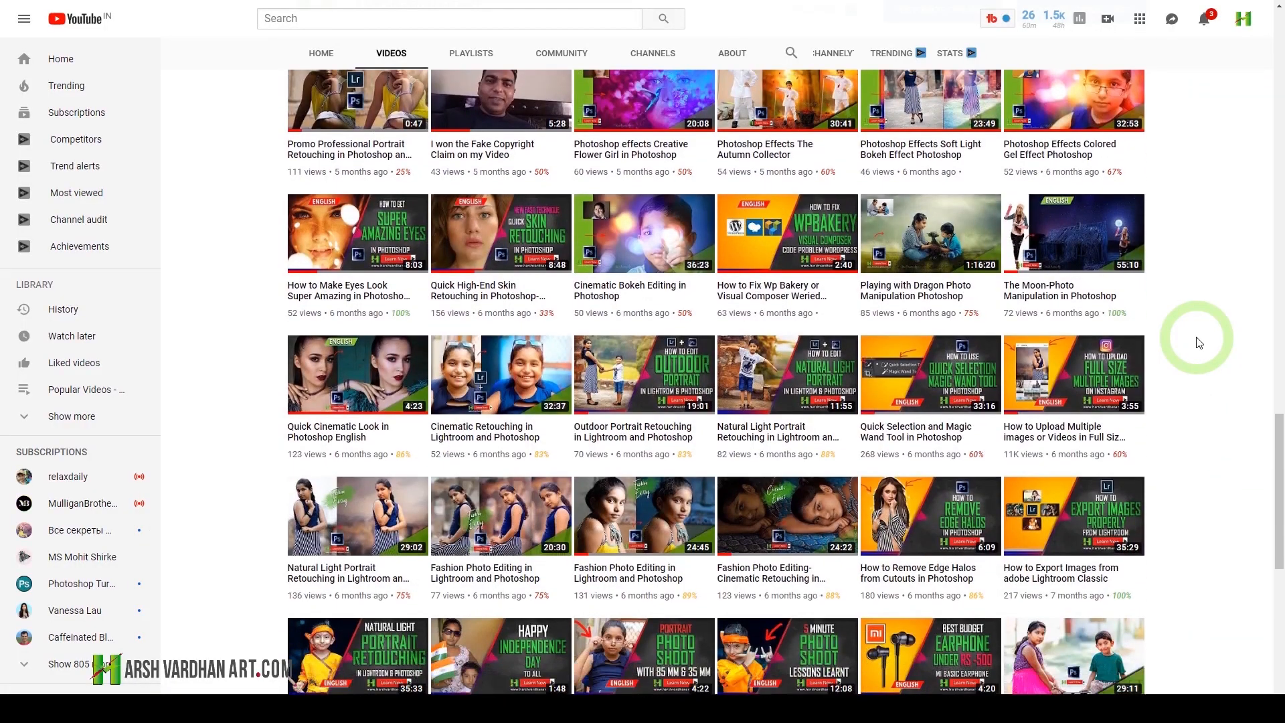
scroll(1198, 343, "down", 4)
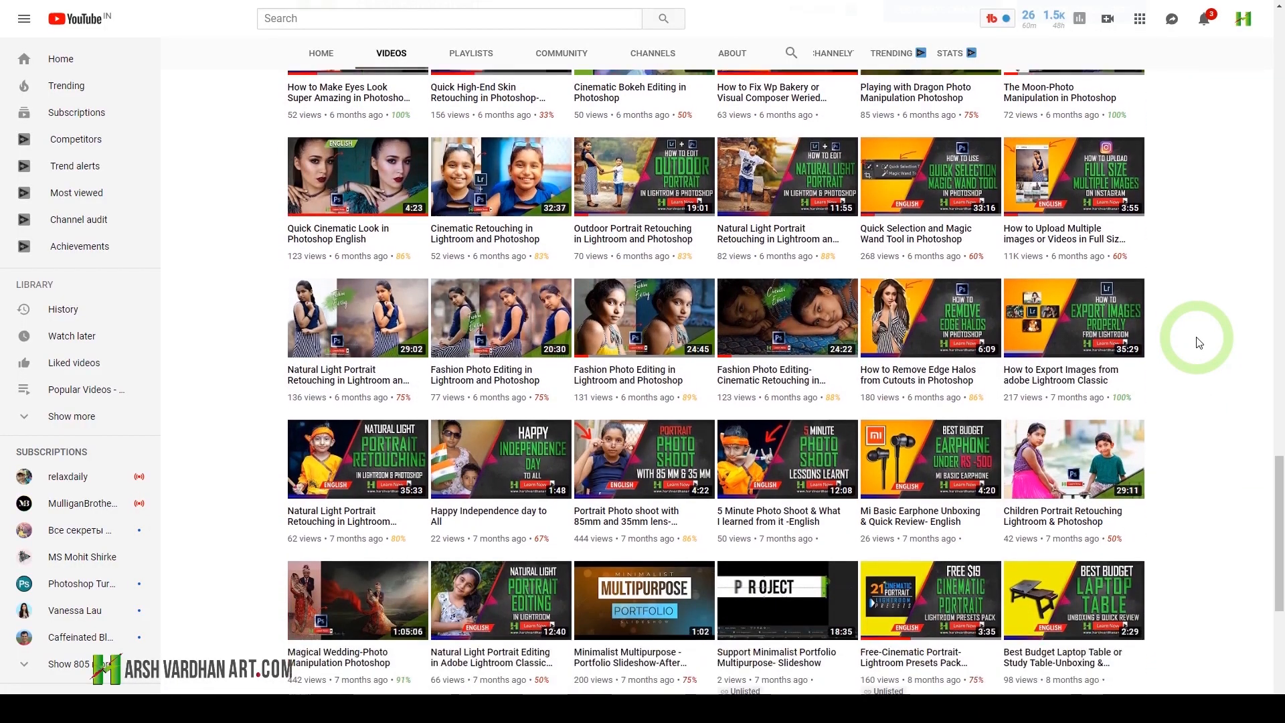
scroll(1198, 343, "down", 4)
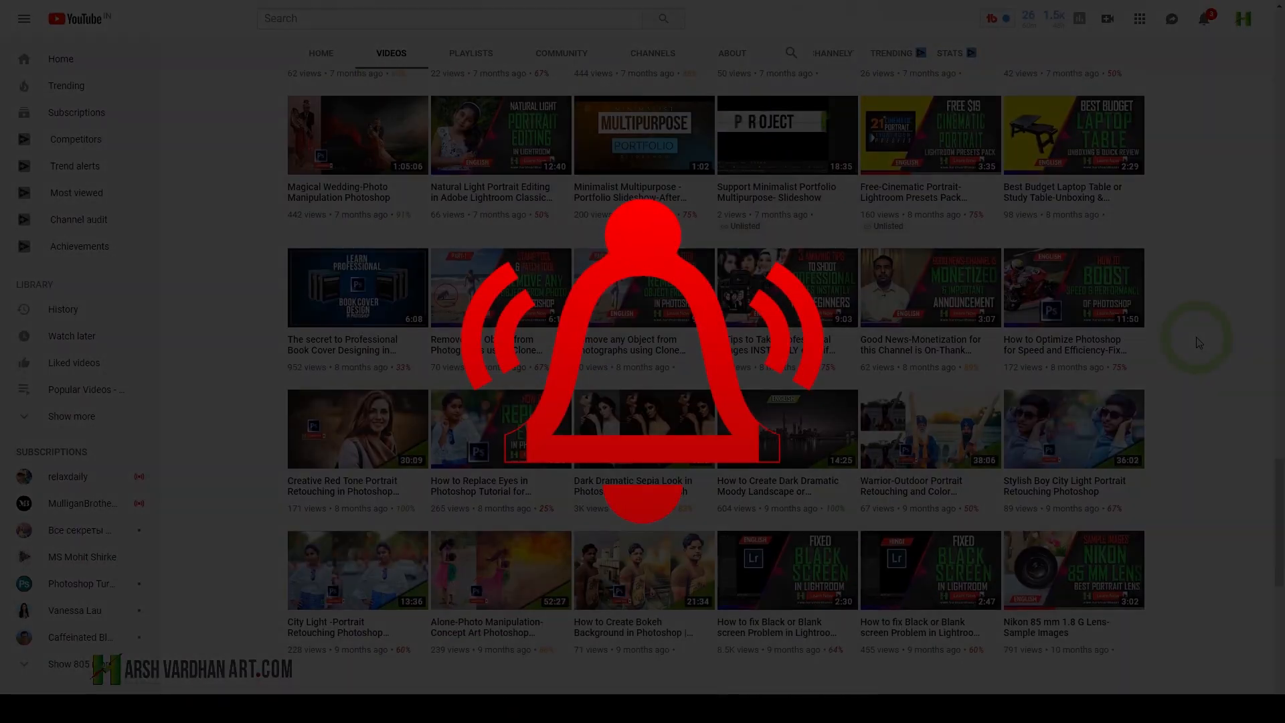
scroll(1196, 336, "down", 4)
scroll(1196, 336, "down", 6)
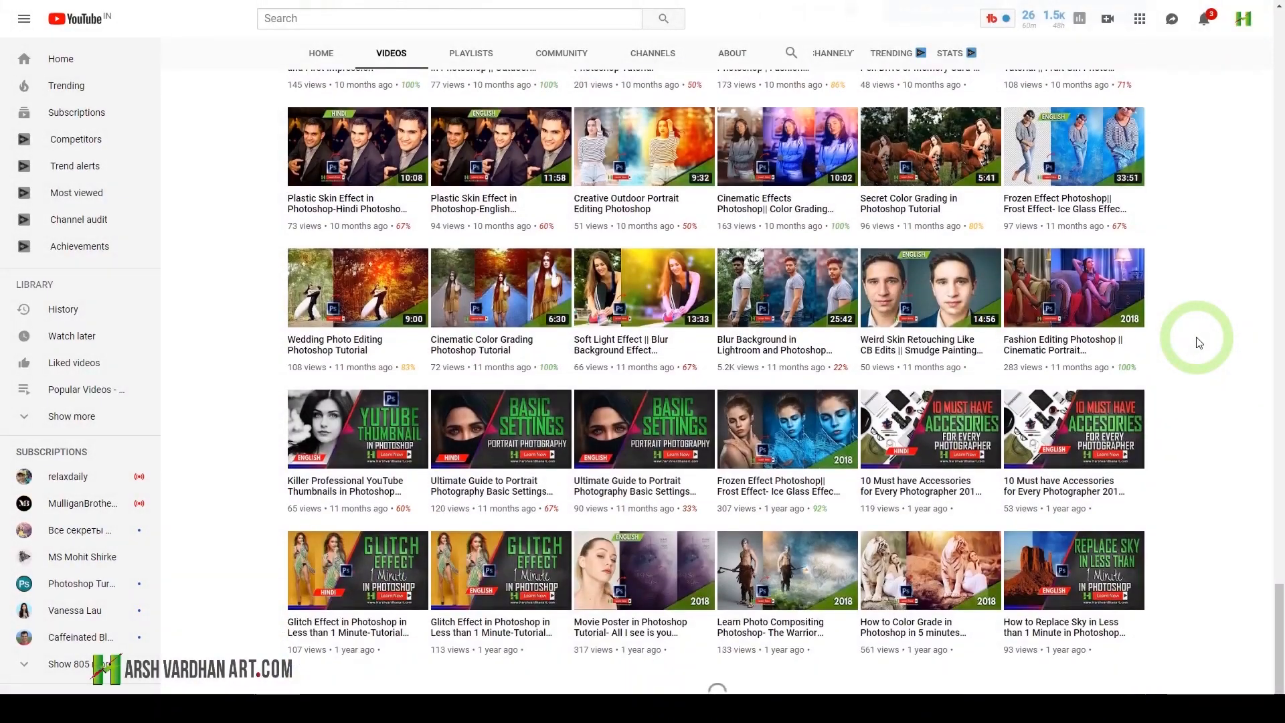
scroll(1198, 343, "down", 4)
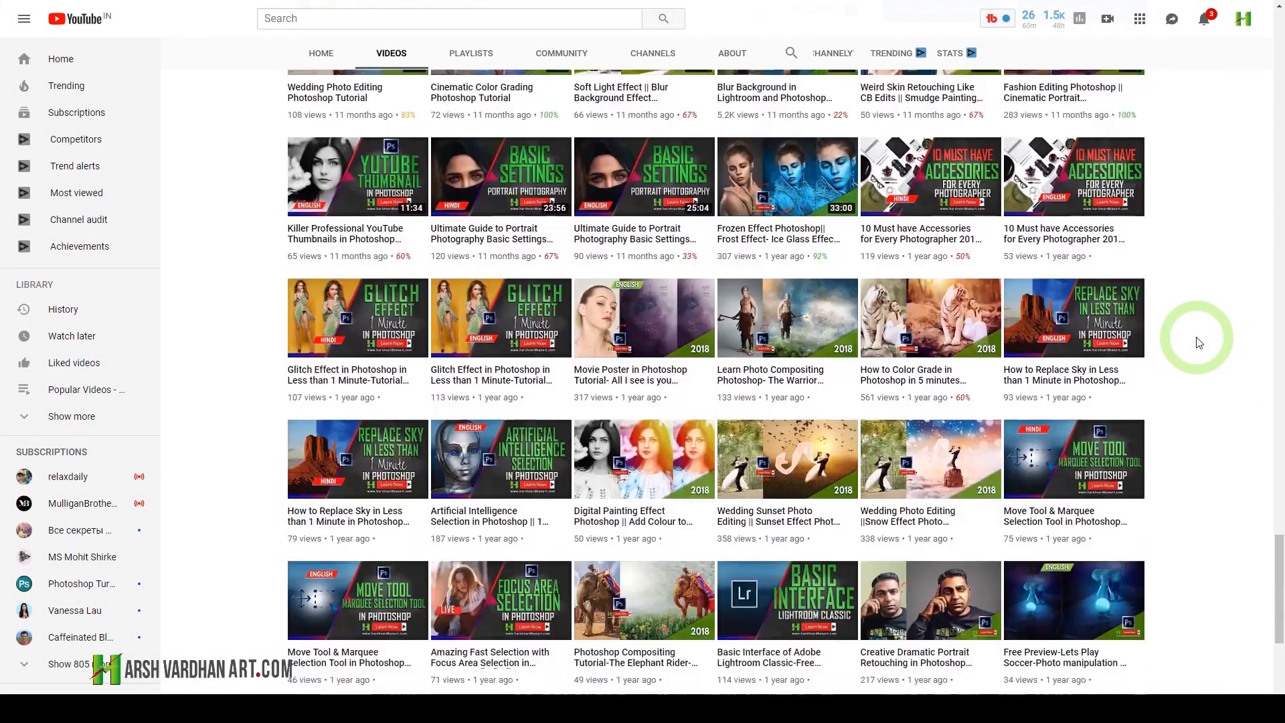
scroll(1199, 342, "down", 2)
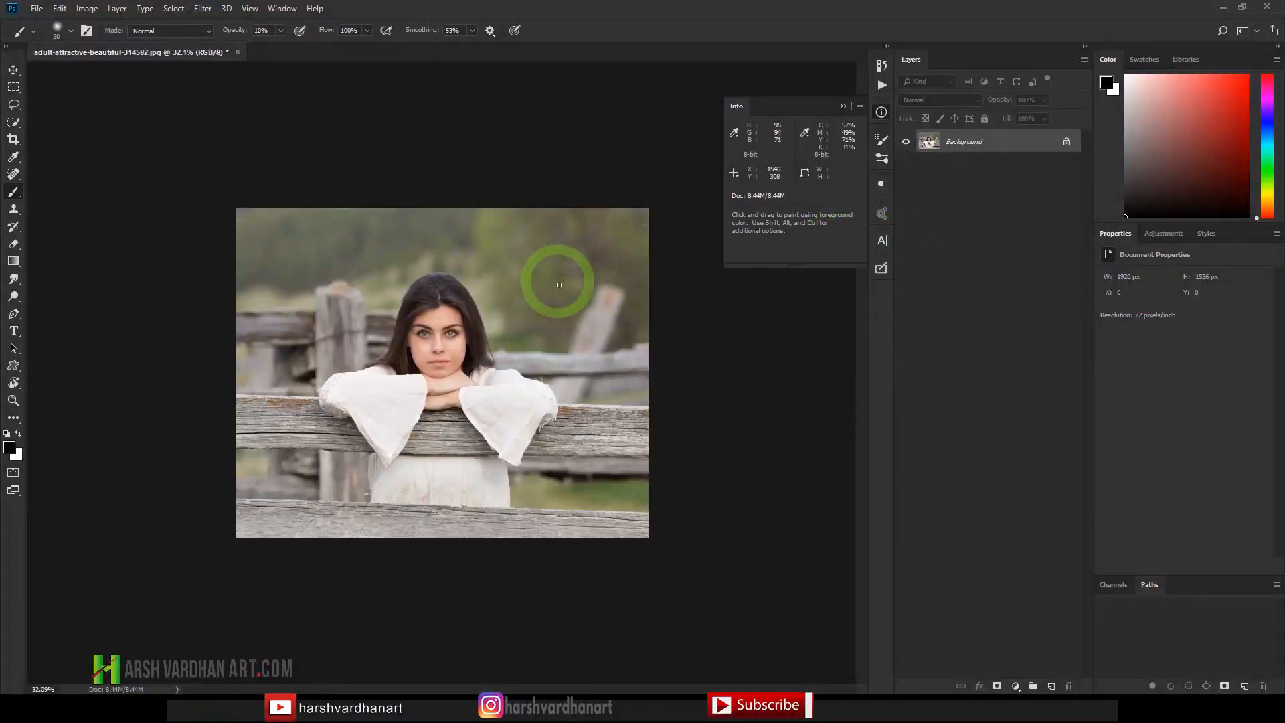
Step: Switch to Photoshop with the portrait of the woman at the wooden fence and show the Actions panel
left_click(882, 85)
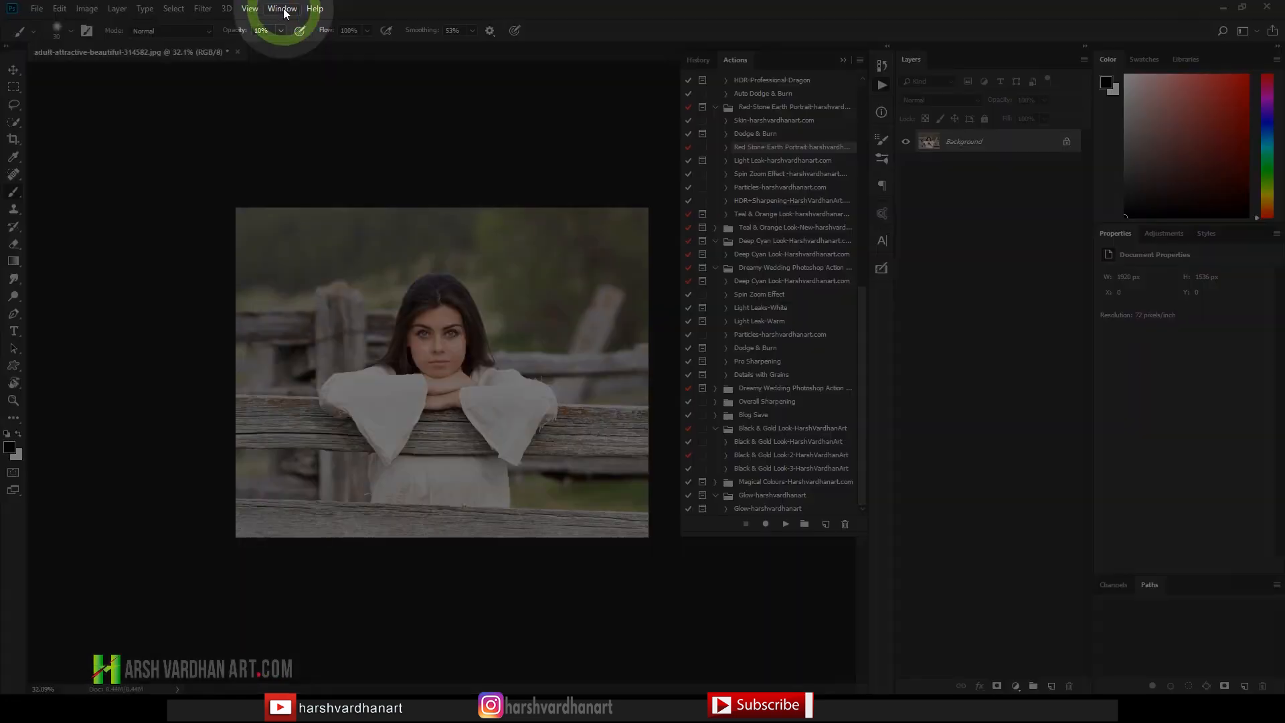
Step: Hide the Actions panel and bring it back into view
left_click(281, 8)
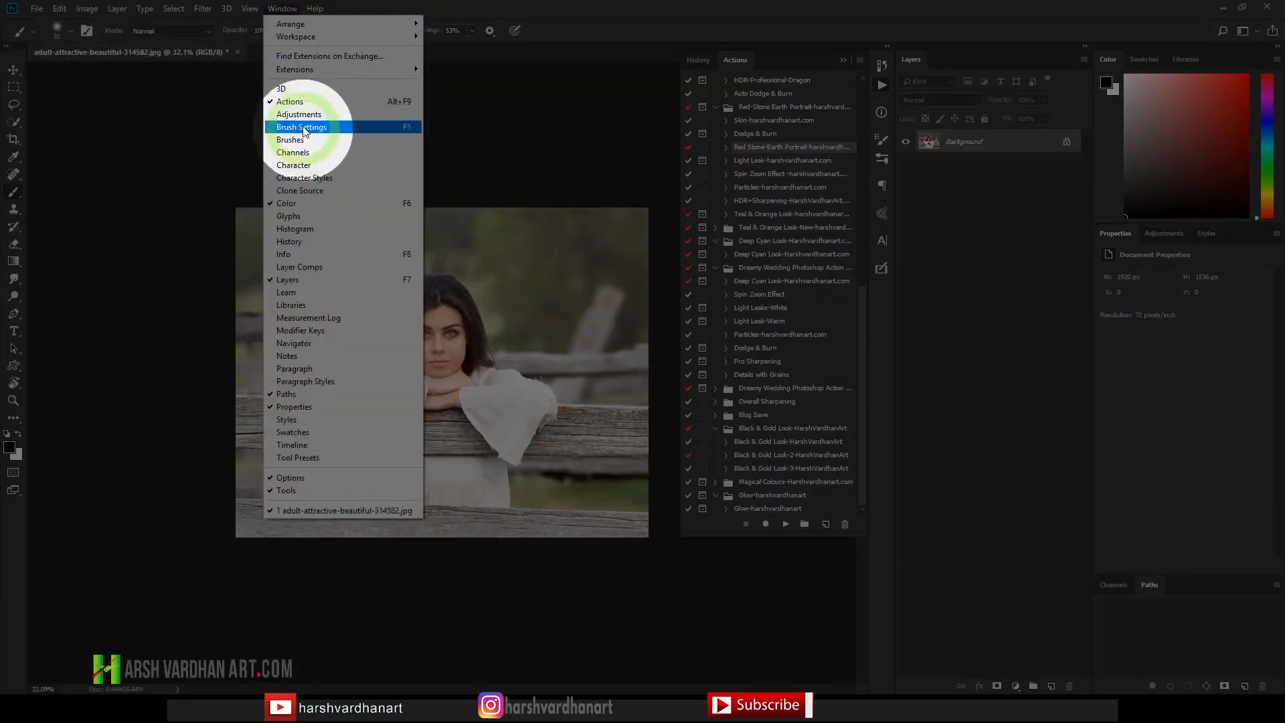
left_click(295, 102)
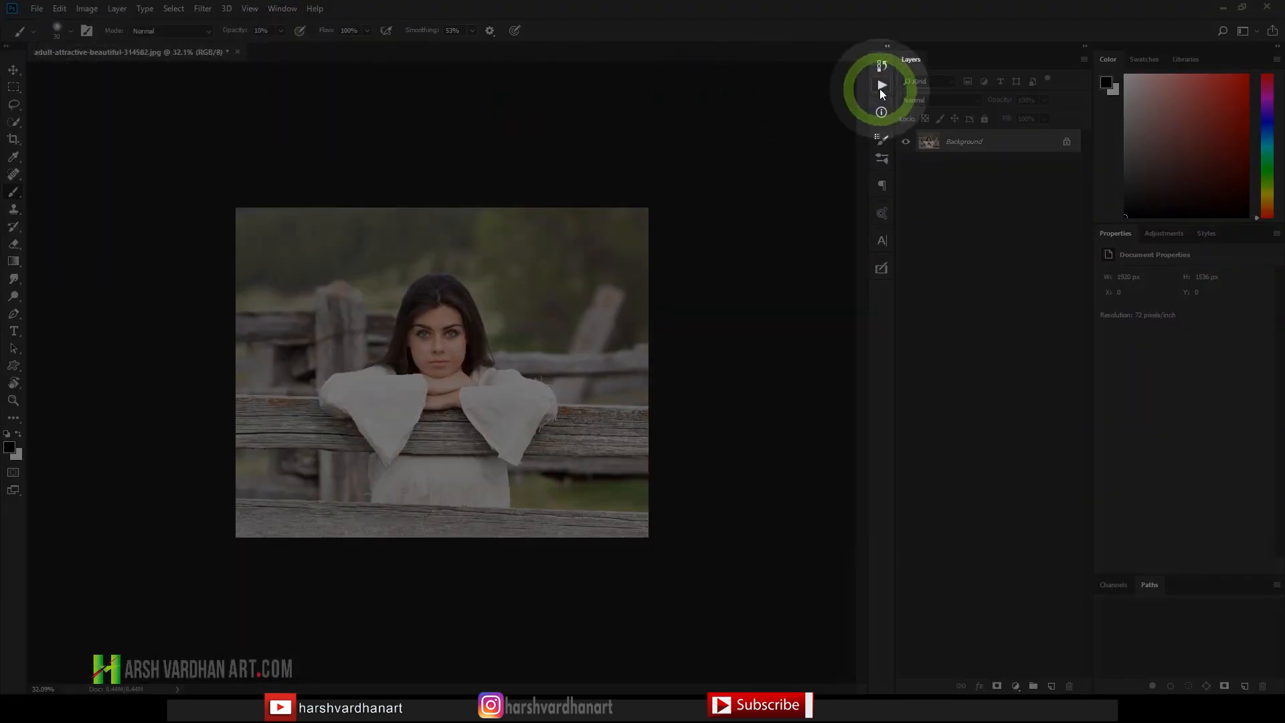
left_click(882, 86)
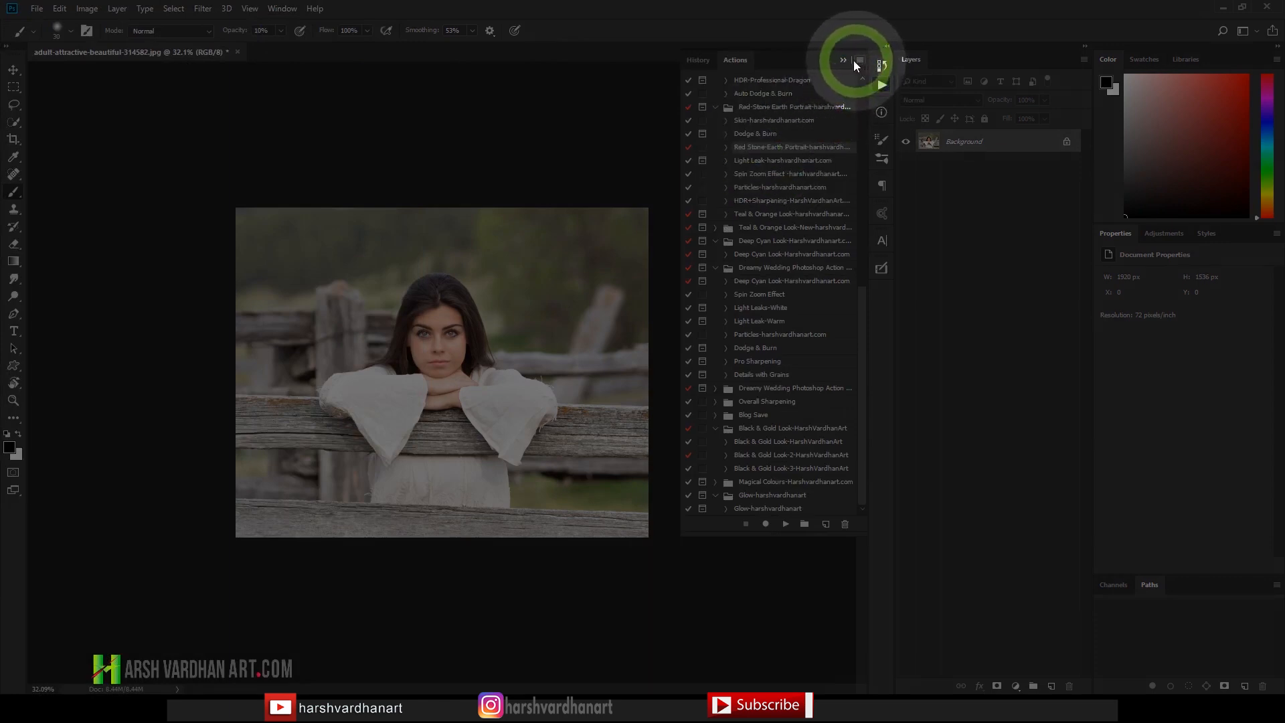
Step: Open the Load Actions dialog, browse the action files in the Actions Presets Harshvardhanart.com folder, and leave the dialog
key("ctrl+F3")
mouse_move(838, 73)
left_mouse_down()
mouse_move(886, 49)
mouse_move(846, 70)
mouse_move(876, 58)
mouse_move(862, 65)
left_mouse_up()
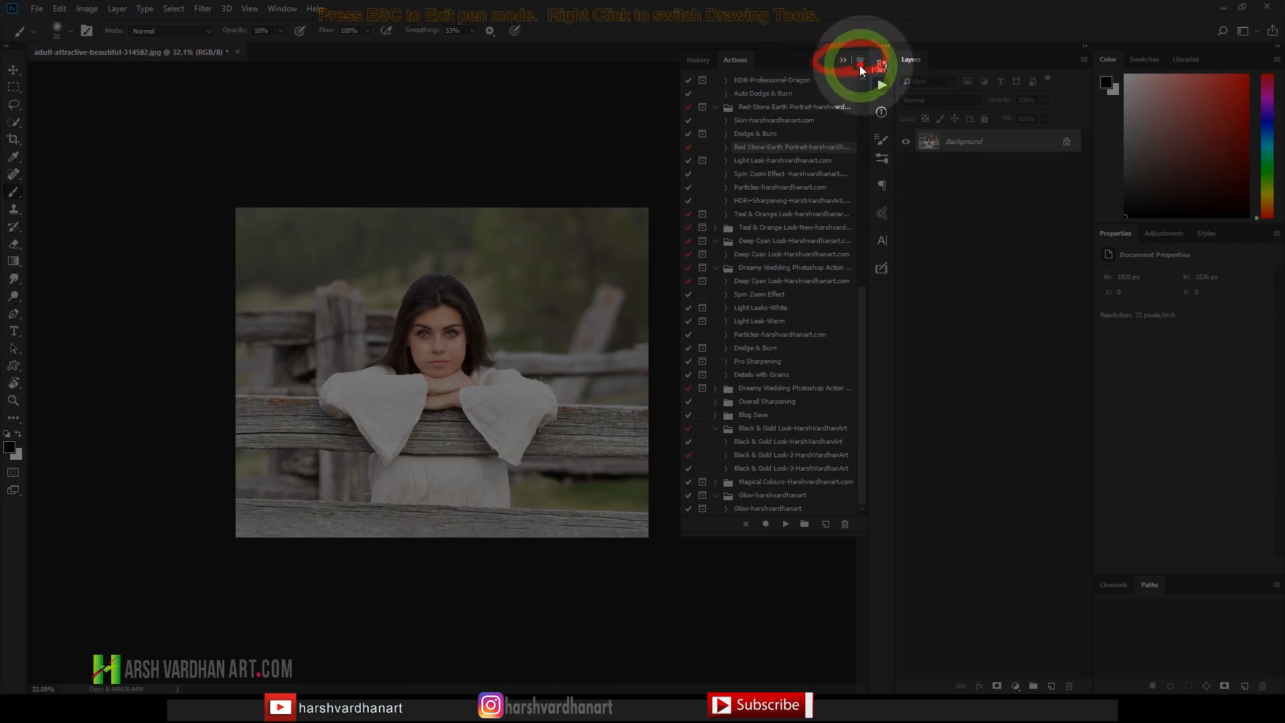
key("Escape")
left_click(861, 60)
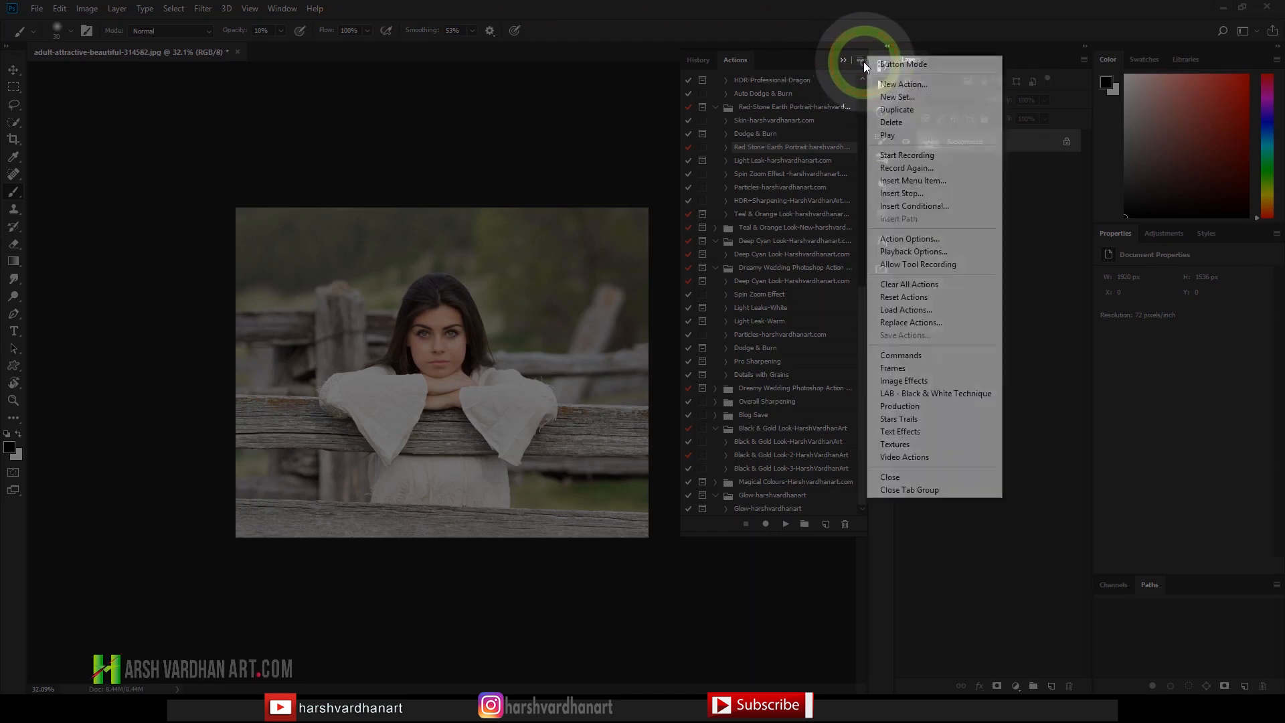
key("ctrl+2")
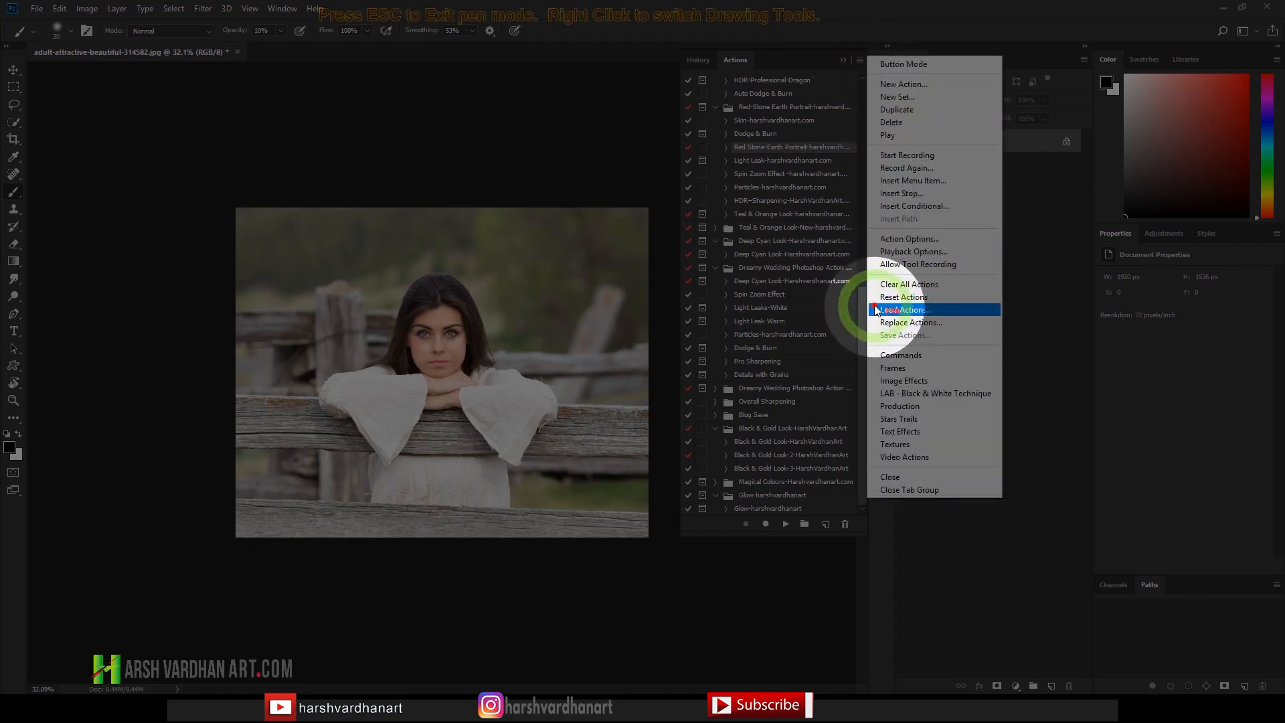
key("Escape")
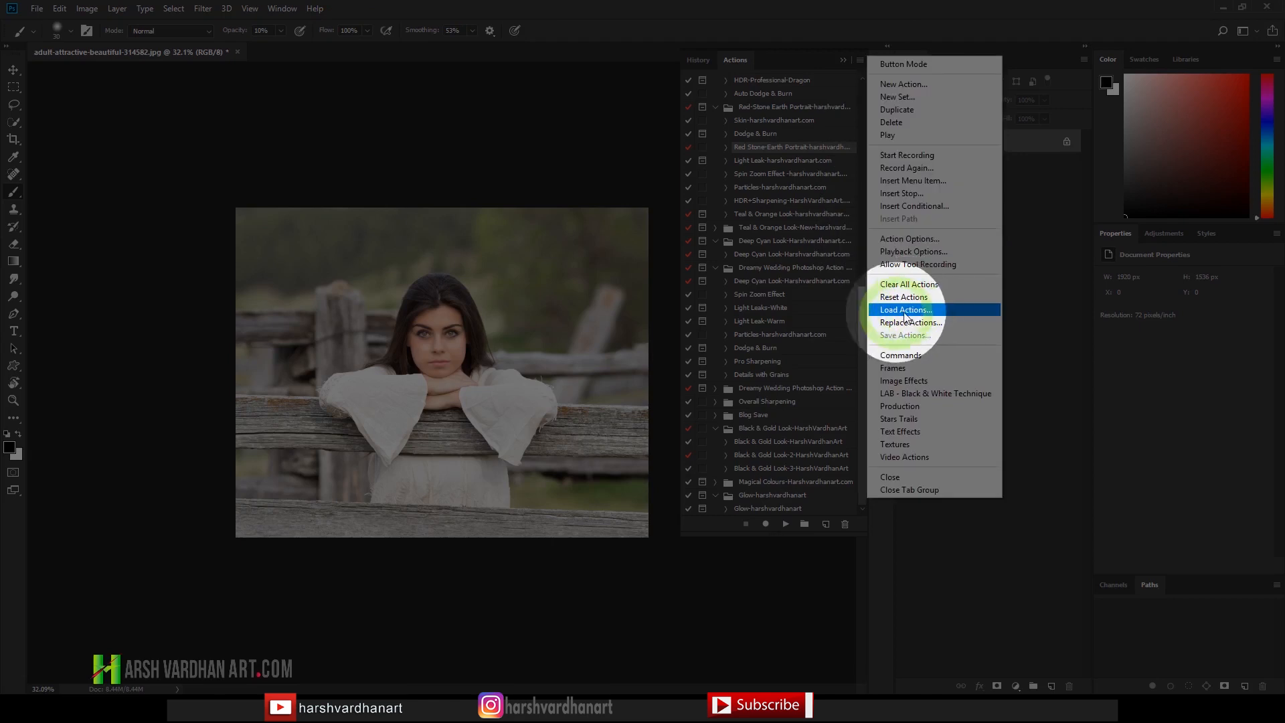
key("ctrl+3")
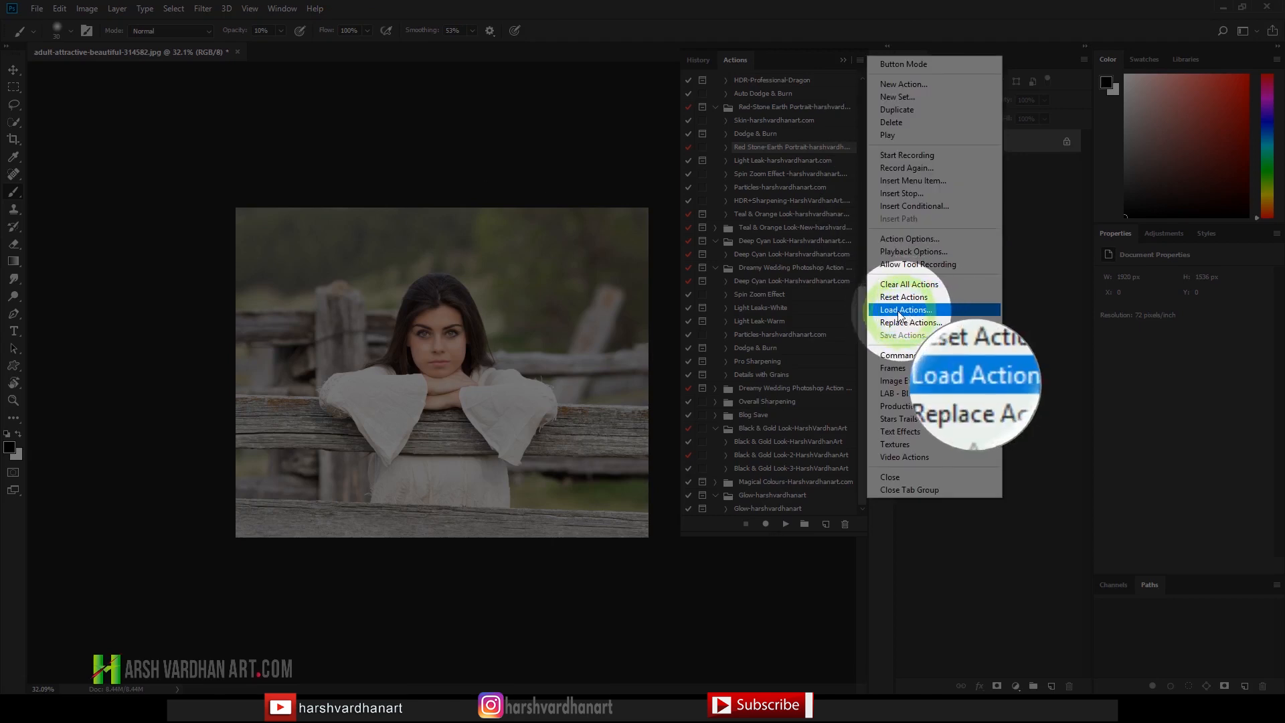
left_click(909, 311)
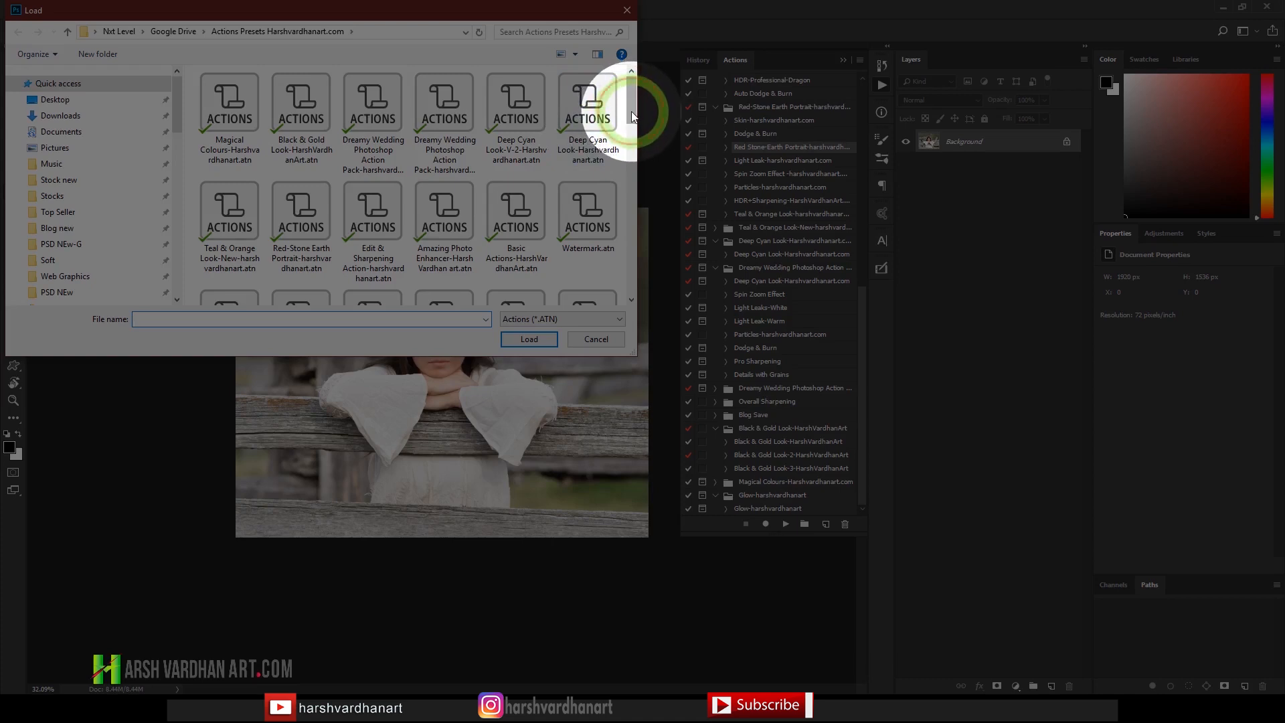
mouse_move(632, 109)
left_mouse_down()
mouse_move(652, 147)
mouse_move(644, 127)
left_mouse_up()
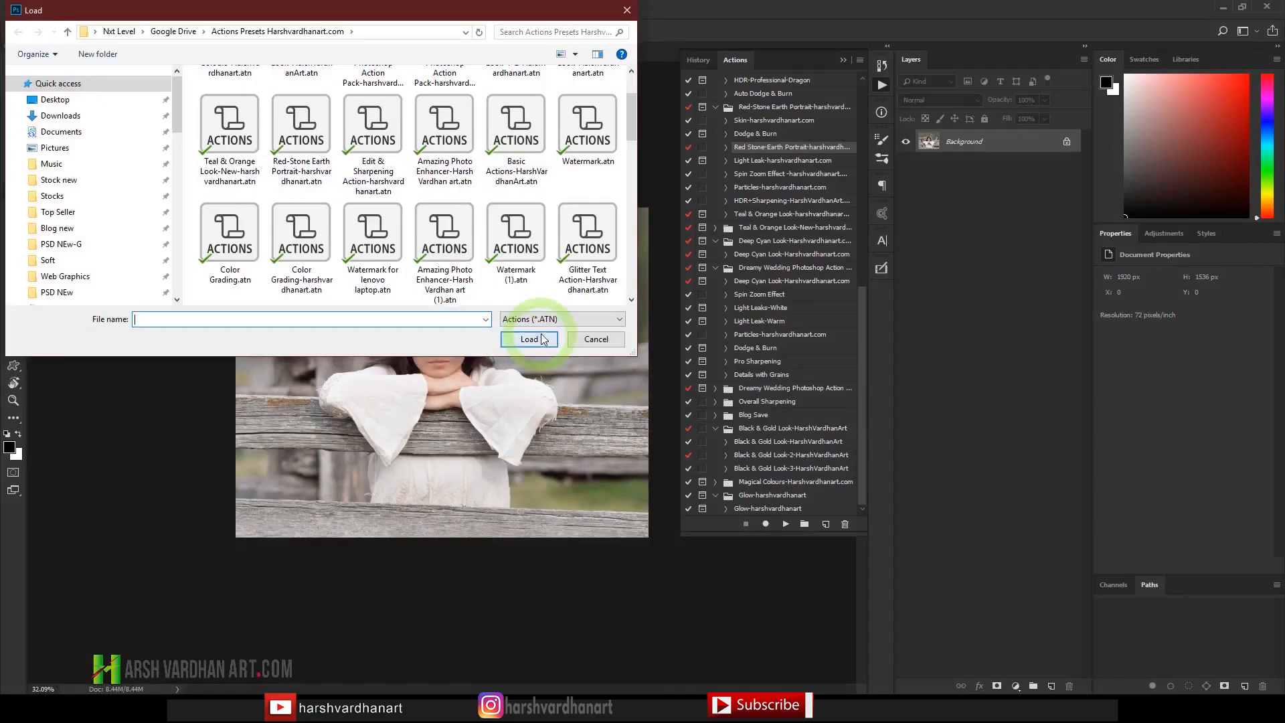
left_click(529, 339)
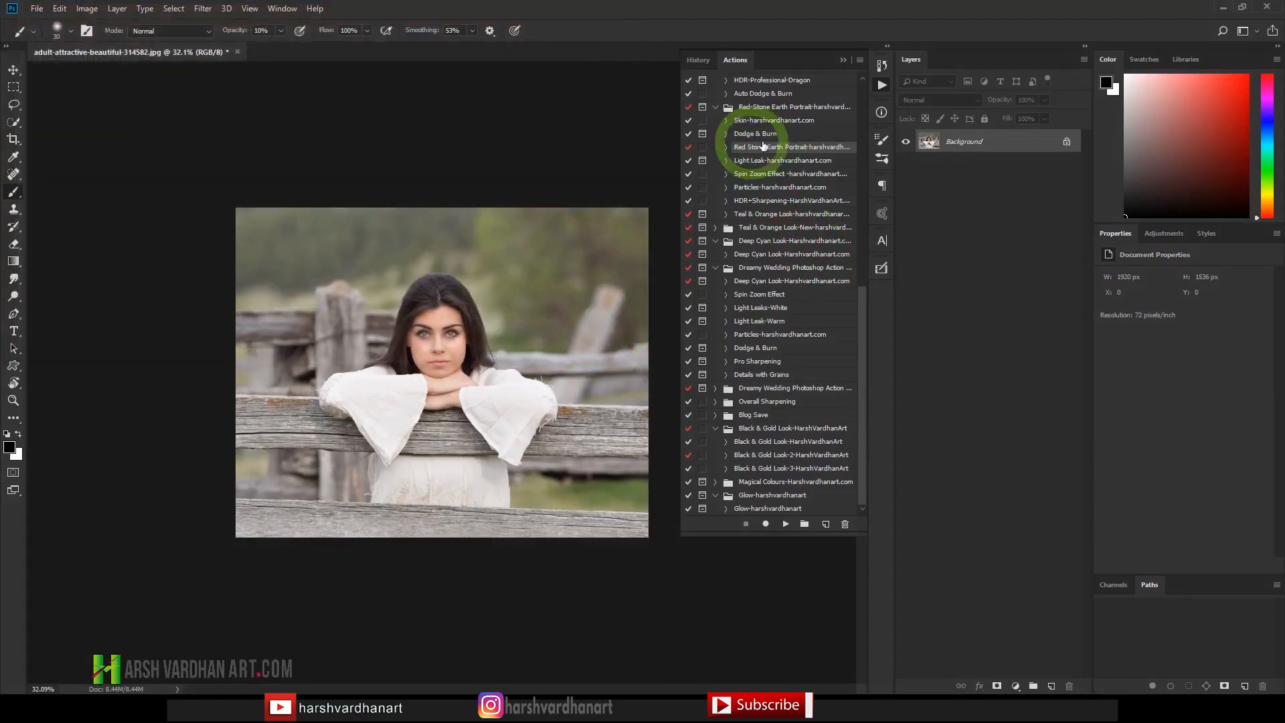
Step: Select the Skin-harshvardhanart.com action in the Red-Stone Earth Portrait action set
left_click(736, 107)
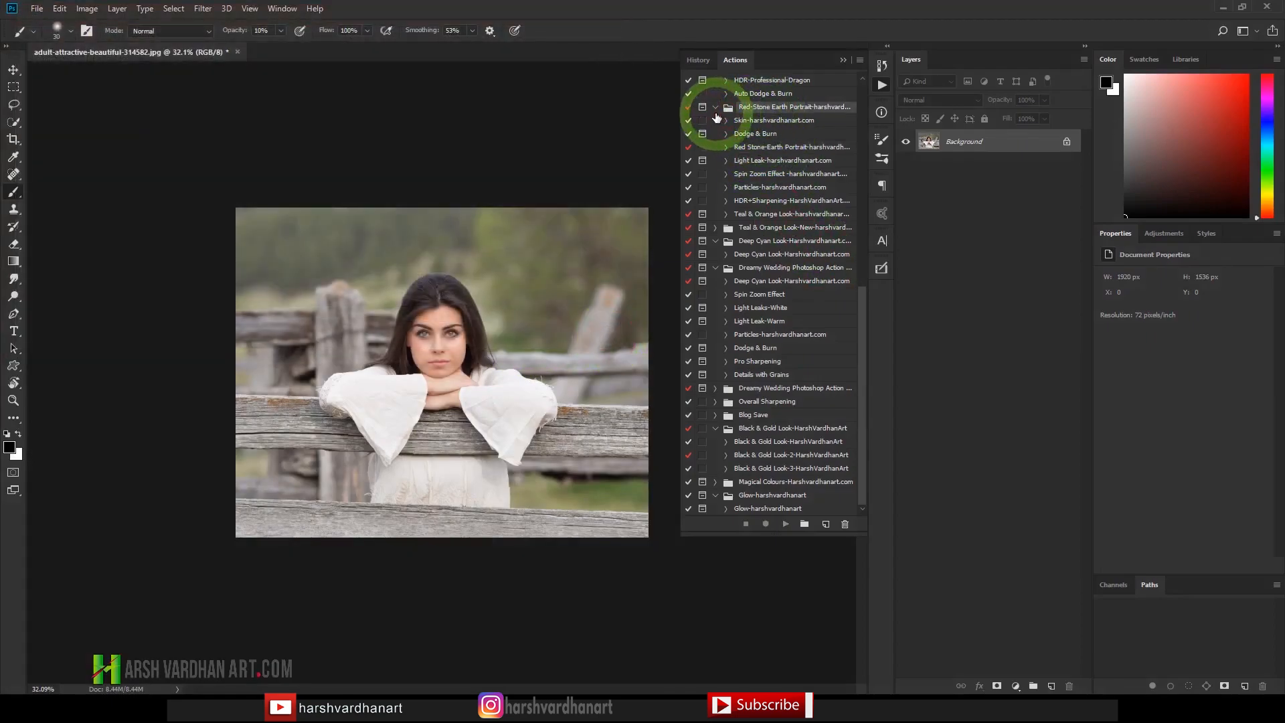
scroll(729, 147, "up", 3)
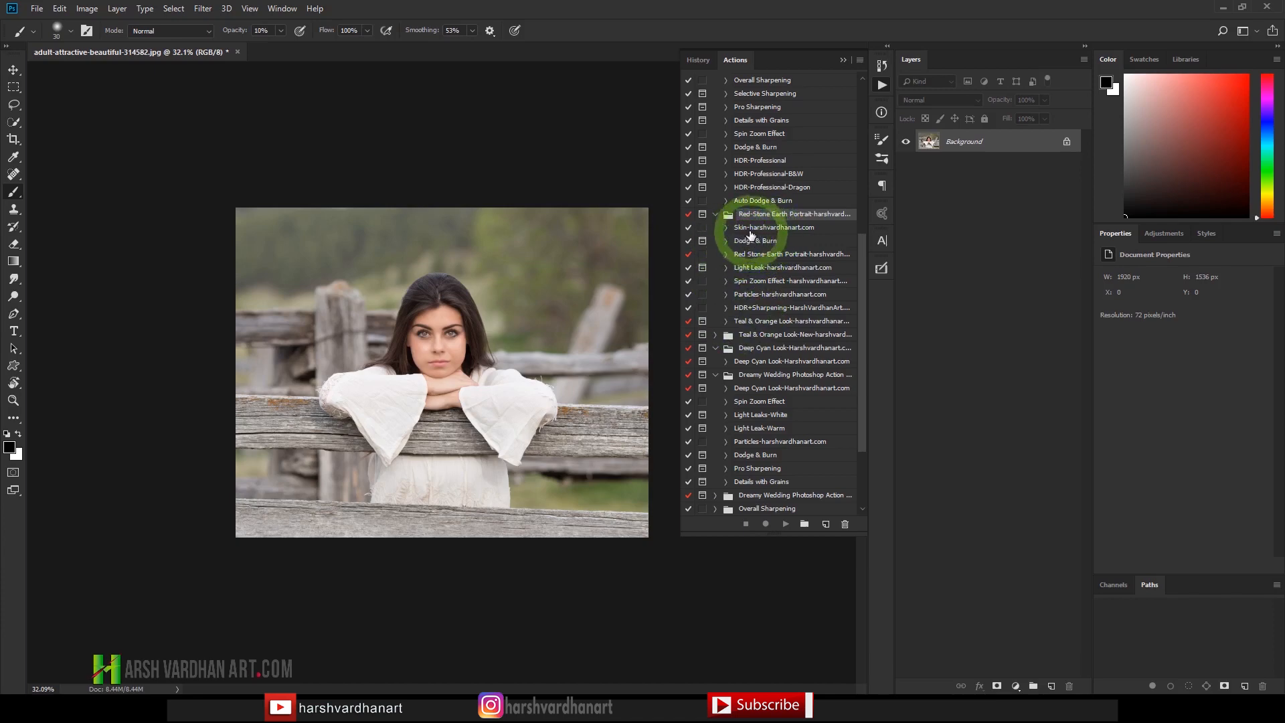
left_click(763, 231)
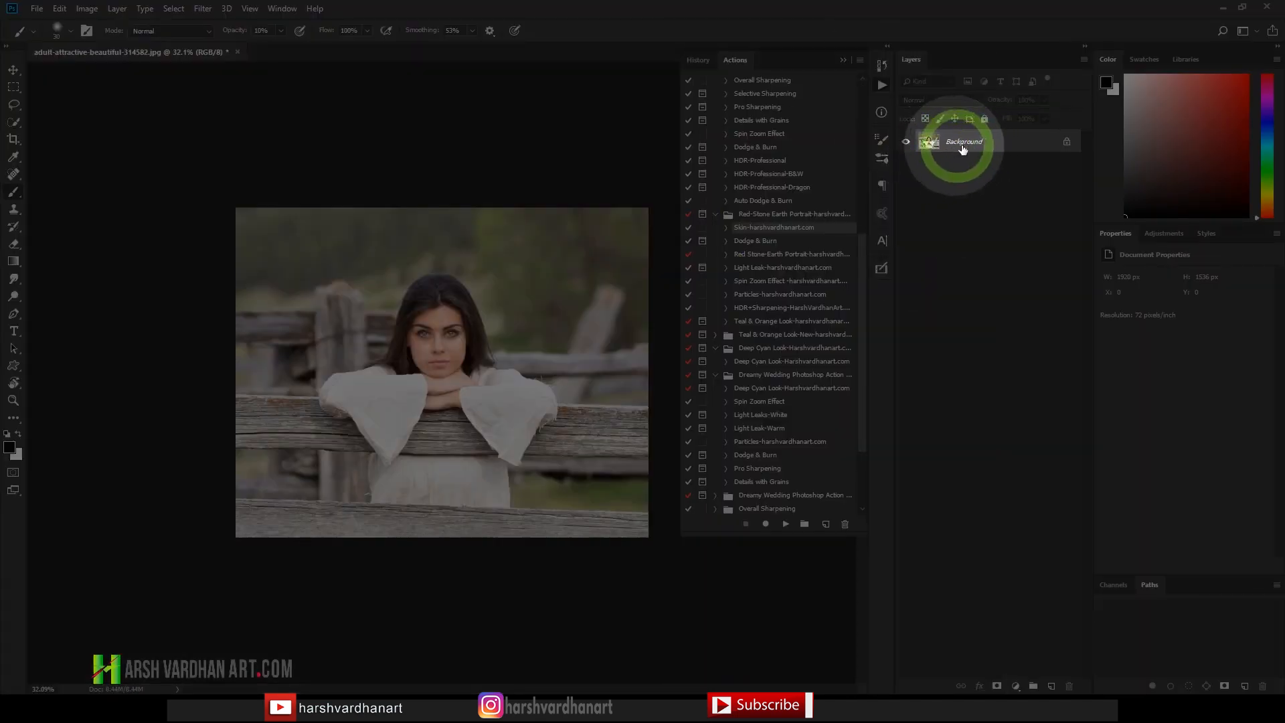
Step: Unlock the Background layer, then convert the unlocked layer back into the Background
left_click(1067, 142)
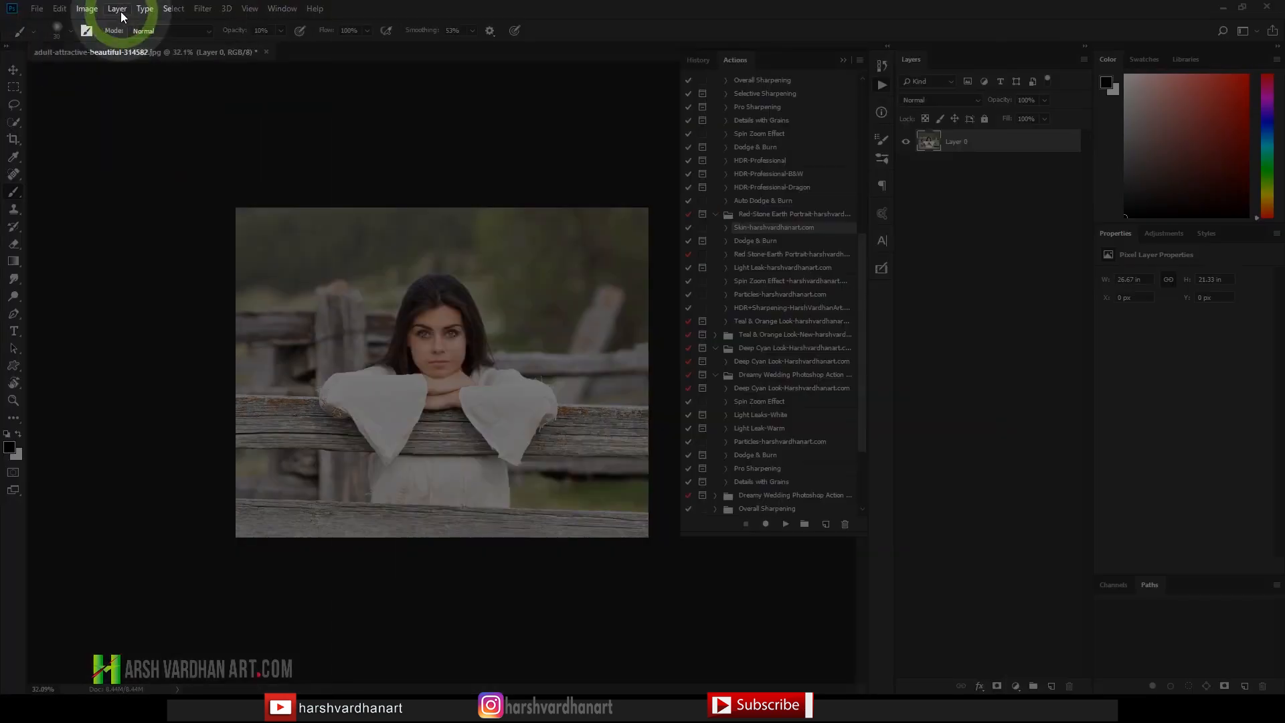
left_click(125, 11)
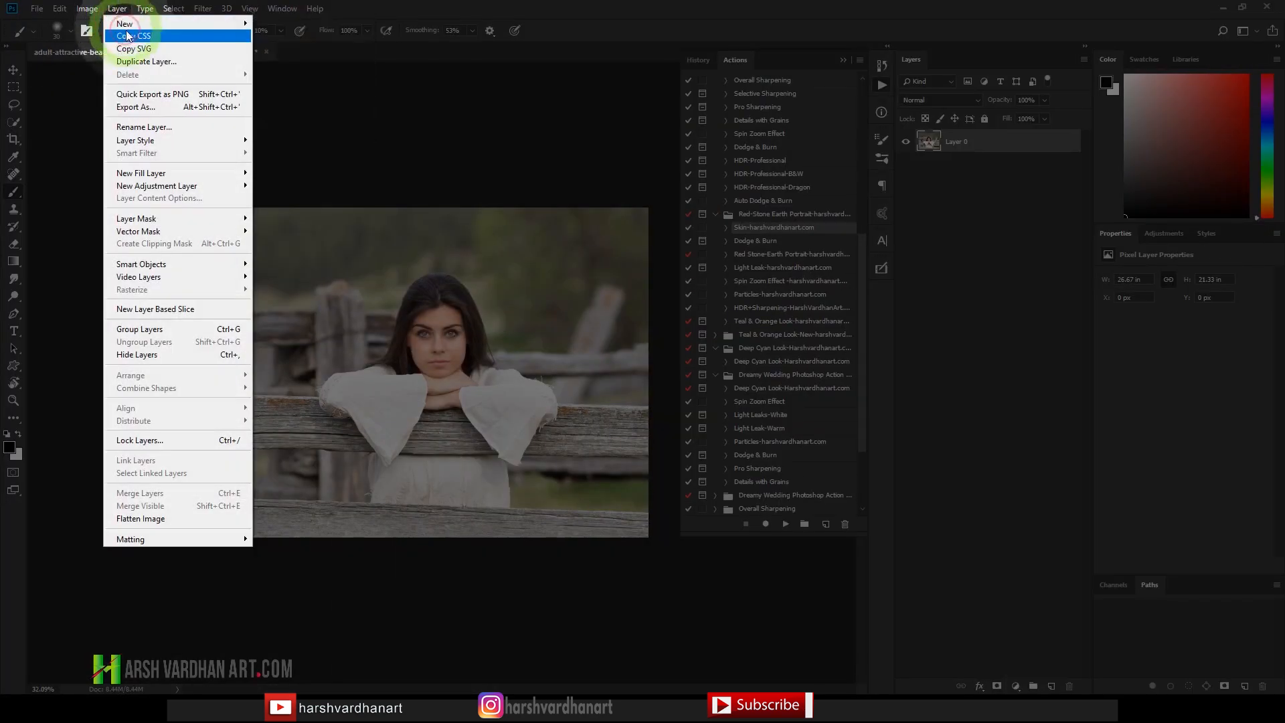
mouse_move(174, 24)
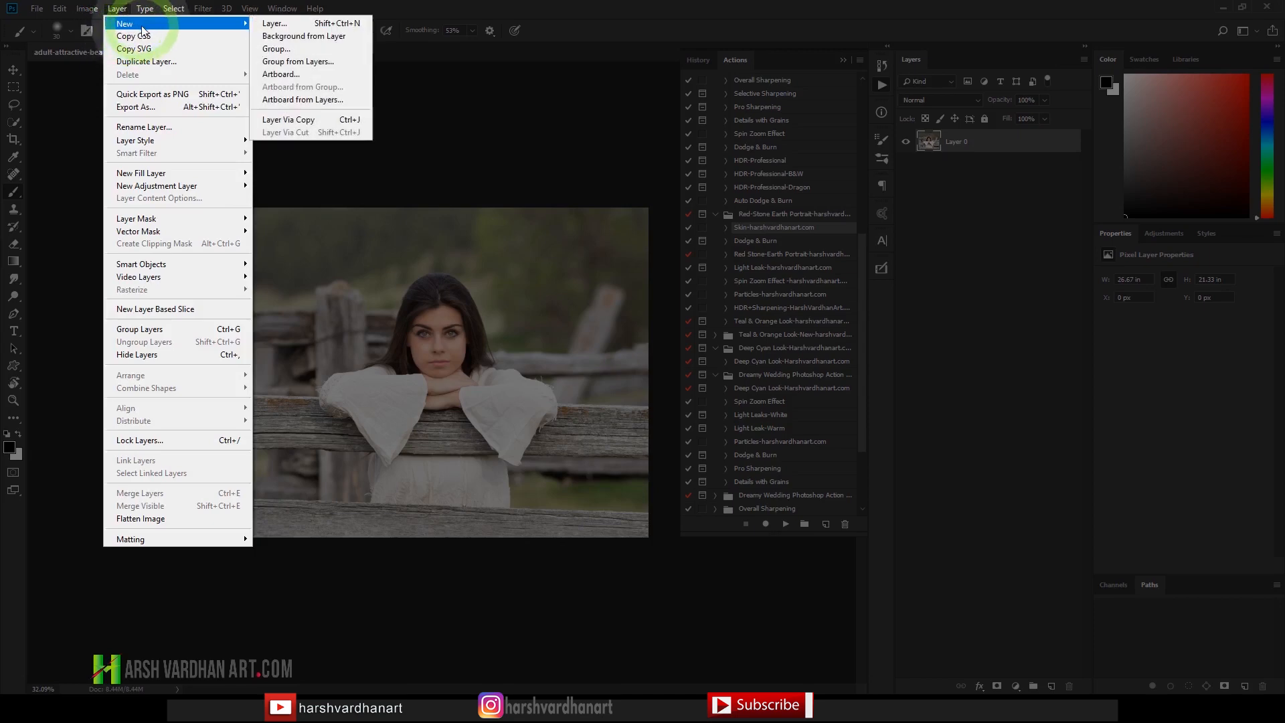
left_click(335, 45)
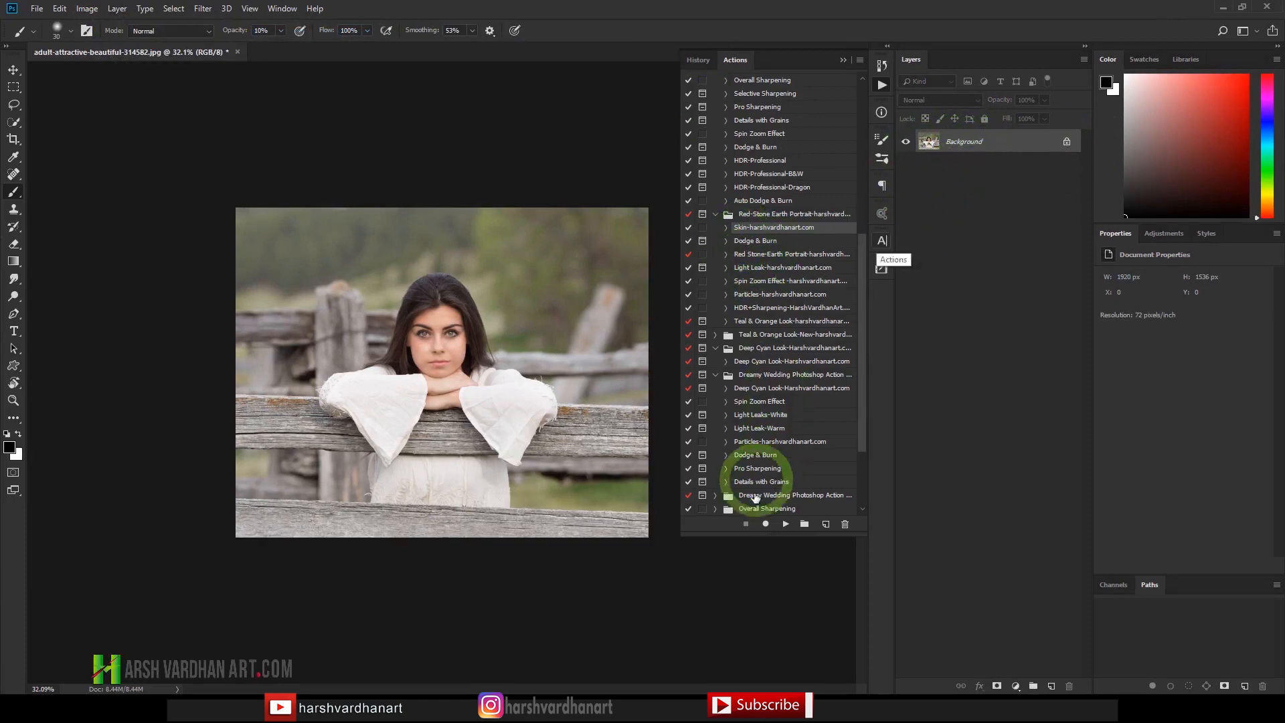
Step: Play the Skin-harshvardhanart.com action on the Background layer
left_click(786, 527)
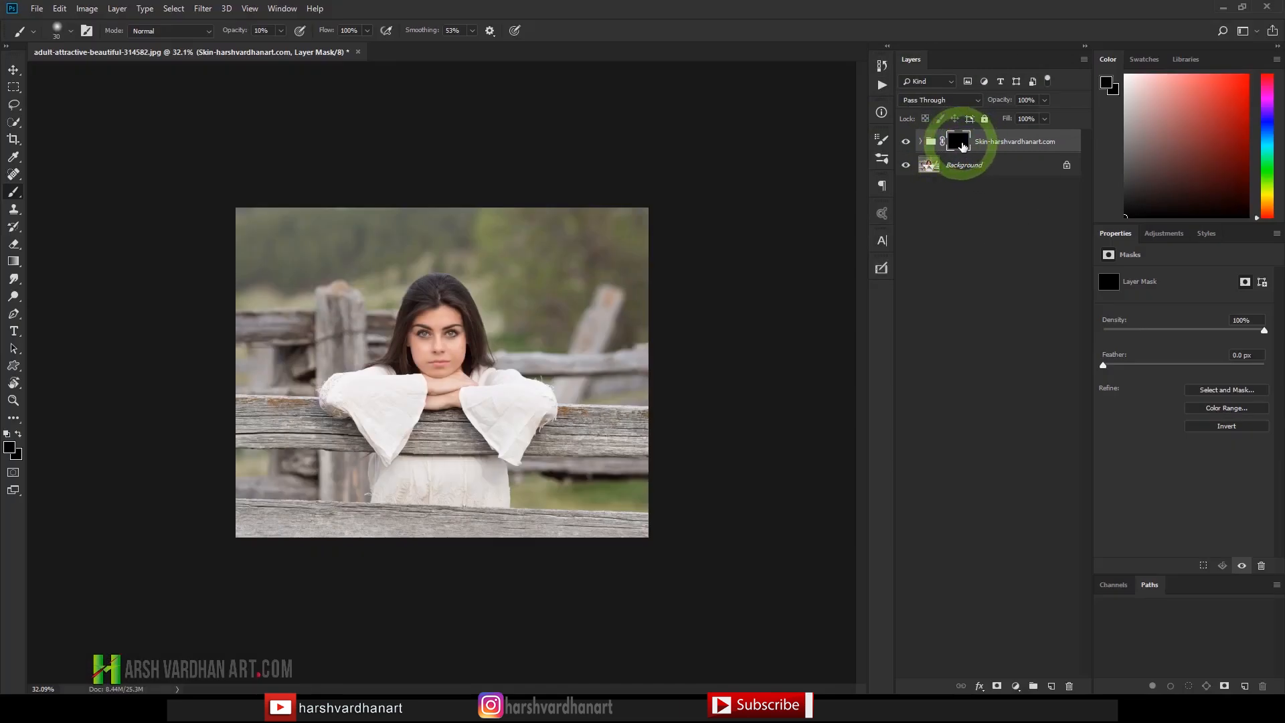
Step: Activate the Brush tool and choose the Soft Round preset from the General Brushes
left_click(13, 194)
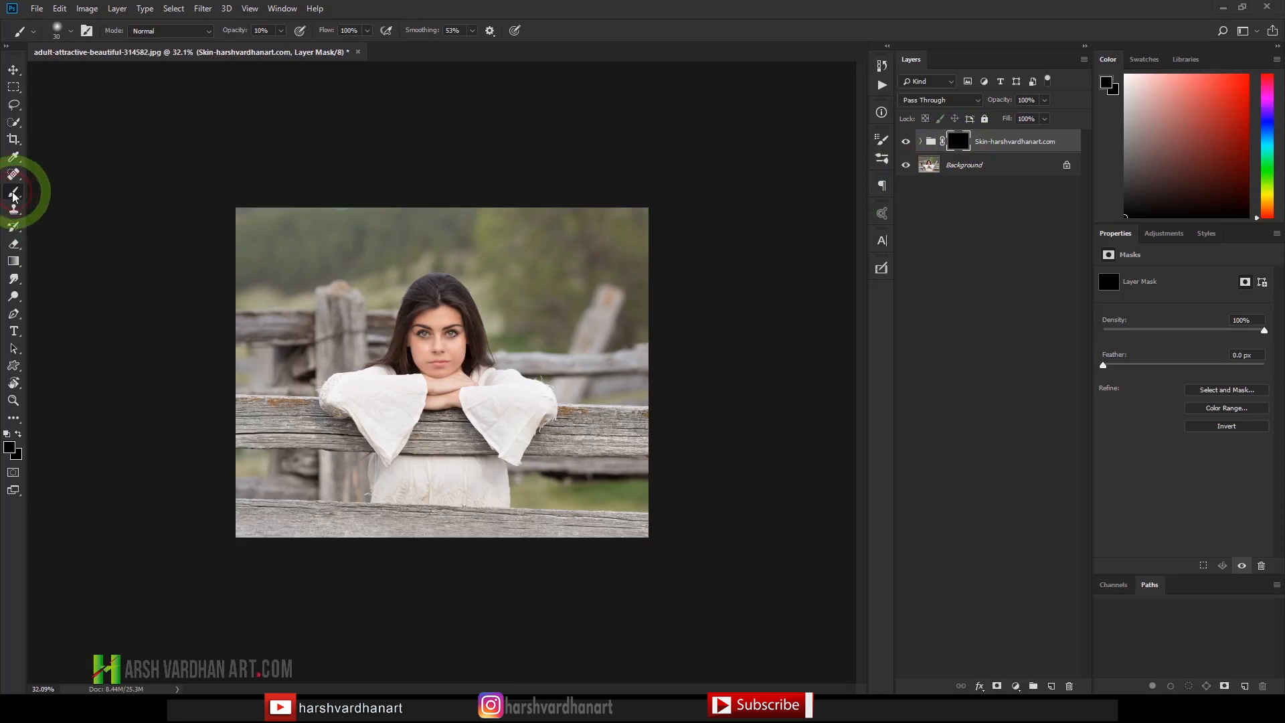
right_click(89, 165)
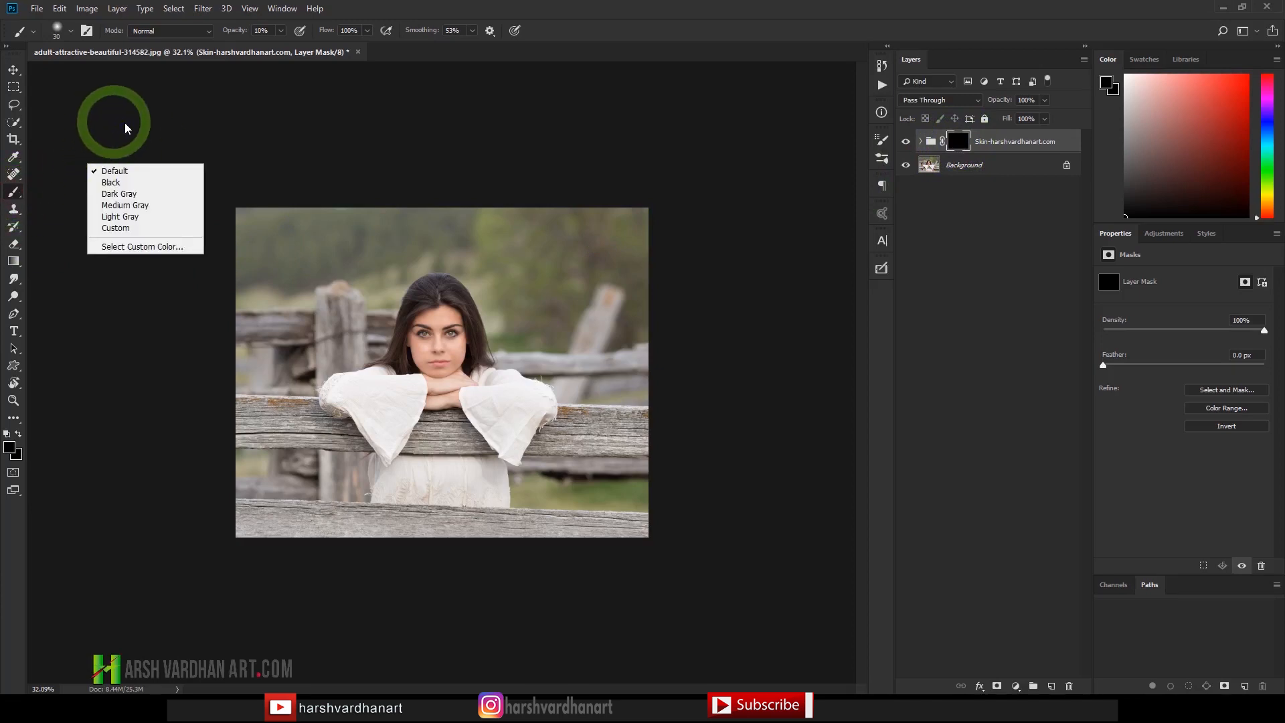
left_click(107, 113)
right_click(82, 119)
right_click(308, 231)
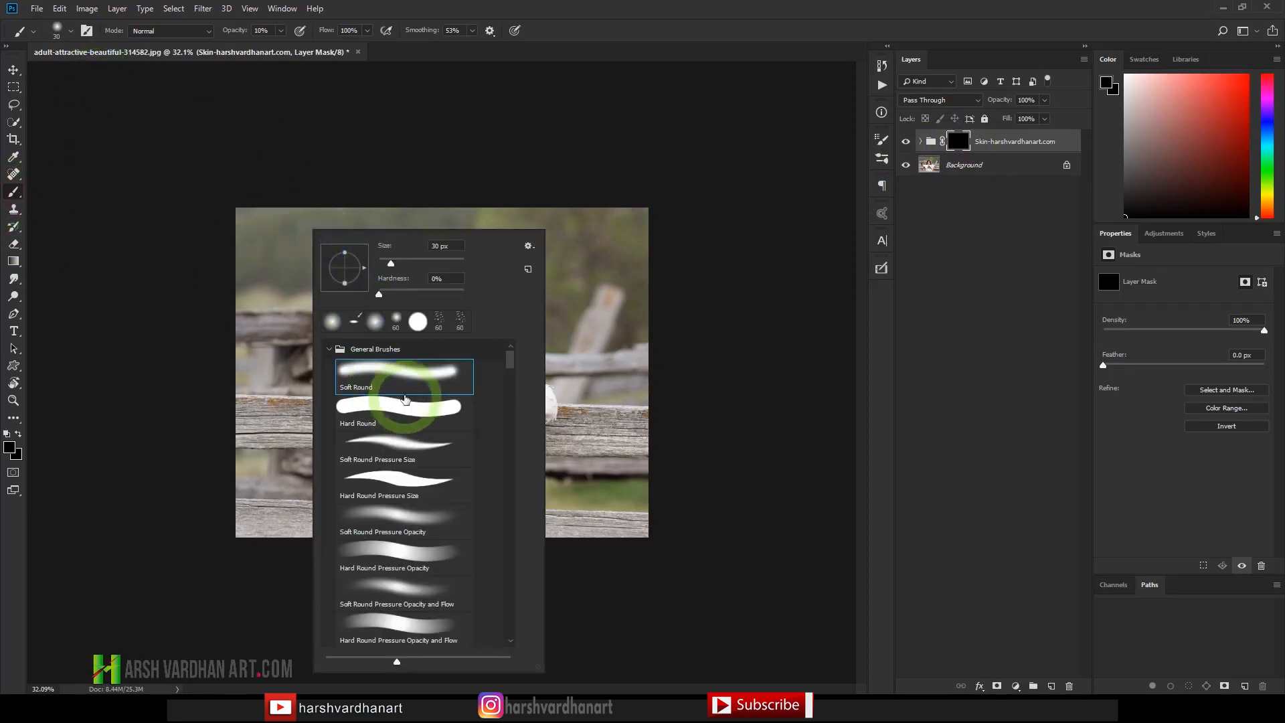
left_click(430, 385)
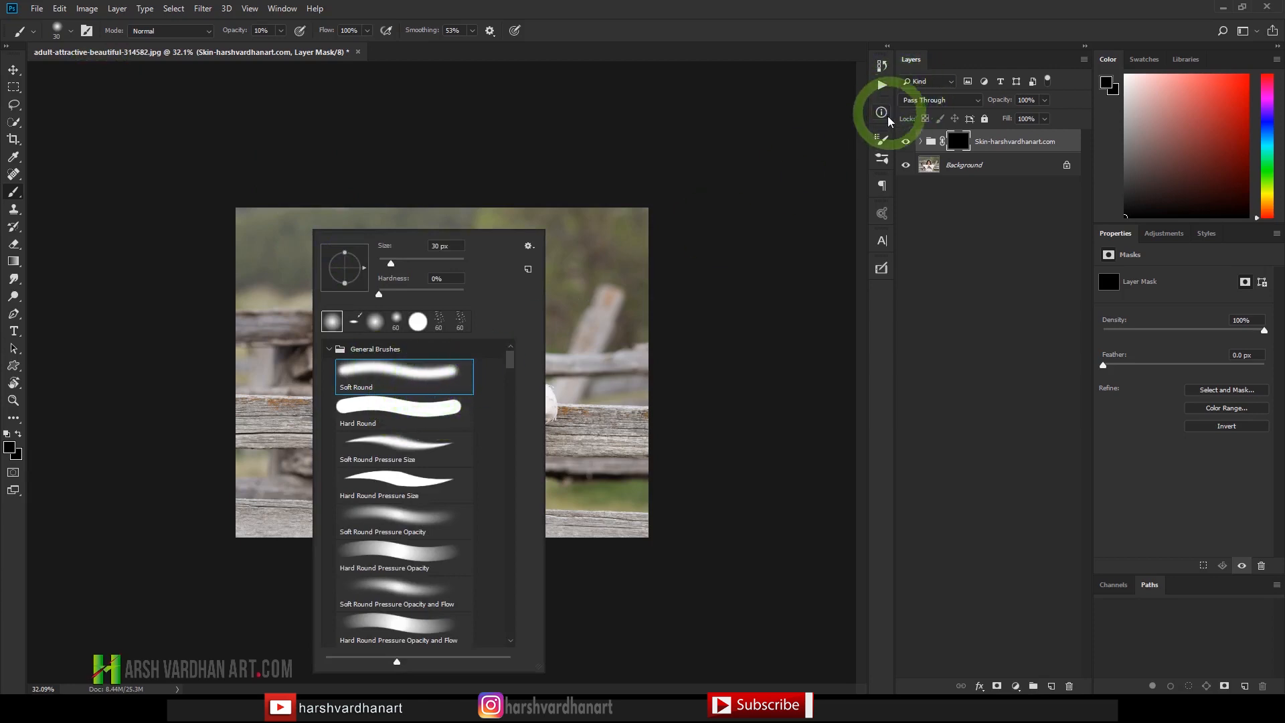
Step: Enable Transfer for the brush with Opacity Jitter controlled by Pen Pressure, and set the brush opacity to 100%
left_click(875, 144)
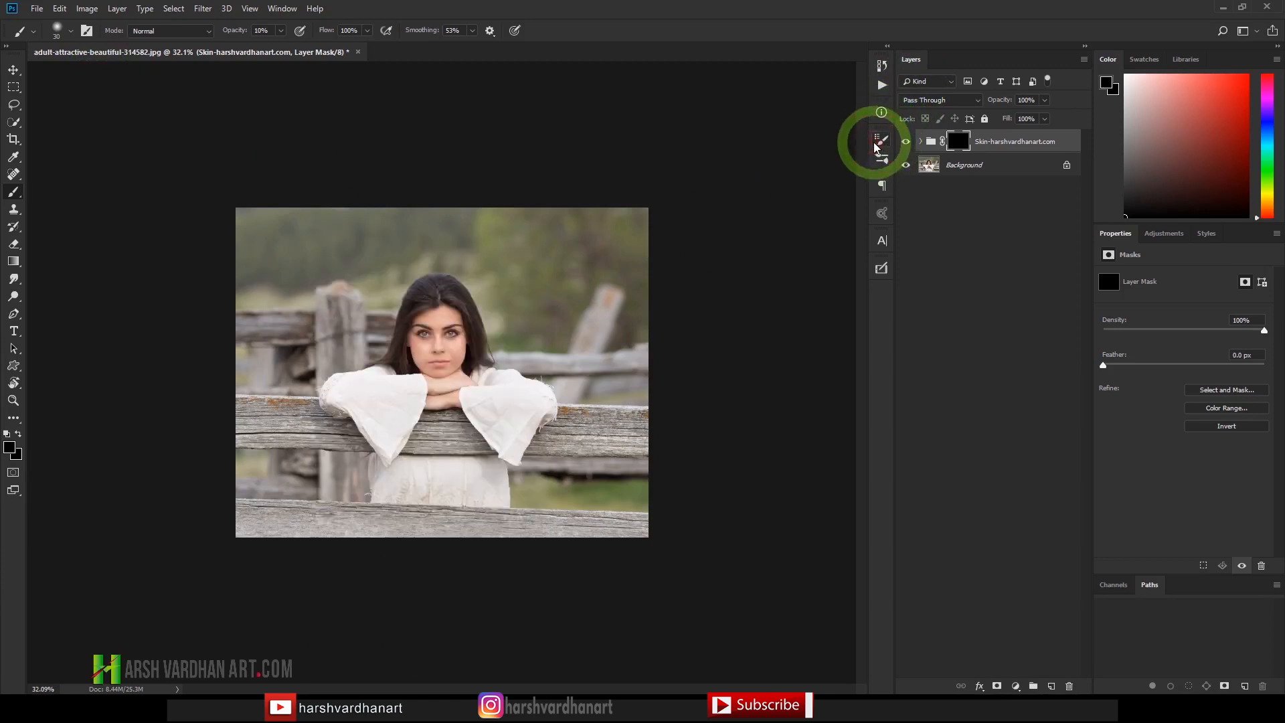
left_click(875, 146)
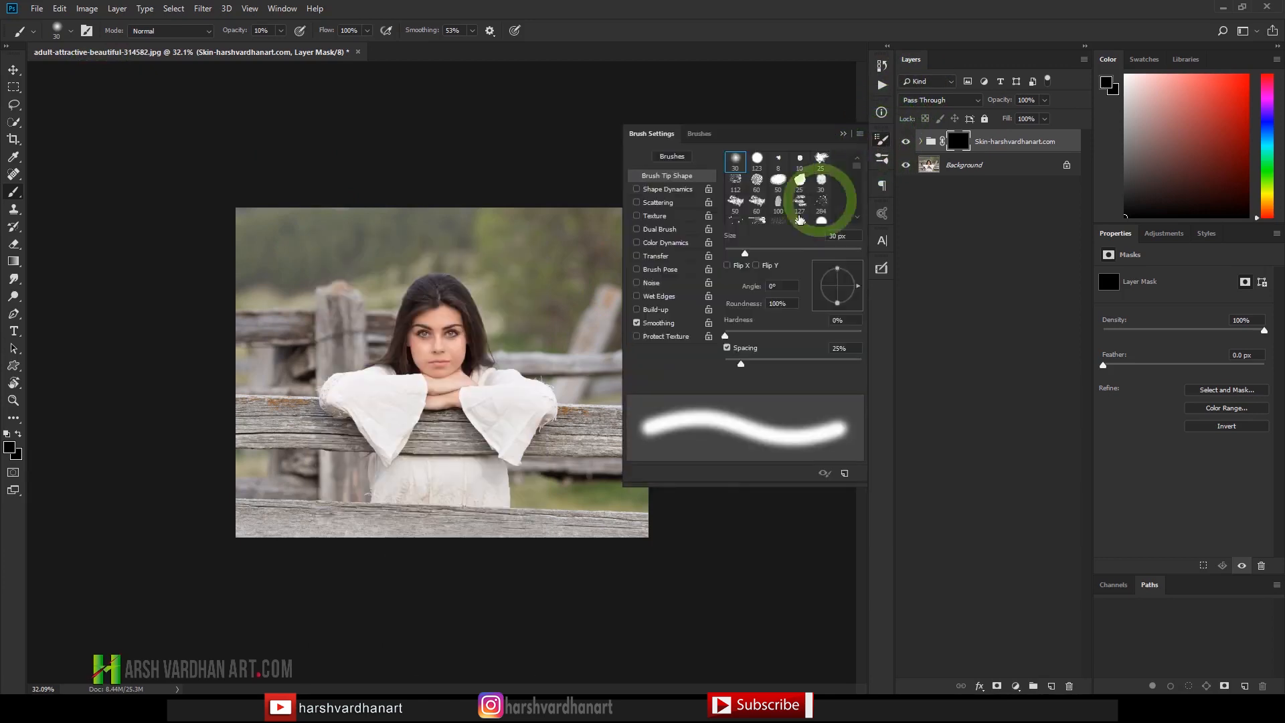
left_click(658, 257)
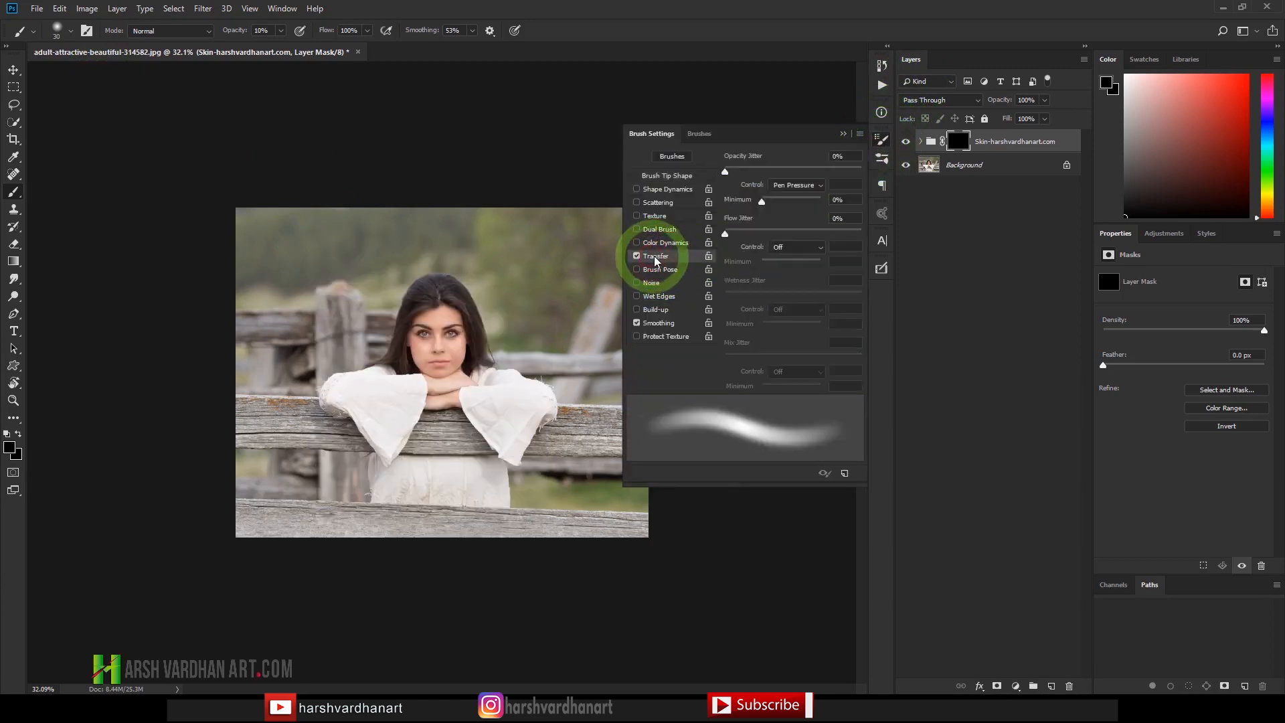
left_click(791, 185)
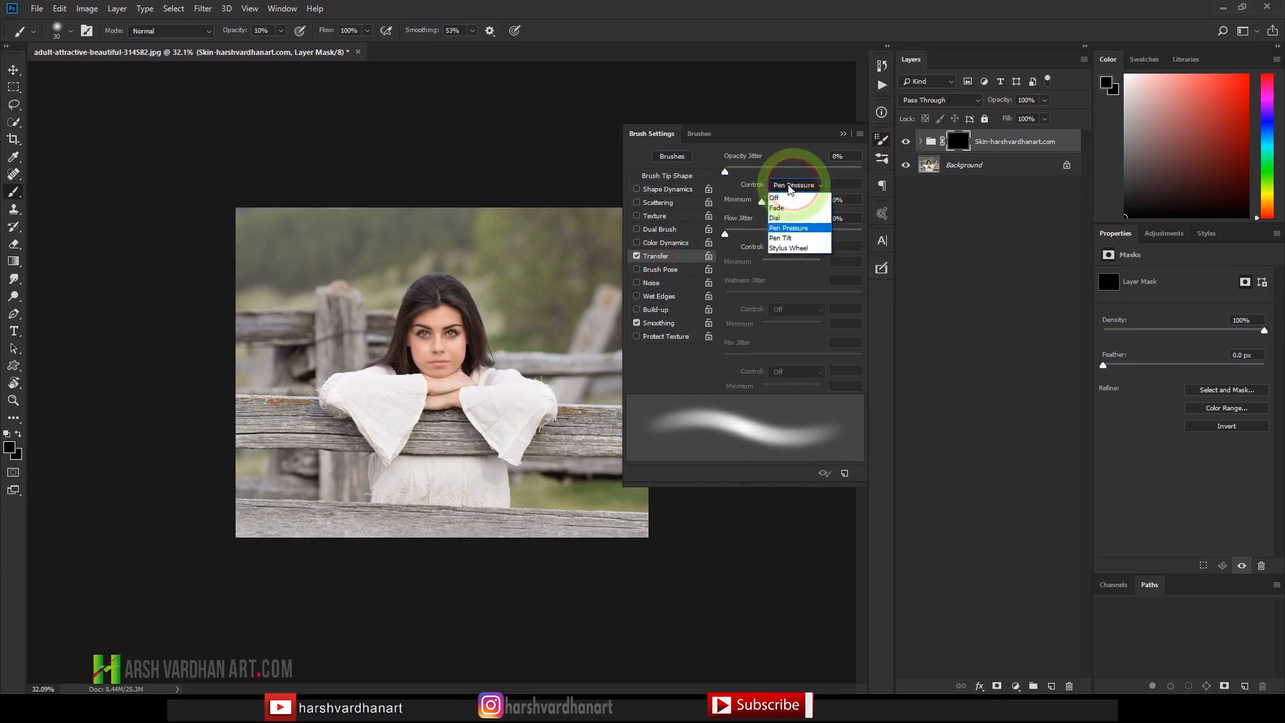
left_click(790, 228)
left_click(880, 140)
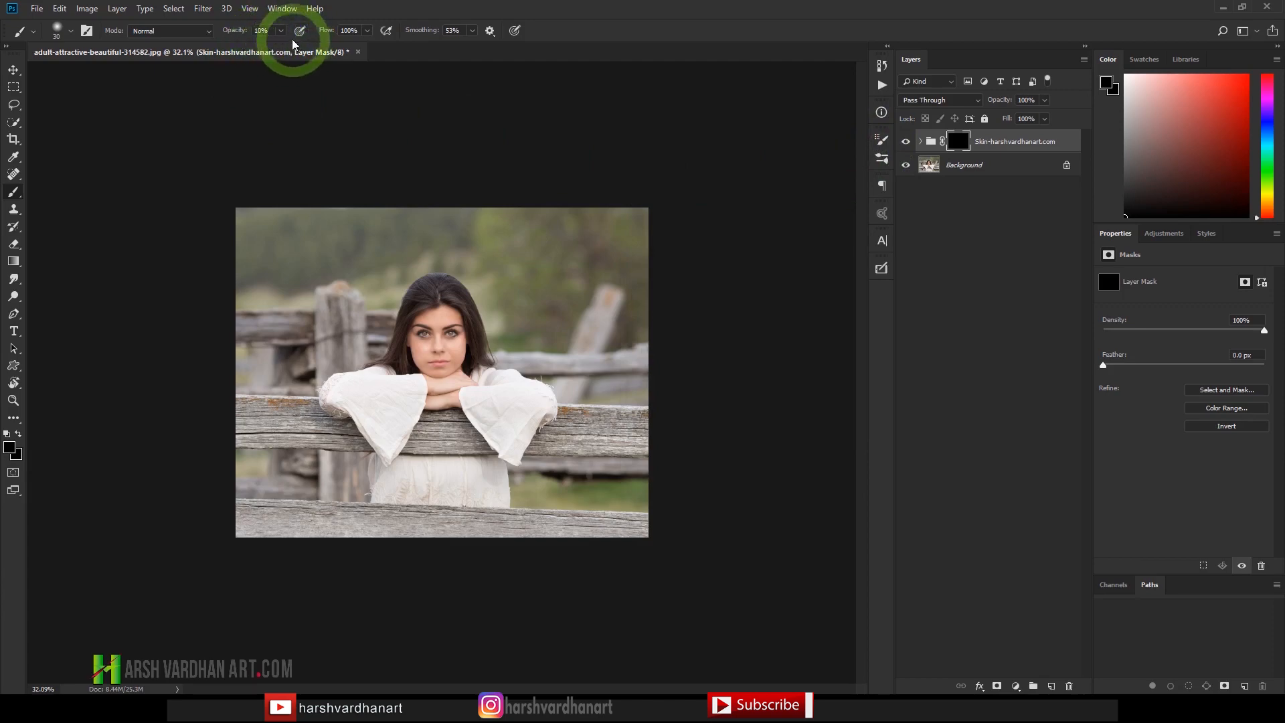
key("0")
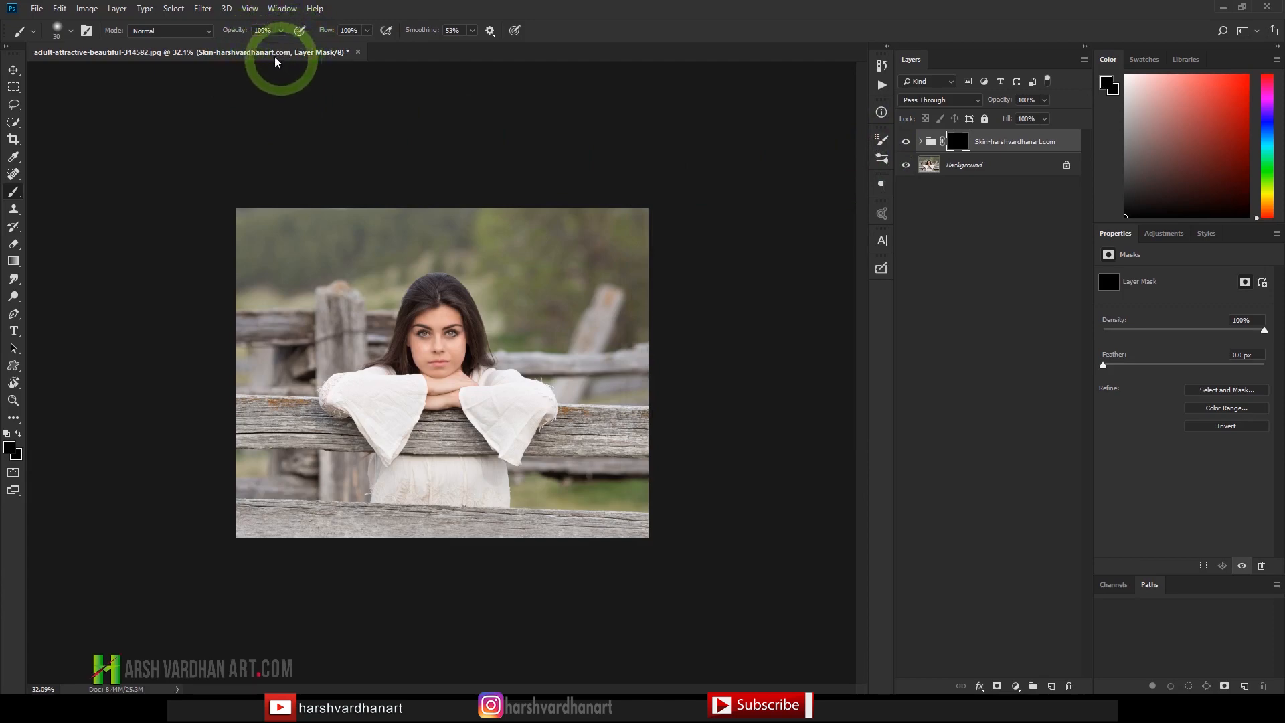
Step: Target the layer mask of the Skin-harshvardhanart.com group and set the foreground colour to near-white #fdfdfd for the brush
mouse_move(462, 331)
left_mouse_down()
mouse_move(429, 364)
mouse_move(479, 347)
mouse_move(459, 359)
mouse_move(412, 344)
mouse_move(493, 393)
left_mouse_up()
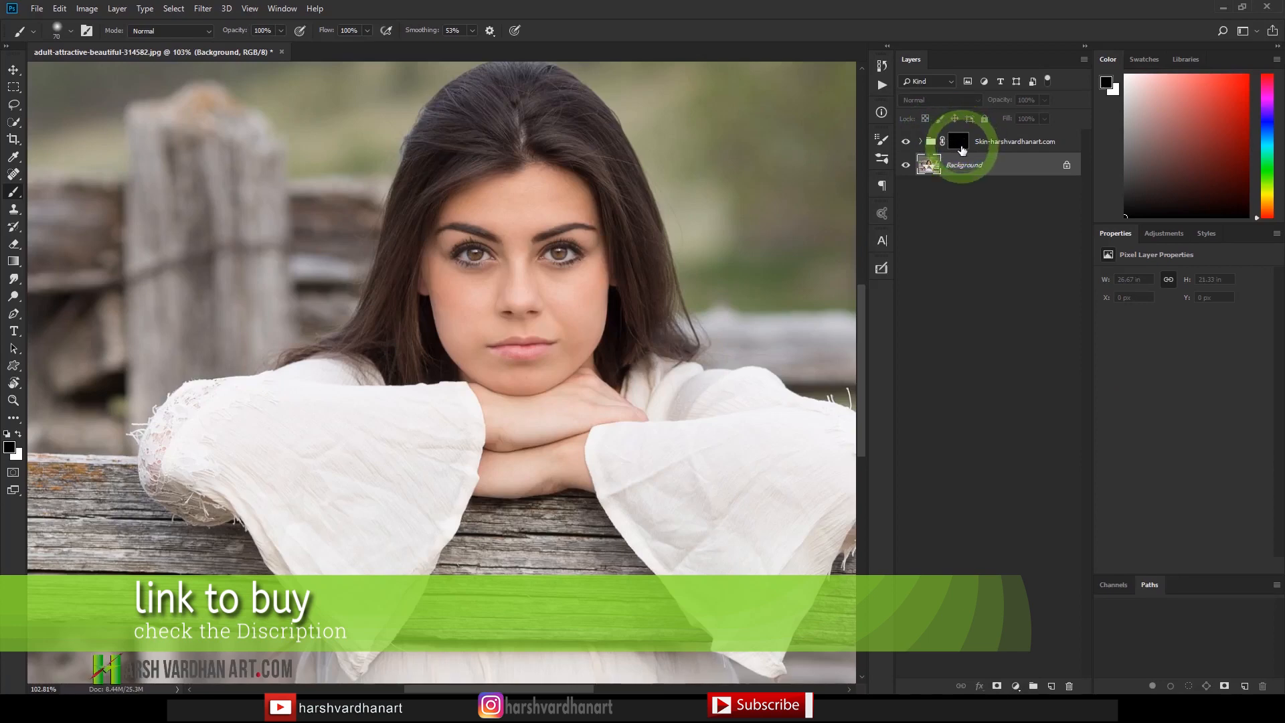
left_click(960, 145)
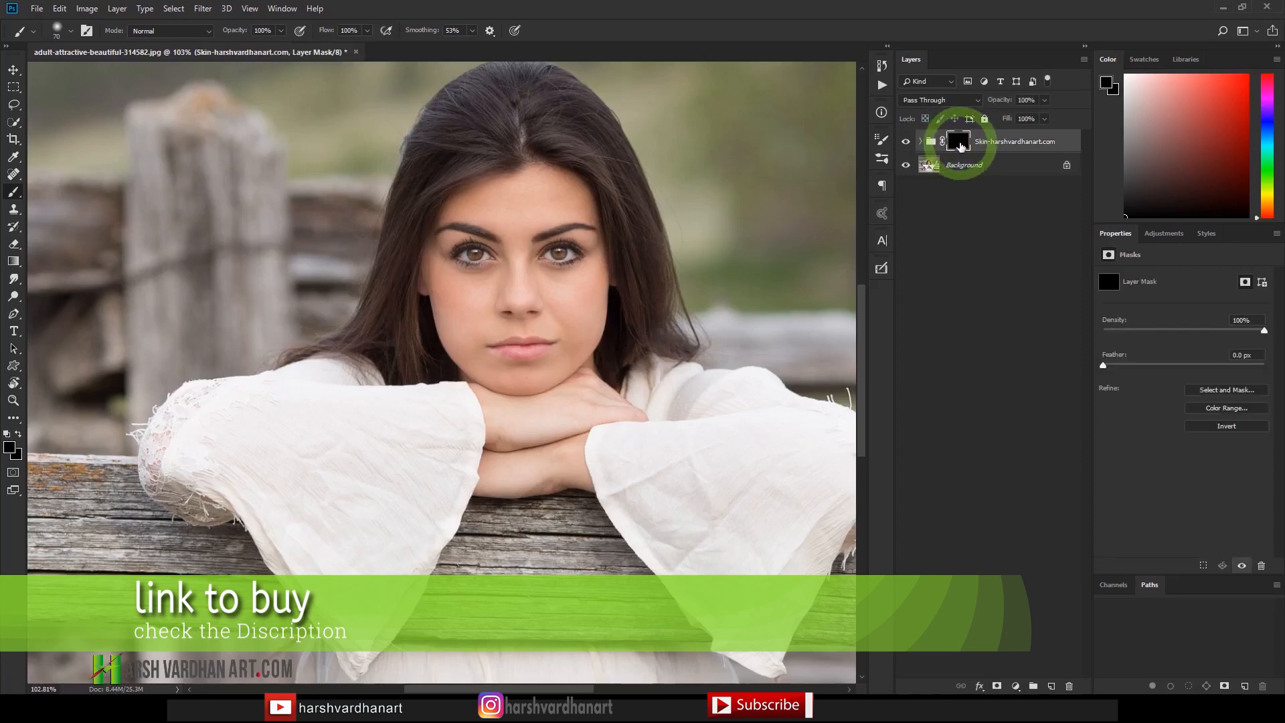
left_click(9, 449)
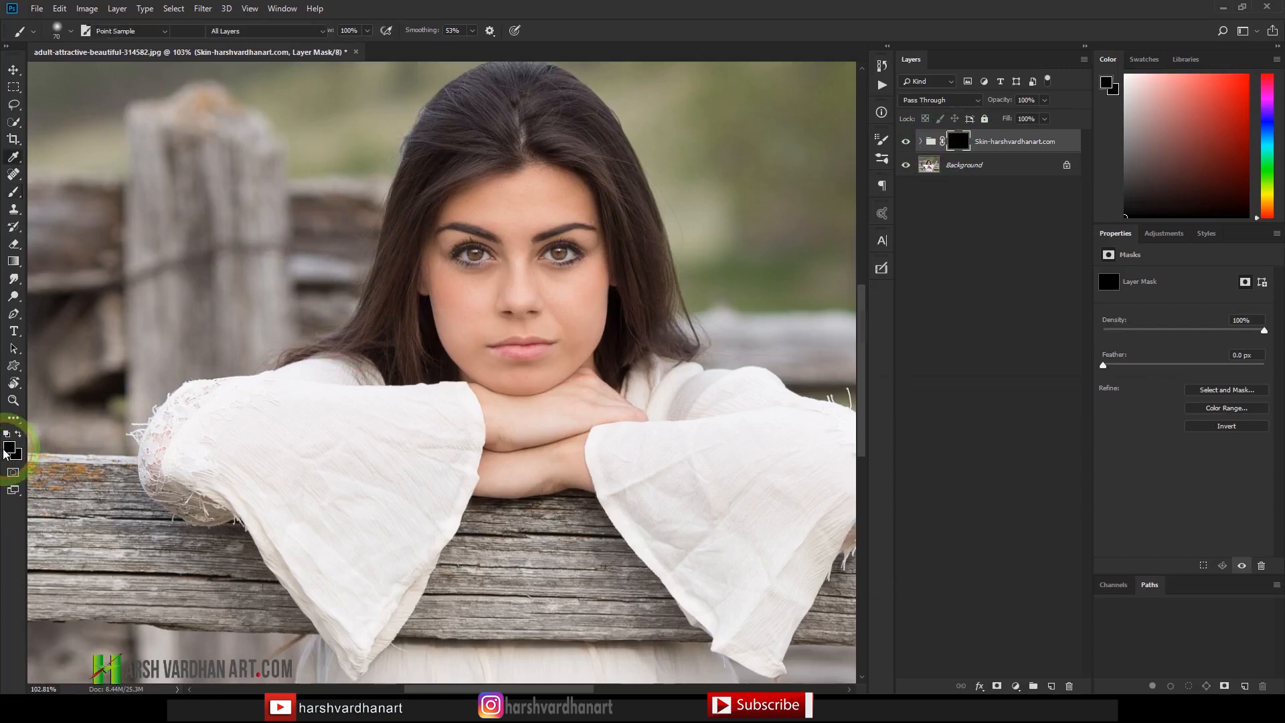
left_click(867, 148)
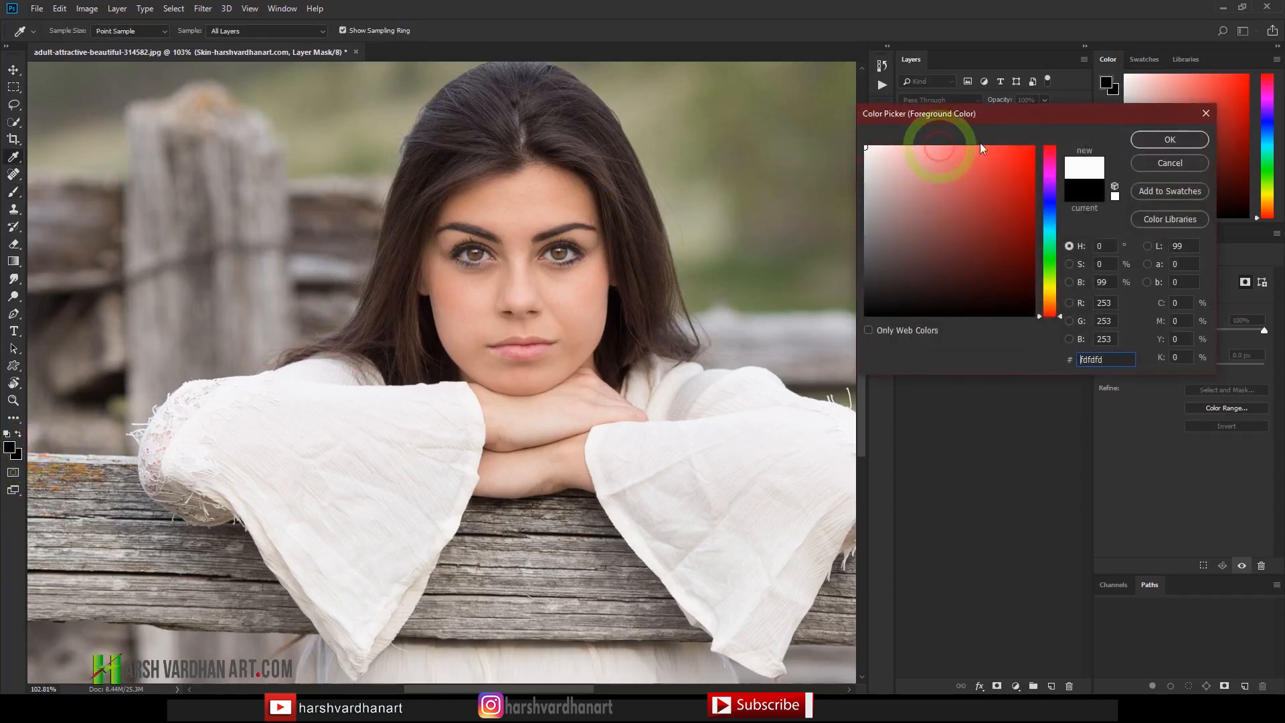
left_click(1146, 139)
key("b")
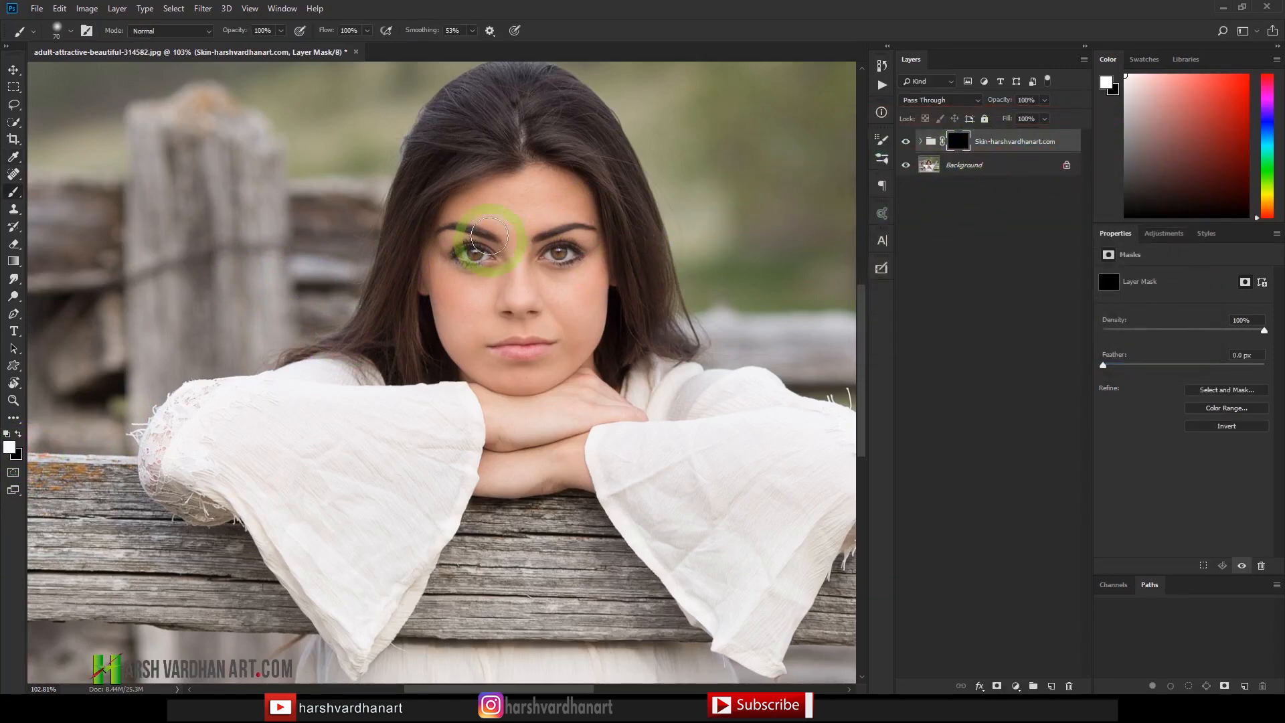
key("ctrl+space")
left_click(529, 208, "ctrl")
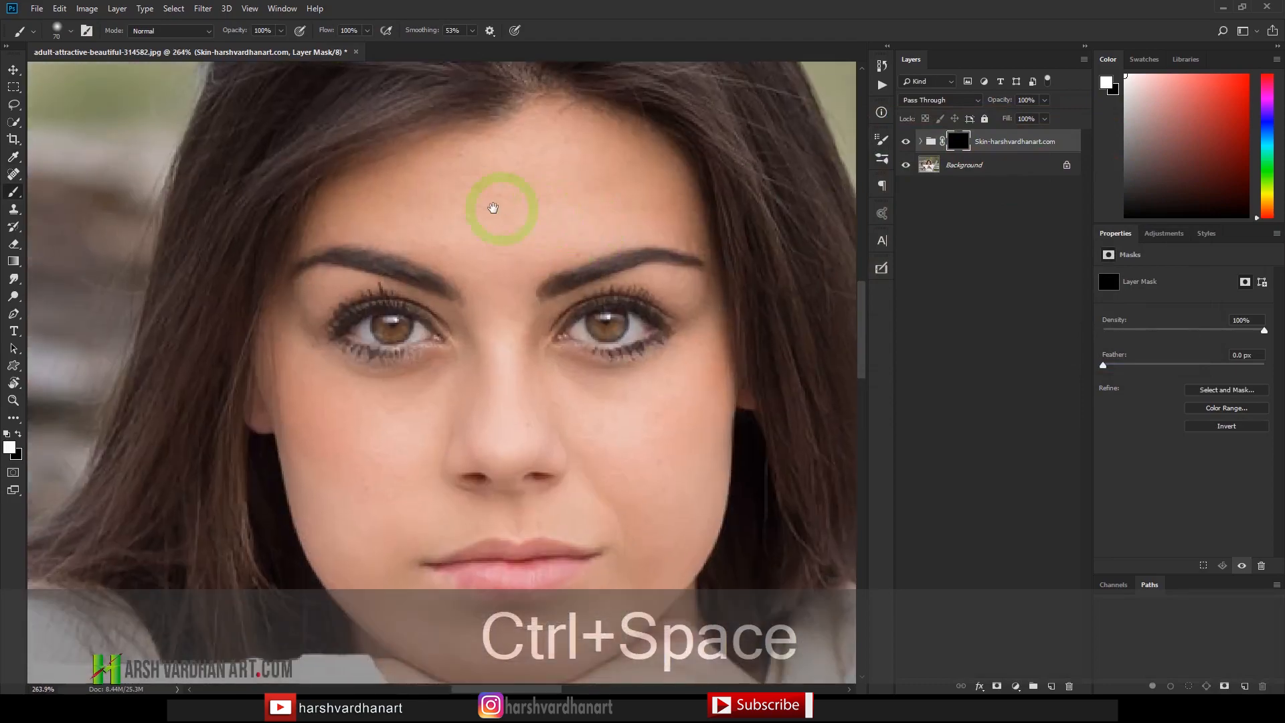
Step: Paint white on the Skin-harshvardhanart.com mask over the forehead, cheeks and nose with a brush of about 50 to 60 px
key("bracketleft")
key("bracketleft")
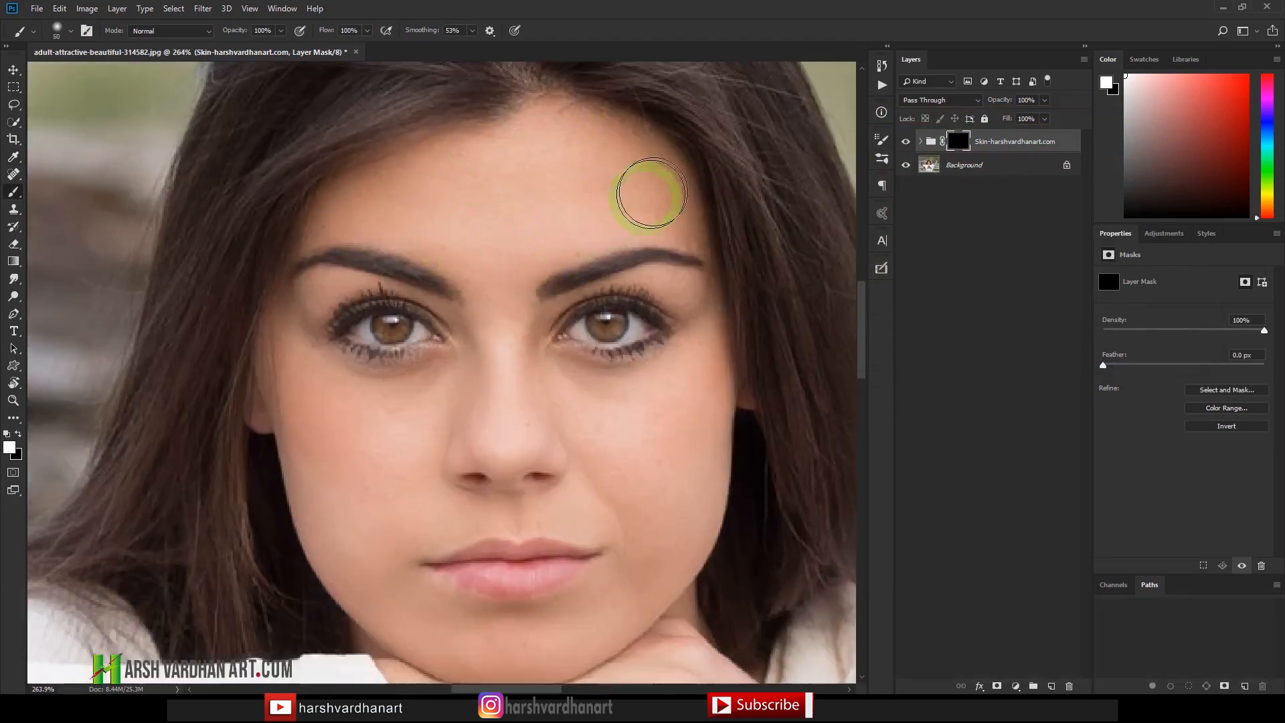
mouse_move(633, 174)
left_mouse_down()
mouse_move(505, 344)
mouse_move(531, 423)
mouse_move(604, 458)
mouse_move(583, 384)
mouse_move(659, 388)
mouse_move(710, 317)
mouse_move(701, 309)
mouse_move(737, 326)
mouse_move(659, 276)
mouse_move(702, 353)
mouse_move(654, 496)
left_mouse_up()
mouse_move(625, 476)
left_mouse_down()
mouse_move(623, 502)
mouse_move(590, 447)
left_mouse_up()
key("ctrl+space")
left_click_drag(677, 355, 634, 373)
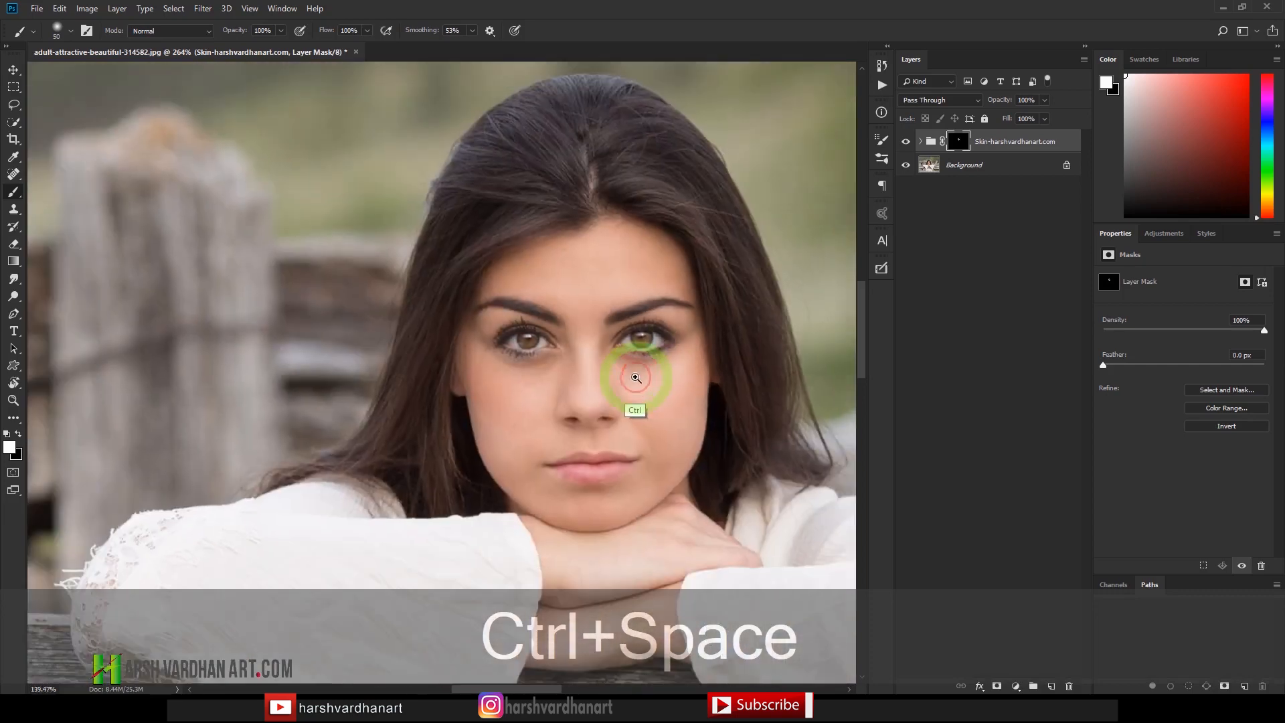
mouse_move(553, 378)
left_mouse_down()
mouse_move(487, 384)
mouse_move(474, 330)
mouse_move(460, 337)
mouse_move(472, 359)
mouse_move(492, 323)
mouse_move(476, 328)
mouse_move(477, 363)
mouse_move(496, 395)
mouse_move(537, 406)
mouse_move(545, 457)
mouse_move(554, 425)
mouse_move(570, 453)
mouse_move(652, 442)
mouse_move(557, 503)
mouse_move(588, 506)
mouse_move(543, 502)
mouse_move(656, 483)
mouse_move(664, 430)
mouse_move(622, 444)
left_mouse_up()
Step: Paint the skin mask around the eyes and eyebrows and across the forehead with a smaller brush of about 15 to 25 px
key("bracketleft")
key("bracketleft")
key("bracketleft")
key("bracketleft")
key("bracketleft")
key("bracketleft")
key("bracketleft")
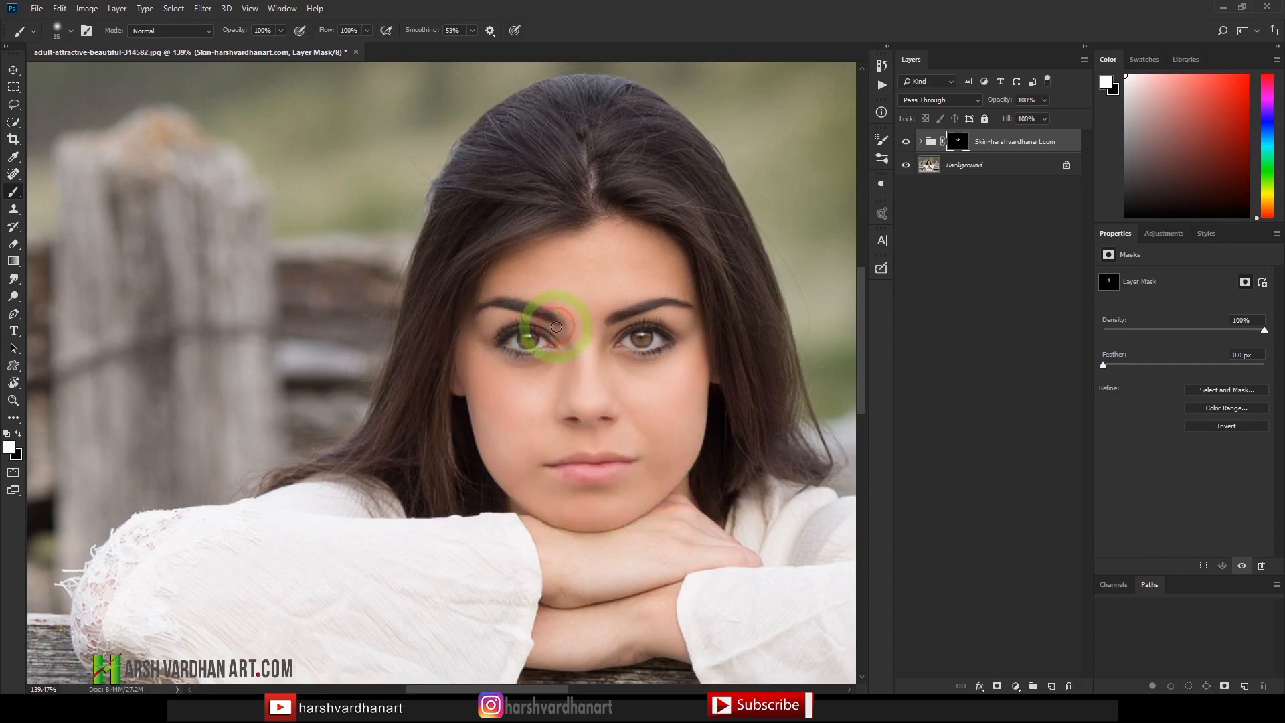
left_click_drag(703, 332, 636, 325)
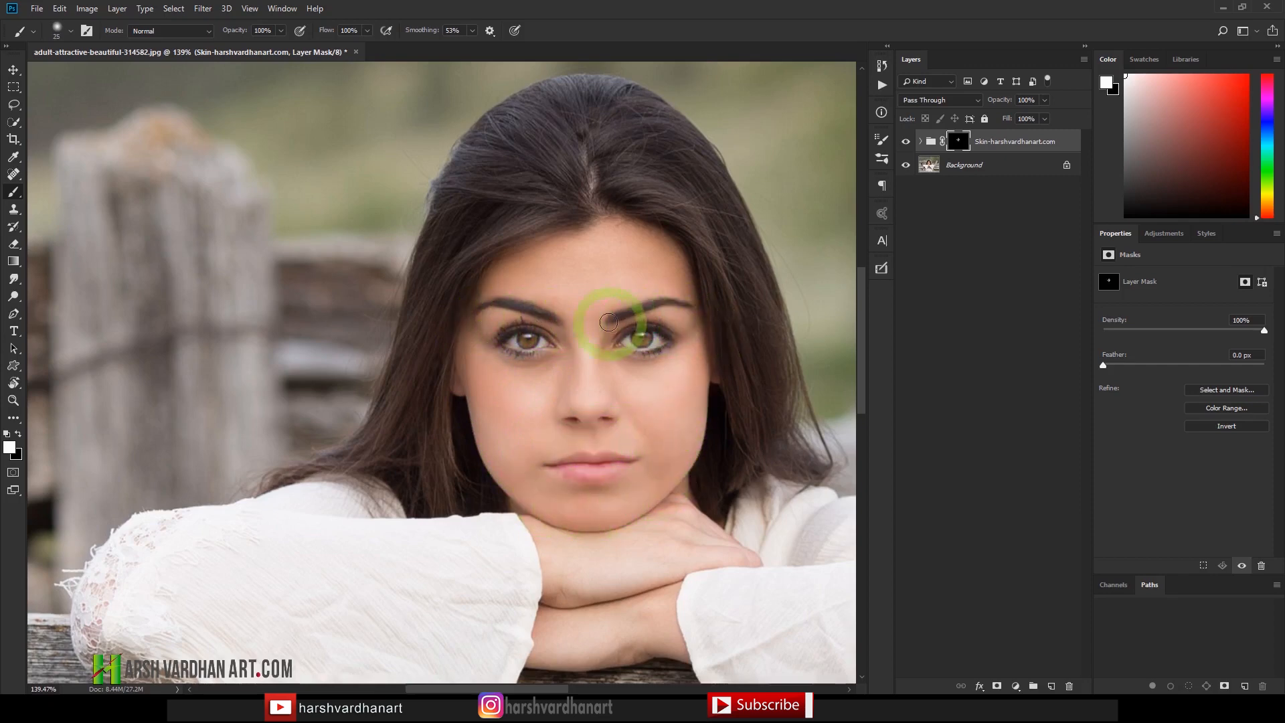
key("bracketright")
key("bracketright")
mouse_move(674, 275)
left_mouse_down()
mouse_move(579, 246)
mouse_move(521, 271)
left_mouse_up()
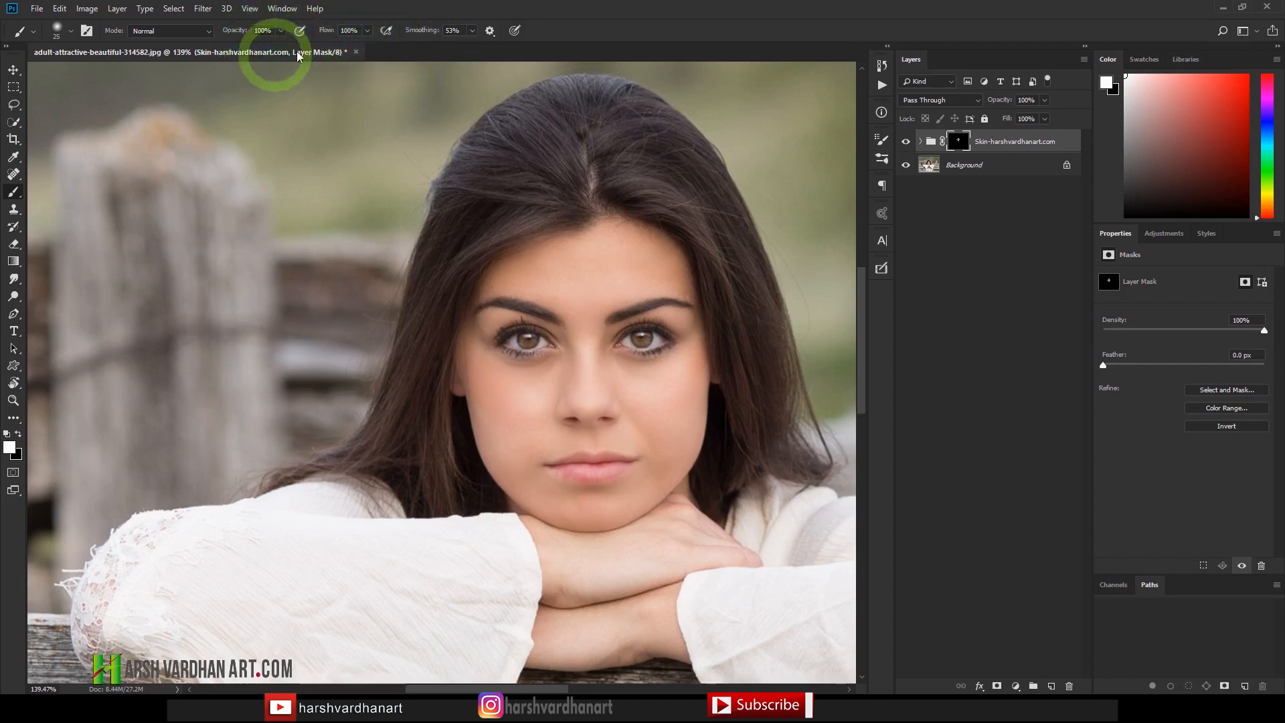
Step: Paint the skin mask beneath the eyes with a 40 px brush and on the eyelids with a 20 px brush
key("bracketright")
key("bracketright")
key("bracketright")
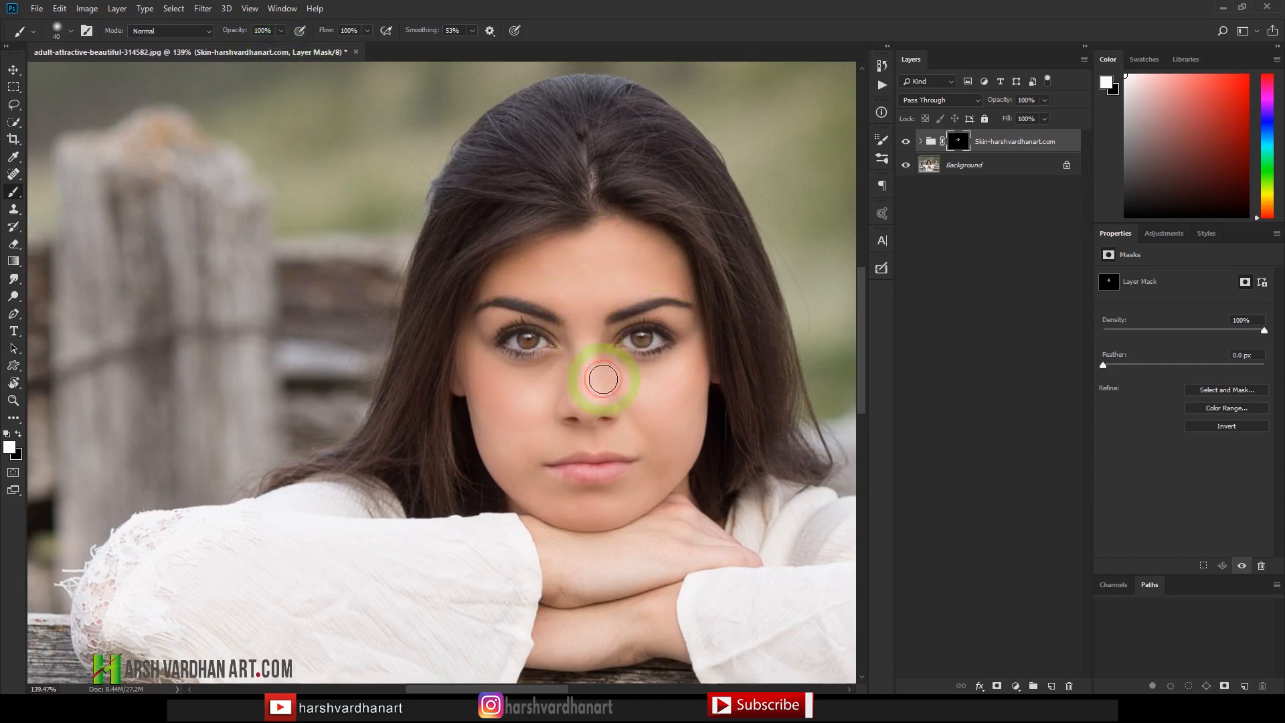
left_click(540, 377)
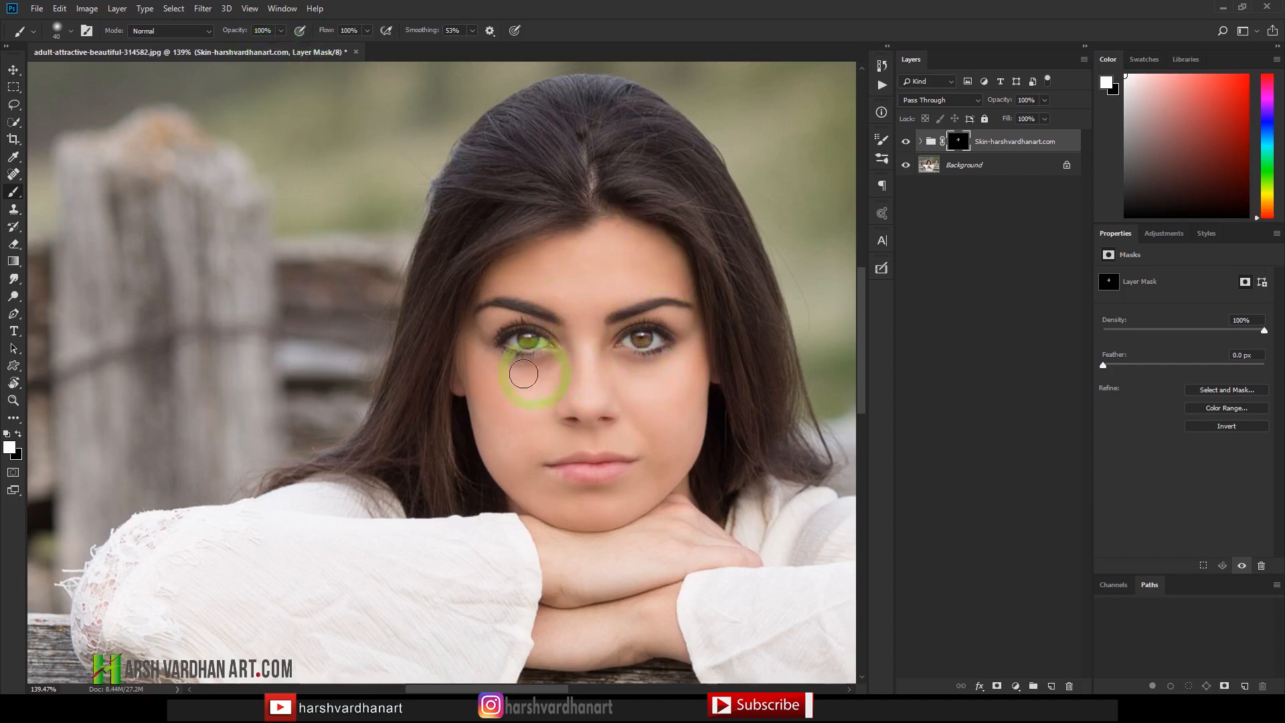
key("bracketleft")
key("bracketleft")
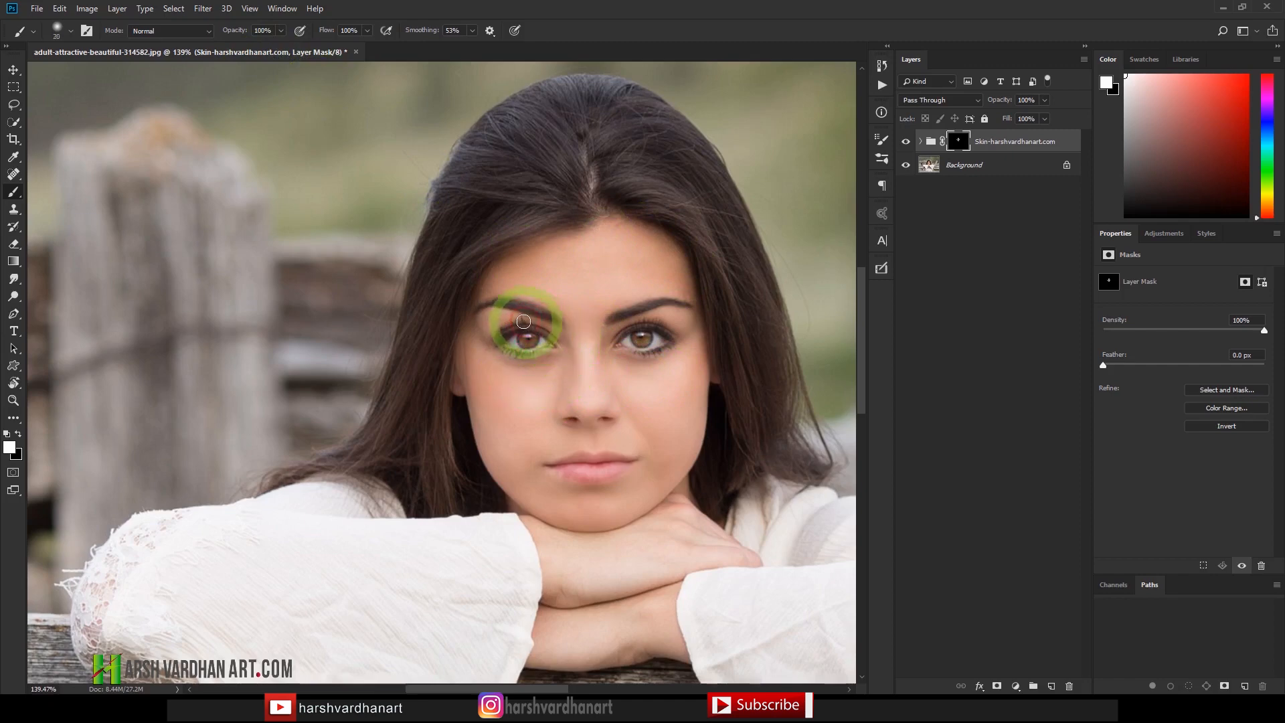
key("bracketright")
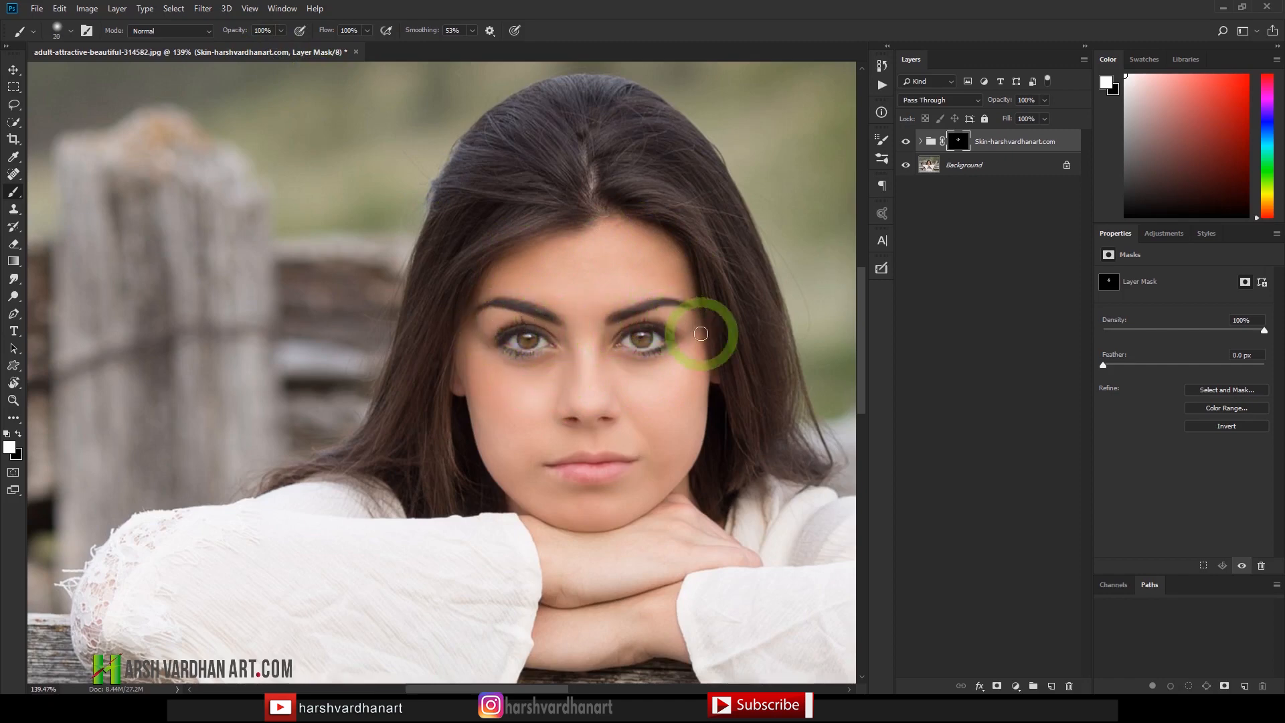
Step: Paint the skin mask over the hands and forearms with a brush of about 40 to 50 px, undoing a stray stroke
key("bracketright")
key("bracketright")
left_click_drag(608, 553, 585, 555)
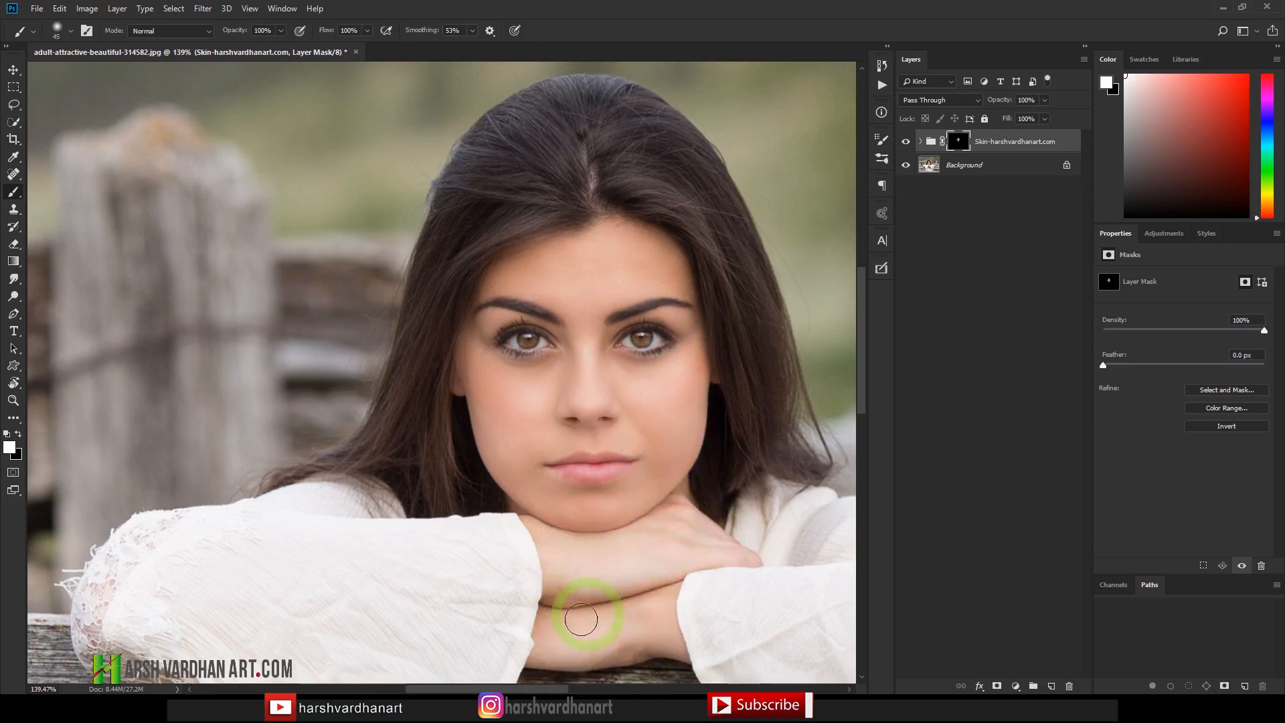
left_click(280, 30)
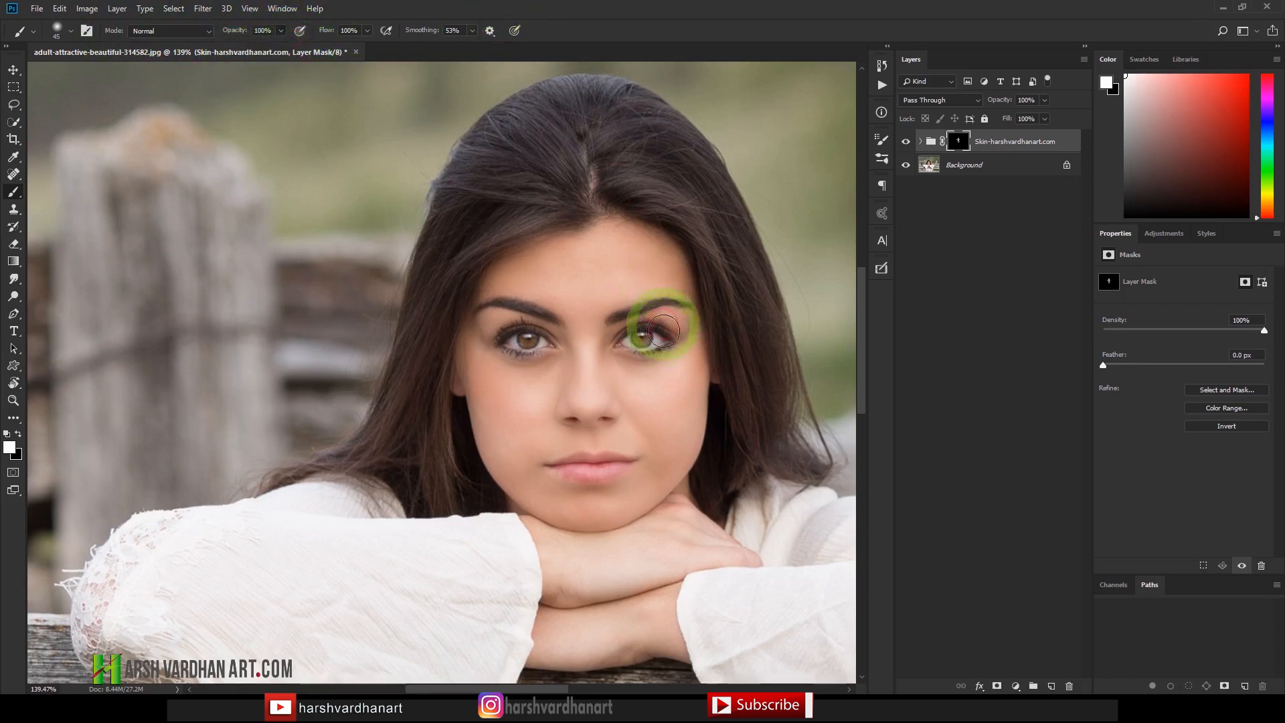
key("ctrl+z")
key("bracketright")
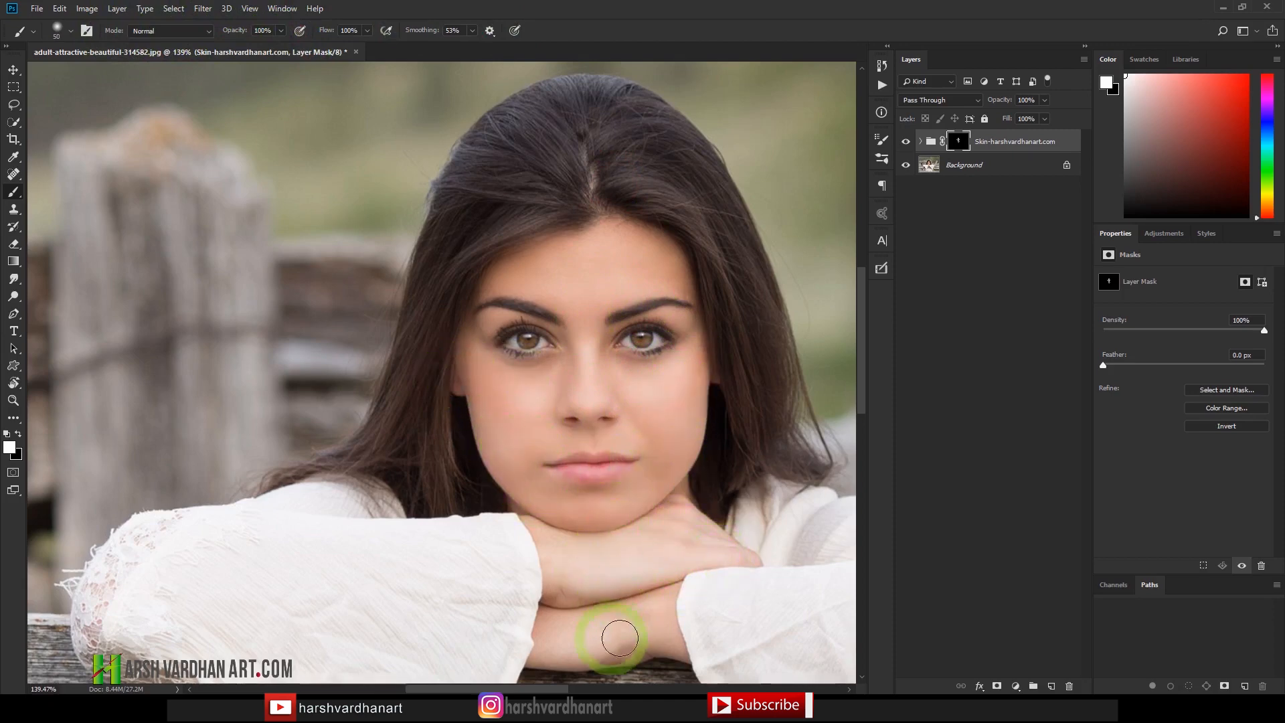
Step: Compare the face with and without the Skin-harshvardhanart.com group, and merge the group with the Background layer
key("ctrl+space")
left_click_drag(612, 373, 655, 417)
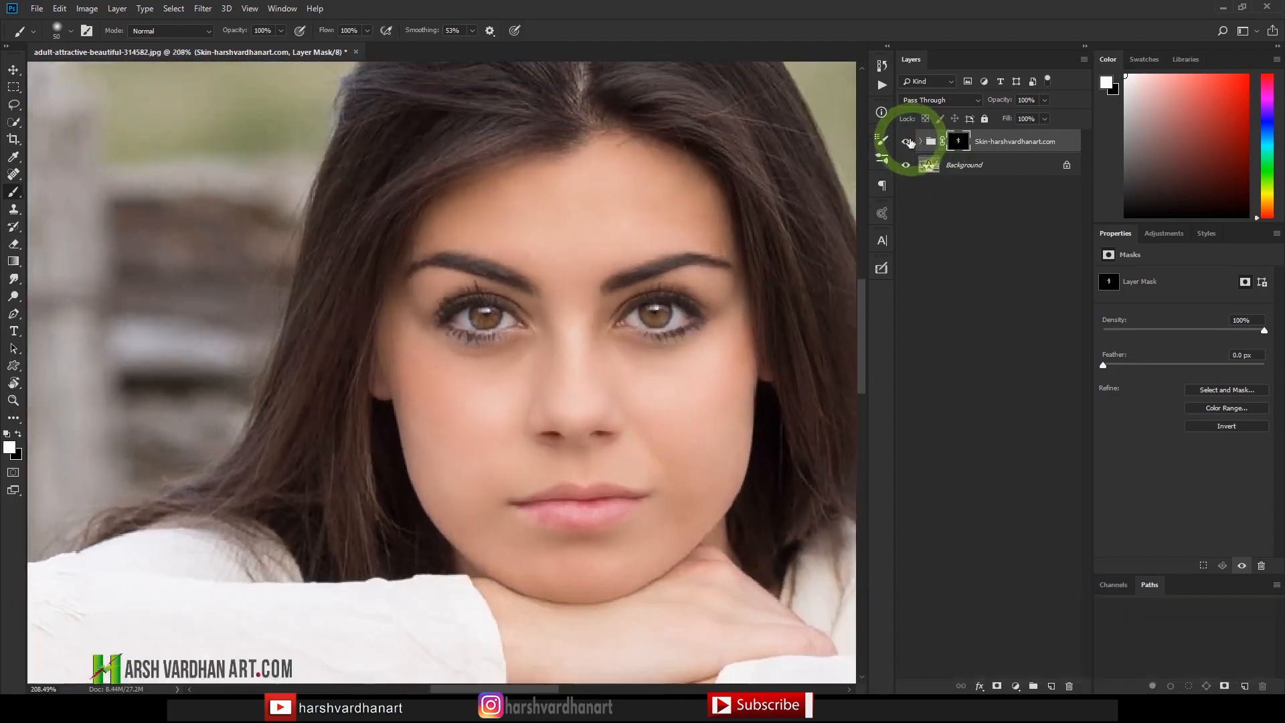
left_click(908, 142)
left_click(908, 142)
key("ctrl+space")
left_click_drag(737, 252, 675, 268)
key("space")
left_click_drag(636, 349, 502, 358)
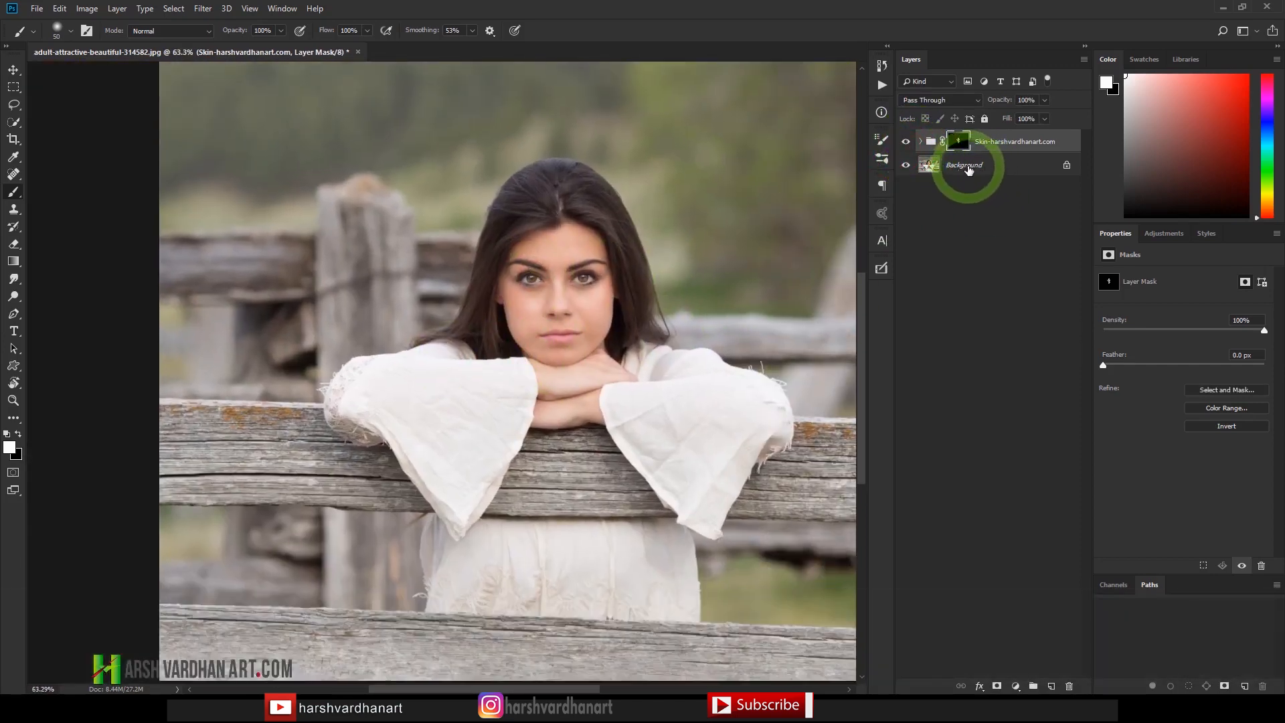
left_click(967, 169, "shift")
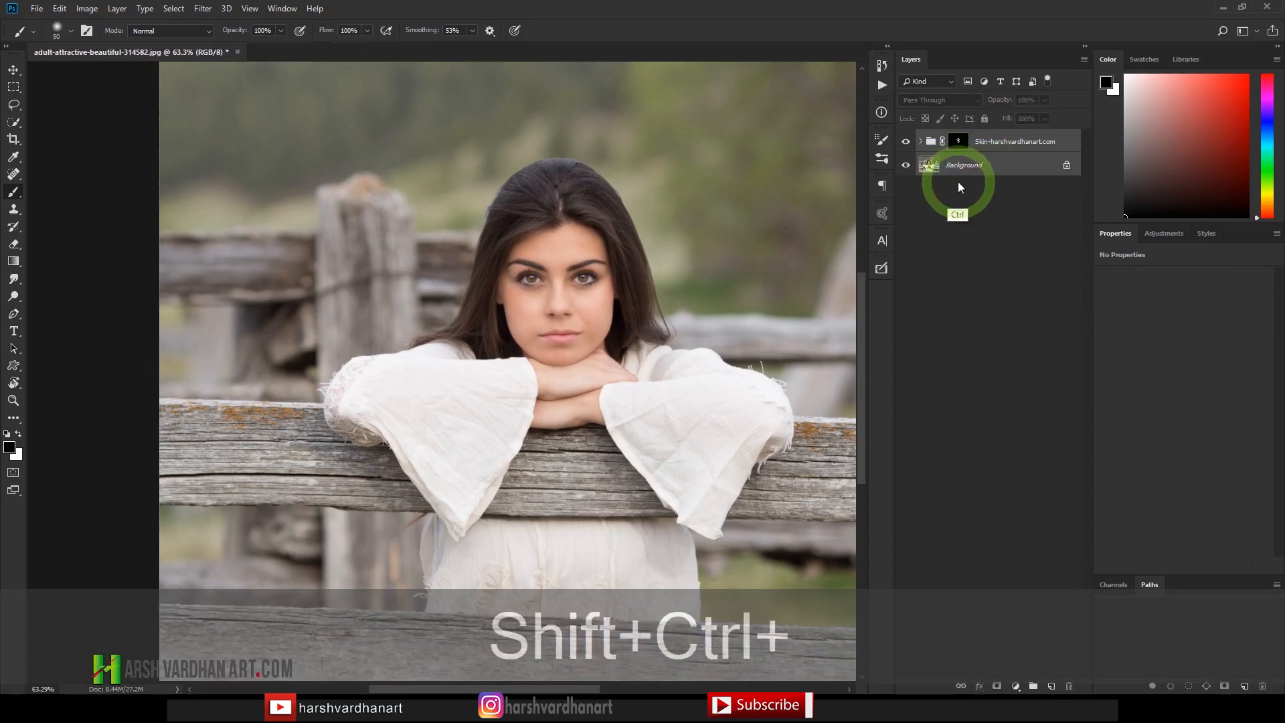
key("ctrl+shift+e")
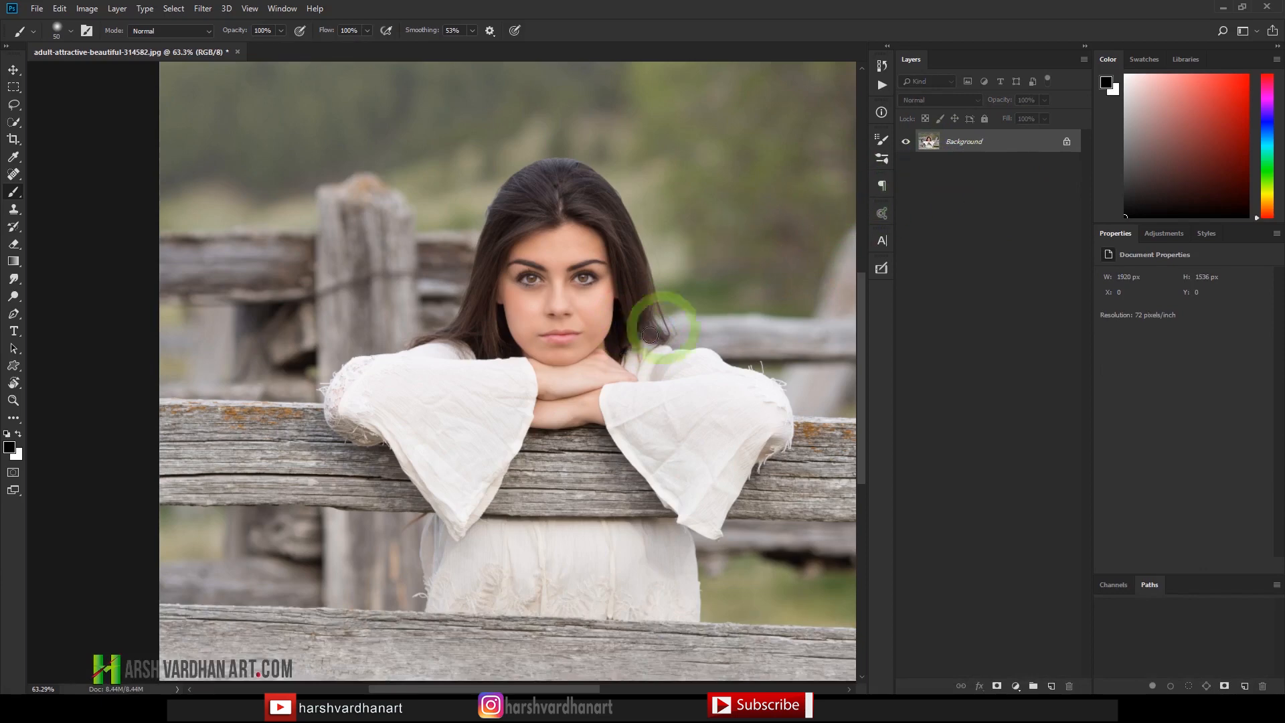
Step: Play the Dodge & Burn action from the Red-Stone Earth Portrait set and dismiss its painting instructions
left_click_drag(692, 294, 616, 347)
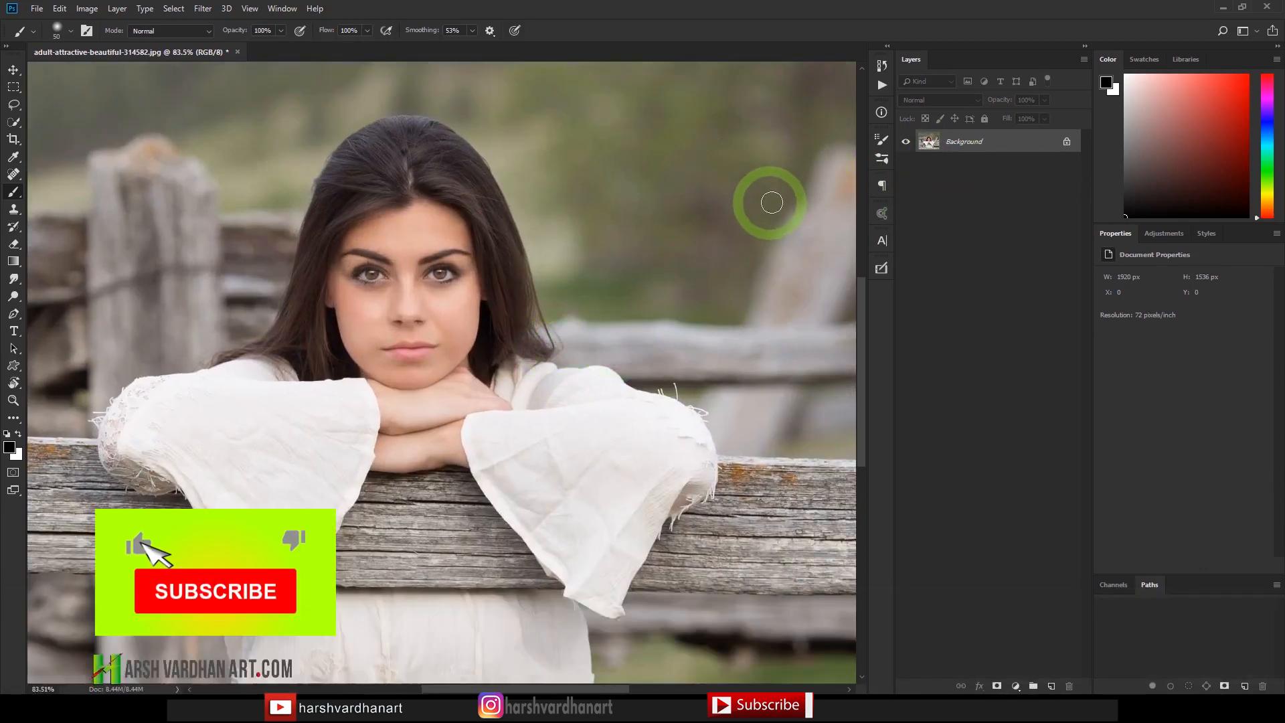
left_click(881, 86)
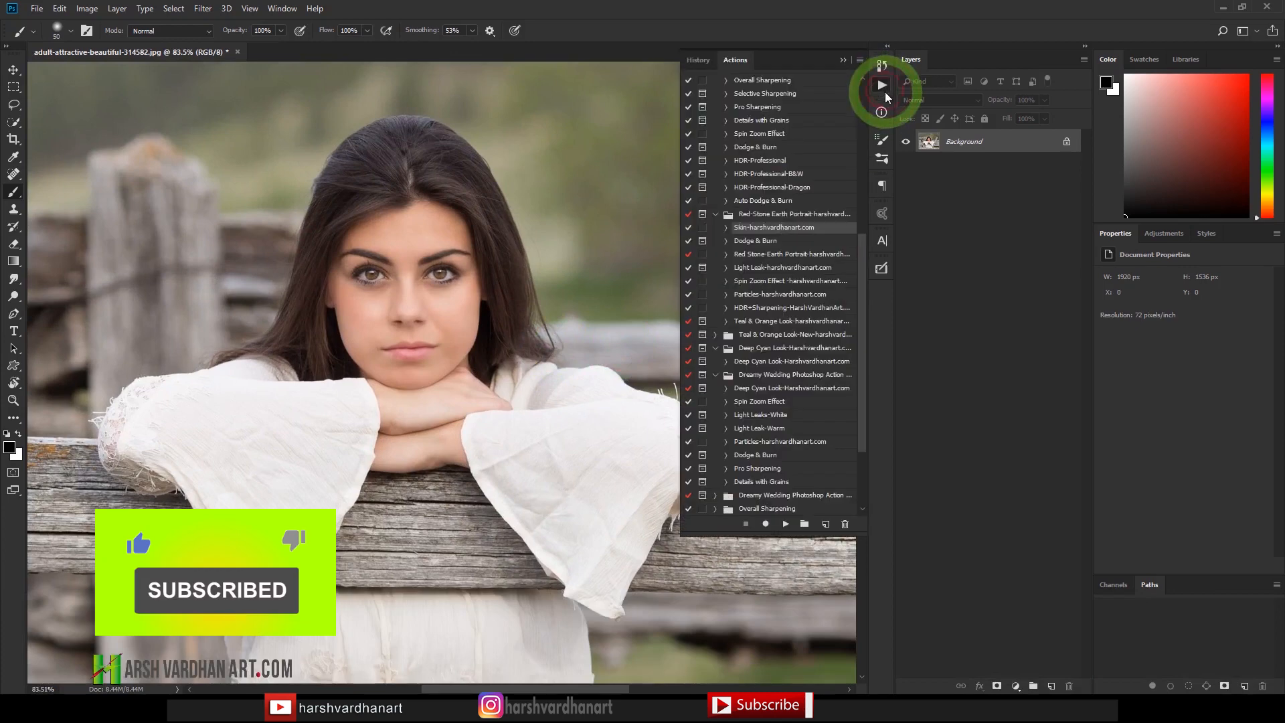
left_click(769, 243)
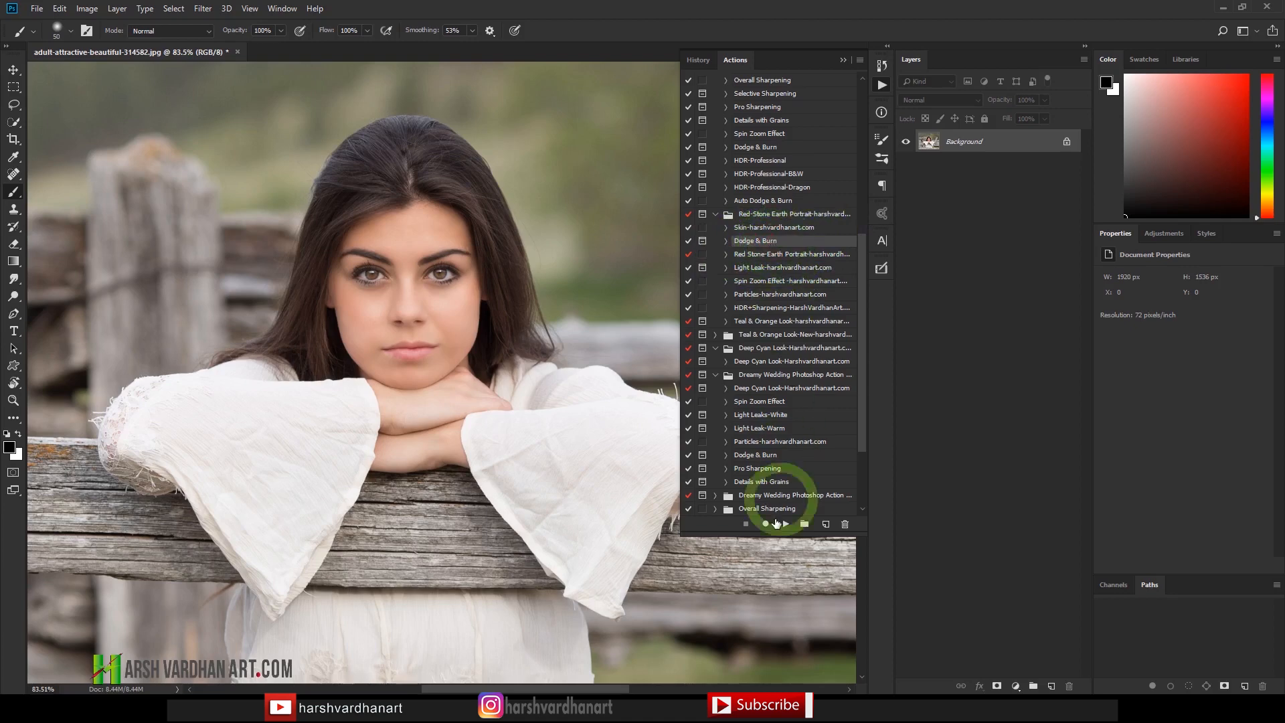
left_click(786, 525)
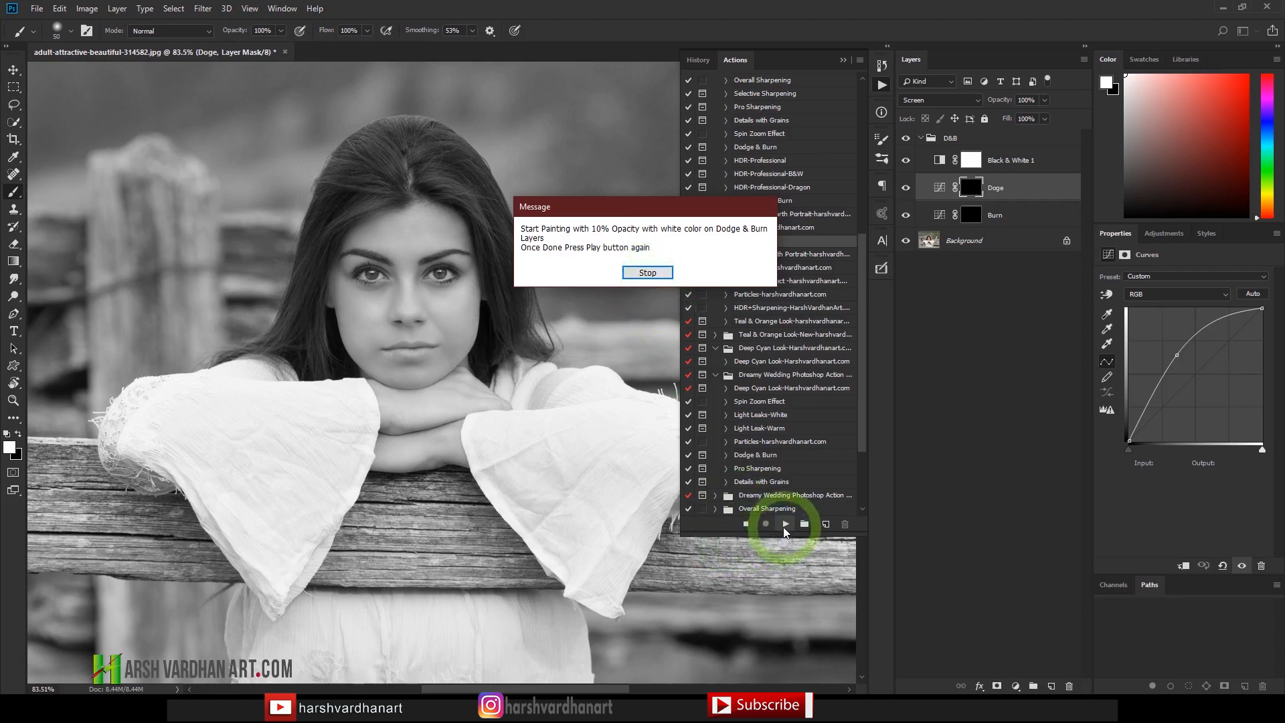
left_click(647, 273)
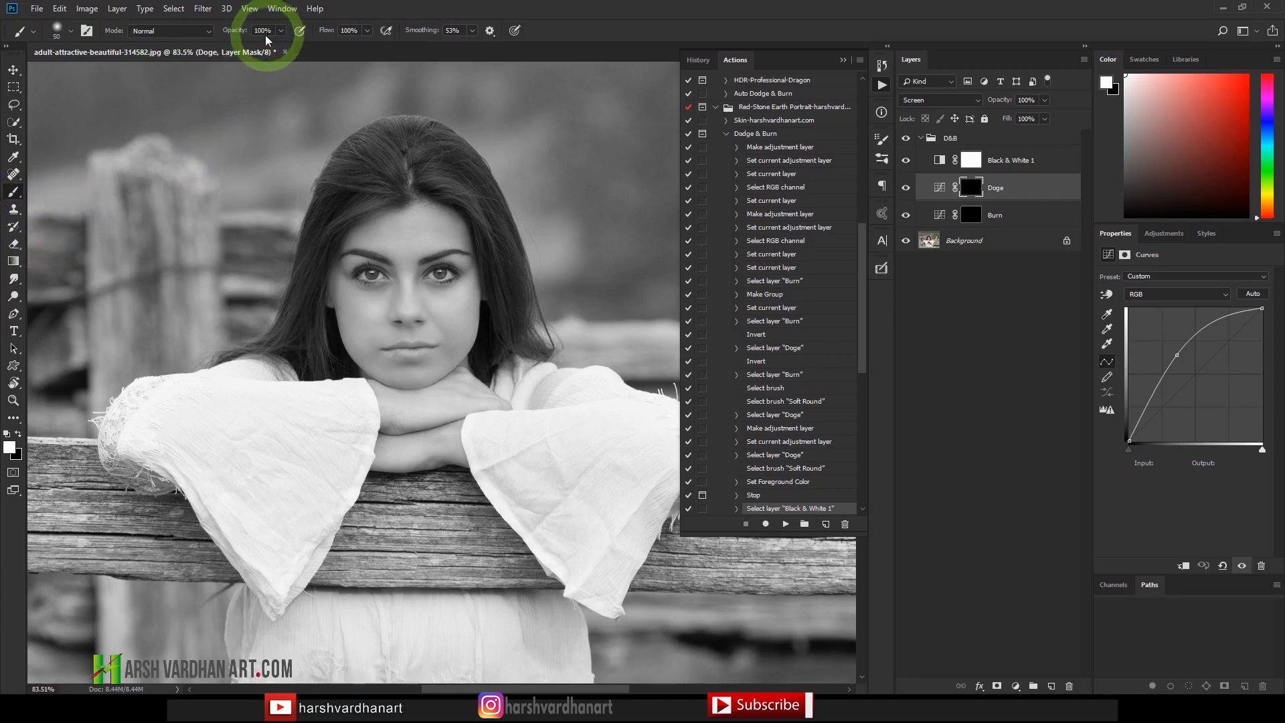
Step: Choose the Soft Round Pressure Opacity brush and paint highlights on the Doge mask over the nose, cheeks and chin
right_click(415, 171)
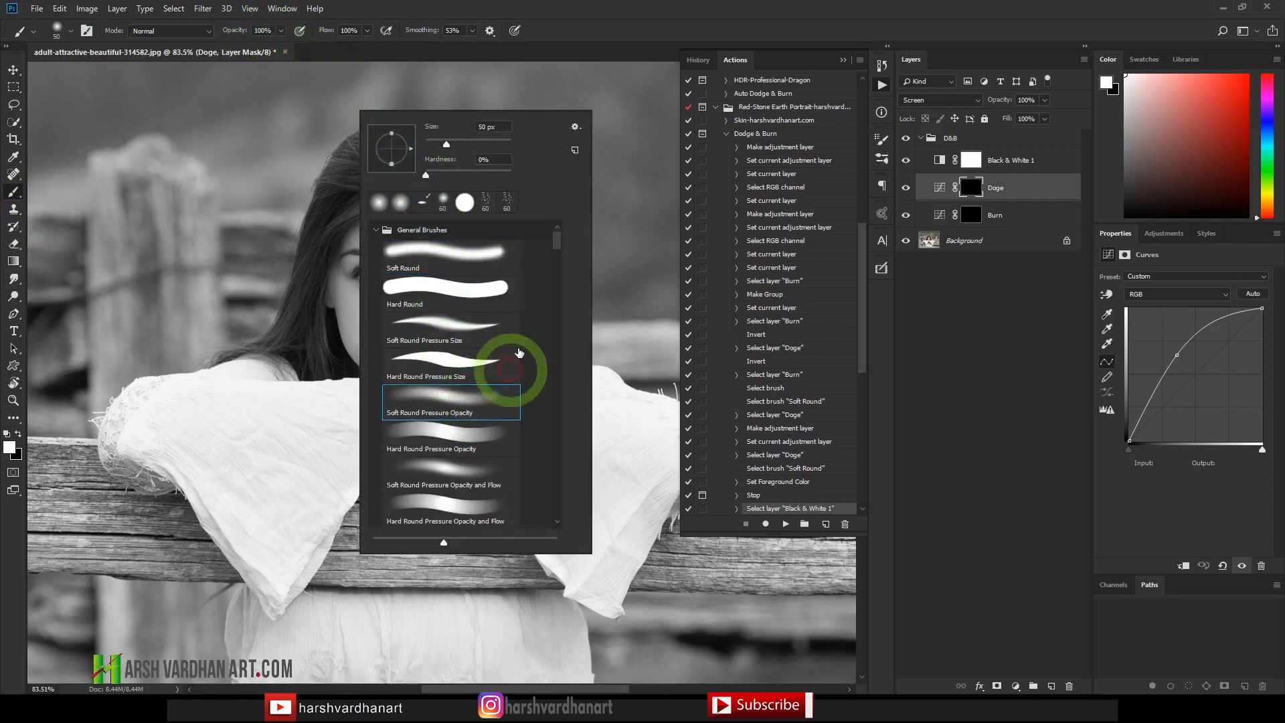
left_click(656, 26)
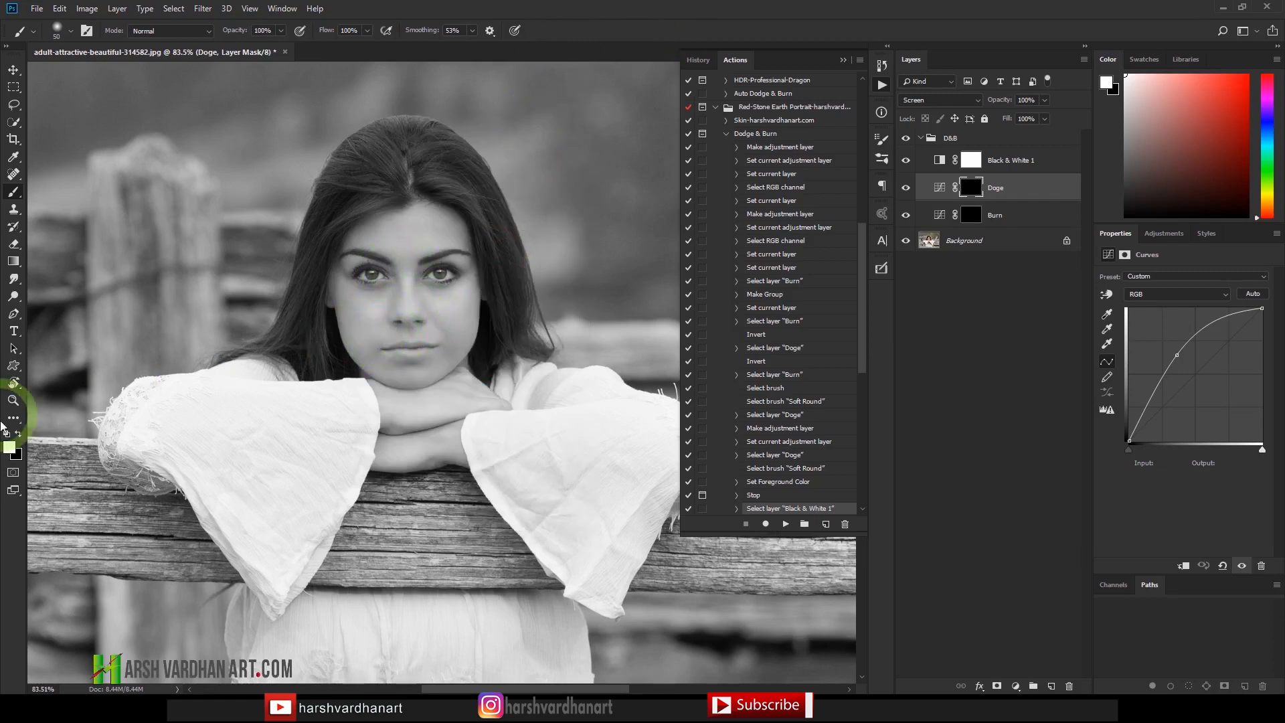
key("bracketleft")
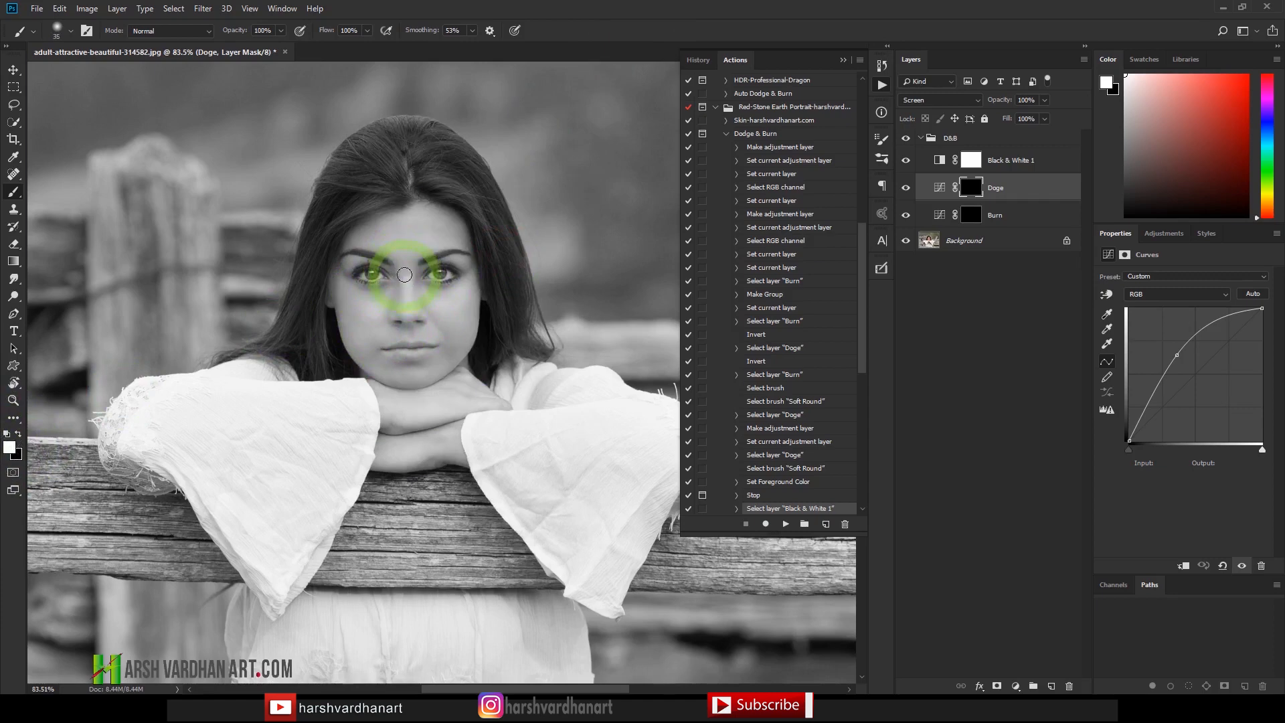
mouse_move(403, 267)
left_mouse_down()
mouse_move(408, 314)
mouse_move(396, 246)
mouse_move(409, 229)
mouse_move(386, 234)
mouse_move(434, 238)
mouse_move(419, 241)
mouse_move(432, 234)
mouse_move(417, 227)
mouse_move(378, 241)
mouse_move(434, 229)
mouse_move(437, 302)
mouse_move(457, 309)
mouse_move(357, 321)
mouse_move(415, 336)
left_mouse_up()
key("bracketleft")
key("bracketleft")
key("bracketleft")
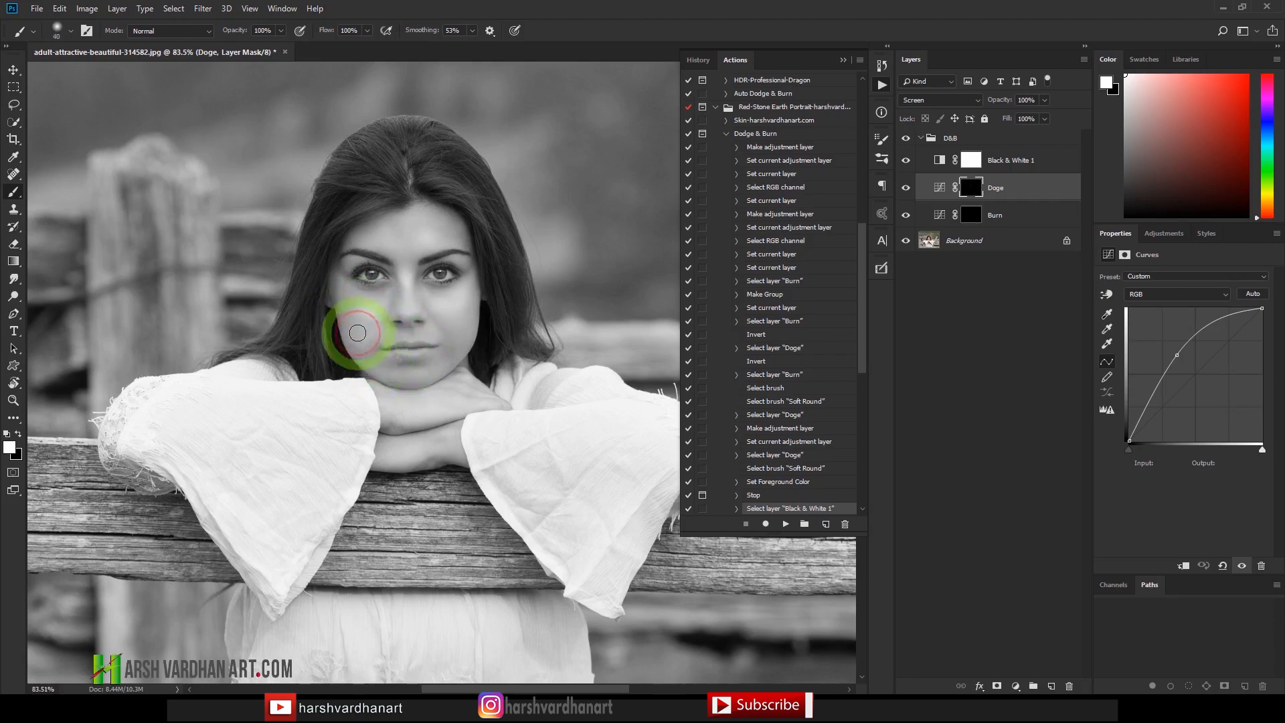
left_click(413, 374)
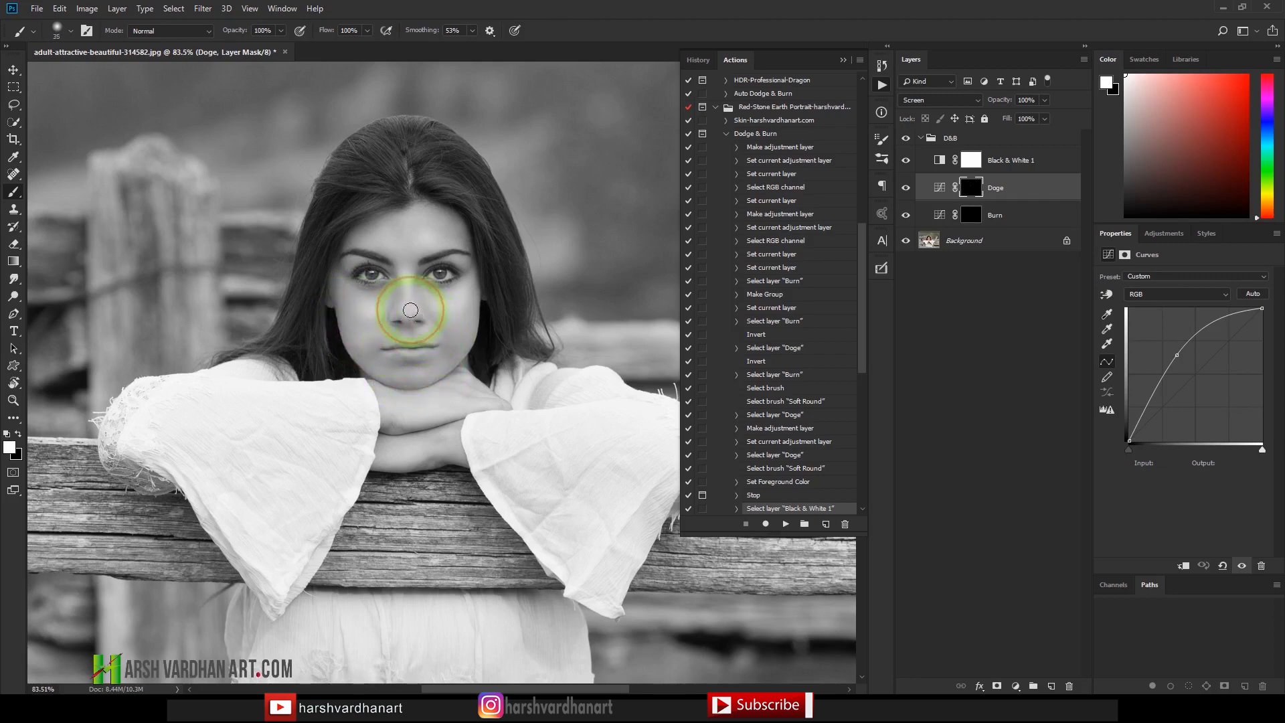
Step: Paint highlights on the Doge mask over the hands and white sleeves with a larger brush of about 40 to 60 px
key("bracketright")
left_click(411, 405)
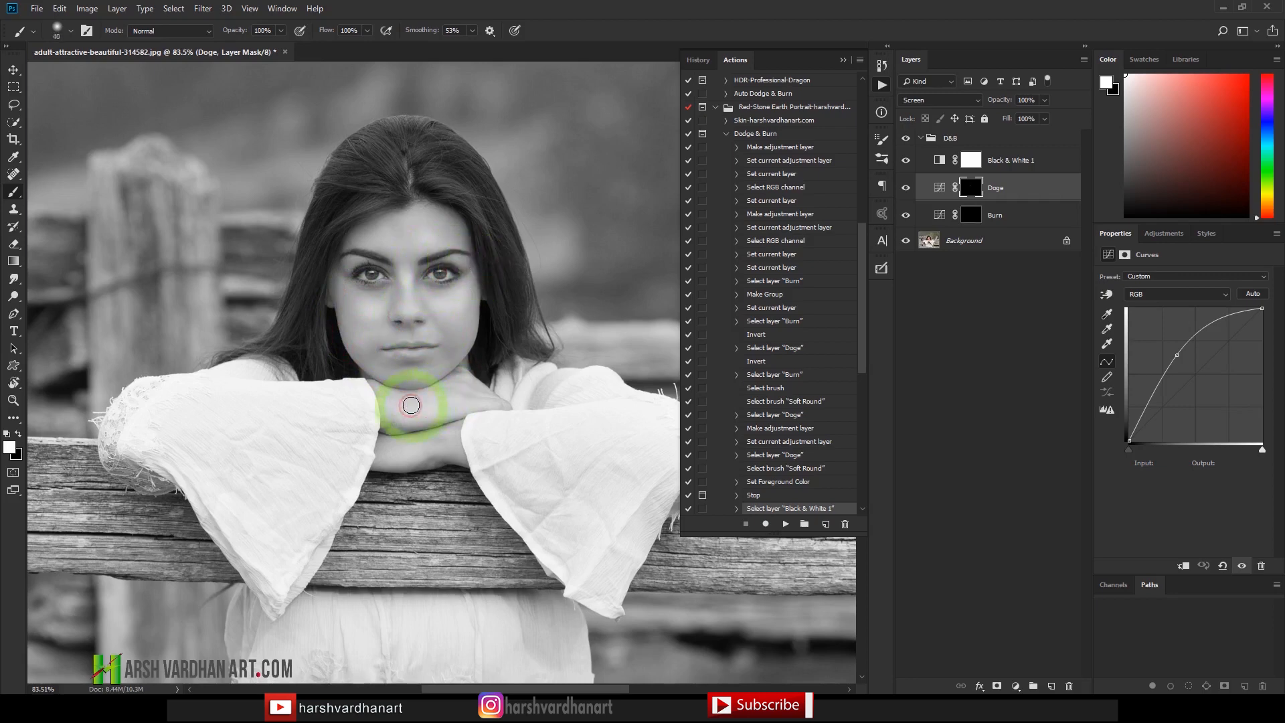
mouse_move(447, 409)
left_mouse_down()
mouse_move(481, 408)
mouse_move(398, 458)
mouse_move(465, 390)
left_mouse_up()
key("bracketright")
key("bracketright")
mouse_move(359, 432)
left_mouse_down()
mouse_move(198, 424)
mouse_move(338, 453)
left_mouse_up()
mouse_move(565, 436)
left_mouse_down()
mouse_move(524, 445)
mouse_move(588, 474)
mouse_move(568, 382)
left_mouse_up()
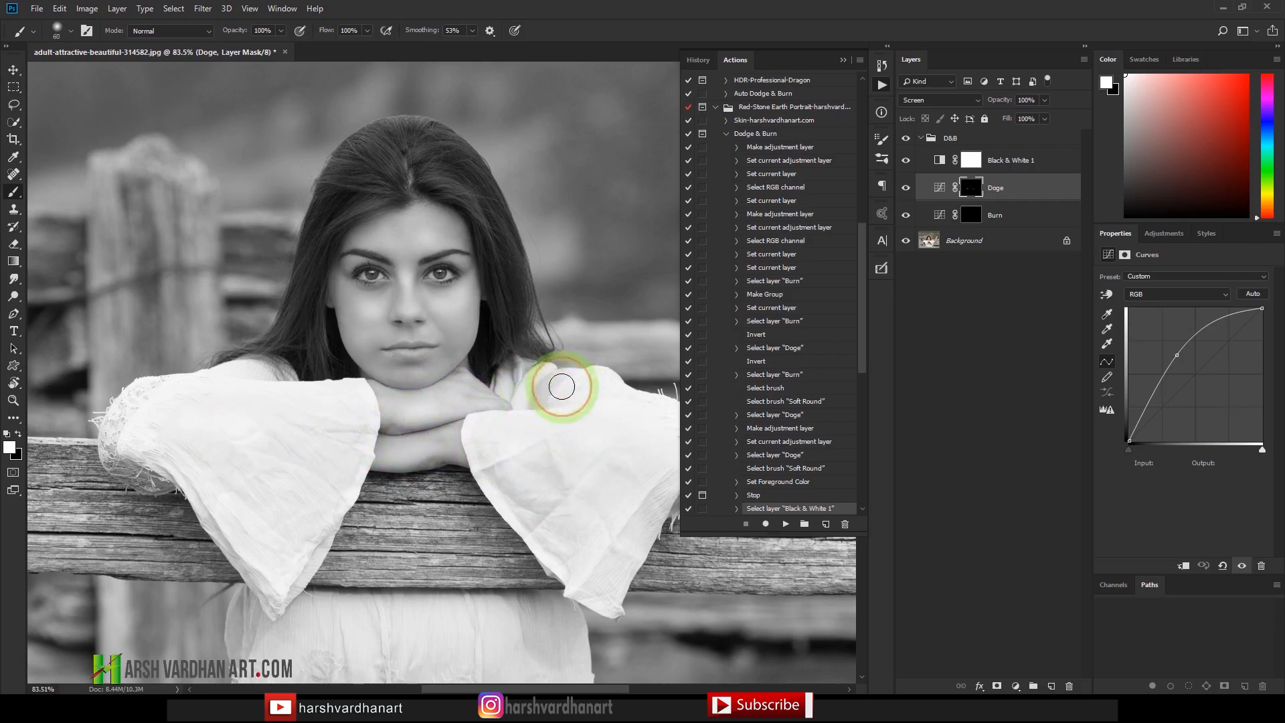
Step: Brighten both irises on the Doge mask with a very small brush, working close in on the eyes
key("bracketleft")
left_click(434, 282)
key("bracketleft")
mouse_move(434, 281)
left_mouse_down()
mouse_move(402, 191)
mouse_move(381, 197)
mouse_move(450, 192)
mouse_move(498, 208)
mouse_move(375, 160)
mouse_move(409, 138)
mouse_move(387, 126)
mouse_move(401, 236)
mouse_move(360, 244)
mouse_move(437, 241)
mouse_move(433, 255)
mouse_move(468, 272)
mouse_move(459, 281)
mouse_move(406, 290)
mouse_move(382, 273)
mouse_move(432, 289)
left_mouse_up()
key("bracketleft")
key("bracketright")
key("bracketright")
key("bracketright")
key("bracketleft")
key("bracketleft")
key("ctrl+space")
key("bracketleft")
key("bracketleft")
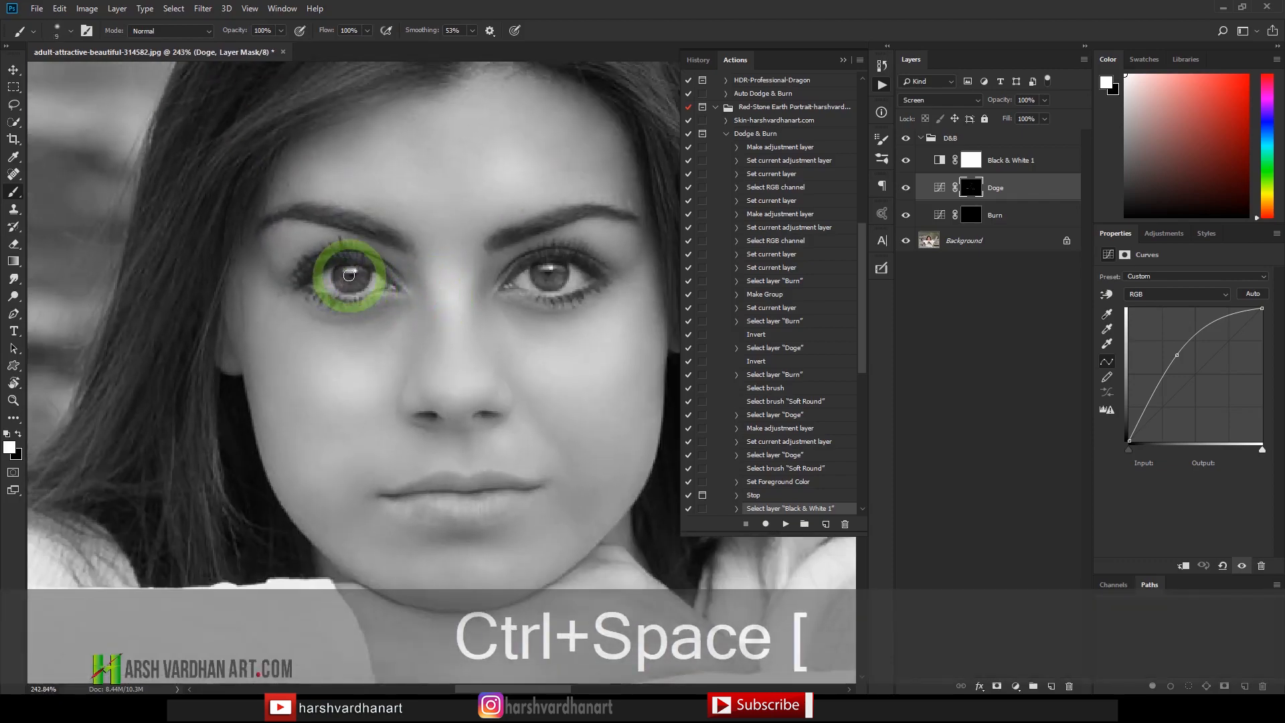
mouse_move(358, 271)
left_mouse_down()
mouse_move(341, 279)
mouse_move(353, 275)
left_mouse_up()
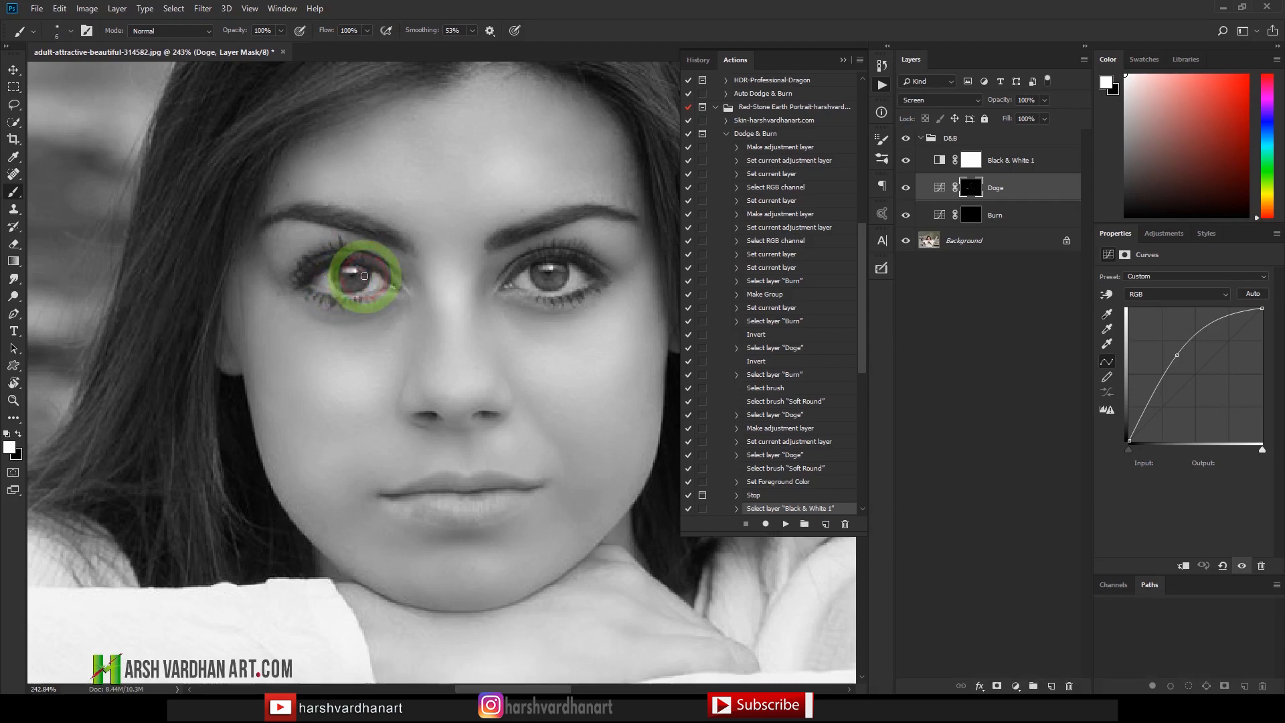
mouse_move(540, 276)
left_mouse_down()
mouse_move(573, 286)
mouse_move(574, 270)
mouse_move(553, 291)
mouse_move(514, 280)
mouse_move(555, 288)
left_mouse_up()
key("bracketright")
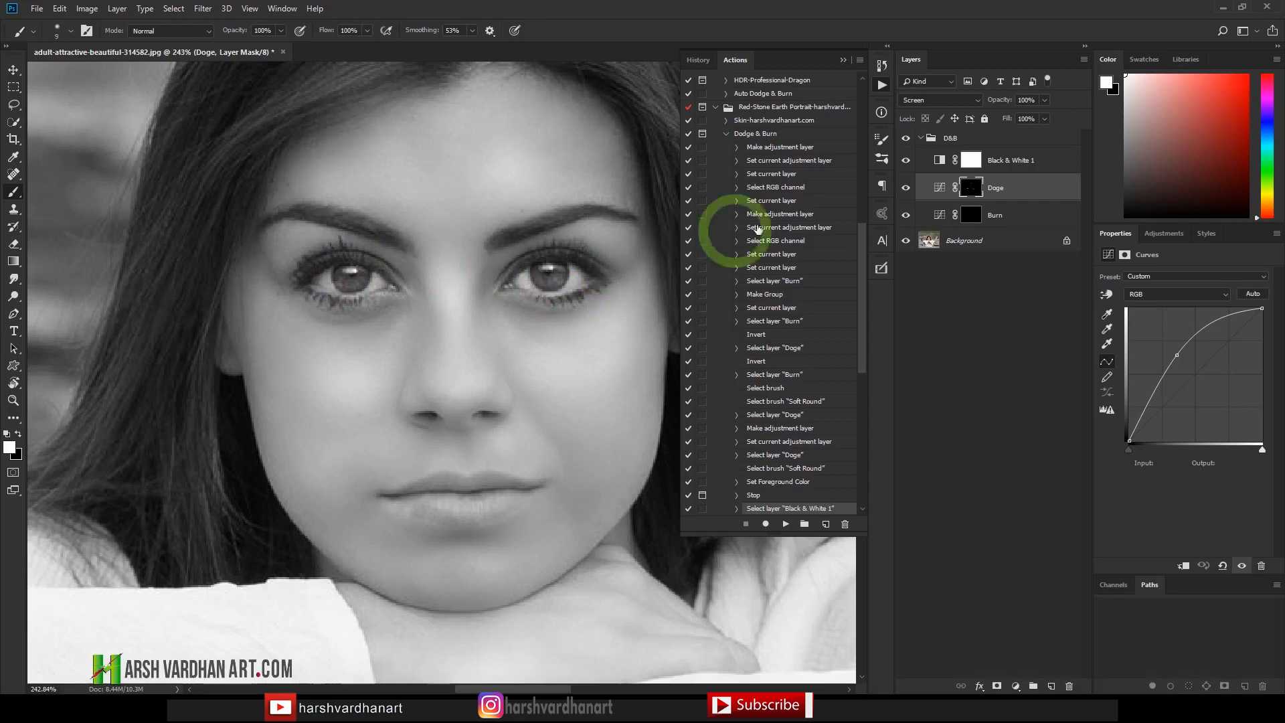
Step: Target the Burn layer mask and paint white over the lashes, eye contours and both eyebrows with a small brush
left_click(973, 215)
mouse_move(501, 315)
left_mouse_down()
mouse_move(486, 283)
mouse_move(501, 272)
mouse_move(597, 265)
left_mouse_up()
mouse_move(522, 287)
left_mouse_down()
mouse_move(565, 304)
mouse_move(591, 291)
mouse_move(563, 306)
mouse_move(594, 288)
left_mouse_up()
key("bracketright")
key("bracketright")
left_click_drag(502, 245, 600, 212)
key("bracketright")
left_click_drag(399, 241, 287, 214)
mouse_move(305, 275)
left_mouse_down()
mouse_move(360, 257)
mouse_move(398, 285)
mouse_move(324, 307)
mouse_move(392, 291)
left_mouse_up()
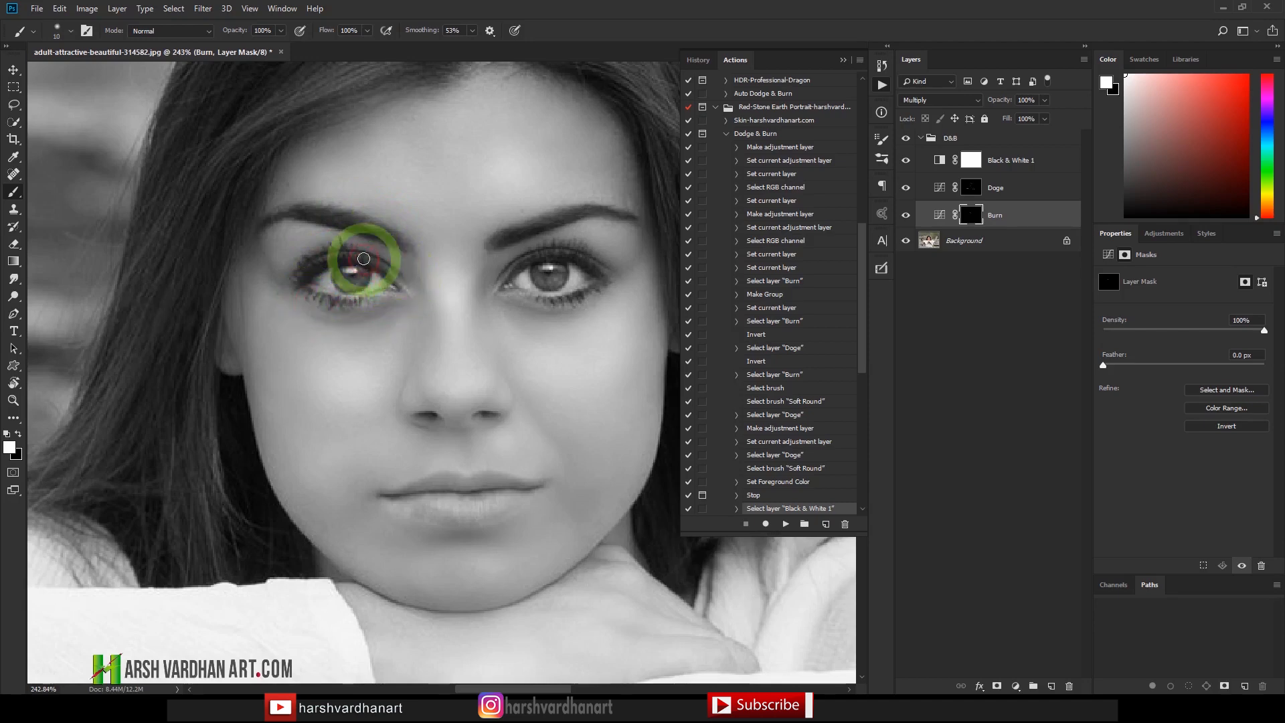
Step: Paint shadows on the Burn mask under the eyes, beside the mouth and around the upper lip with a 25 px brush
key("bracketright")
key("bracketright")
key("bracketright")
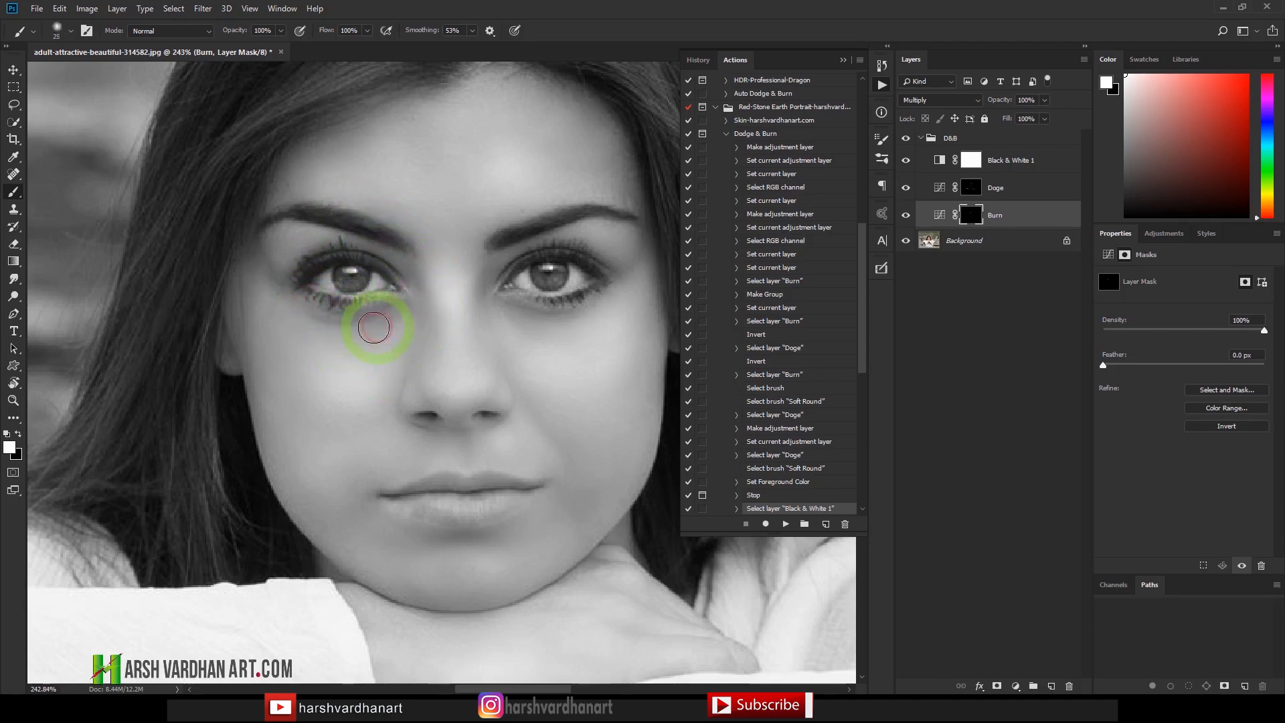
left_click_drag(376, 327, 329, 334)
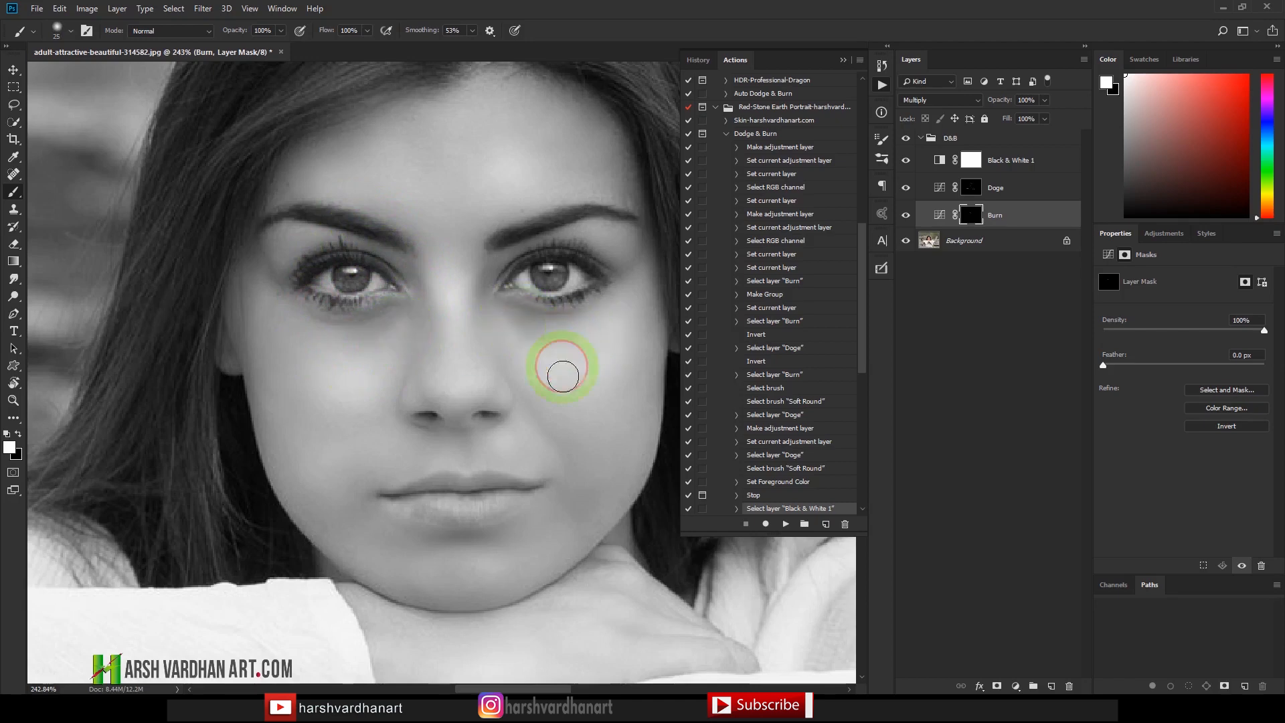
mouse_move(569, 436)
left_mouse_down()
mouse_move(583, 458)
mouse_move(574, 514)
left_mouse_up()
mouse_move(452, 481)
left_mouse_down()
mouse_move(399, 450)
mouse_move(365, 456)
mouse_move(352, 486)
mouse_move(480, 458)
left_mouse_up()
Step: Contour both sides of the nose and the hollow below the lower lip on the Burn mask with a 25 px brush
key("bracketleft")
key("bracketleft")
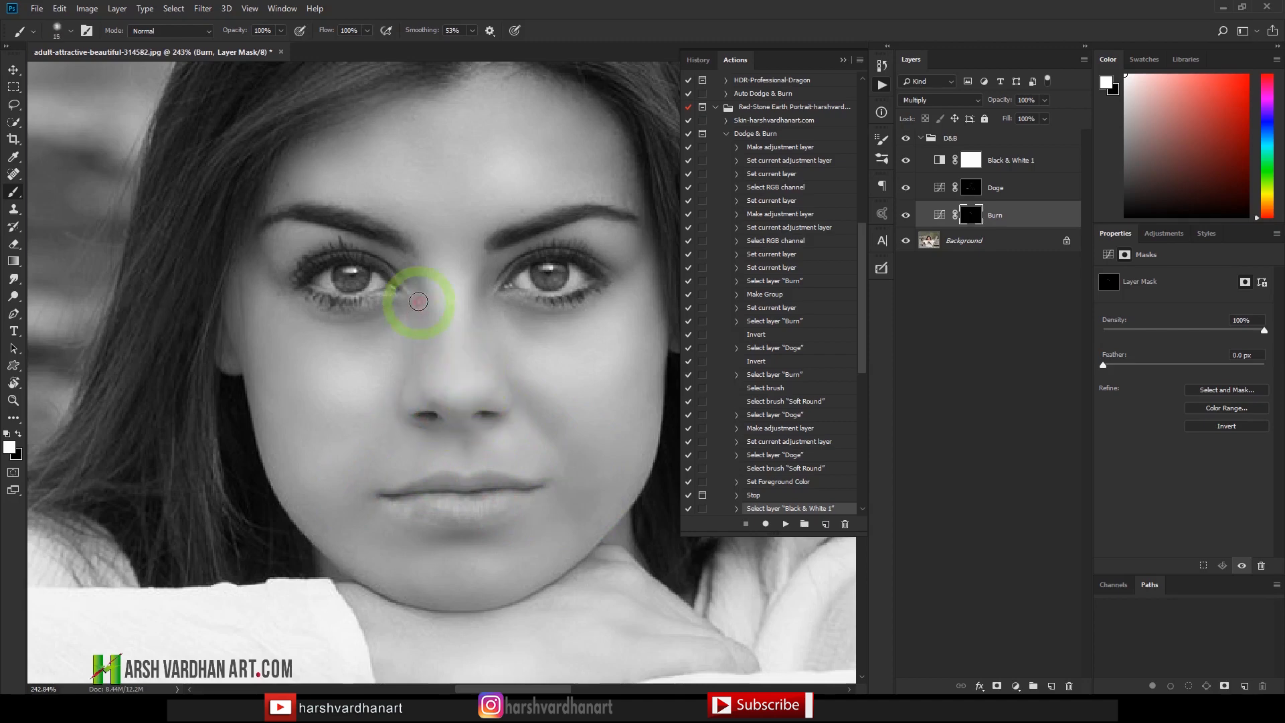
key("bracketright")
mouse_move(419, 302)
left_mouse_down()
mouse_move(417, 272)
mouse_move(415, 357)
left_mouse_up()
left_click_drag(481, 267, 495, 380)
mouse_move(418, 304)
left_mouse_down()
mouse_move(418, 366)
mouse_move(479, 387)
left_mouse_up()
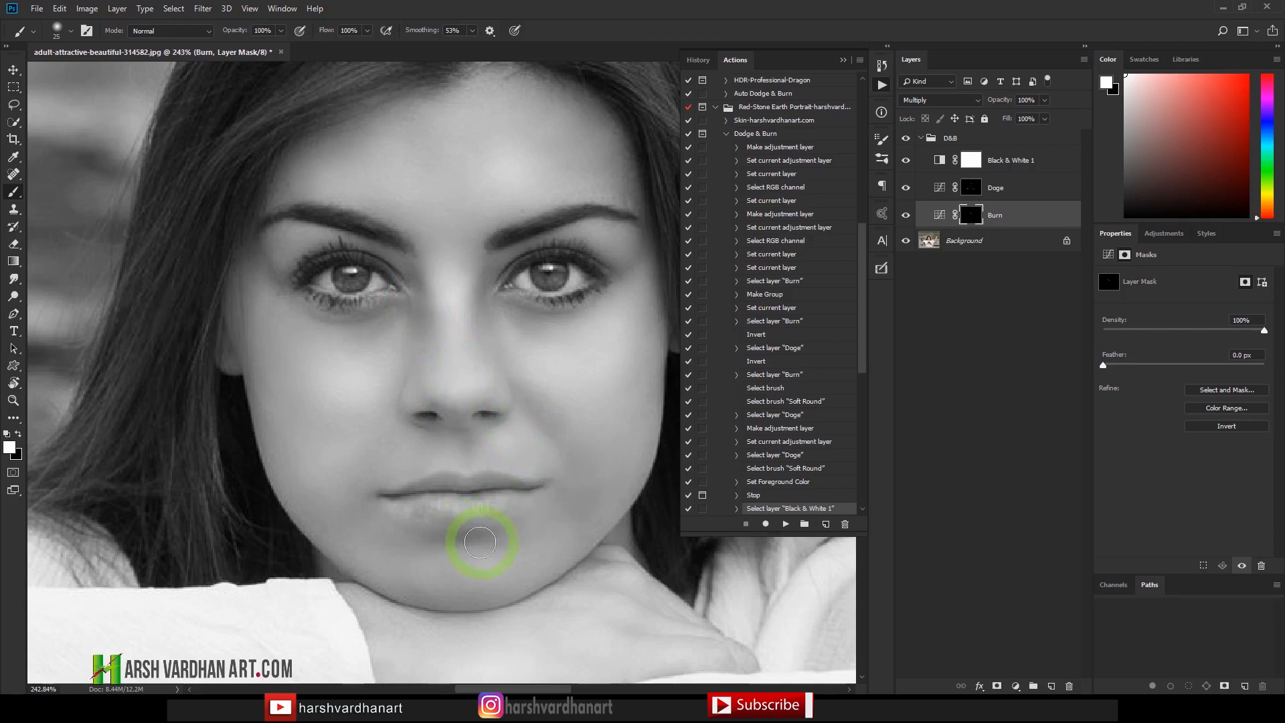
left_click_drag(462, 550, 482, 551)
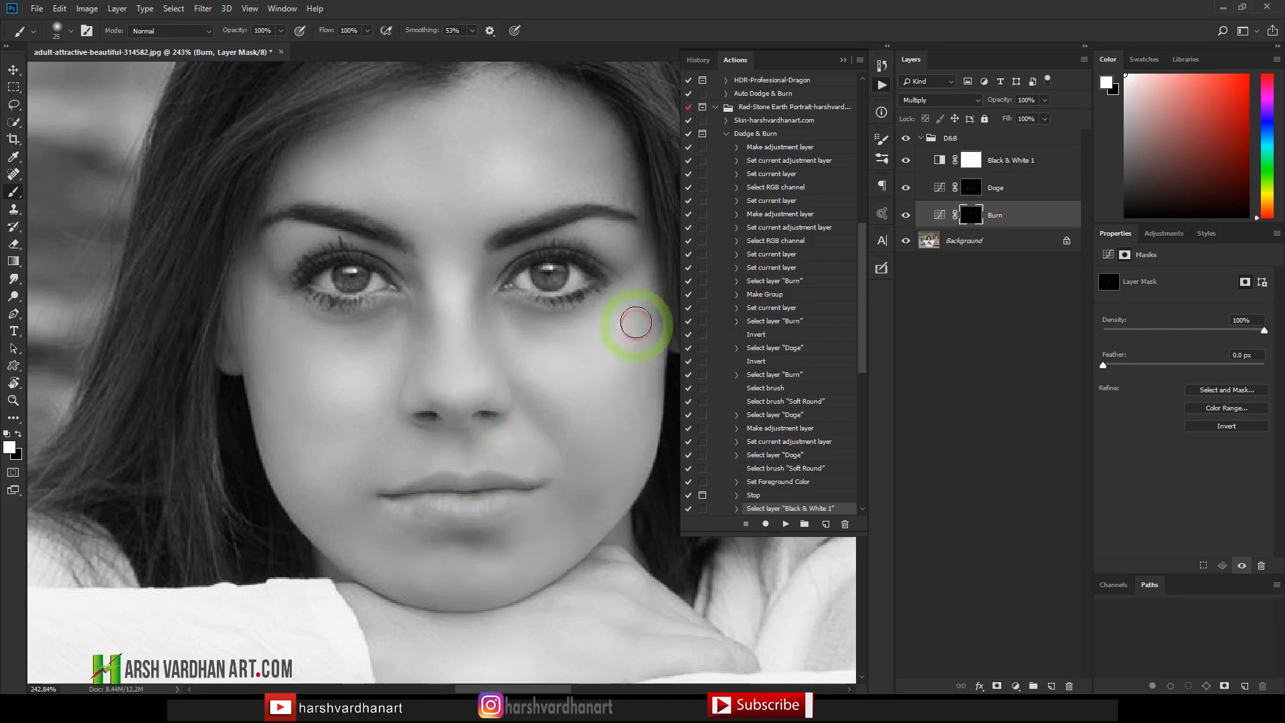
Step: Darken the outer cheek, forehead hairline and temple on the Burn mask, enlarging the brush to 40 px for the forehead and temple
left_click_drag(648, 292, 632, 425)
key("bracketright")
key("bracketright")
key("bracketright")
key("bracketright")
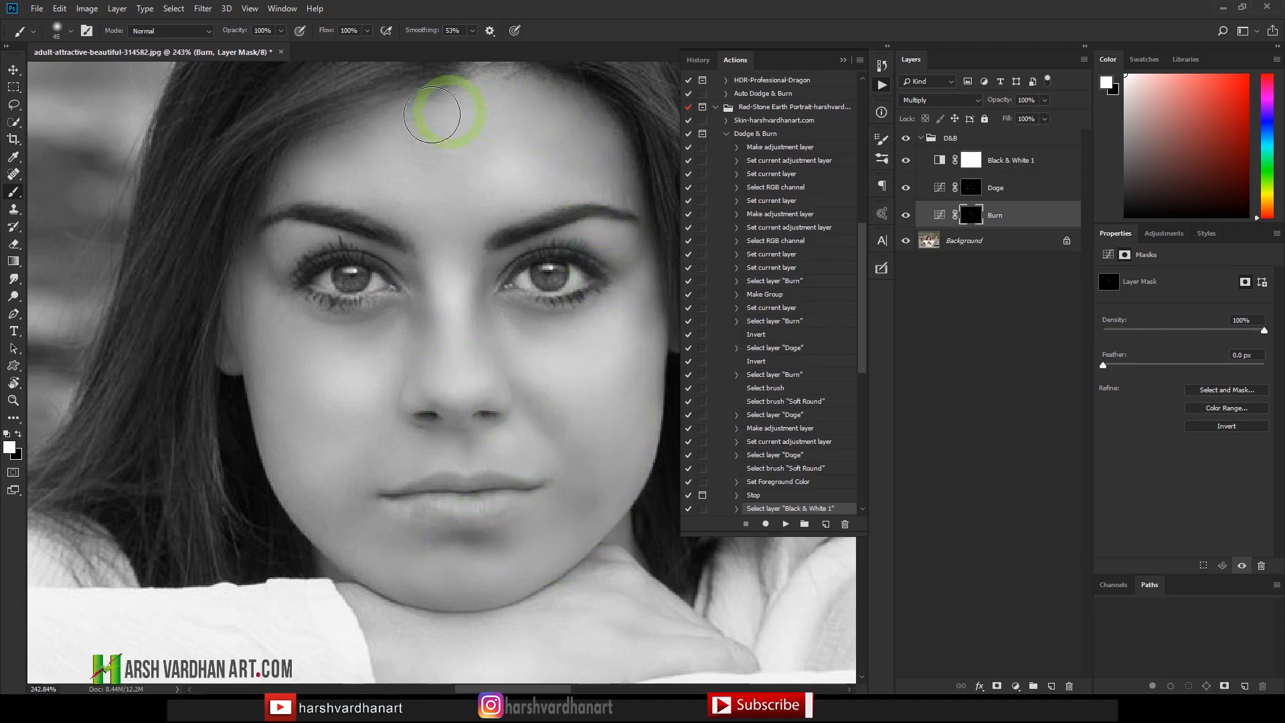
mouse_move(349, 138)
left_mouse_down()
mouse_move(282, 151)
mouse_move(433, 112)
mouse_move(605, 115)
left_mouse_up()
mouse_move(421, 215)
left_mouse_down()
mouse_move(307, 186)
mouse_move(279, 193)
mouse_move(267, 254)
mouse_move(284, 266)
mouse_move(268, 290)
left_mouse_up()
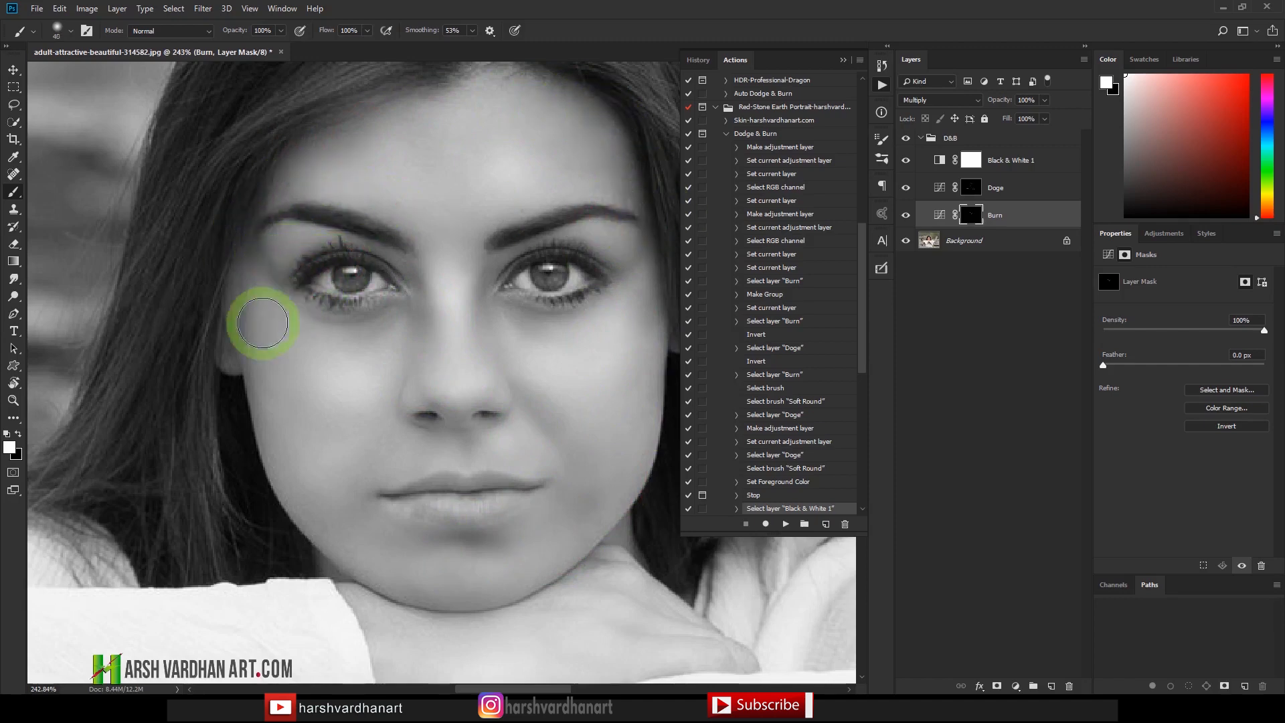
Step: Paint shadows on the Burn mask along the lower edges of the folded hands with a slightly smaller brush
key("bracketleft")
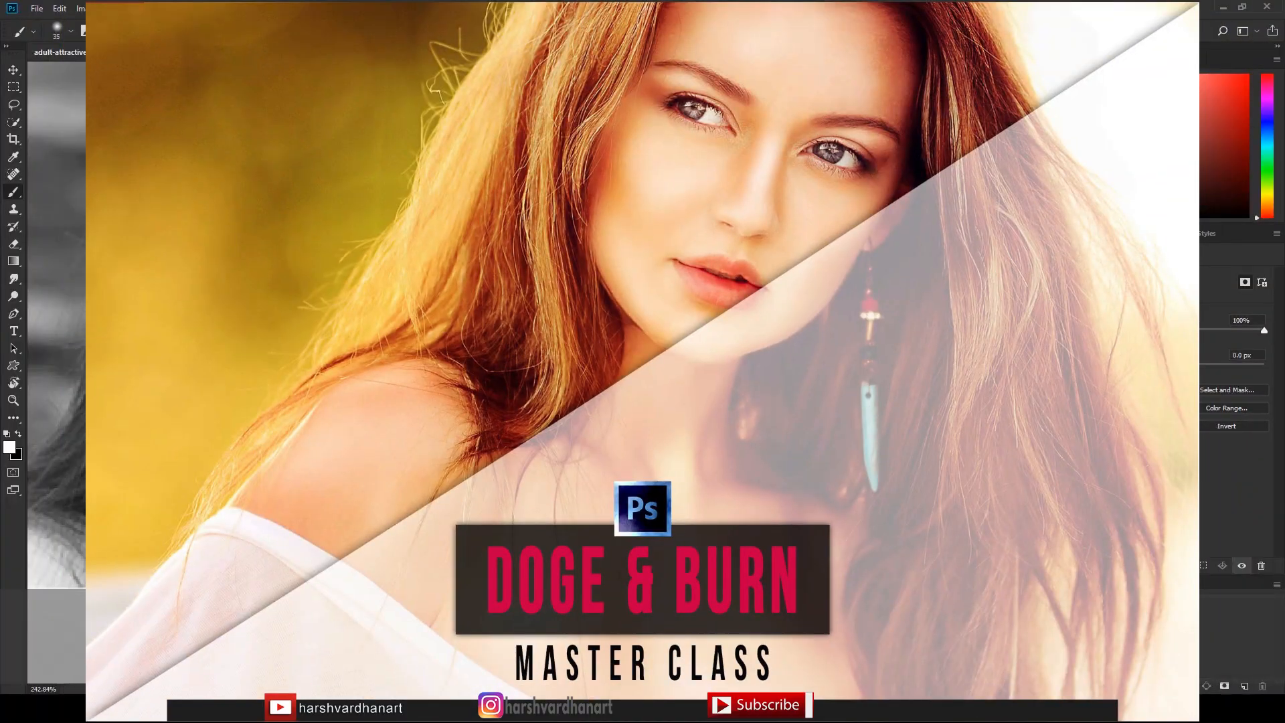
key("ctrl+minus")
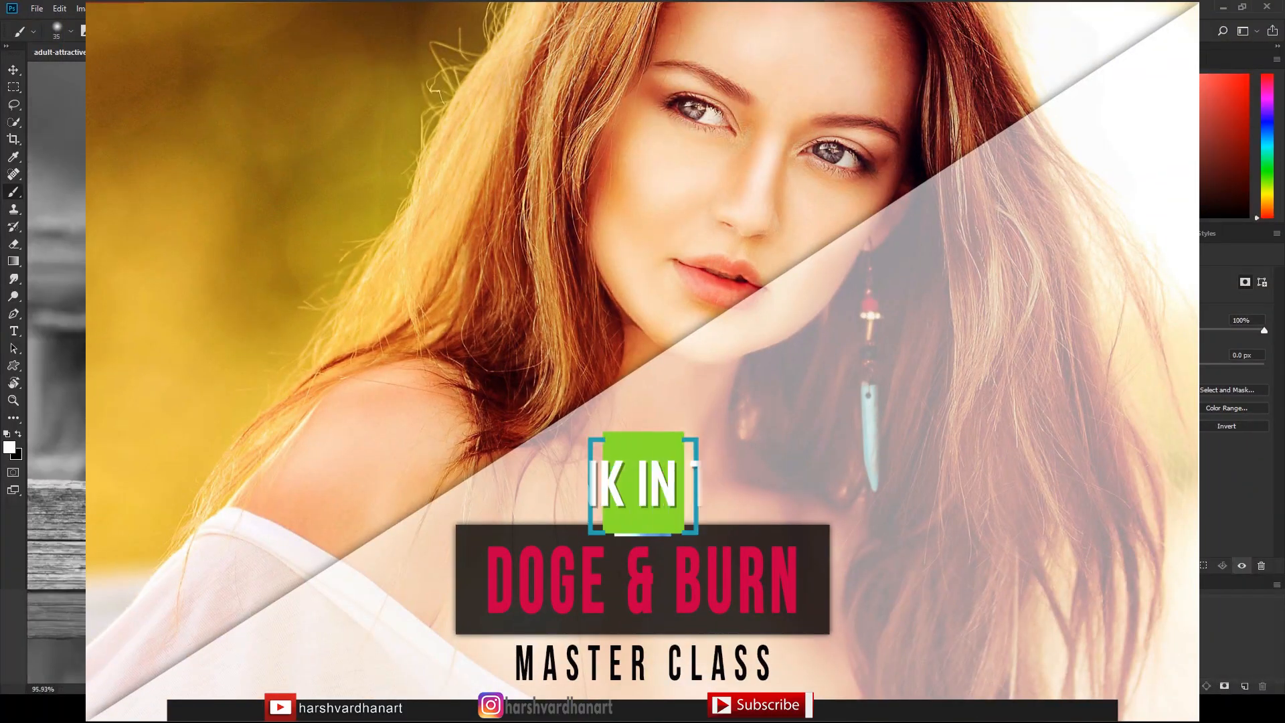
scroll(603, 372, "down", 1)
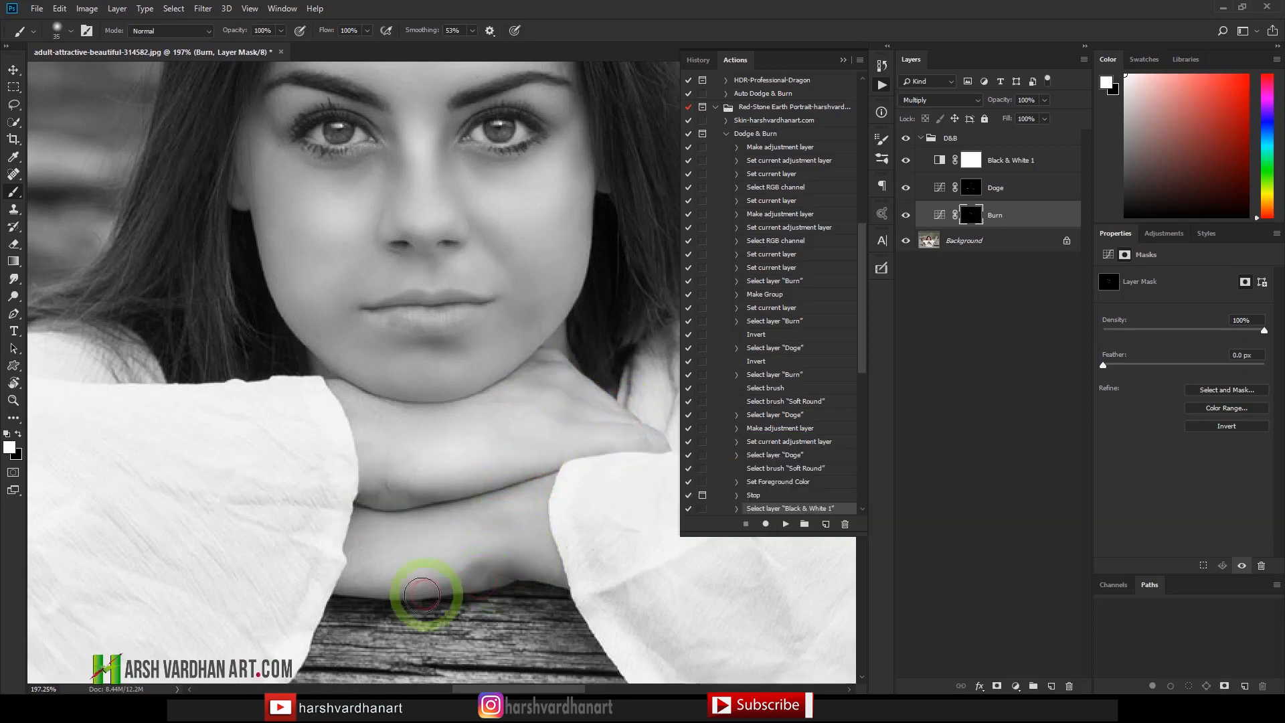
left_click_drag(557, 570, 566, 543)
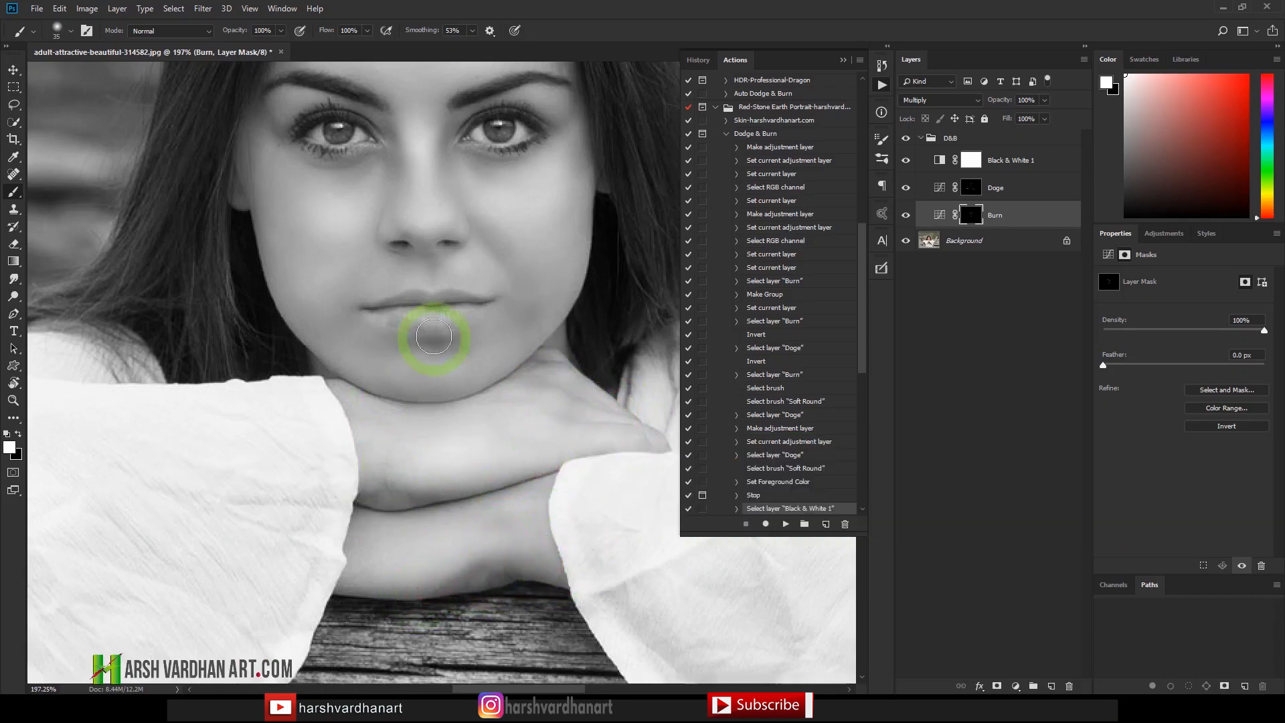
Step: Deepen the hair on the Burn mask from the crown down along the strands beside the face
left_click_drag(502, 270, 536, 440)
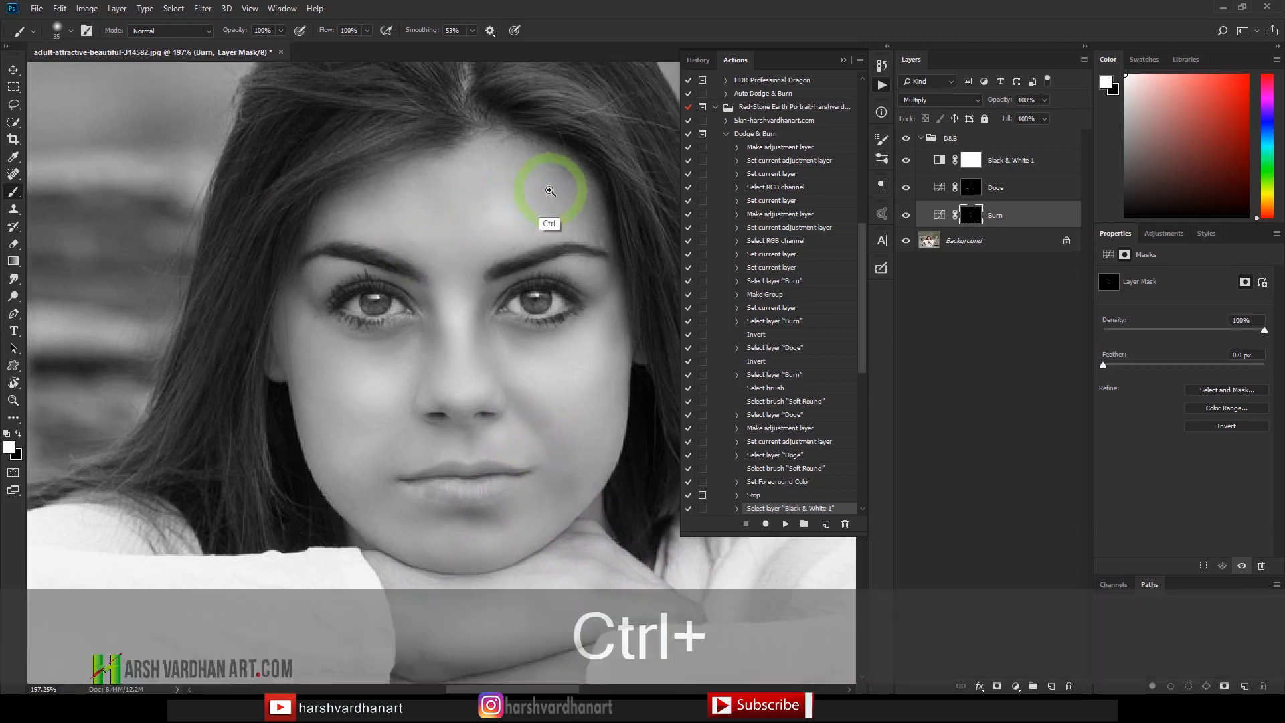
left_click_drag(548, 192, 488, 221)
left_click_drag(436, 175, 435, 203)
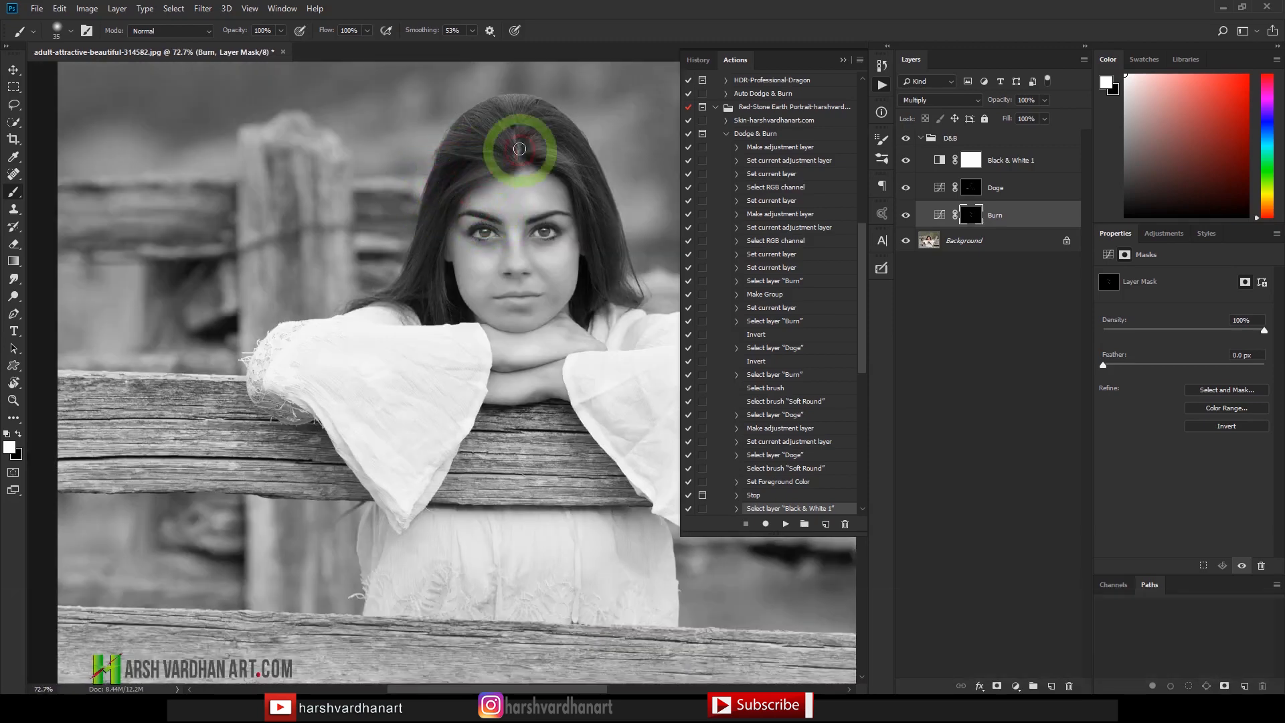
mouse_move(522, 148)
left_mouse_down()
mouse_move(573, 159)
mouse_move(555, 138)
mouse_move(619, 208)
mouse_move(623, 281)
left_mouse_up()
Step: Burn in the folds and lower edge of the sleeve on the image's left side with a 70 px brush
key("bracketright")
key("bracketright")
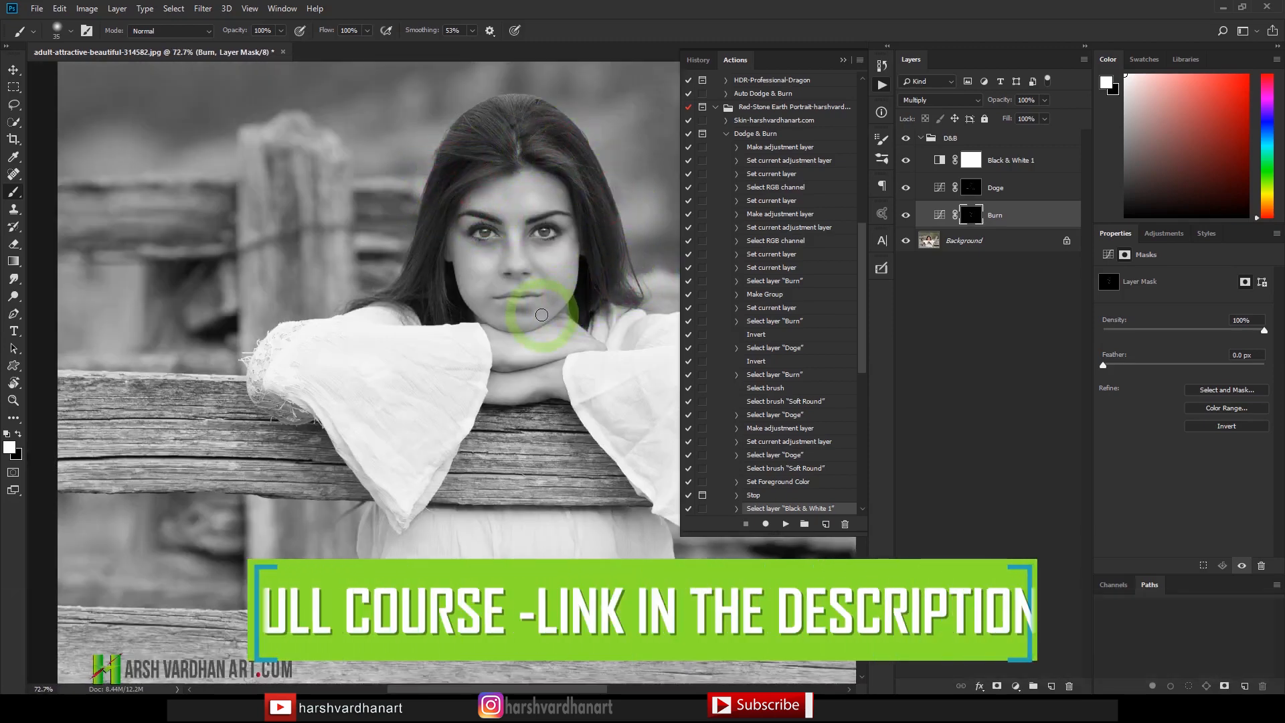
key("bracketright")
key("bracketright")
key("bracketright")
mouse_move(324, 370)
left_mouse_down()
mouse_move(428, 483)
mouse_move(346, 375)
mouse_move(362, 389)
mouse_move(468, 386)
mouse_move(364, 391)
mouse_move(314, 369)
mouse_move(381, 453)
left_mouse_up()
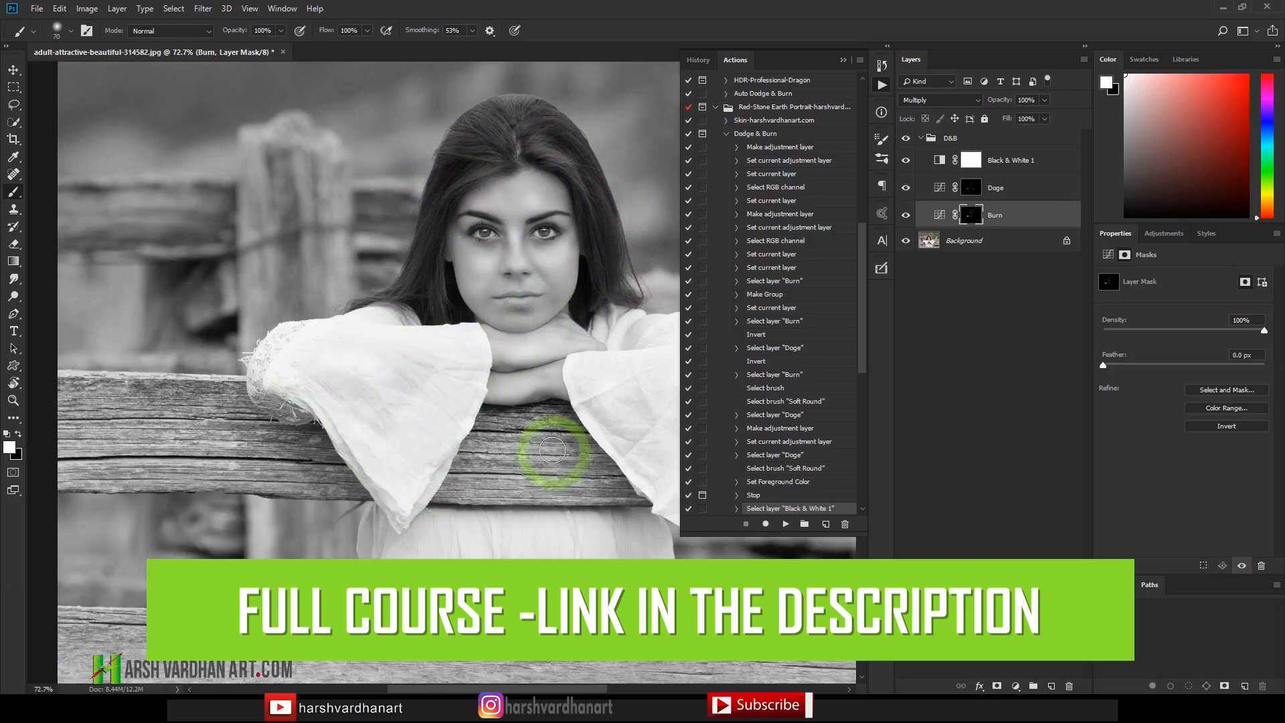
left_click_drag(499, 423, 344, 428)
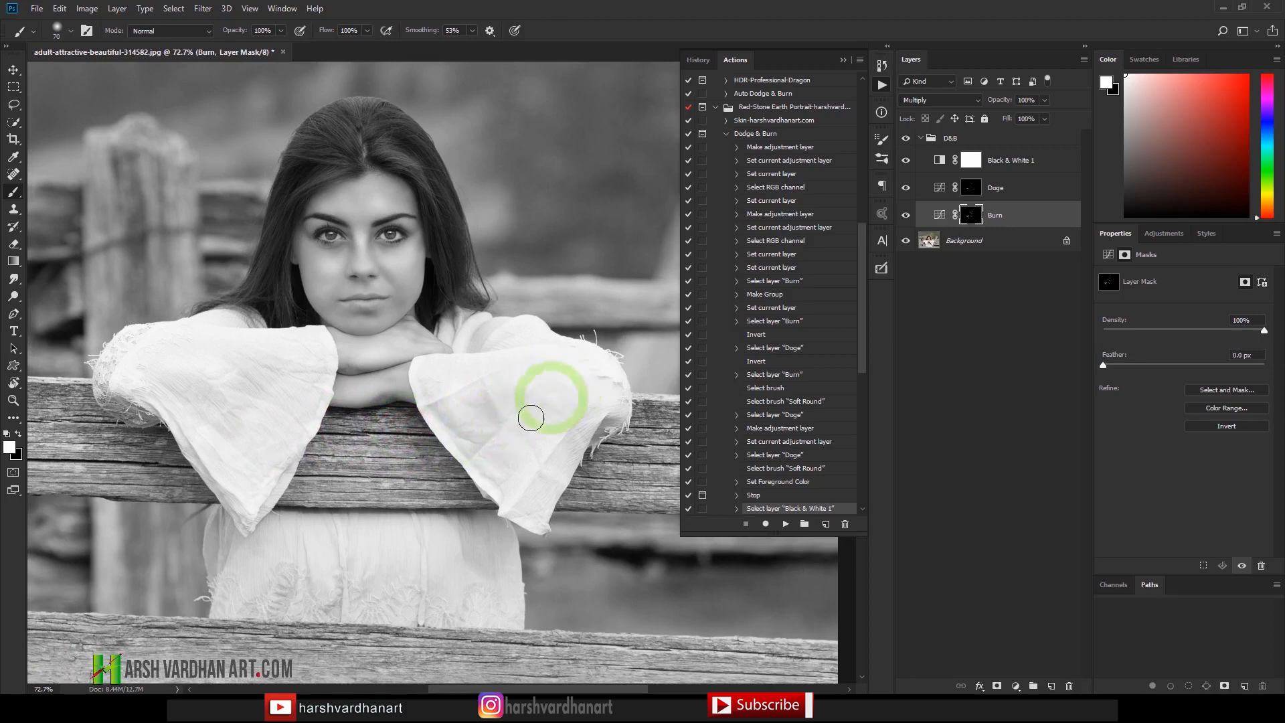
Step: Darken the folds of the other sleeve, the lace of the dress and the outer hair on the Burn mask
left_click_drag(581, 434, 557, 457)
mouse_move(513, 348)
left_mouse_down()
mouse_move(476, 342)
mouse_move(491, 333)
mouse_move(471, 324)
mouse_move(434, 331)
mouse_move(574, 357)
mouse_move(573, 415)
mouse_move(534, 504)
mouse_move(414, 447)
mouse_move(351, 439)
mouse_move(366, 472)
mouse_move(452, 490)
mouse_move(358, 539)
left_mouse_up()
left_click_drag(479, 581, 362, 606)
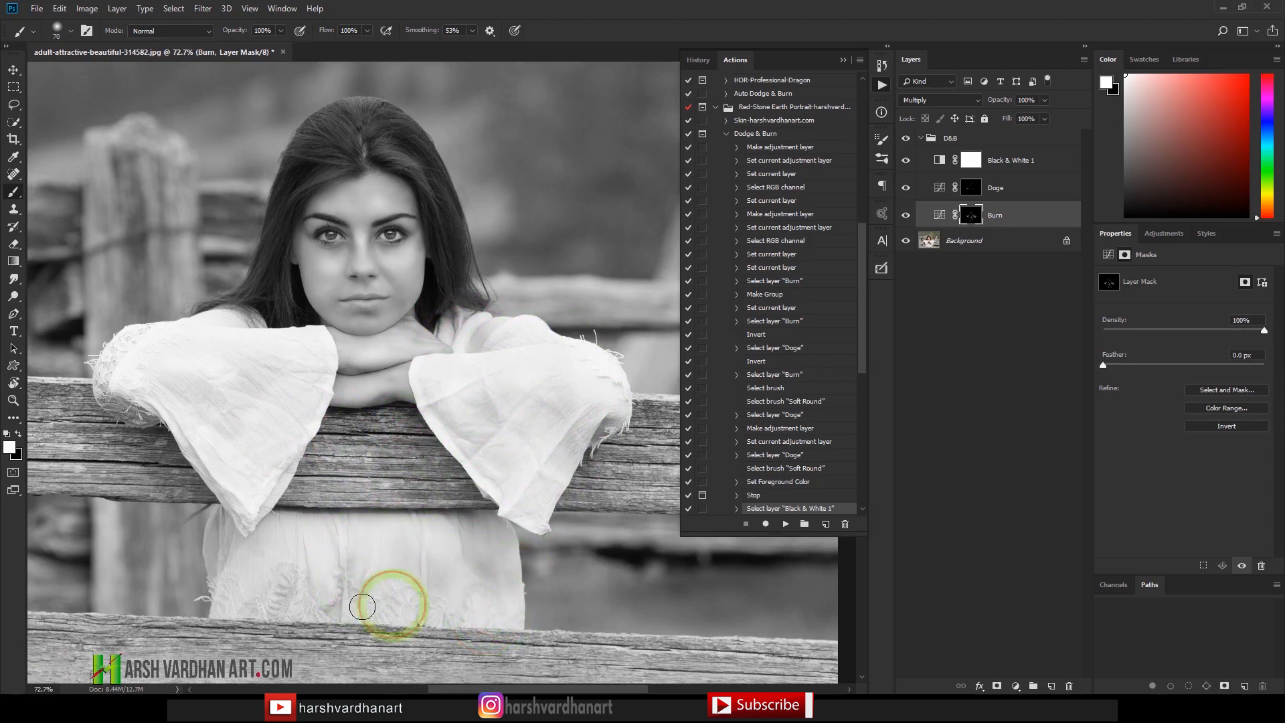
mouse_move(215, 580)
left_mouse_down()
mouse_move(234, 391)
mouse_move(261, 399)
left_mouse_up()
mouse_move(276, 321)
left_mouse_down()
mouse_move(261, 288)
mouse_move(299, 168)
mouse_move(388, 126)
mouse_move(455, 180)
left_mouse_up()
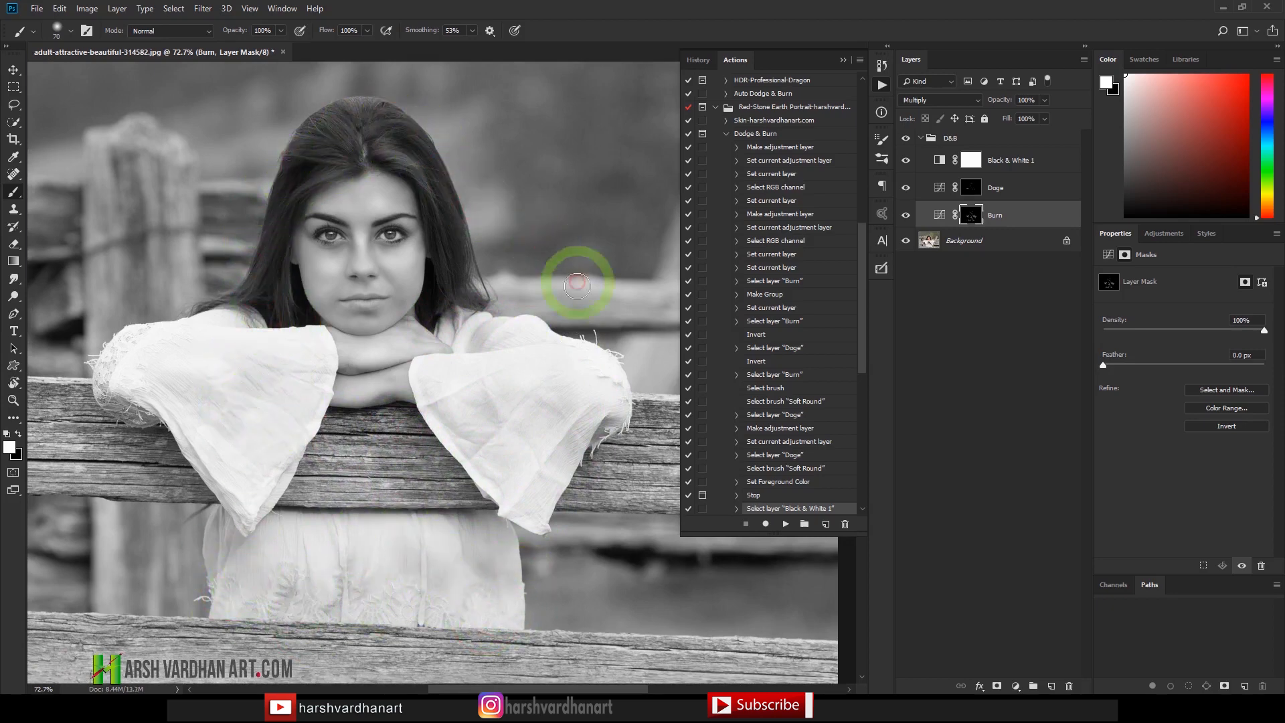
Step: Burn in the wooden fence rails on both sides of the woman and below her with a brush of up to 100 px
left_click_drag(529, 322, 416, 335)
left_click_drag(569, 476, 606, 474)
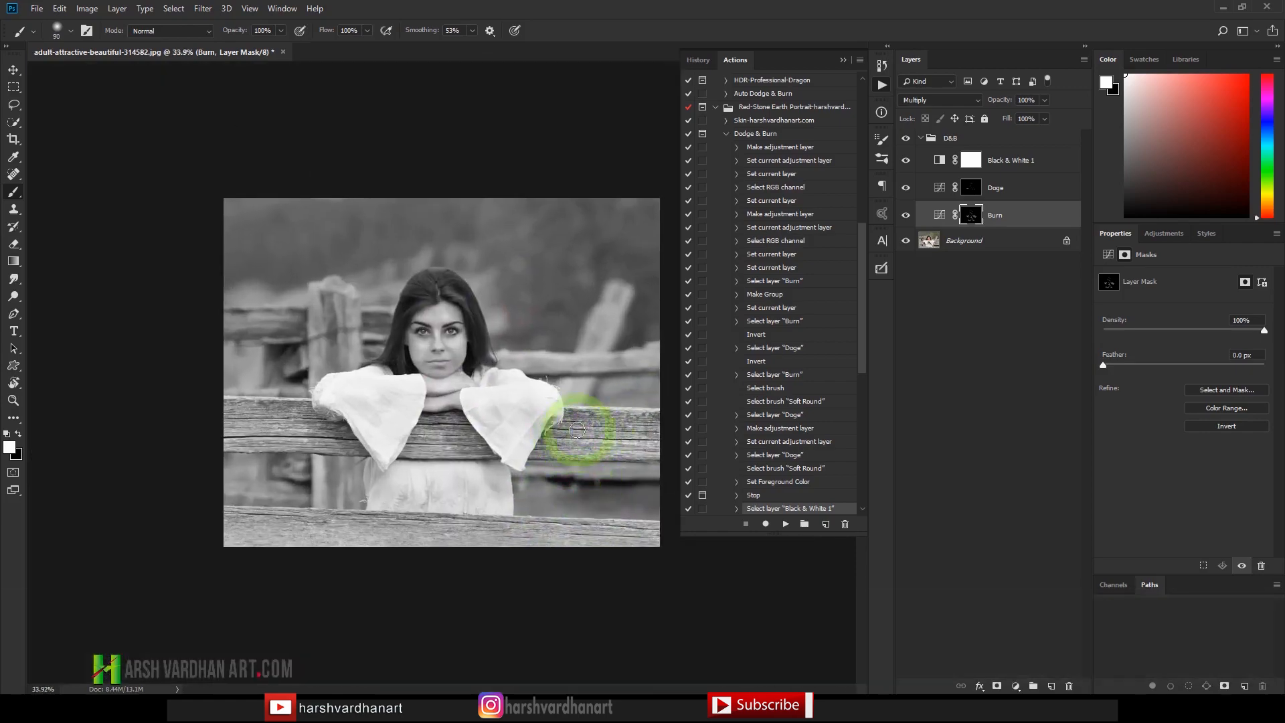
key("bracketright")
mouse_move(239, 417)
left_mouse_down()
mouse_move(295, 432)
mouse_move(327, 489)
left_mouse_up()
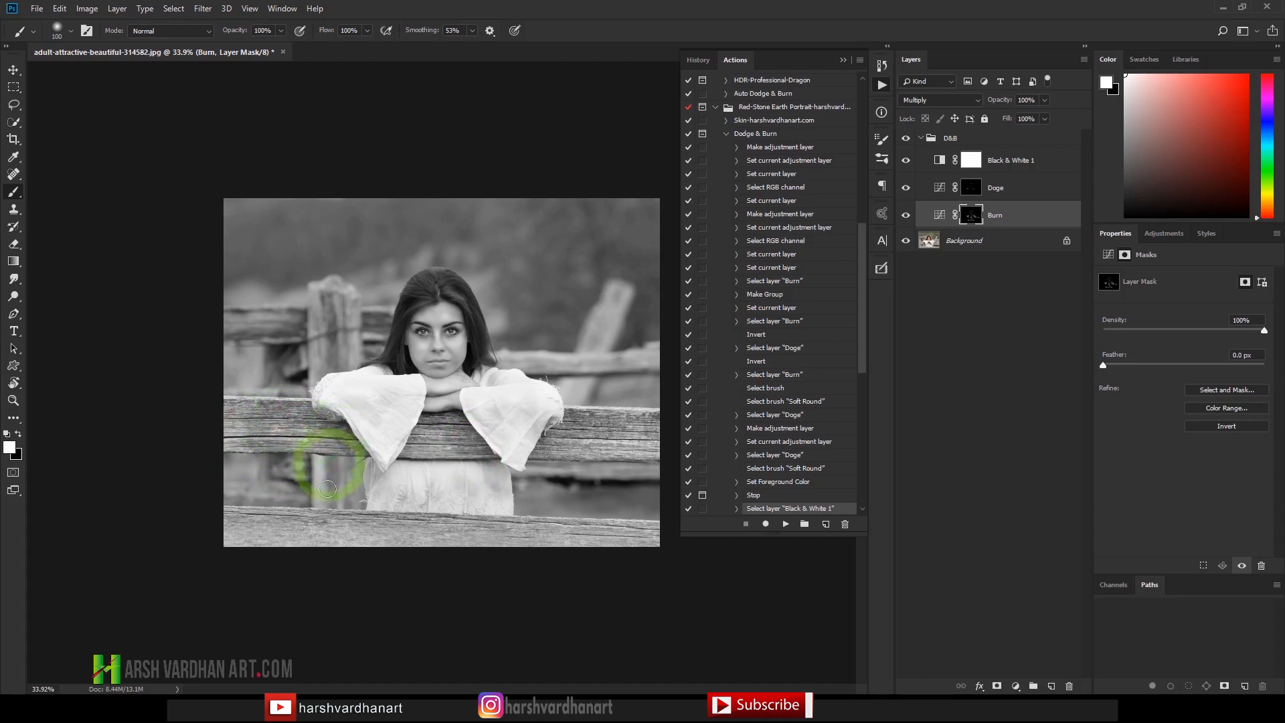
mouse_move(354, 533)
left_mouse_down()
mouse_move(589, 519)
mouse_move(527, 536)
mouse_move(527, 481)
left_mouse_up()
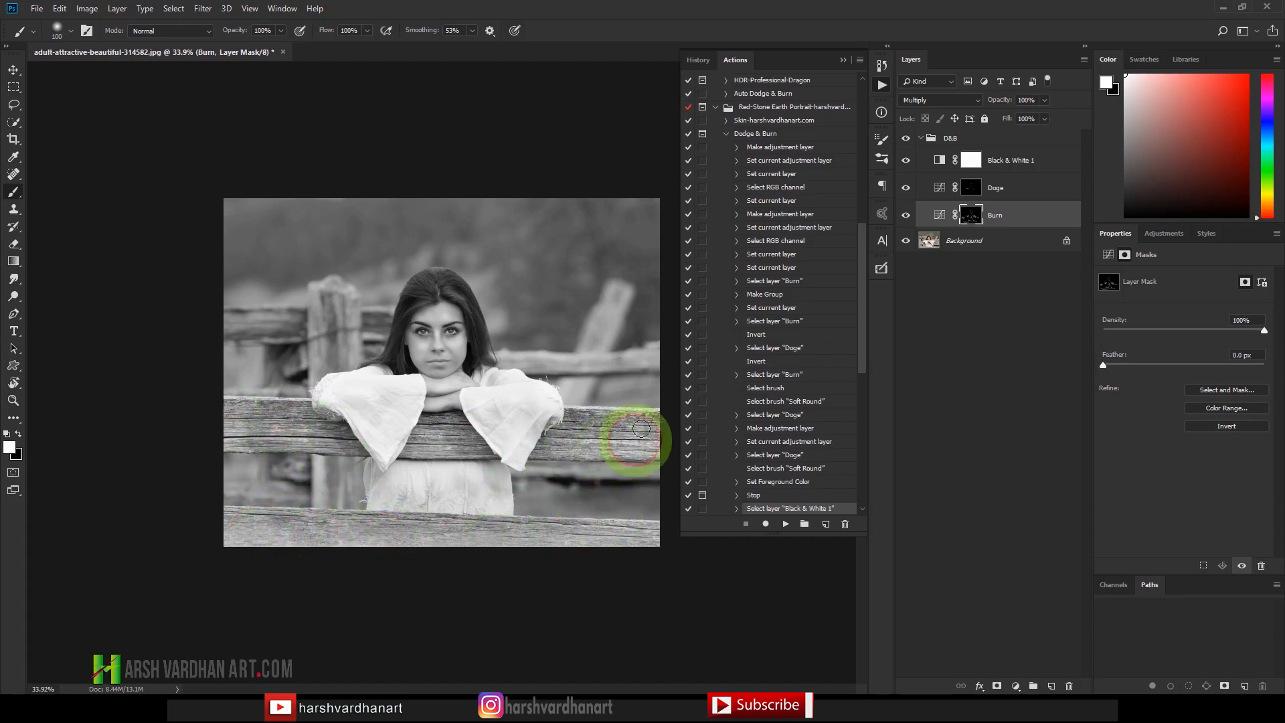
Step: Darken the blurred background above the fence and around the head on the Burn mask with a 400 px brush
key("bracketright")
key("bracketright")
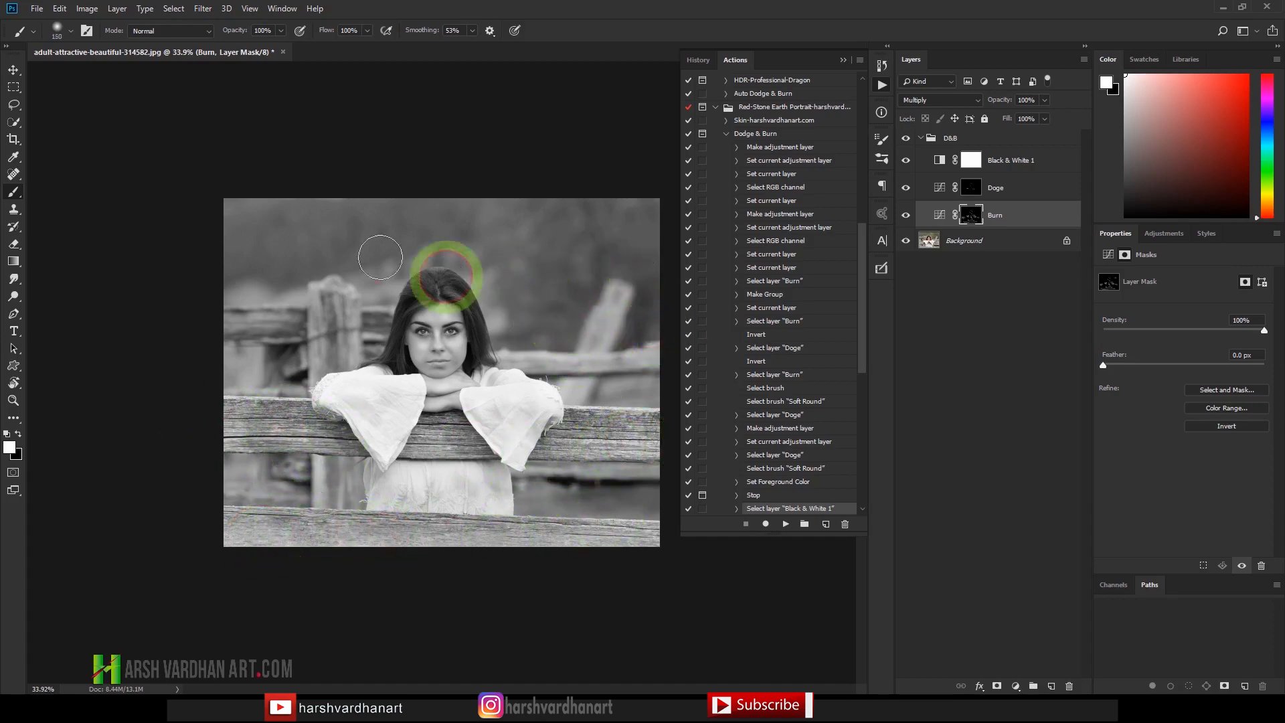
key("bracketright")
key("bracketright")
key("bracketright")
key("bracketright")
key("bracketright")
left_click(310, 232)
left_click(465, 204)
left_click(626, 224)
left_click(586, 277)
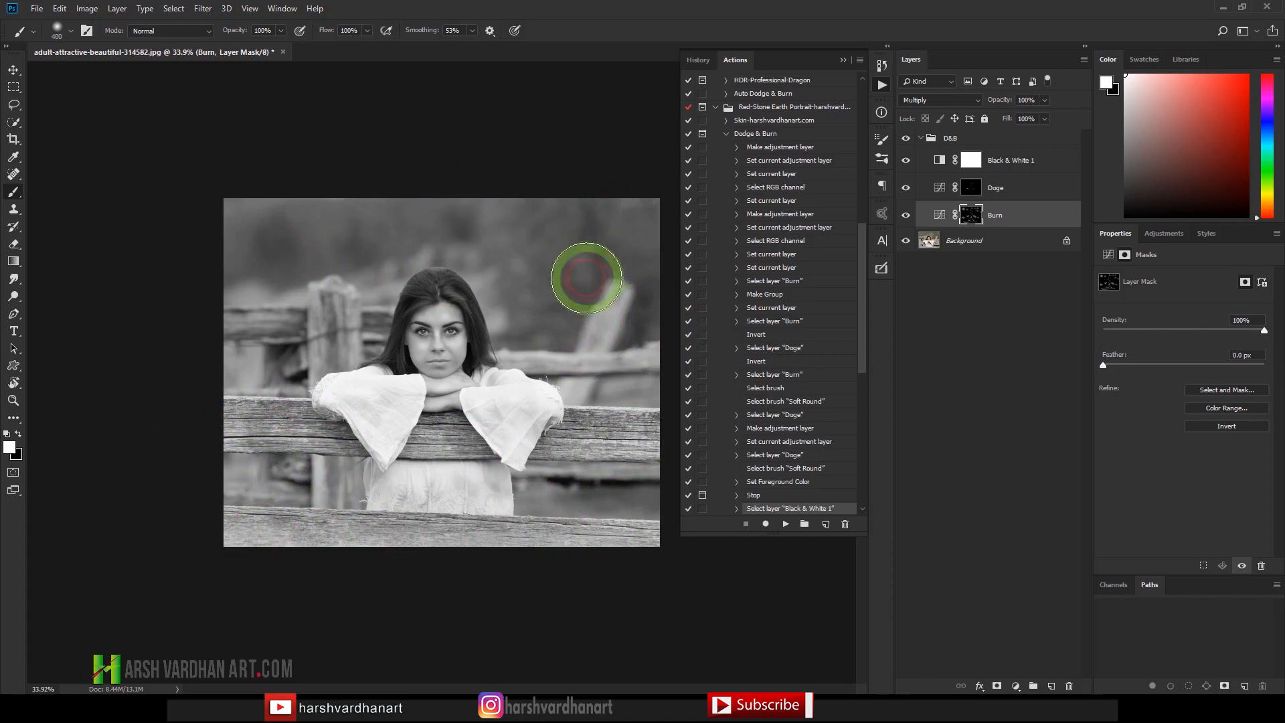
Step: Target the Doge layer mask and brighten the background fence areas on both sides of the woman with a large brush
left_click(972, 189)
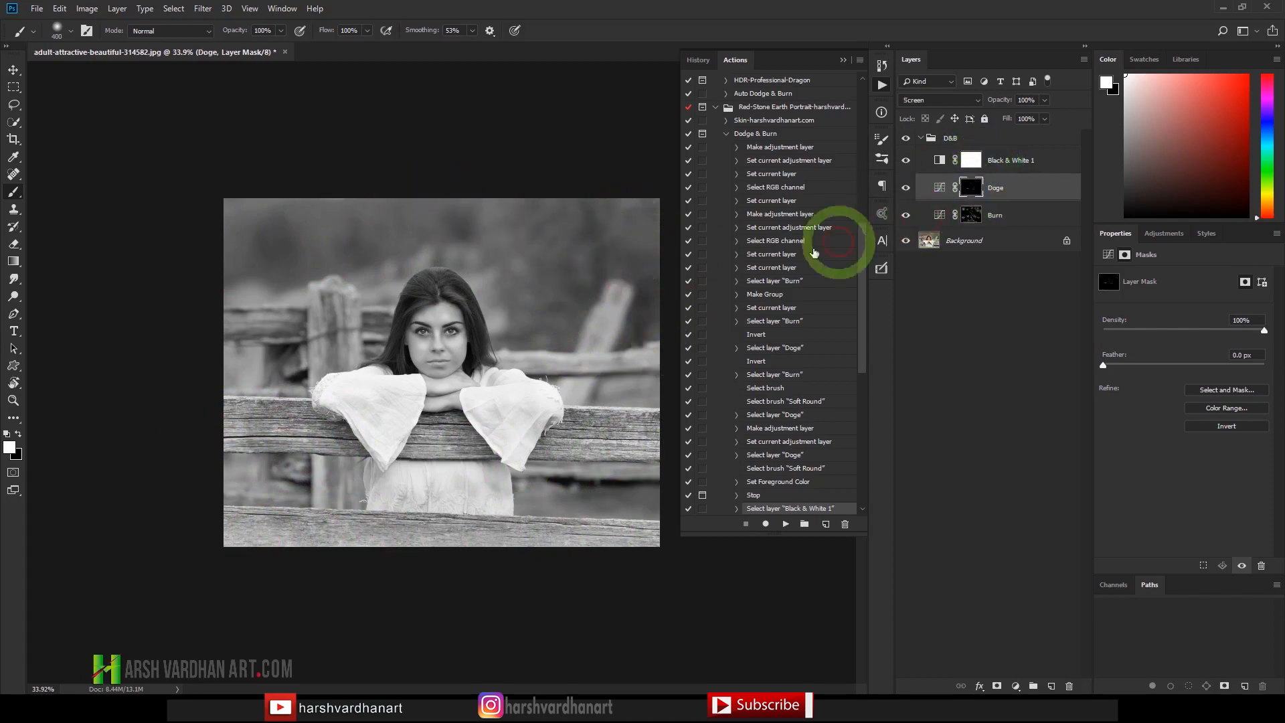
mouse_move(582, 390)
left_mouse_down()
mouse_move(610, 312)
mouse_move(588, 396)
left_mouse_up()
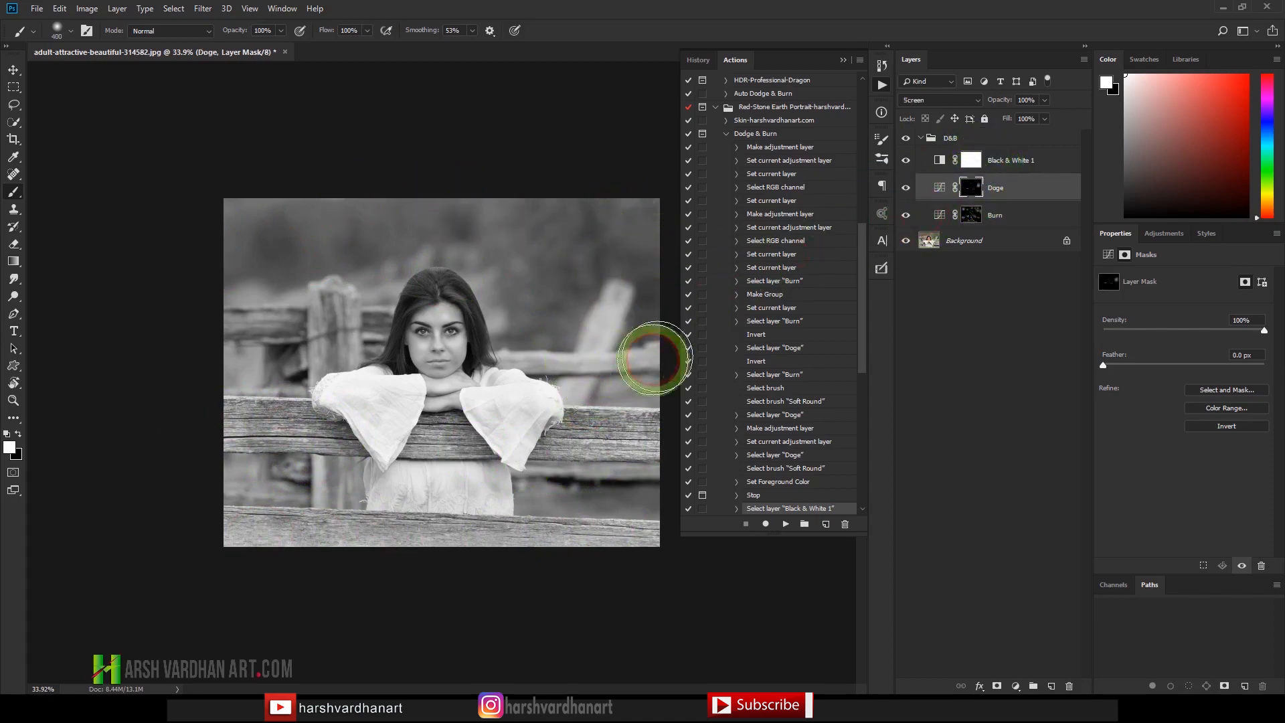
mouse_move(304, 341)
left_mouse_down()
mouse_move(340, 329)
mouse_move(295, 341)
left_mouse_up()
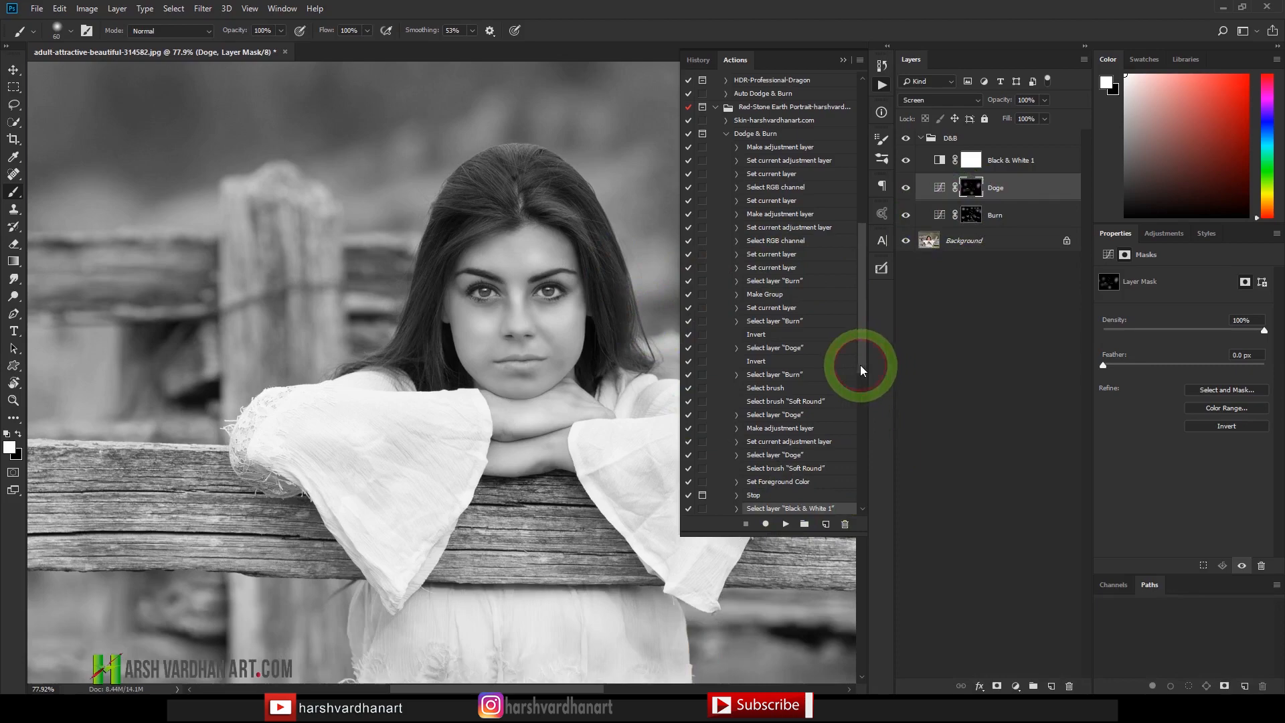
Step: Resume the paused Dodge & Burn action from its Select layer "Black & White 1" command to delete that layer, and hide the actions list
left_click_drag(861, 364, 866, 424)
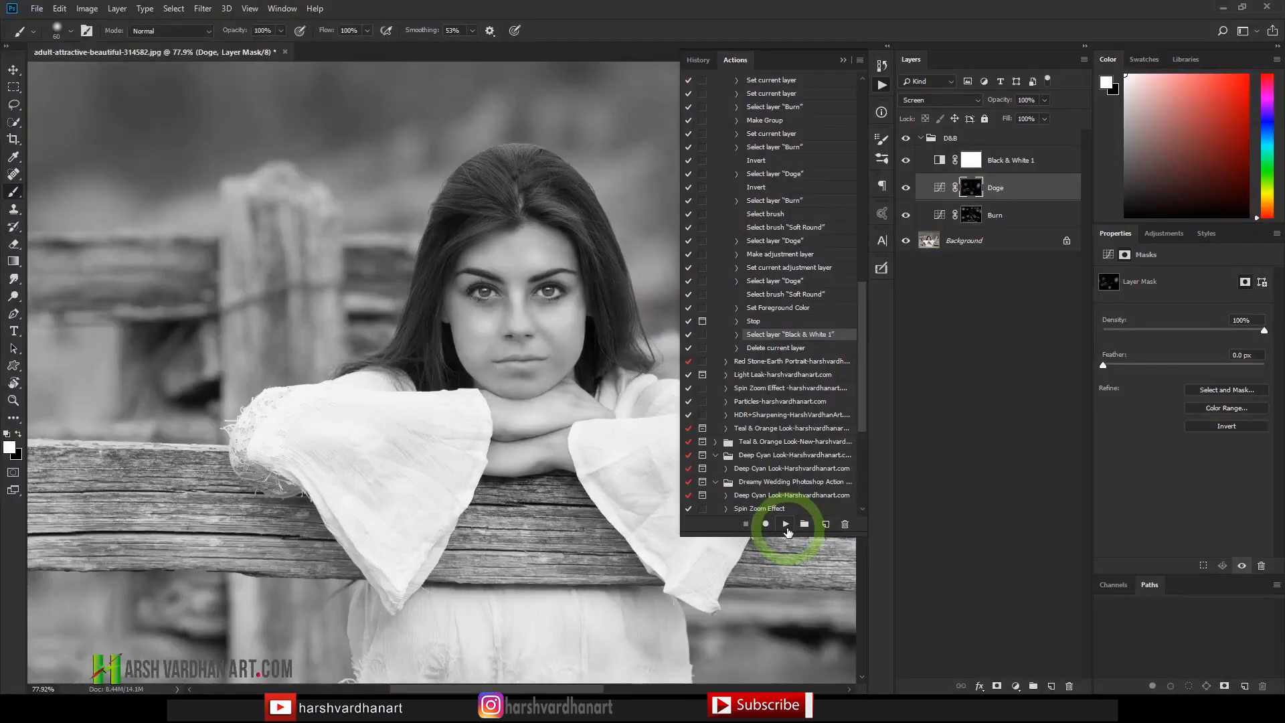
left_click(787, 526)
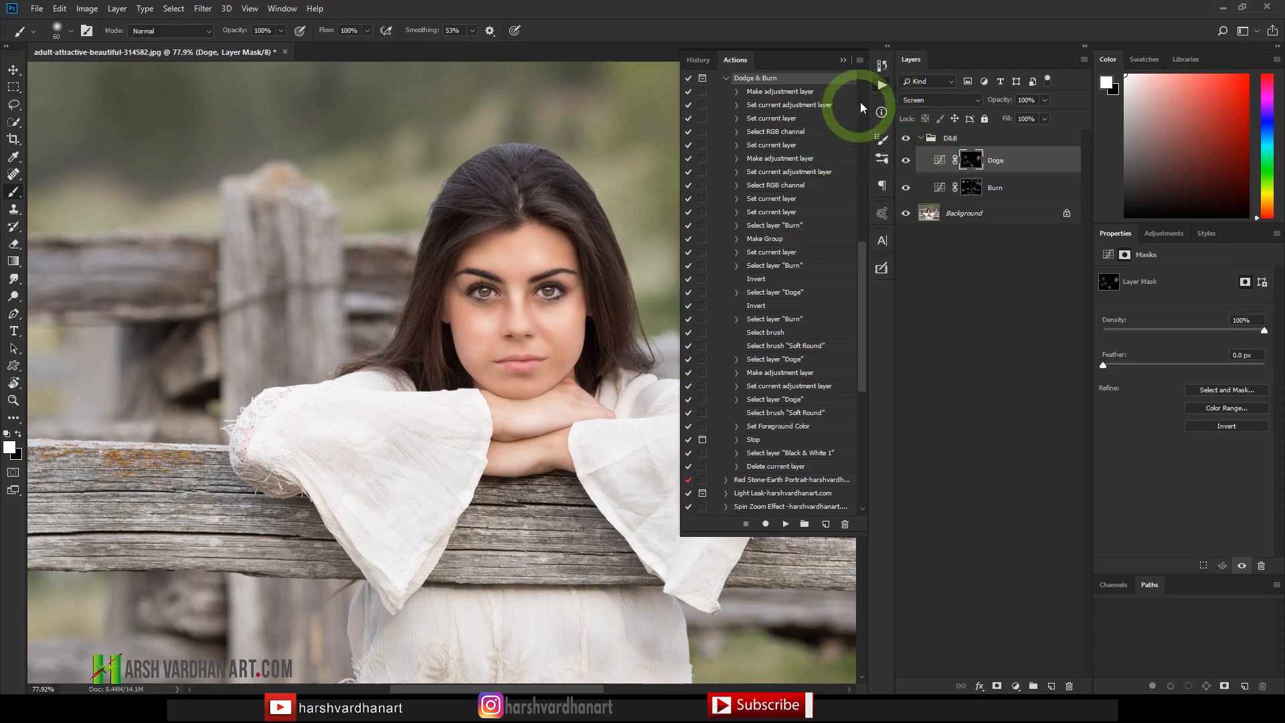
left_click(882, 85)
Step: Compare the portrait before and after dodging and burning by switching the D&B group's visibility off and on
left_click_drag(671, 259, 637, 276)
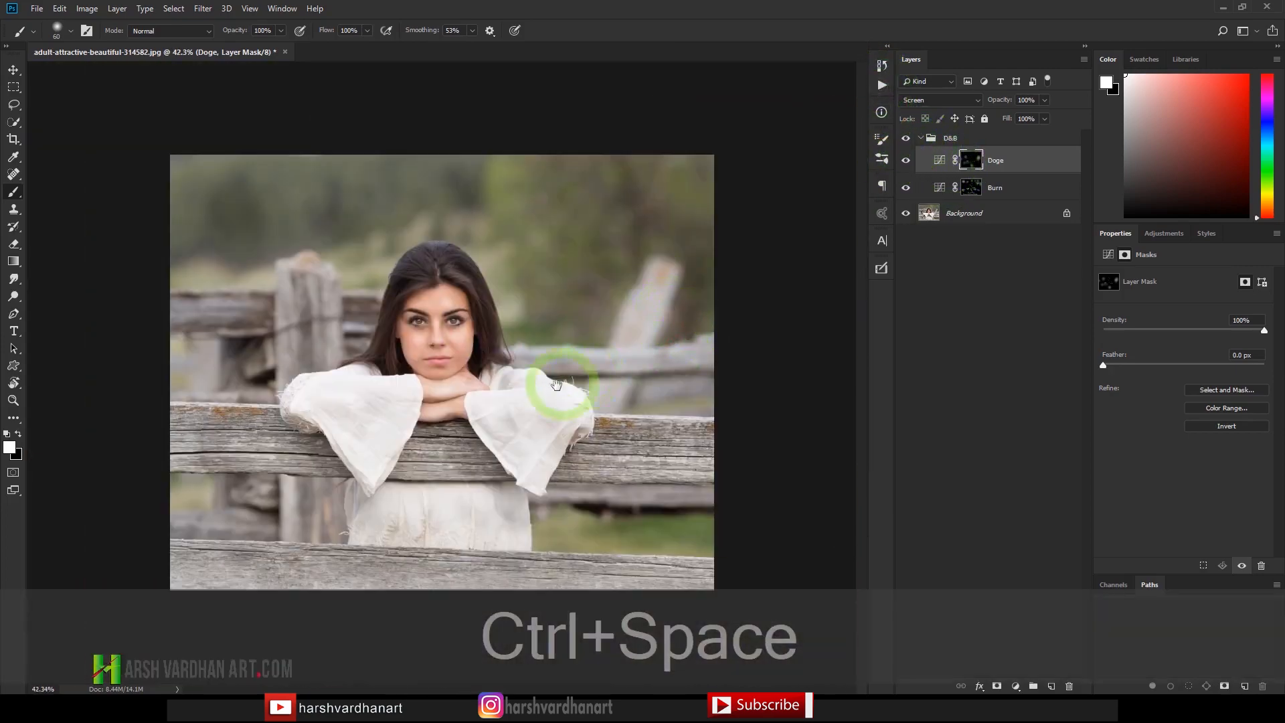
left_click_drag(438, 405, 477, 415)
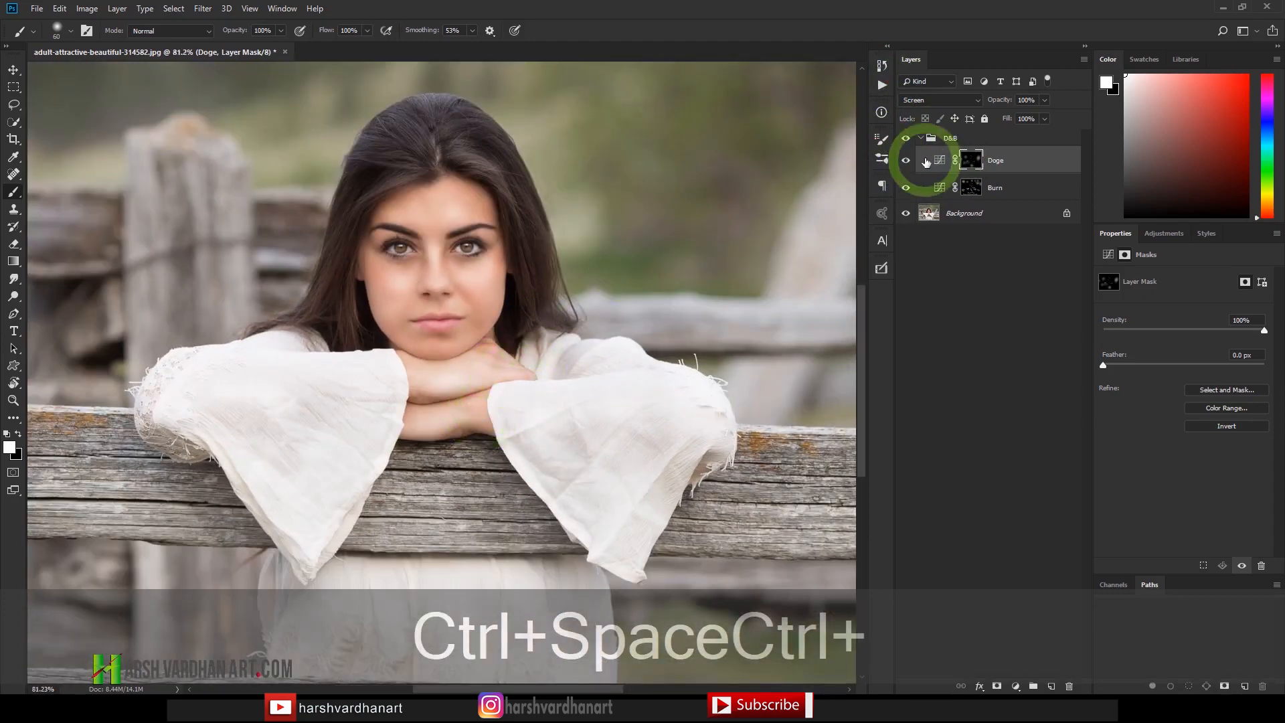
left_click(908, 140)
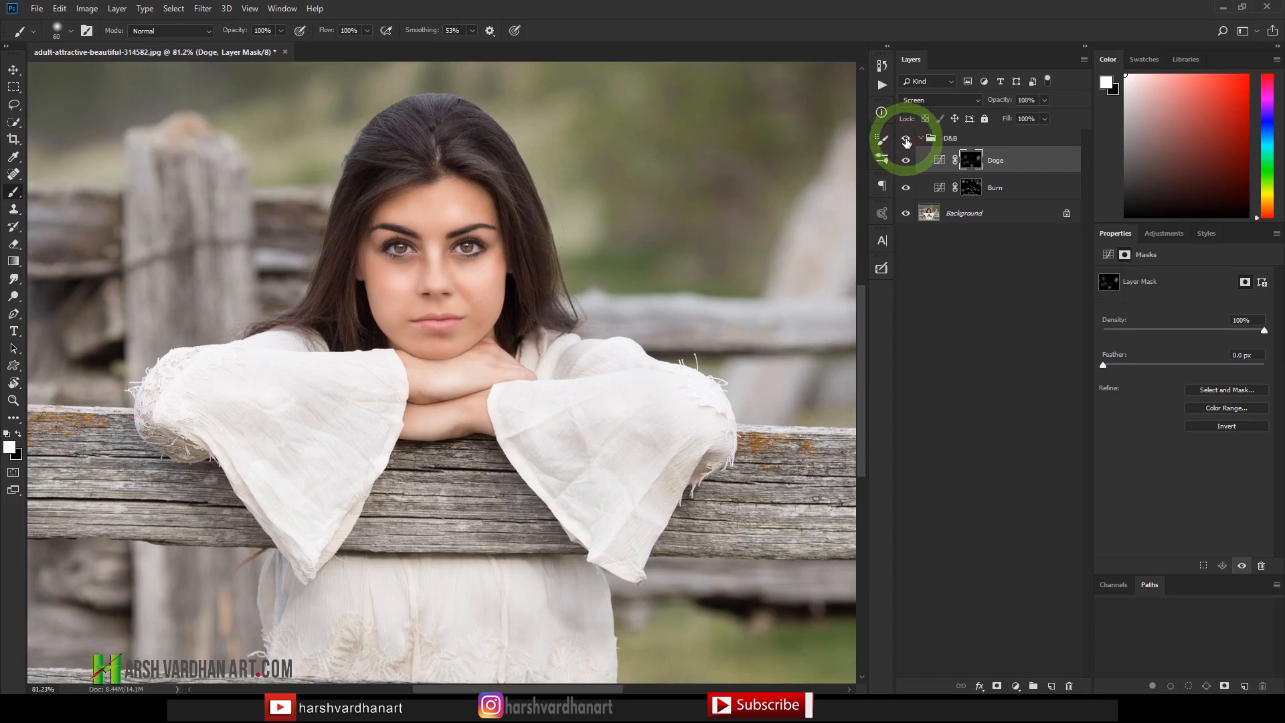
left_click(907, 140)
left_click(906, 141)
left_click(905, 141)
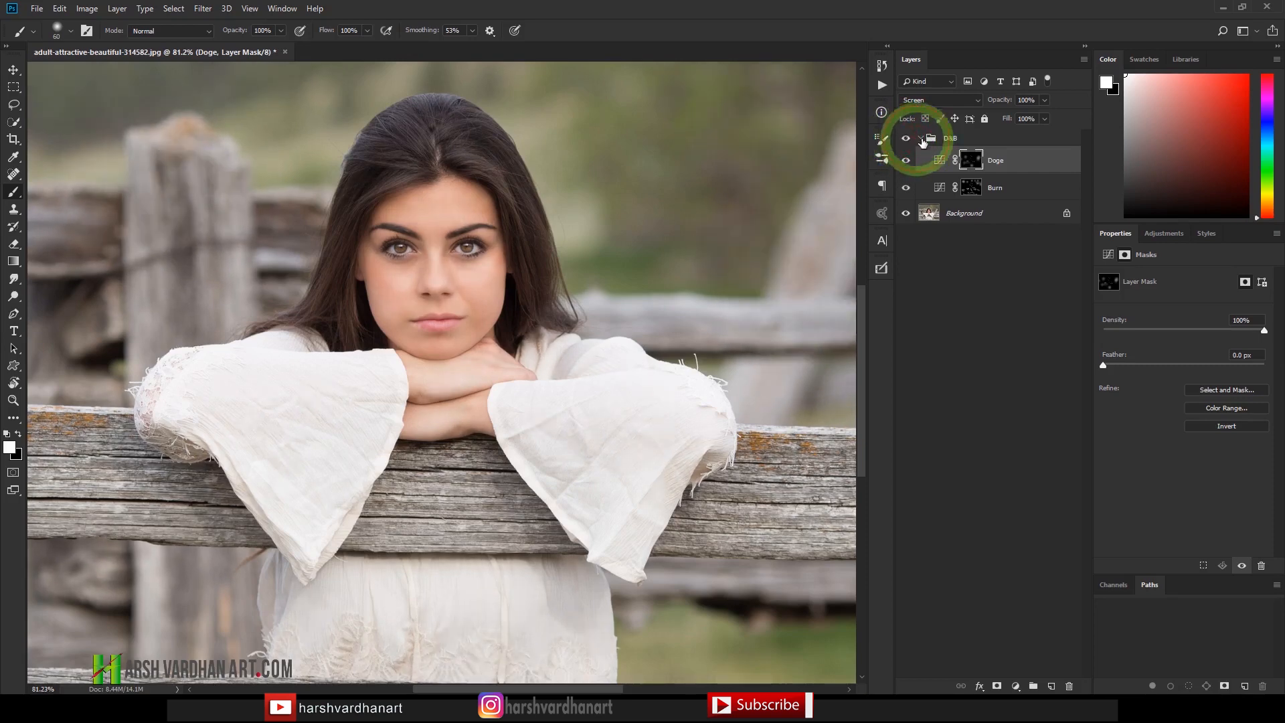
Step: Lower the D&B group's opacity to 83%, check it against the unedited portrait, and collapse the group
left_click(1002, 135)
left_click(1045, 101)
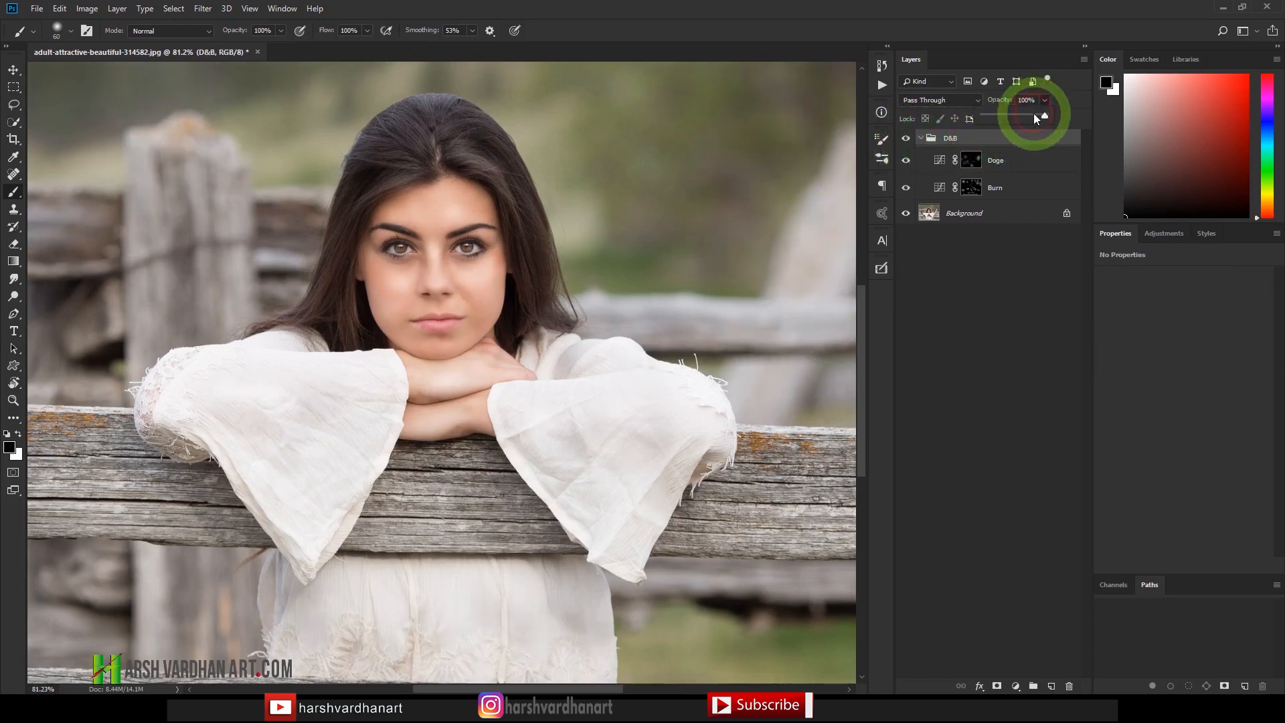
left_click(907, 139)
left_click(906, 140)
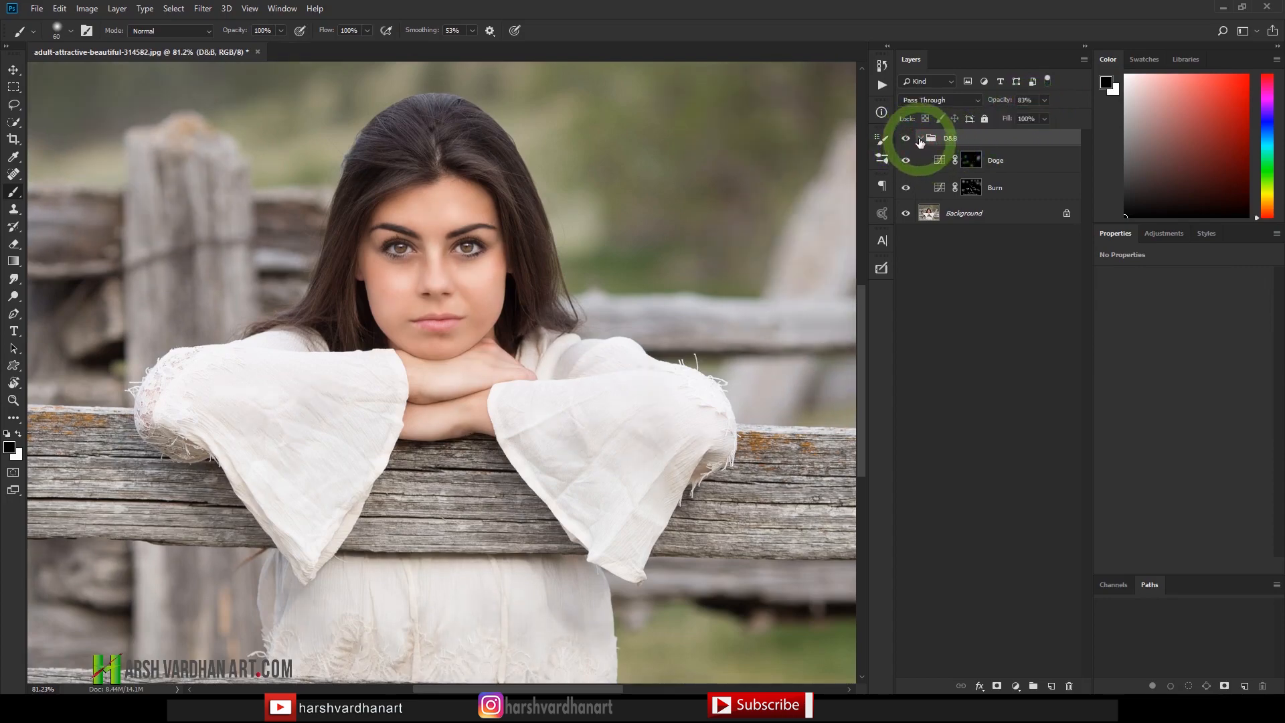
left_click(920, 138)
key("ctrl+space")
left_click_drag(646, 262, 573, 288)
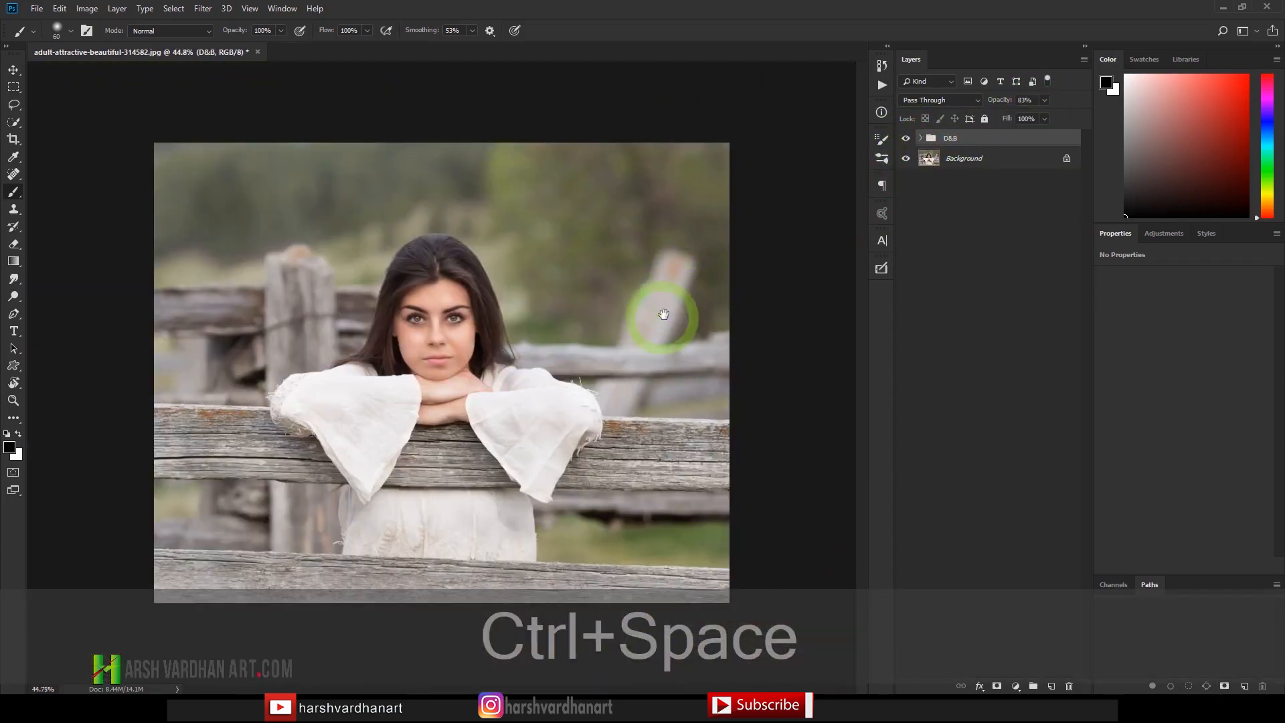
Step: Compare the portrait with and without the D&B group and look at the layers inside the group
left_click(908, 139)
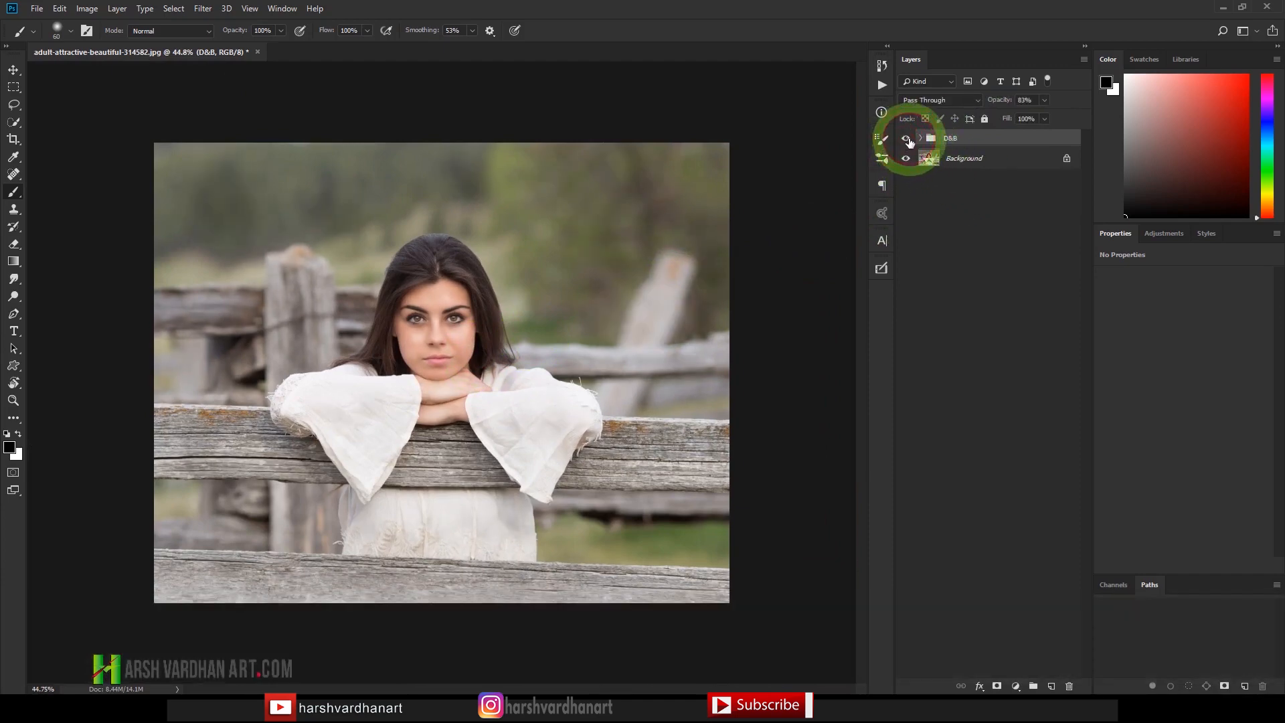
left_click(921, 139)
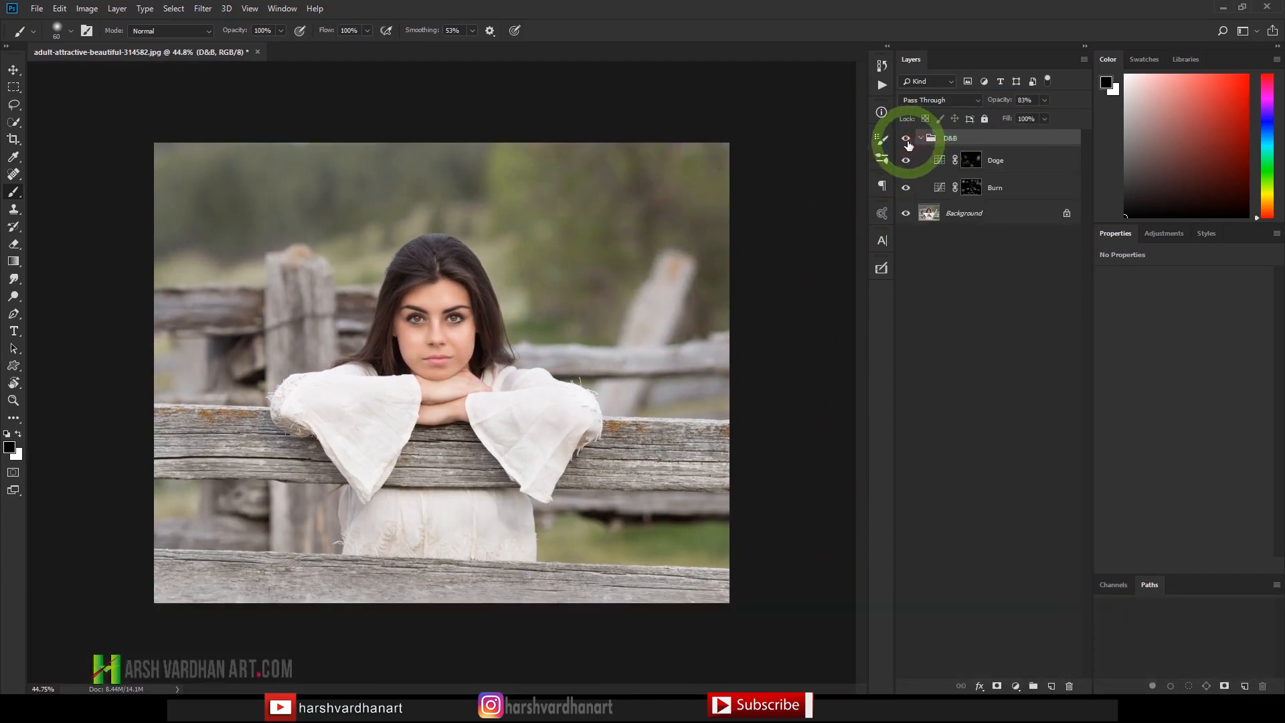
left_click(908, 139)
left_click(907, 139)
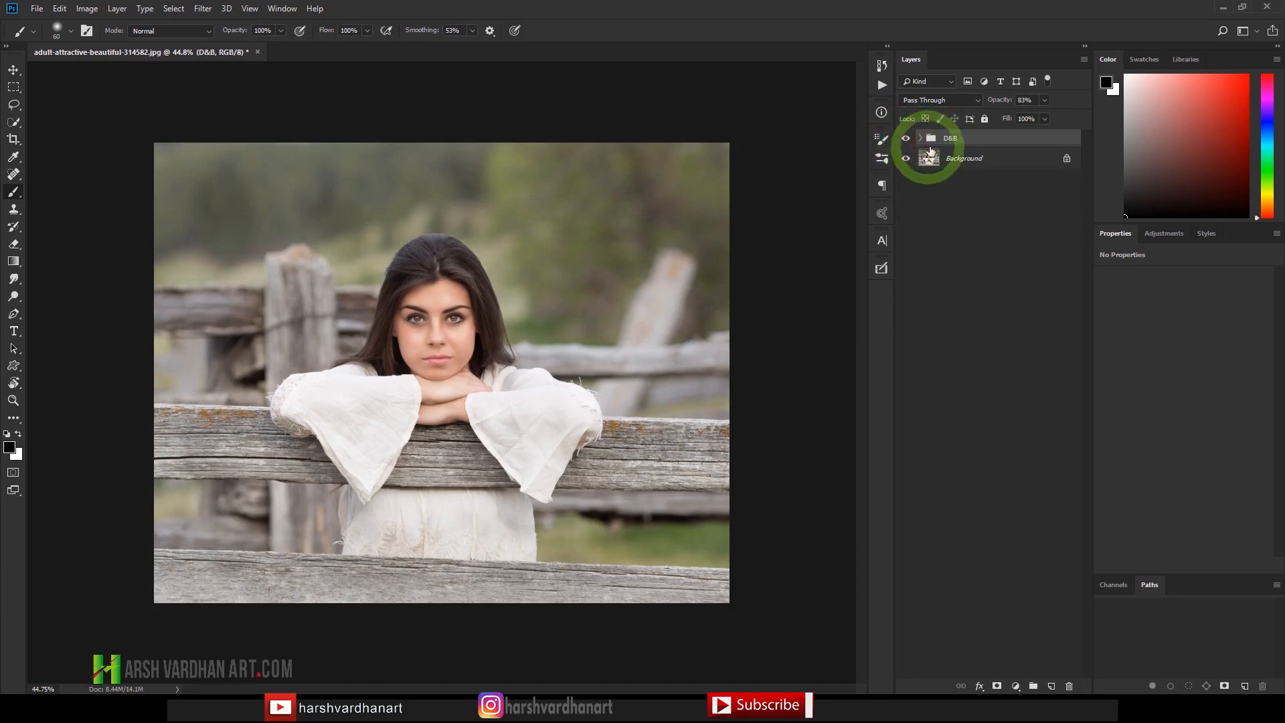
Step: Collapse the D&B group and merge it with the Background layer into a single layer
left_click(922, 139)
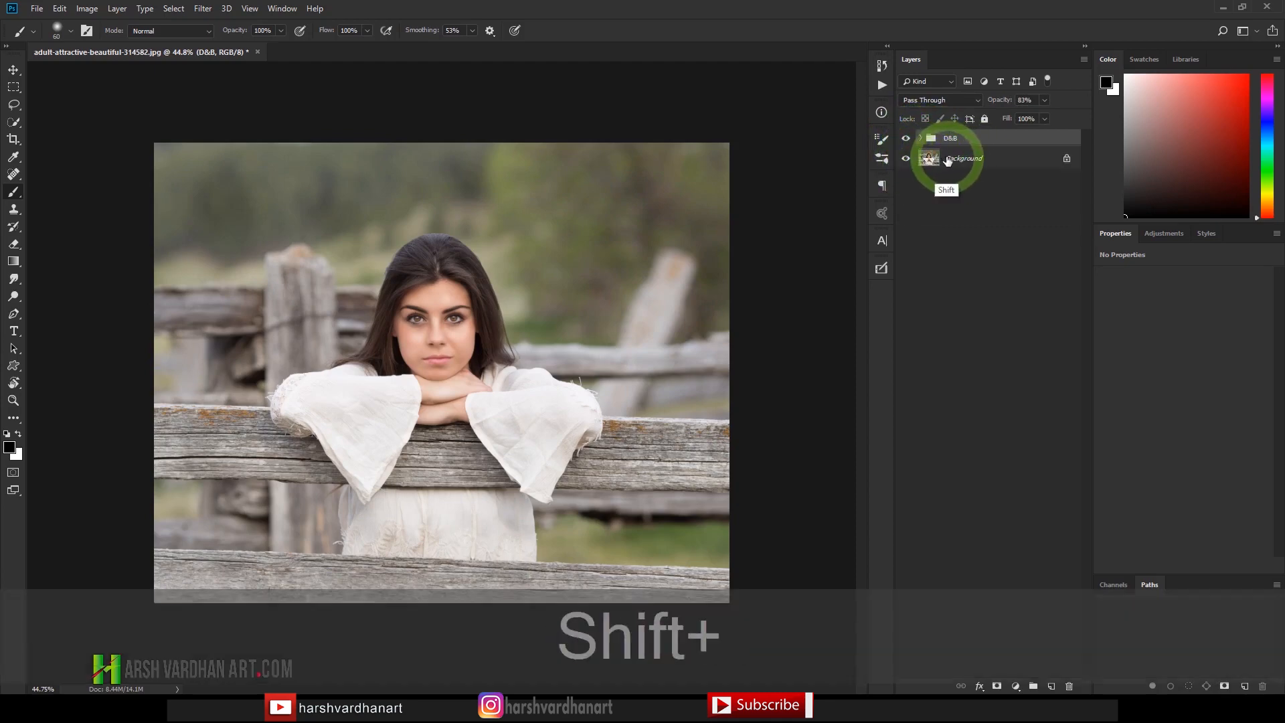
left_click(960, 157, "shift")
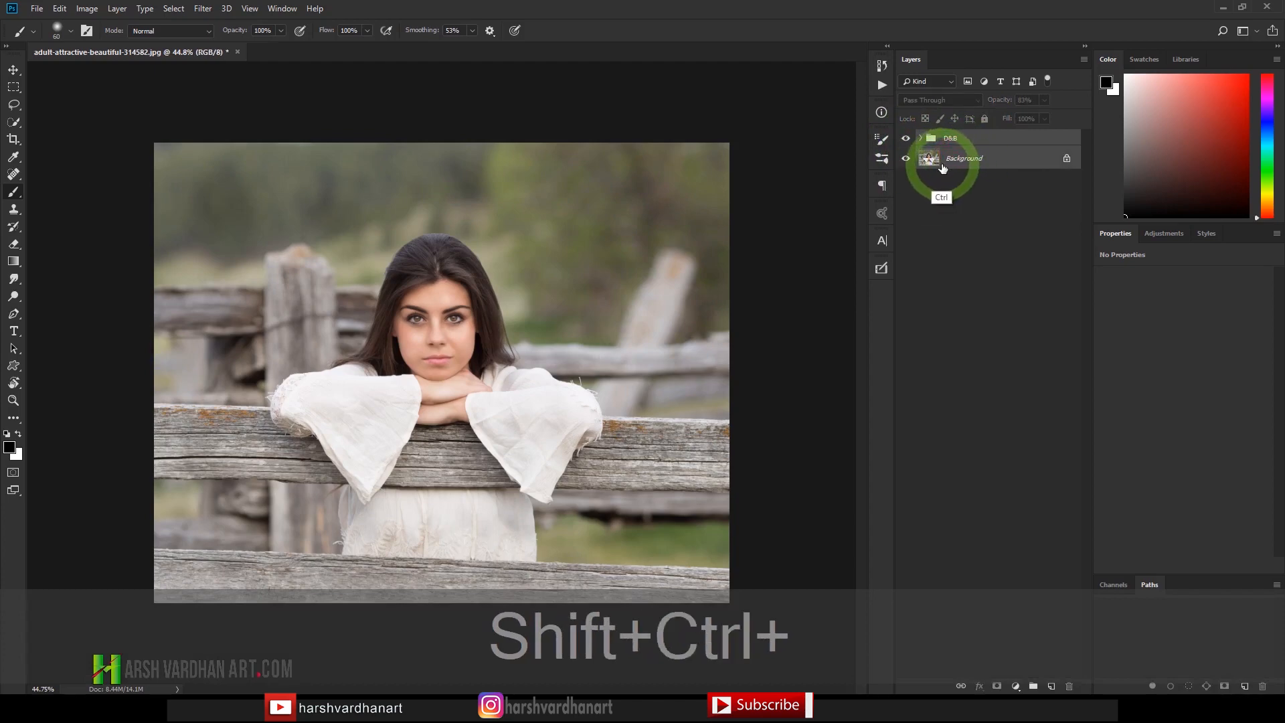
key("shift+ctrl+e")
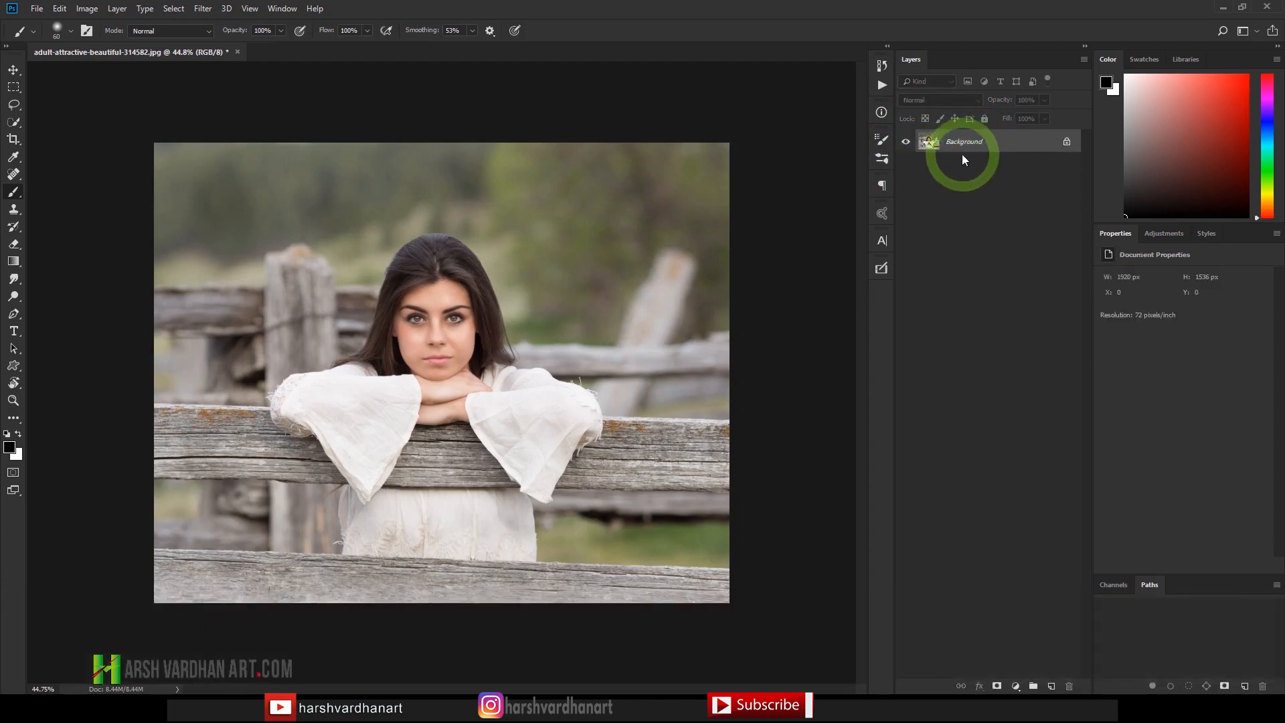
Step: Play the Red Stone-Earth Portrait action on the merged portrait and hide the actions list when it finishes
left_click(883, 86)
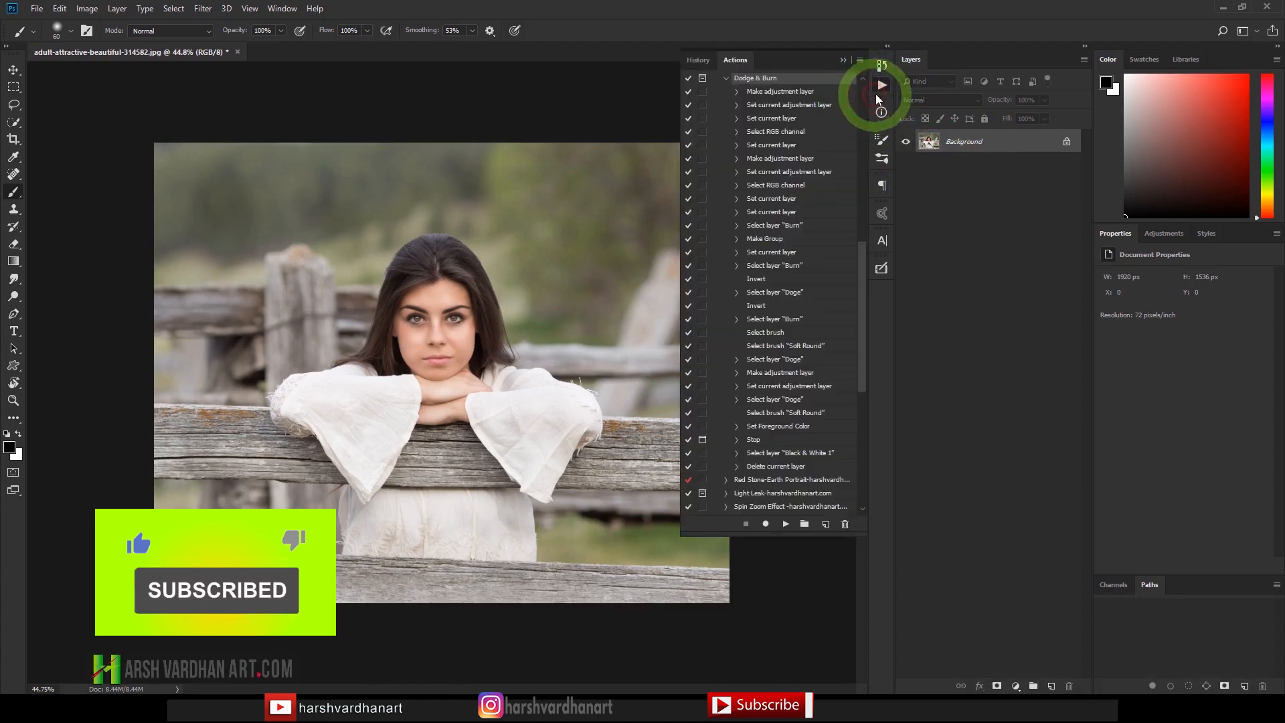
left_click(726, 78)
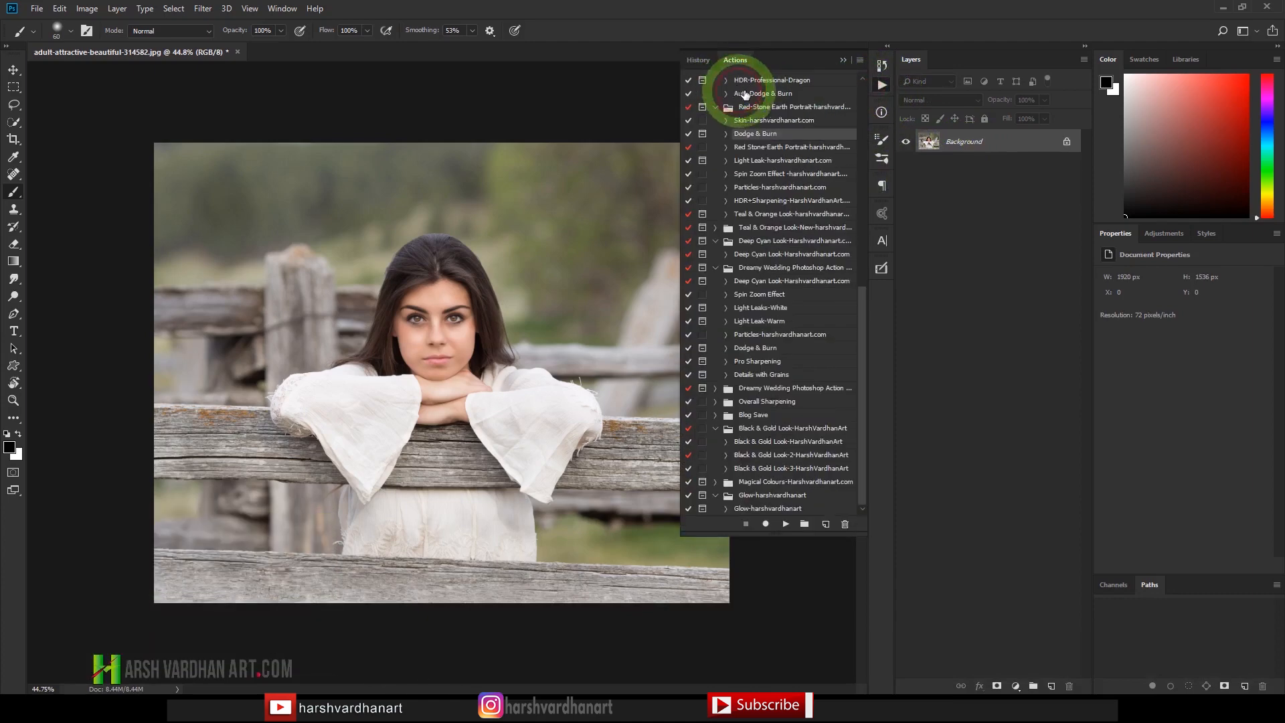
left_click(762, 148)
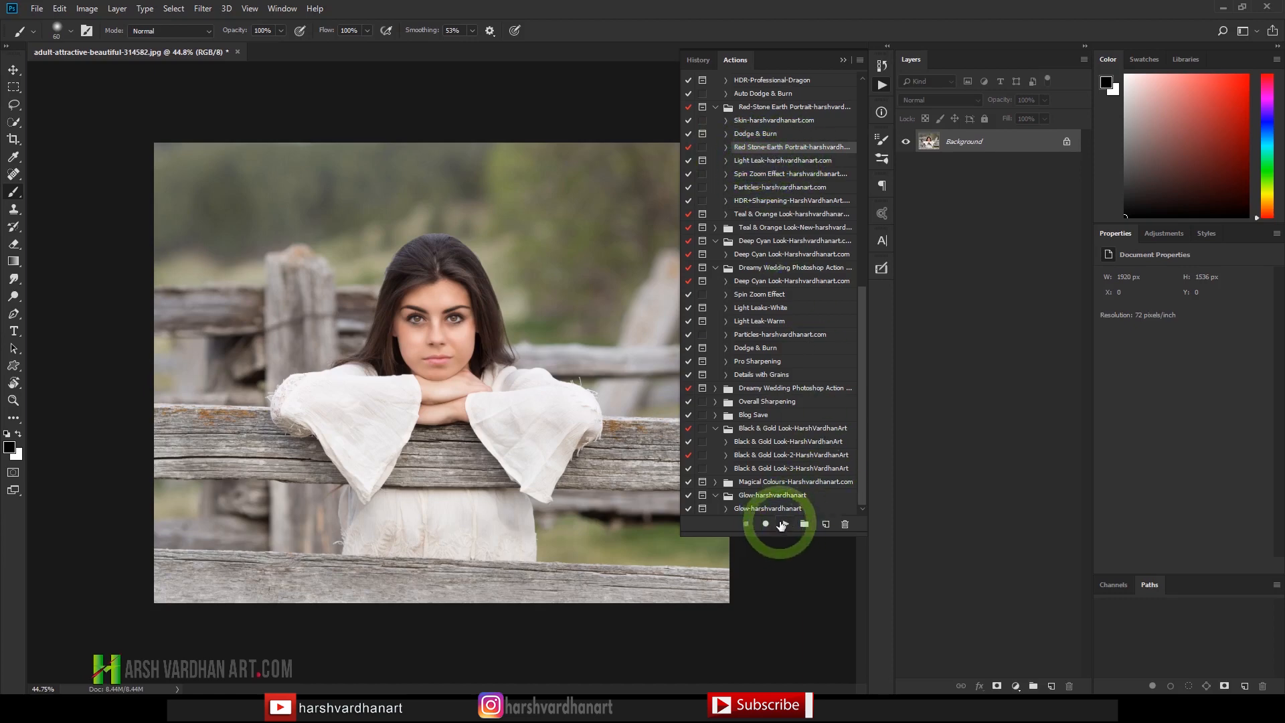
left_click(786, 528)
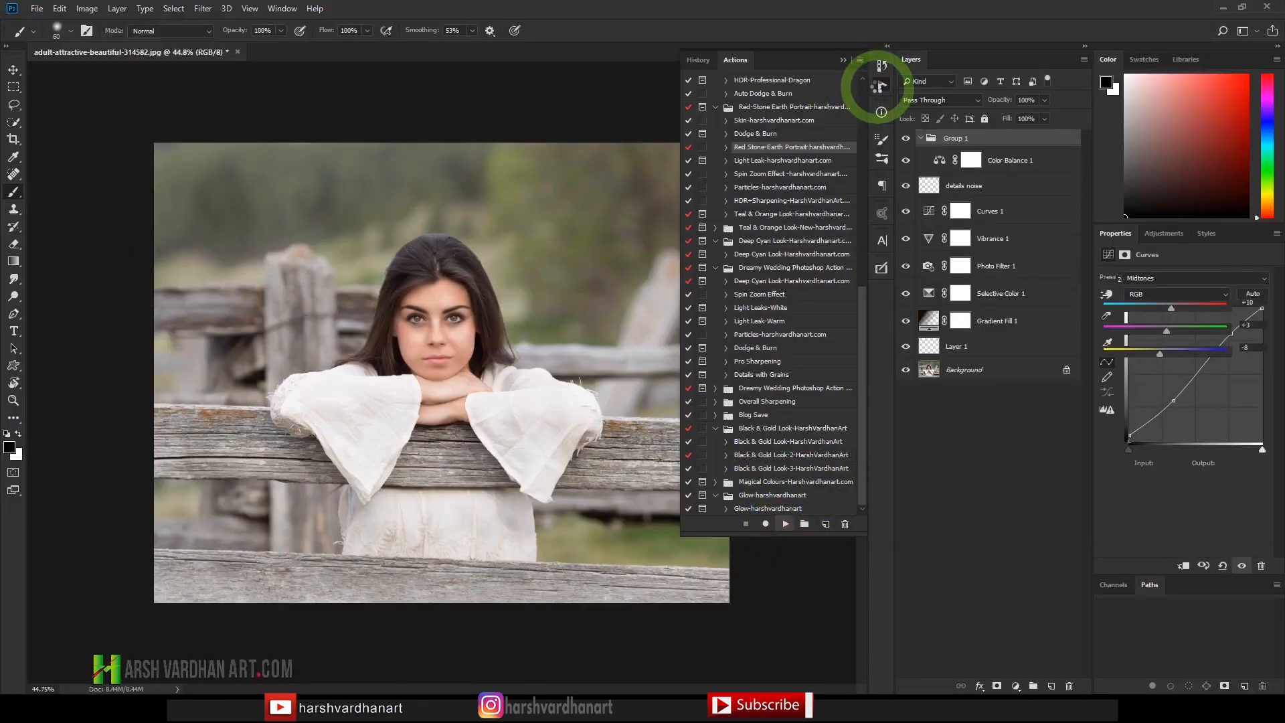
left_click(884, 87)
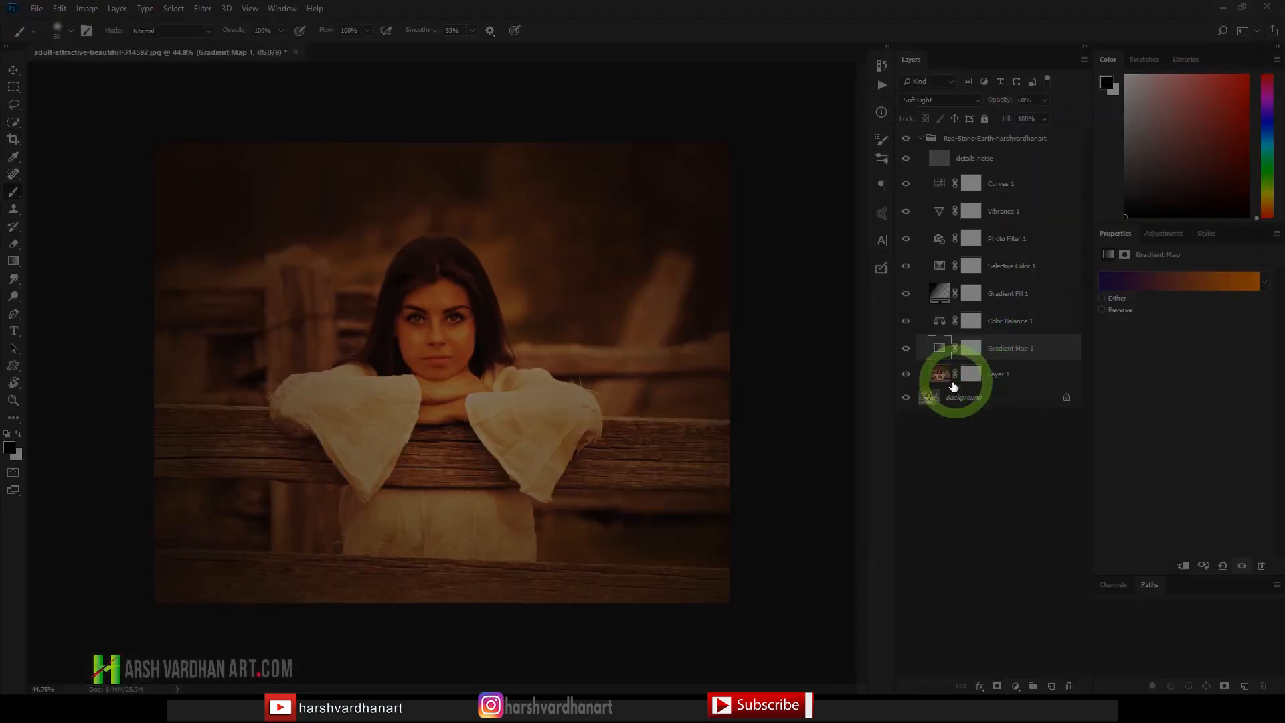
Step: Paint black on the Layer 1 mask over the woman's face and hands with a soft brush enlarged to 150 px
left_click_drag(973, 378, 971, 349)
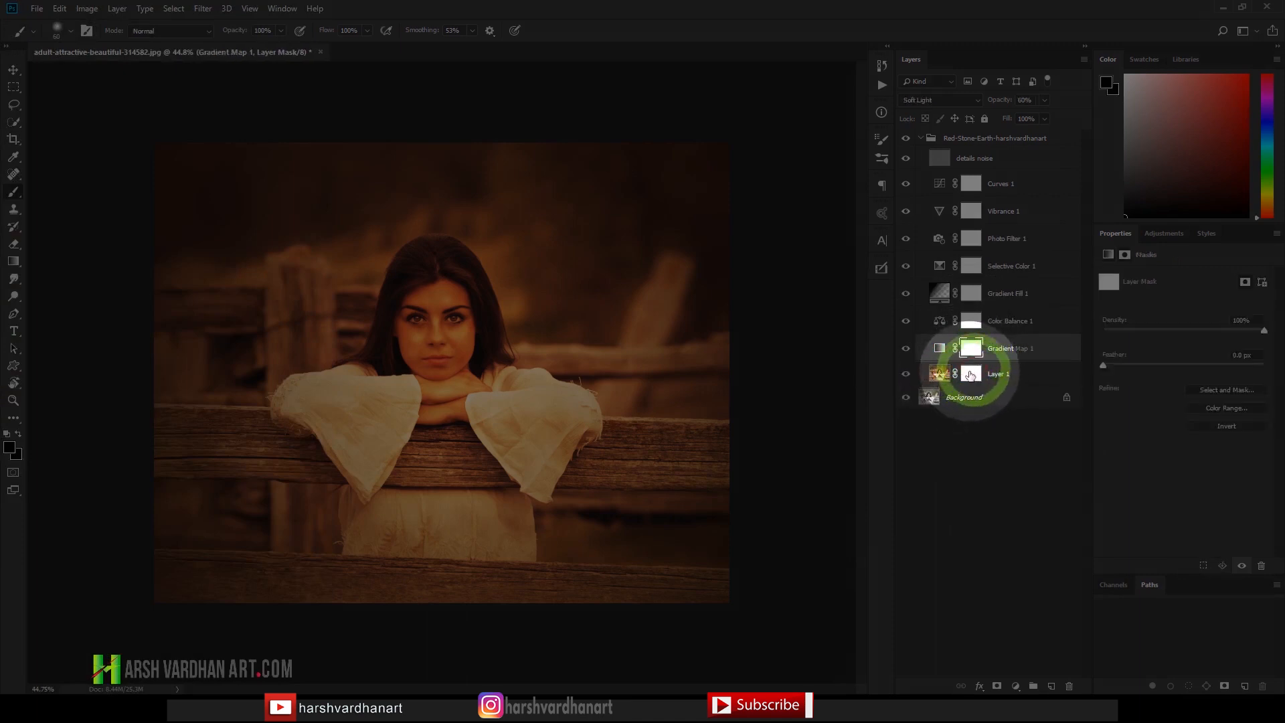
left_click(970, 373)
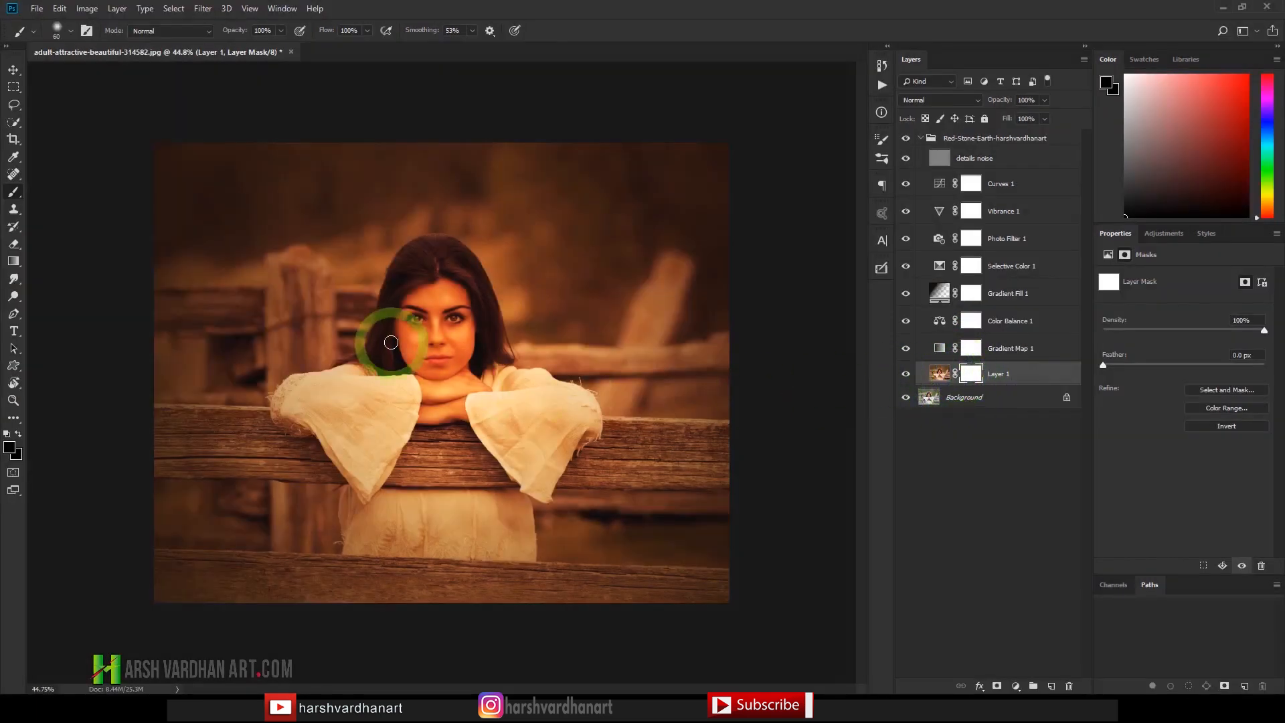
right_click(390, 361)
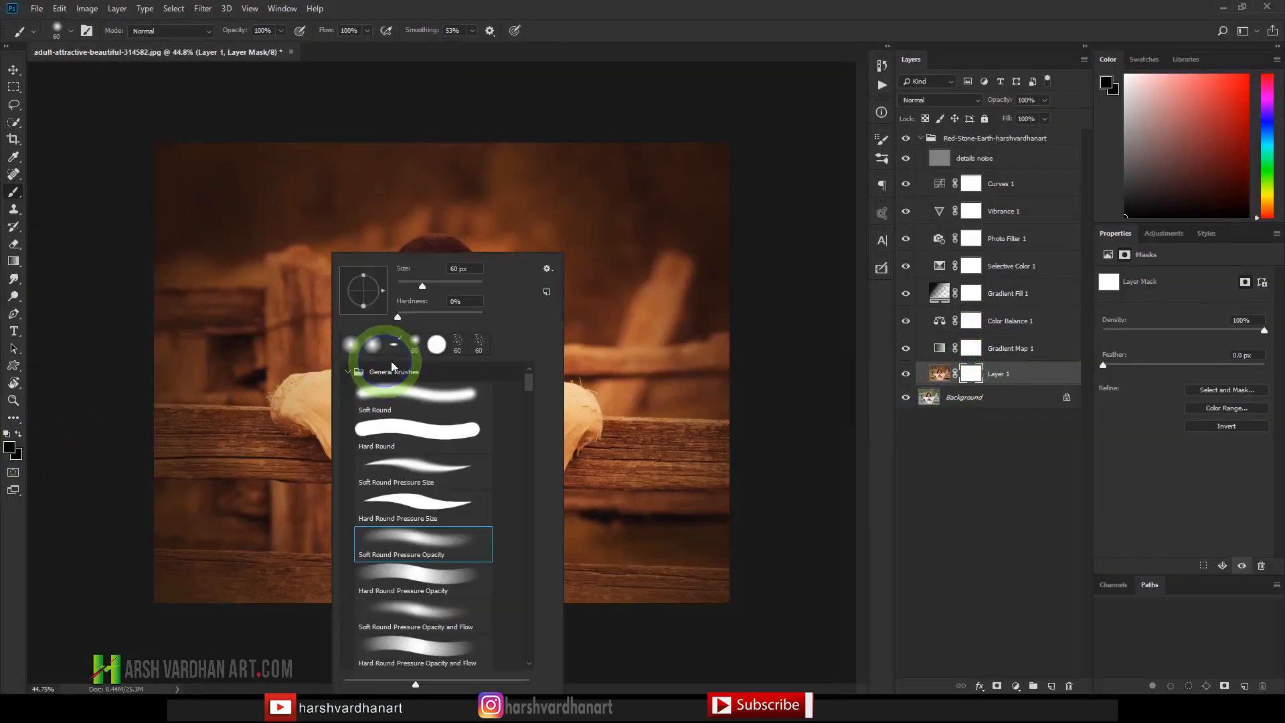
left_click(656, 26)
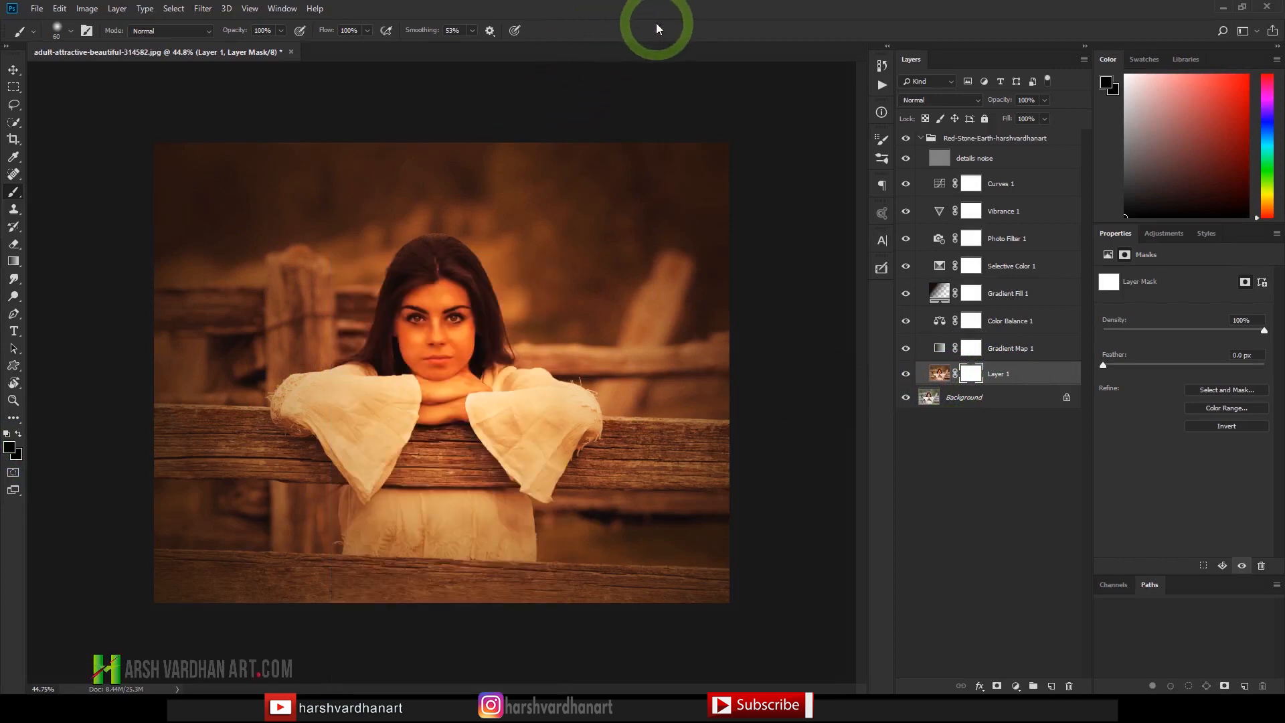
left_click_drag(428, 338, 429, 346)
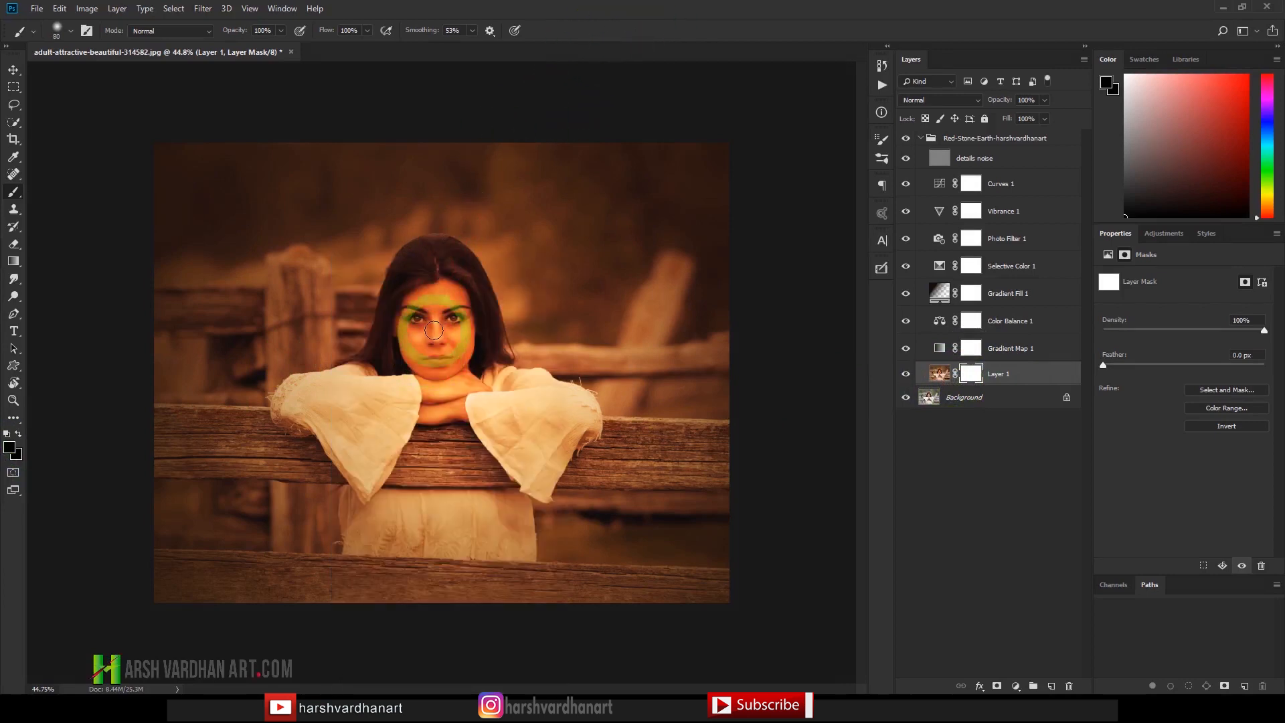
key("bracketright")
key("bracketright")
key("bracketright")
key("bracketright")
key("bracketright")
key("bracketright")
mouse_move(419, 312)
left_mouse_down()
mouse_move(446, 312)
mouse_move(412, 361)
mouse_move(450, 344)
mouse_move(416, 349)
mouse_move(460, 316)
mouse_move(428, 383)
left_mouse_up()
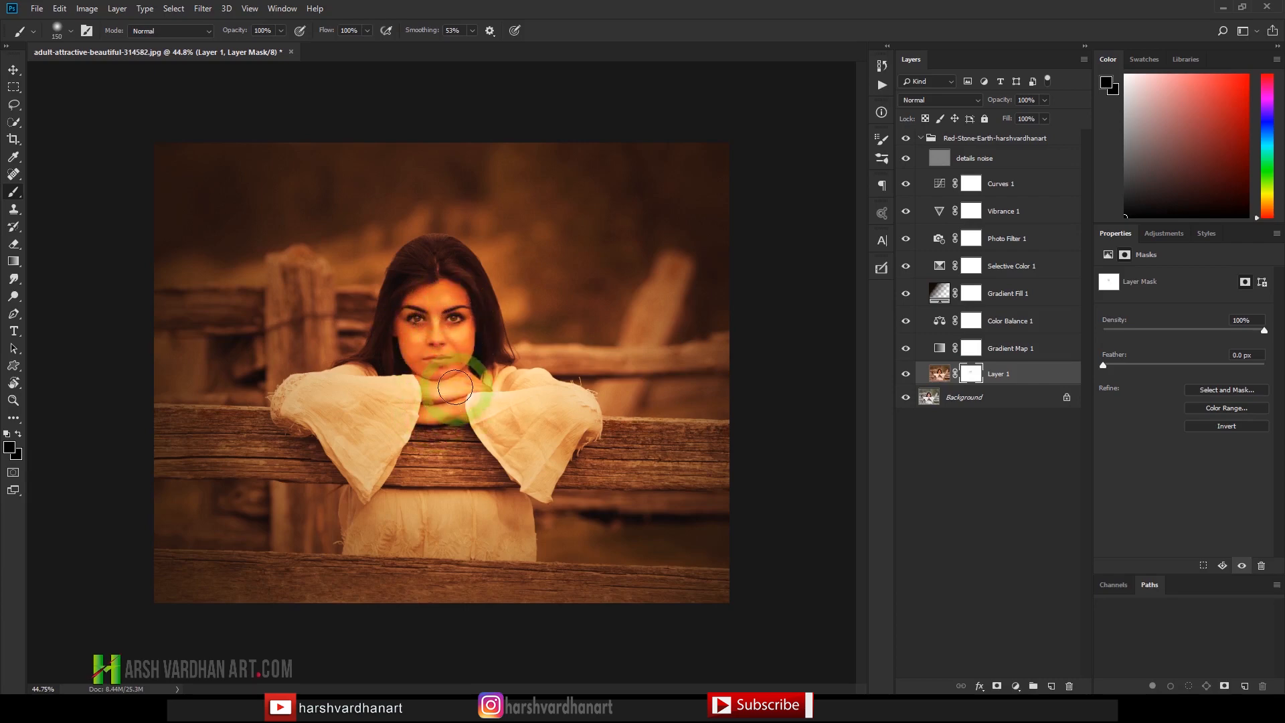
mouse_move(454, 331)
left_mouse_down()
mouse_move(423, 291)
mouse_move(462, 334)
mouse_move(420, 334)
mouse_move(464, 313)
mouse_move(407, 326)
mouse_move(434, 316)
mouse_move(410, 329)
mouse_move(442, 352)
mouse_move(417, 360)
mouse_move(458, 348)
mouse_move(442, 415)
left_mouse_up()
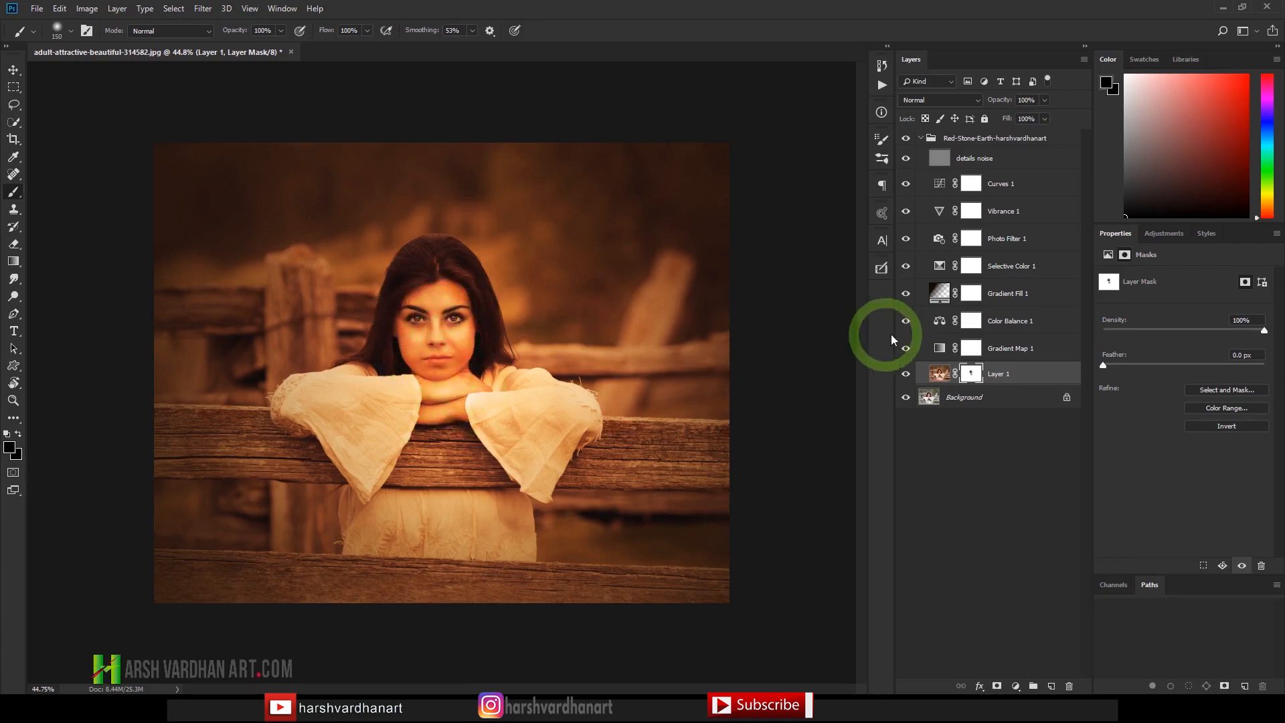
Step: Paint black on the Gradient Map 1 mask over the woman's face, hands and sleeves, enlarging the soft brush to 200 px
left_click(969, 348)
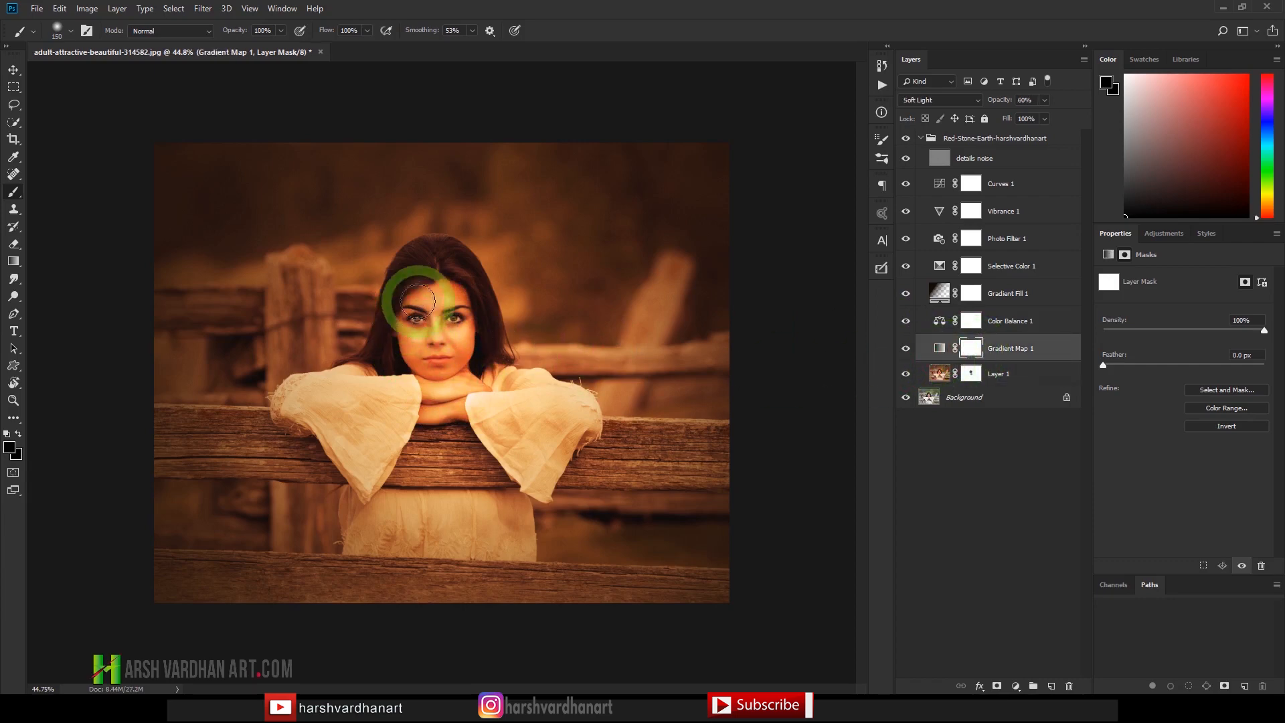
mouse_move(416, 287)
left_mouse_down()
mouse_move(434, 367)
mouse_move(418, 313)
mouse_move(444, 294)
mouse_move(468, 340)
mouse_move(446, 297)
mouse_move(465, 357)
mouse_move(456, 320)
mouse_move(411, 310)
mouse_move(417, 345)
mouse_move(453, 343)
left_mouse_up()
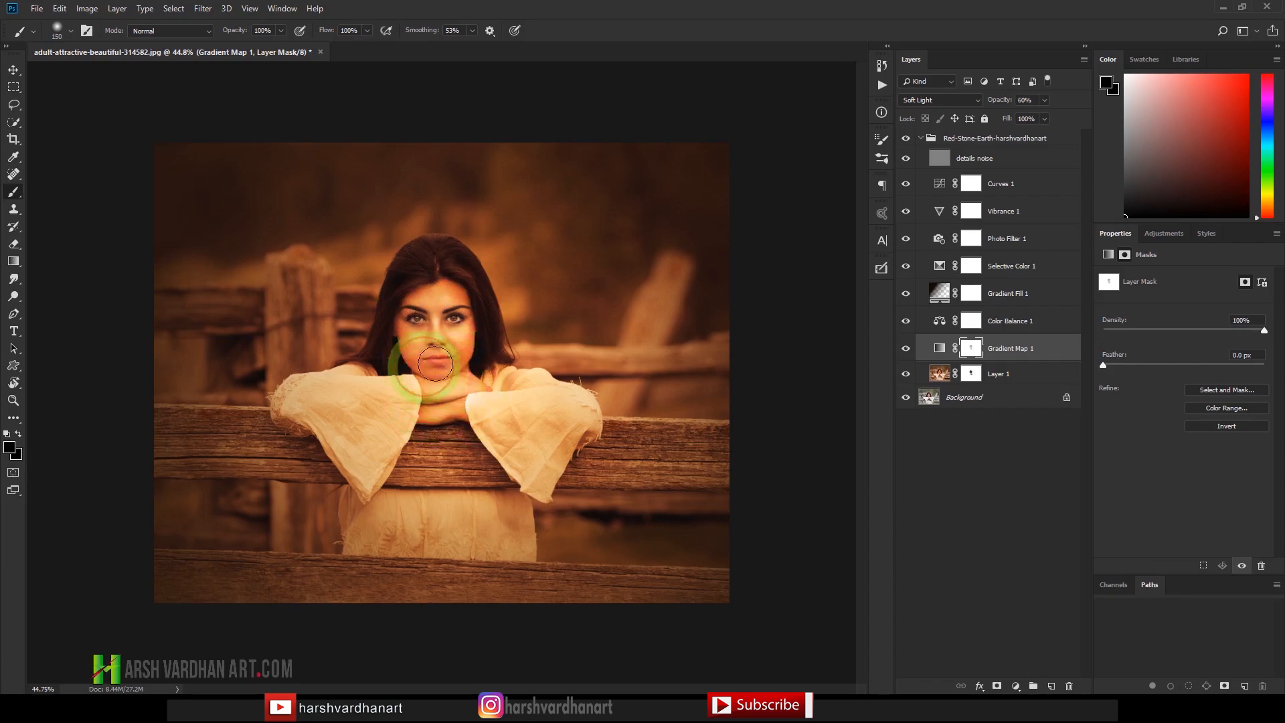
mouse_move(435, 364)
left_mouse_down()
mouse_move(434, 301)
mouse_move(407, 310)
mouse_move(472, 332)
mouse_move(463, 370)
mouse_move(409, 359)
left_mouse_up()
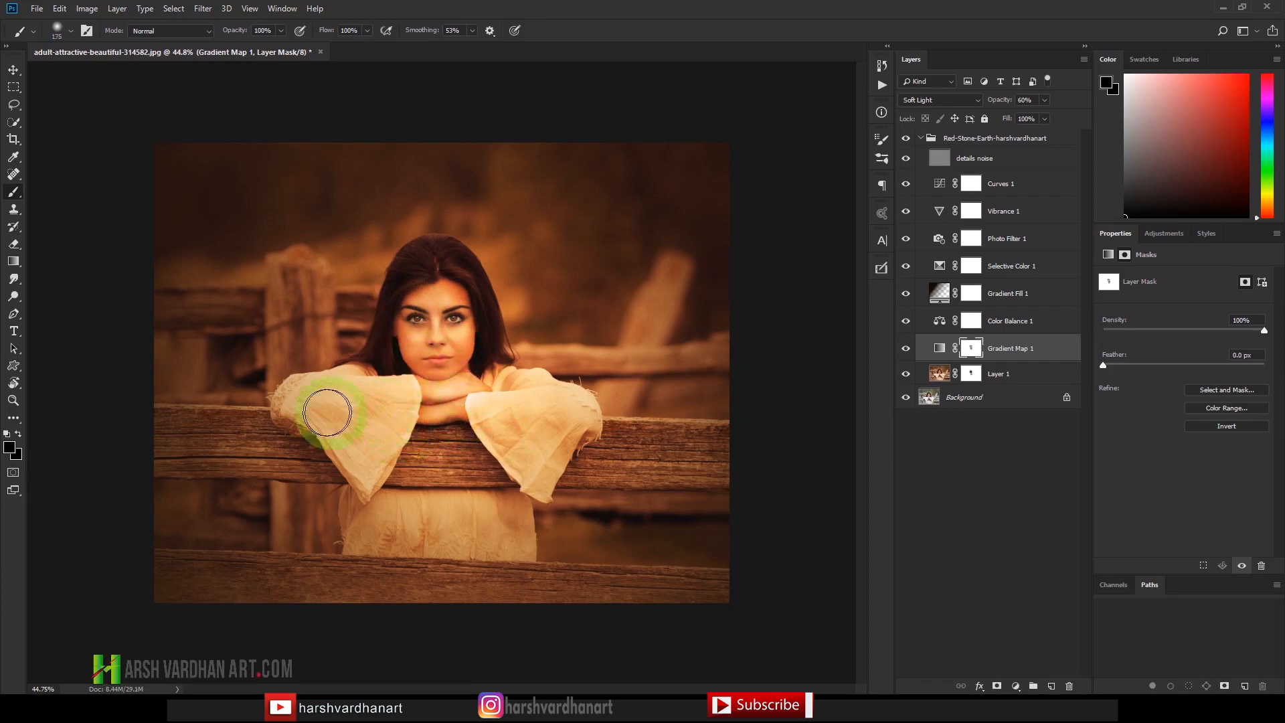
mouse_move(362, 453)
left_mouse_down()
mouse_move(398, 430)
mouse_move(425, 513)
mouse_move(384, 537)
mouse_move(460, 544)
mouse_move(491, 526)
mouse_move(524, 547)
mouse_move(506, 436)
mouse_move(541, 411)
left_mouse_up()
left_click_drag(527, 466, 444, 406)
key("alt+[")
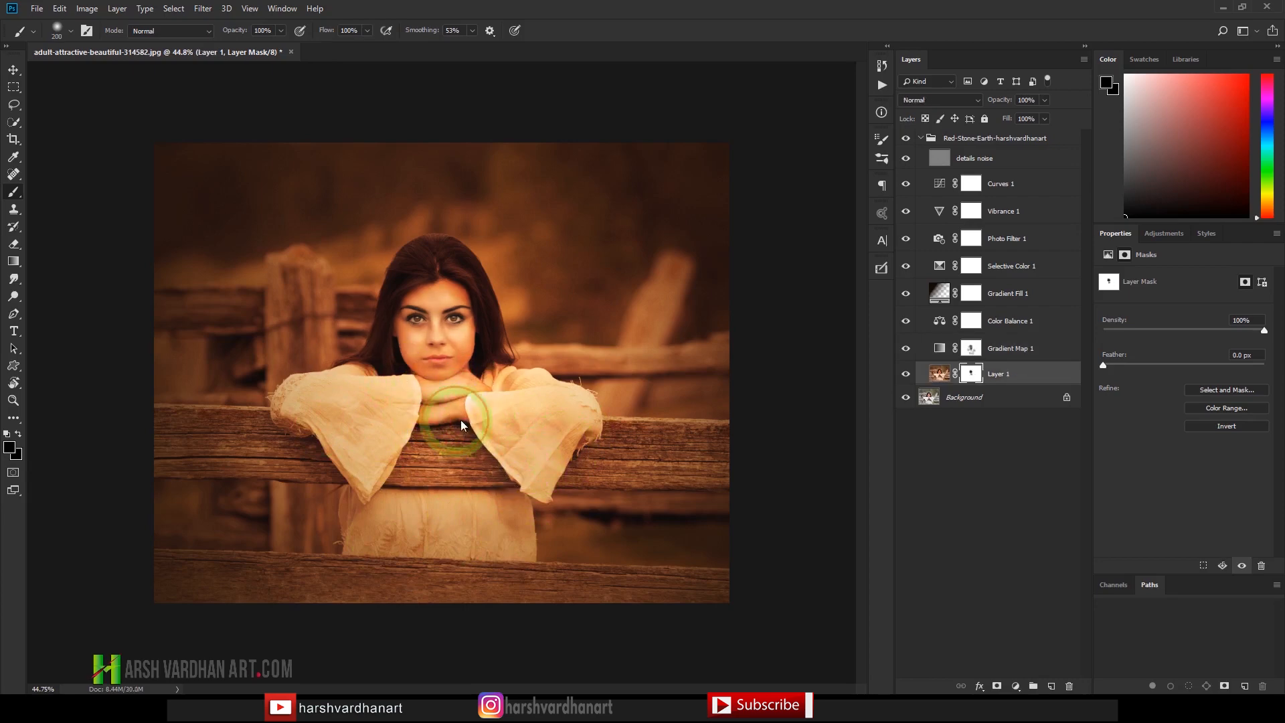
left_click(970, 349)
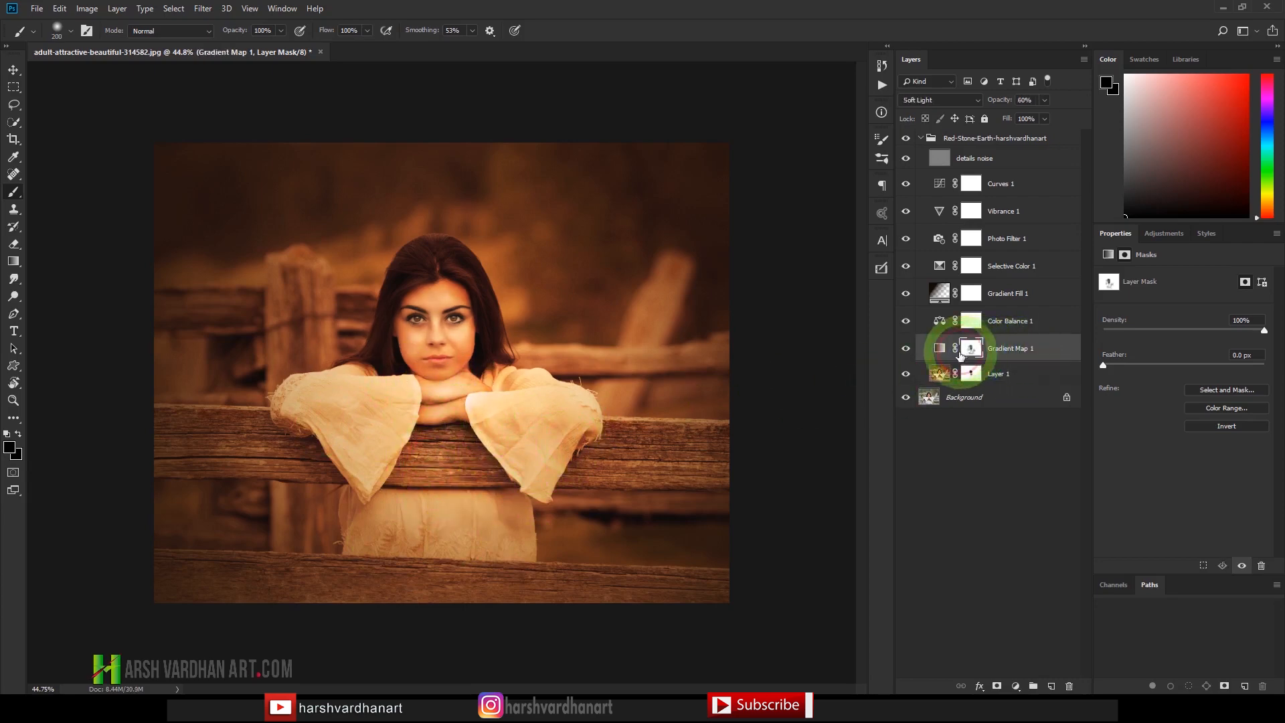
mouse_move(474, 343)
left_mouse_down()
mouse_move(430, 288)
mouse_move(402, 310)
mouse_move(488, 359)
left_mouse_up()
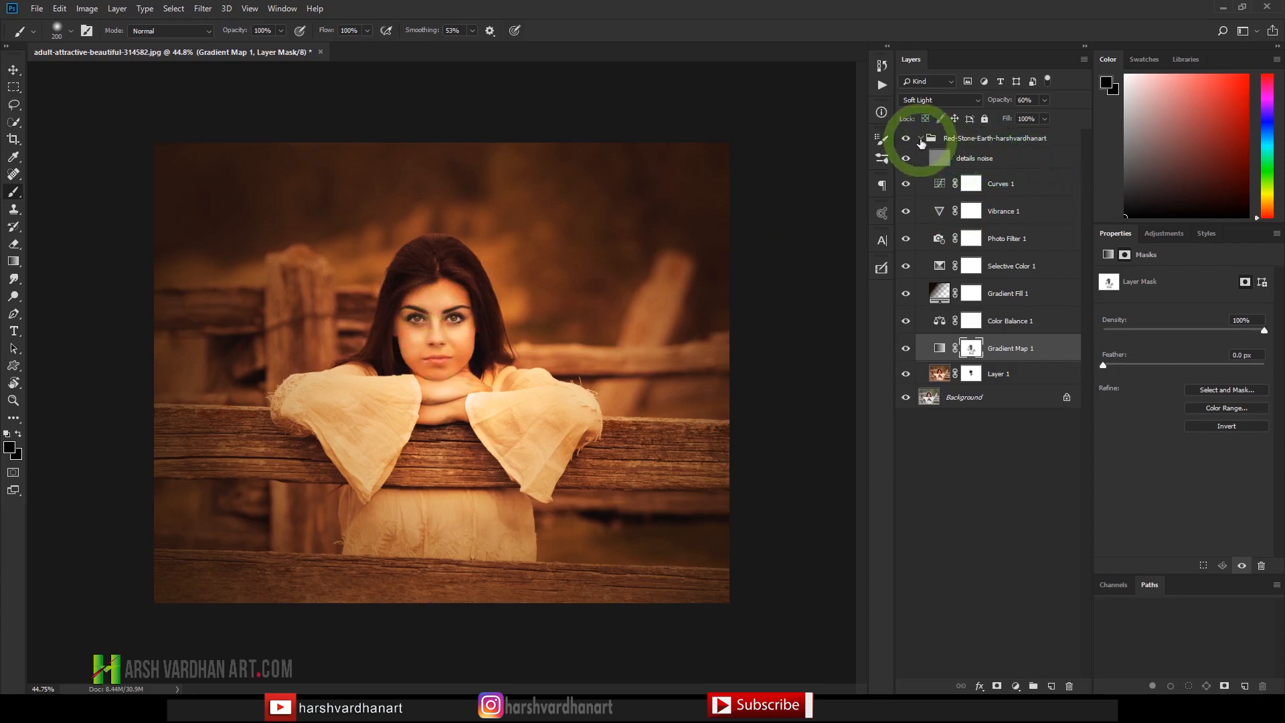
Step: Collapse the Red-Stone-Earth group and compare the portrait before and after the color look by switching the group's visibility
left_click(922, 142)
left_click(920, 139)
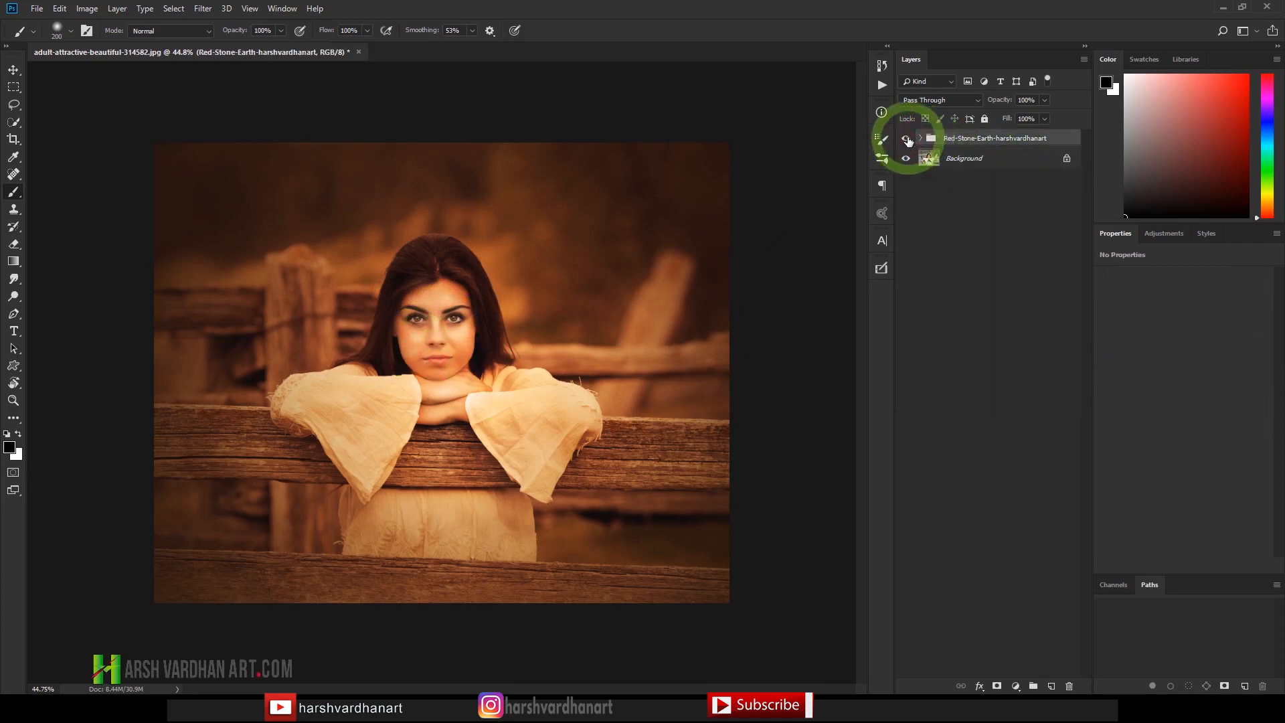
left_click(907, 139)
left_click(907, 140)
left_click(908, 140)
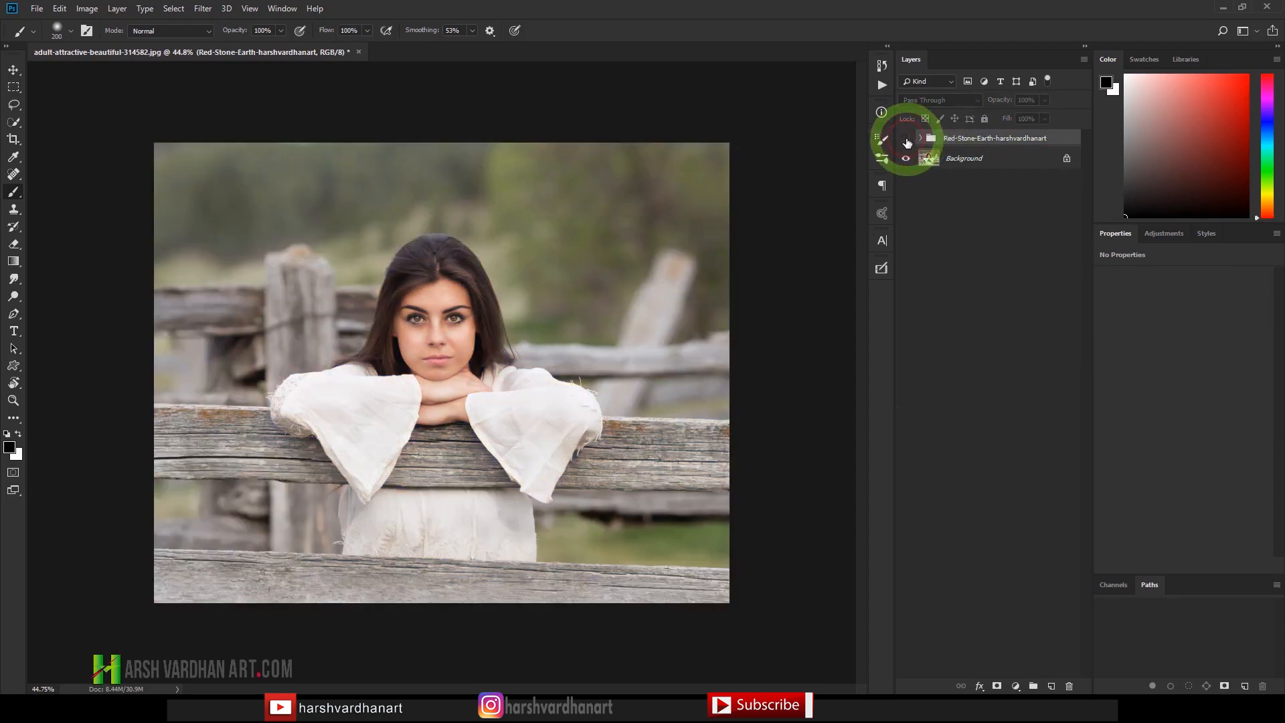
left_click(907, 140)
left_click(906, 139)
left_click(906, 139)
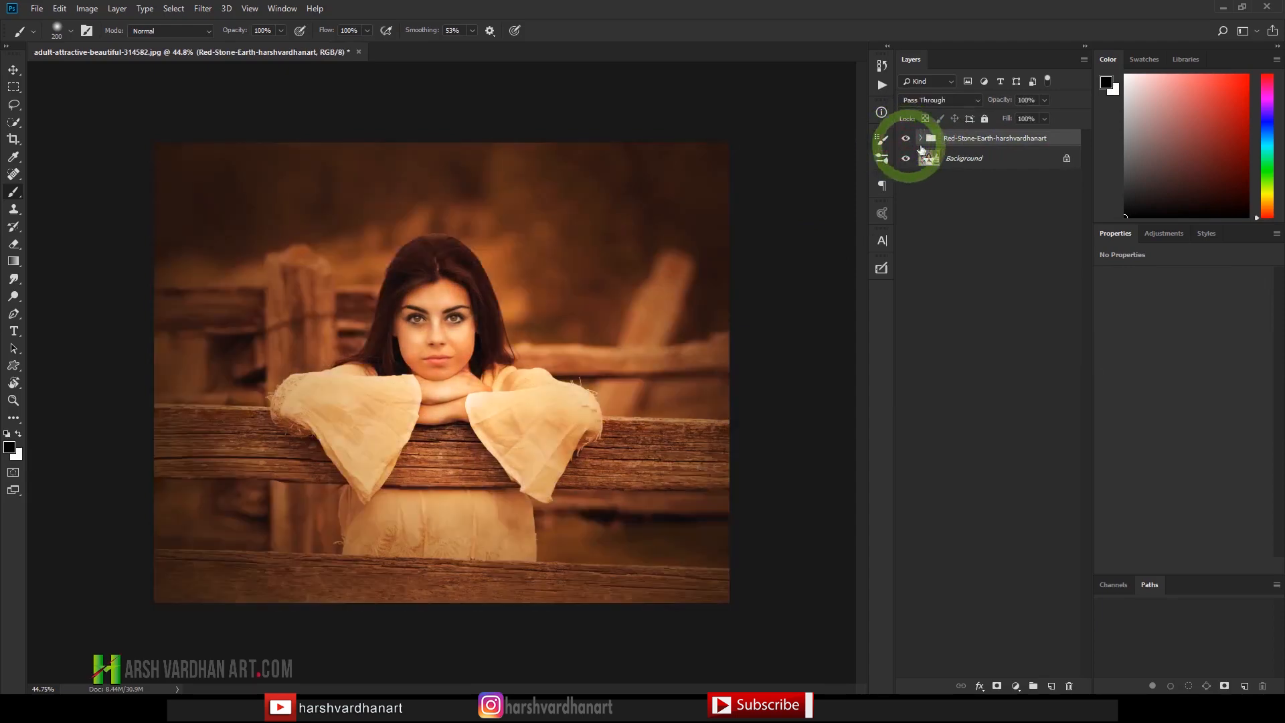
Step: Merge the Red-Stone-Earth group with the Background layer into a single layer
key("shift")
left_click(960, 161, "shift")
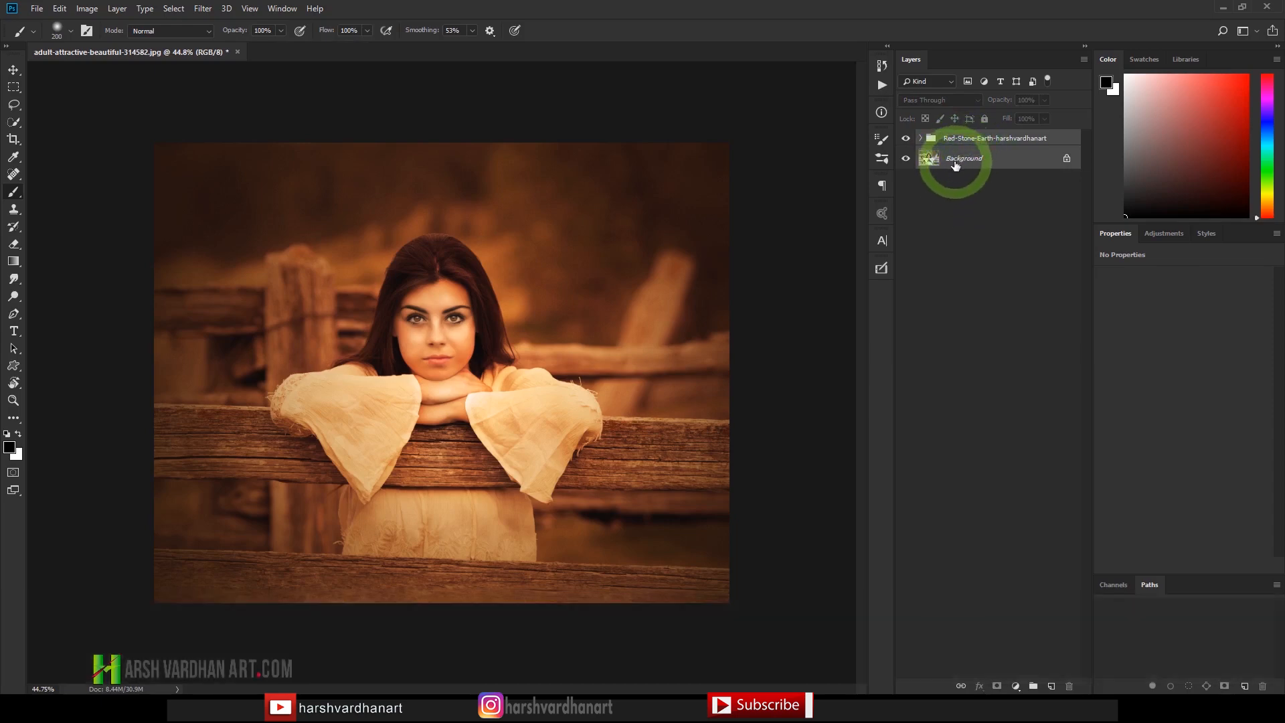
key("ctrl")
key("ctrl+e")
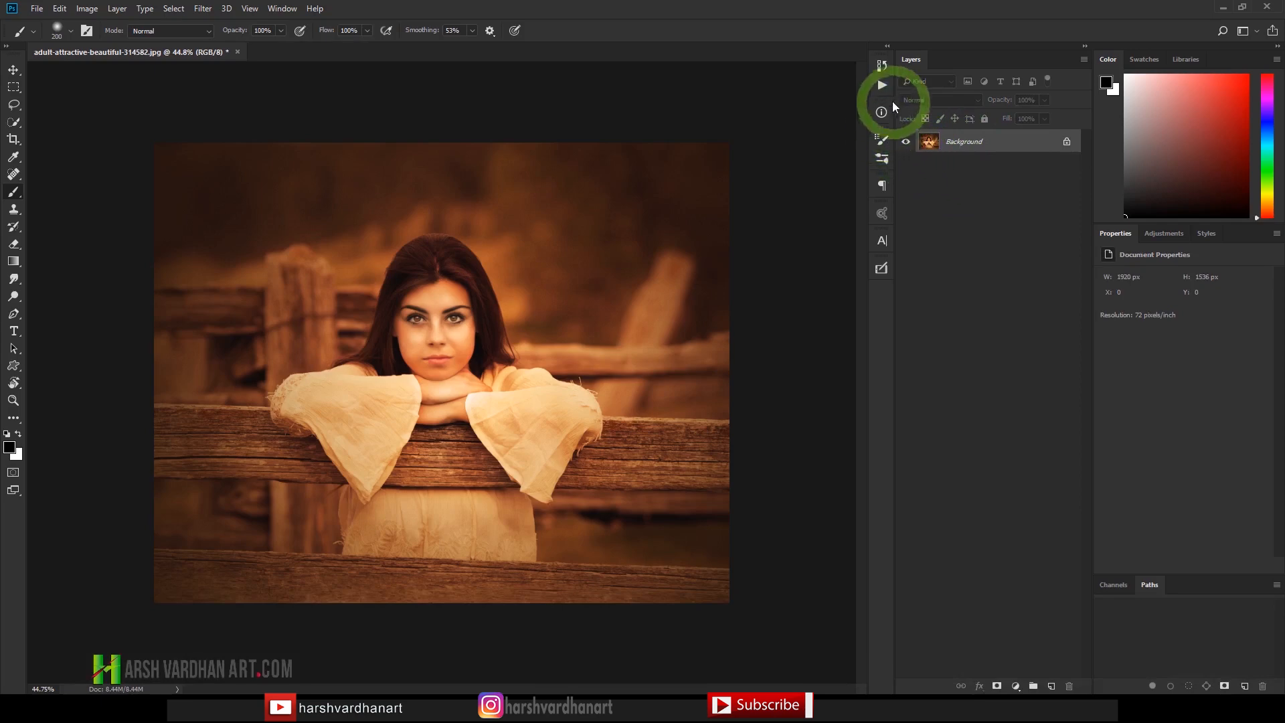
Step: Play the Light Leak action from the Red-Stone Earth Portrait set on the merged portrait
left_click(883, 86)
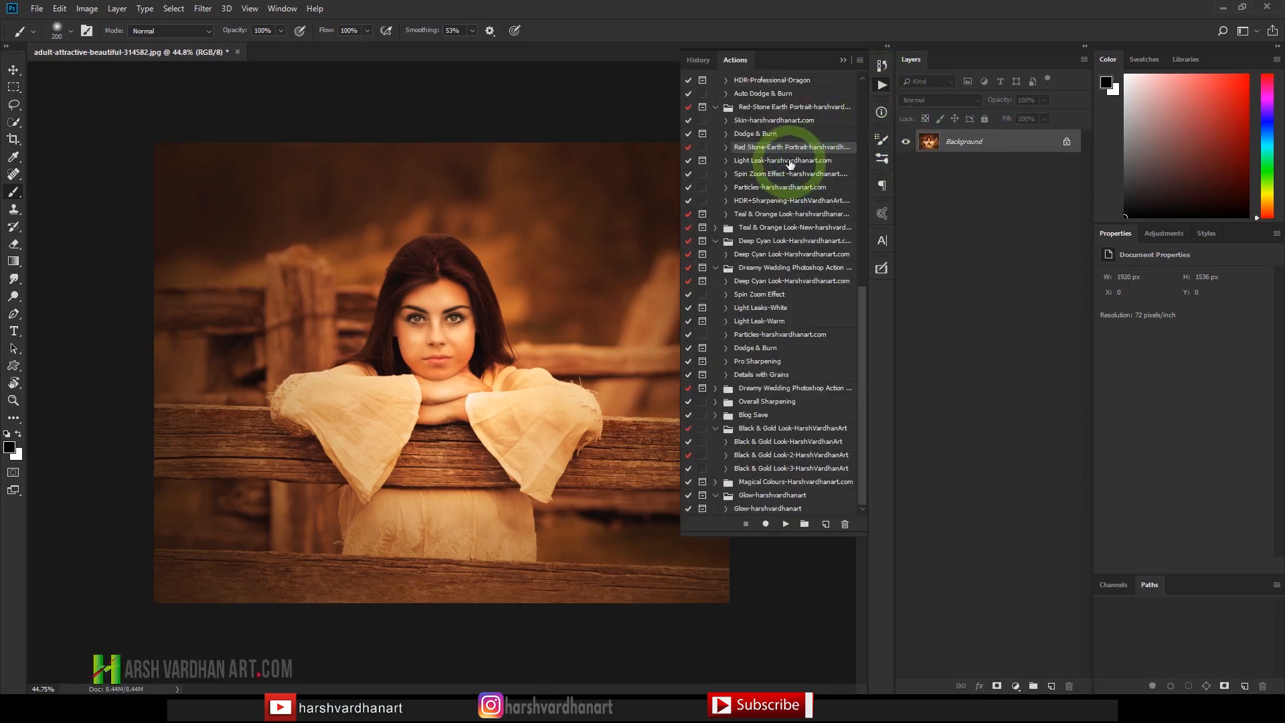
left_click(781, 165)
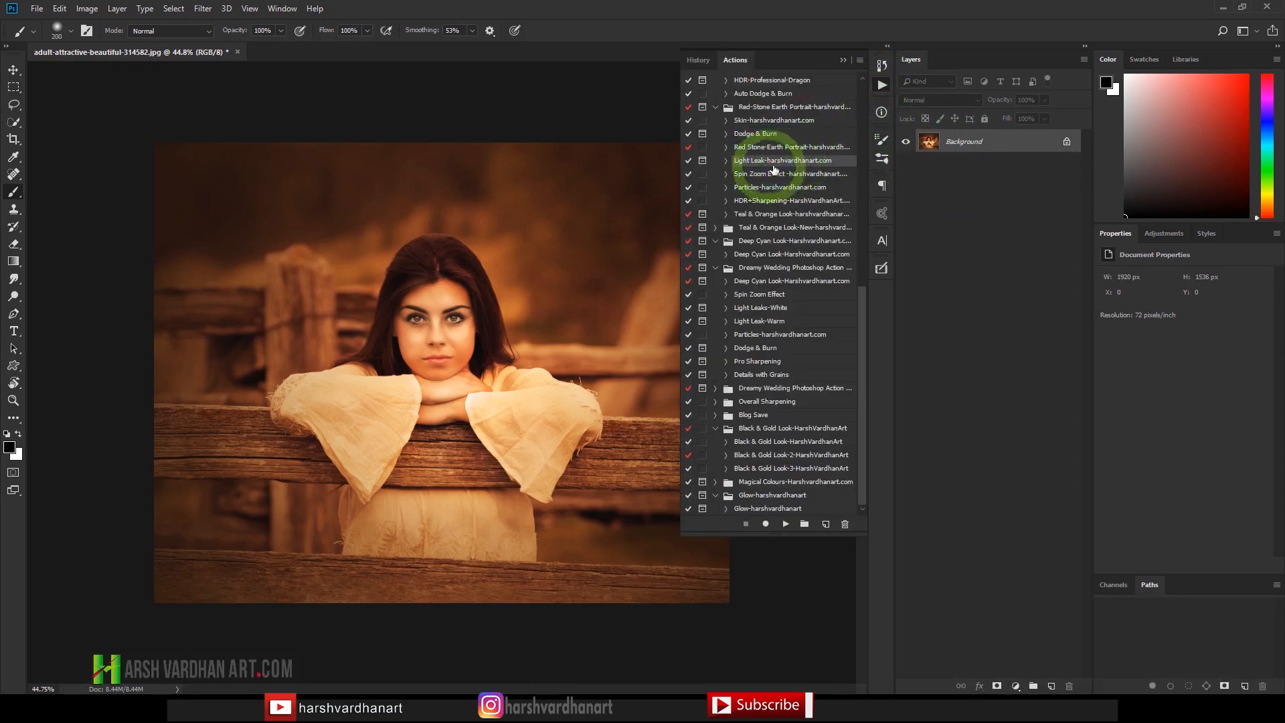
left_click(787, 525)
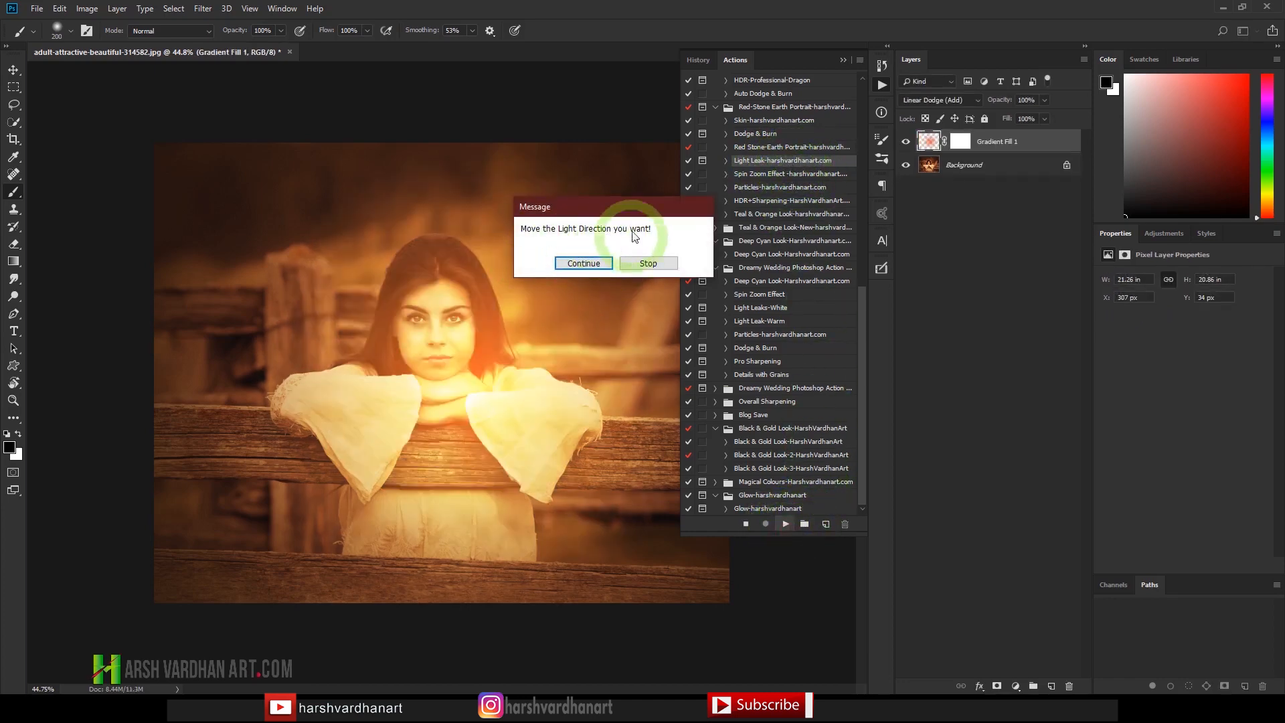
left_click_drag(622, 213, 615, 228)
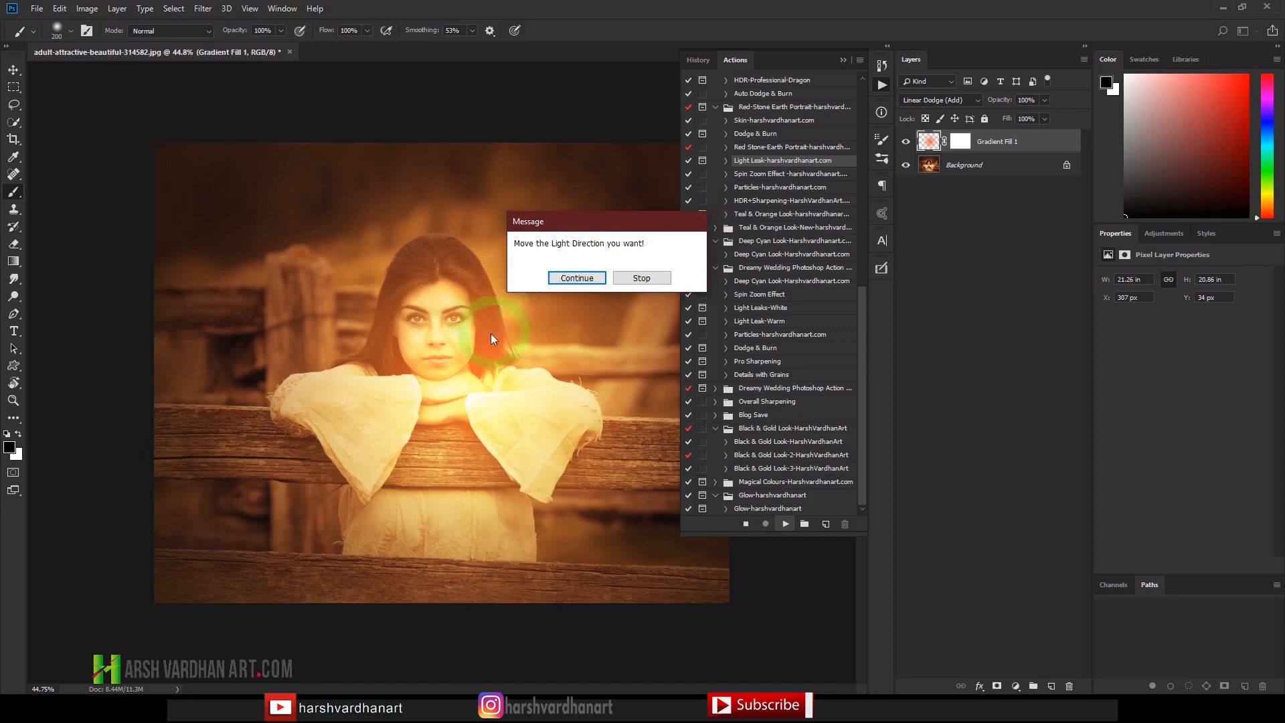
Step: Move the light leak glow over the background at the portrait's upper right, apply the transform and set the layer's opacity to 78%
left_click(589, 279)
left_click(881, 84)
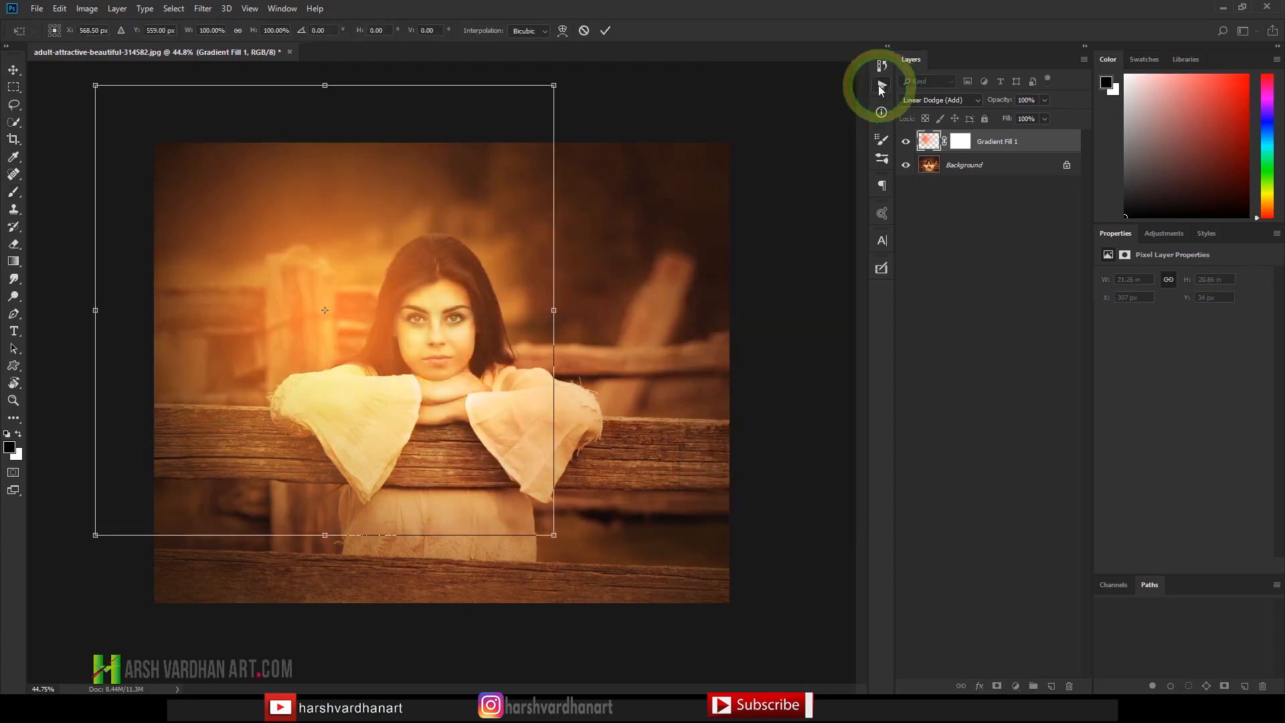
left_click_drag(291, 292, 622, 253)
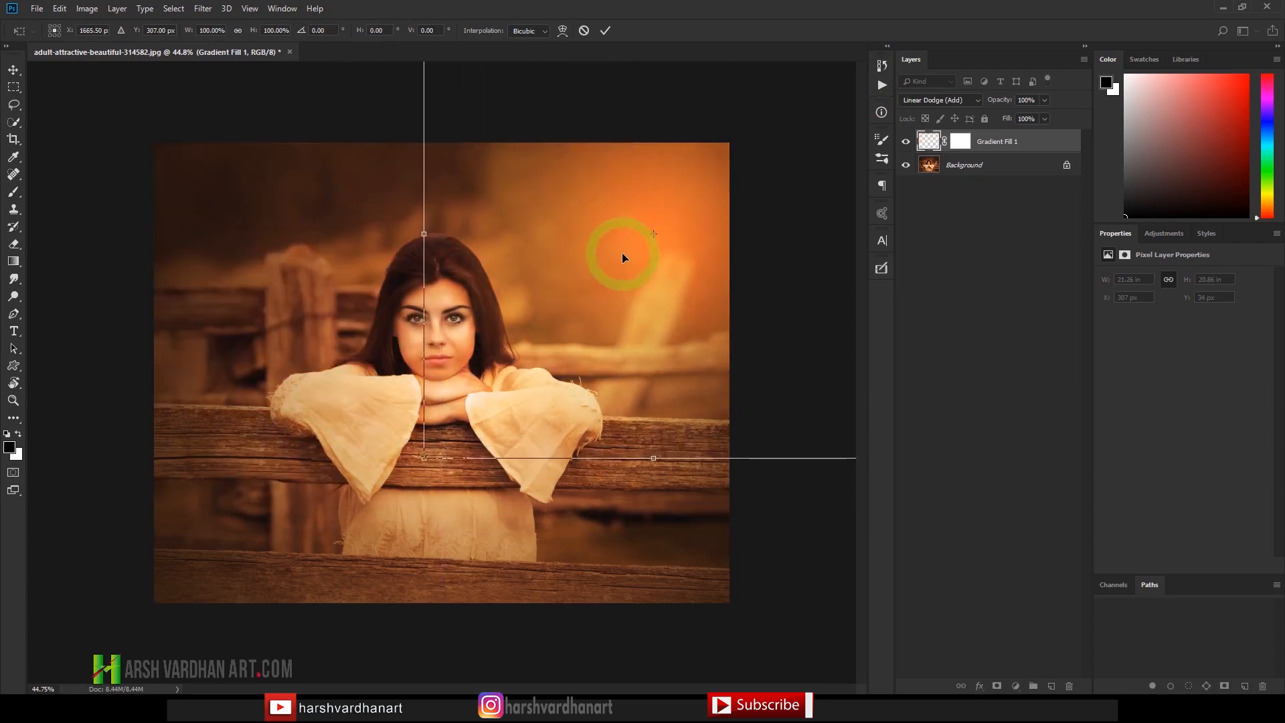
left_click(606, 31)
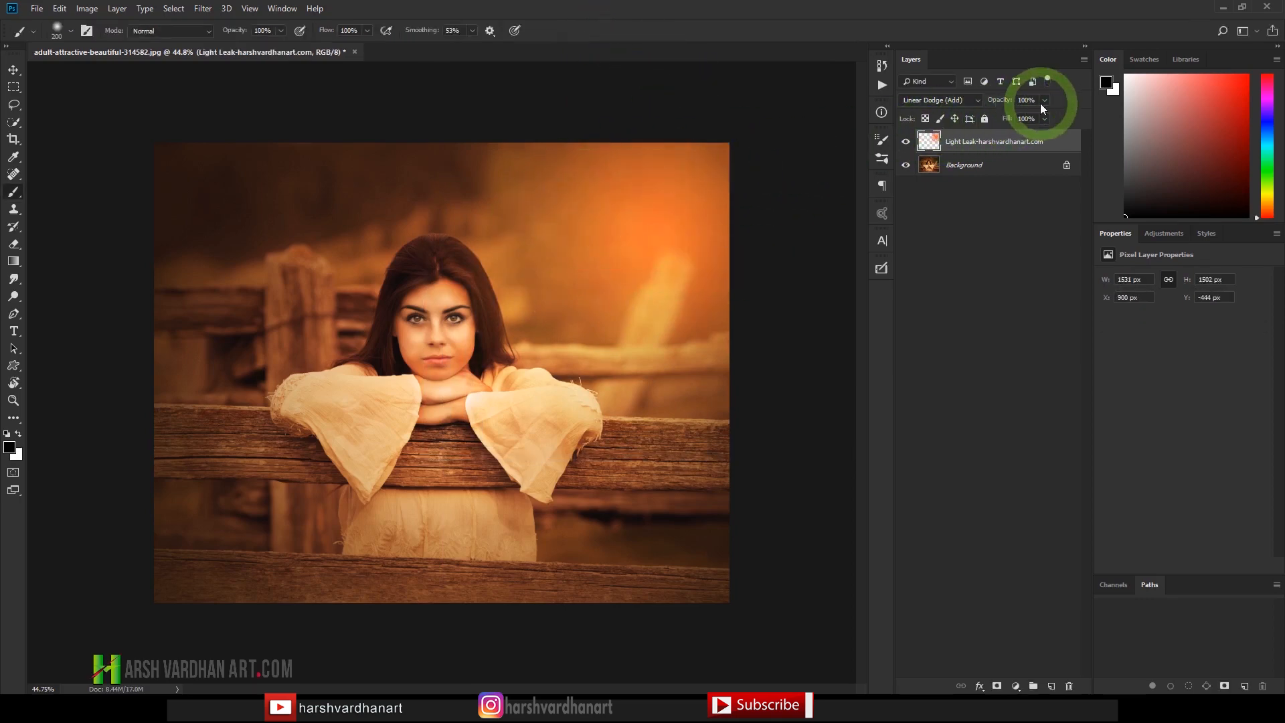
left_click(1045, 102)
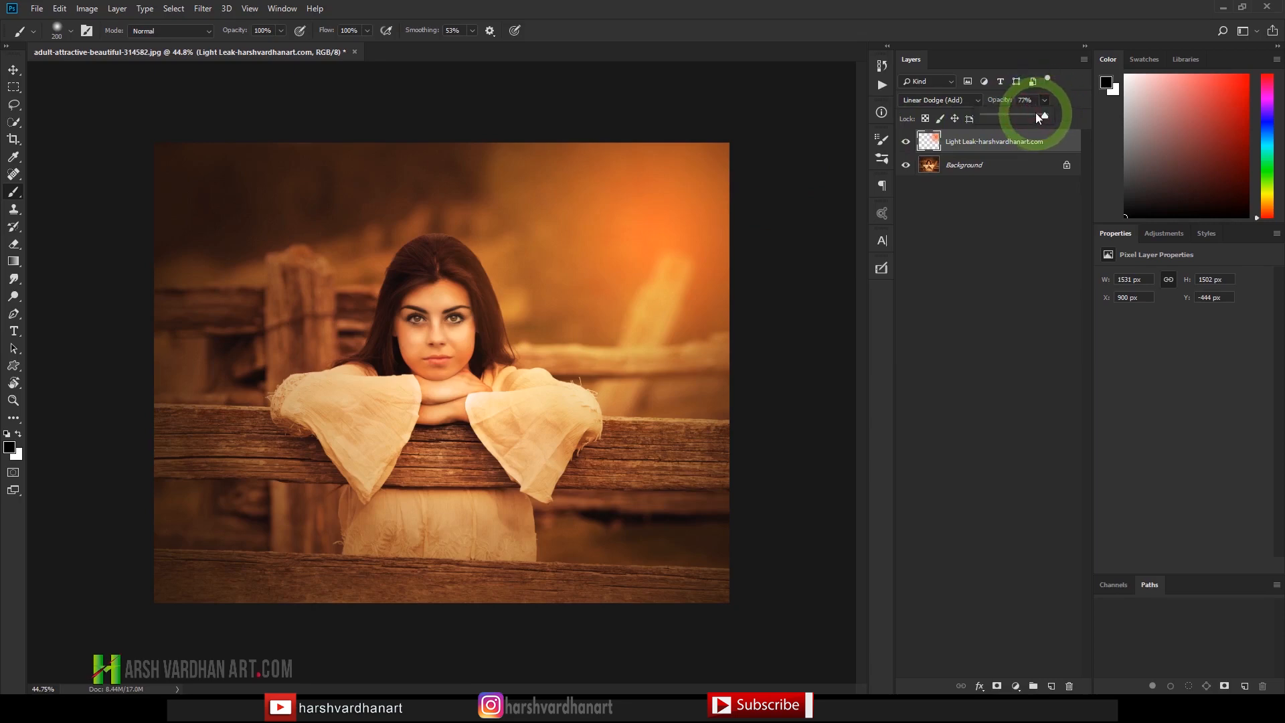
left_click_drag(1036, 114, 1036, 116)
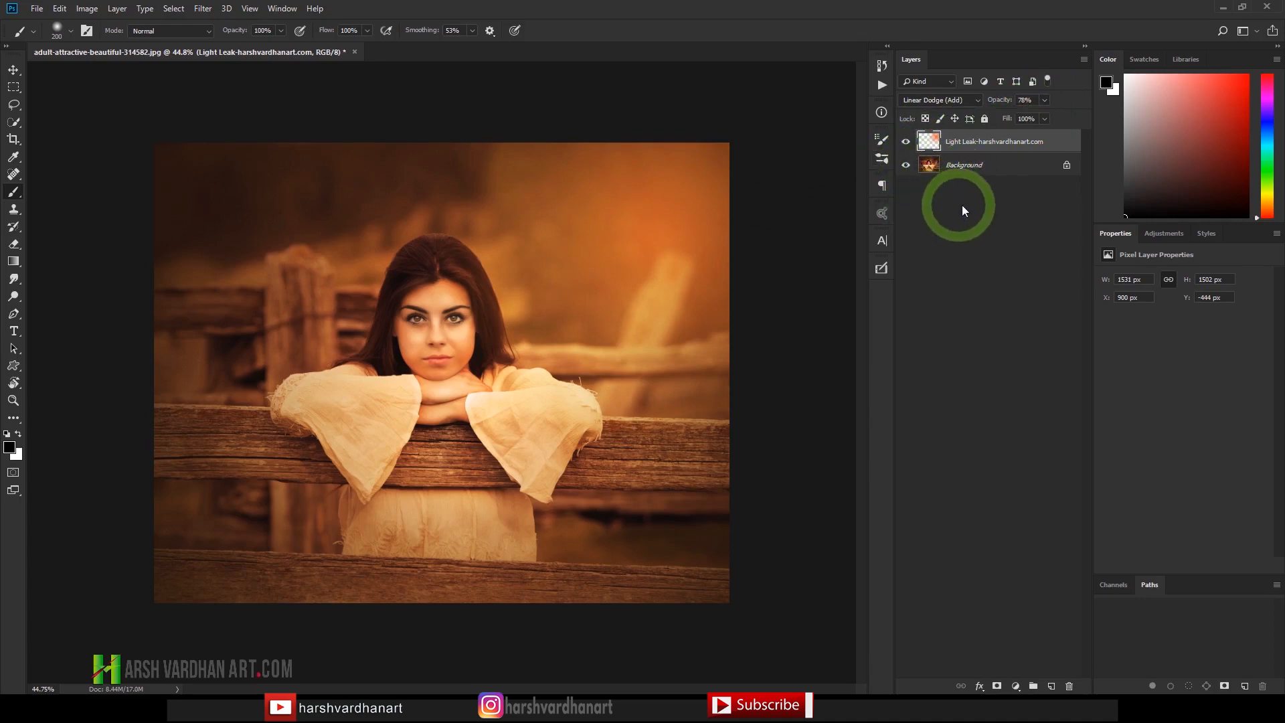
Step: Duplicate the Light Leak layer and move the copy's glow to the upper-left background of the portrait
key("ctrl+j")
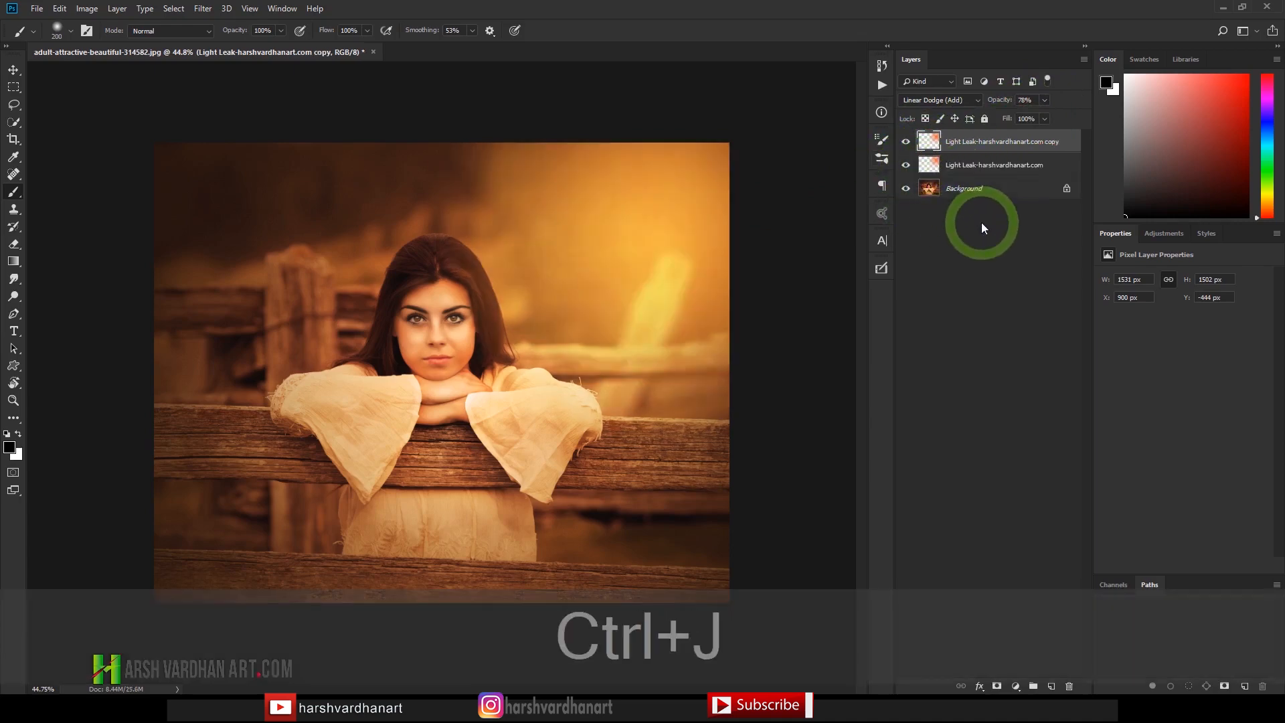
key("ctrl+t")
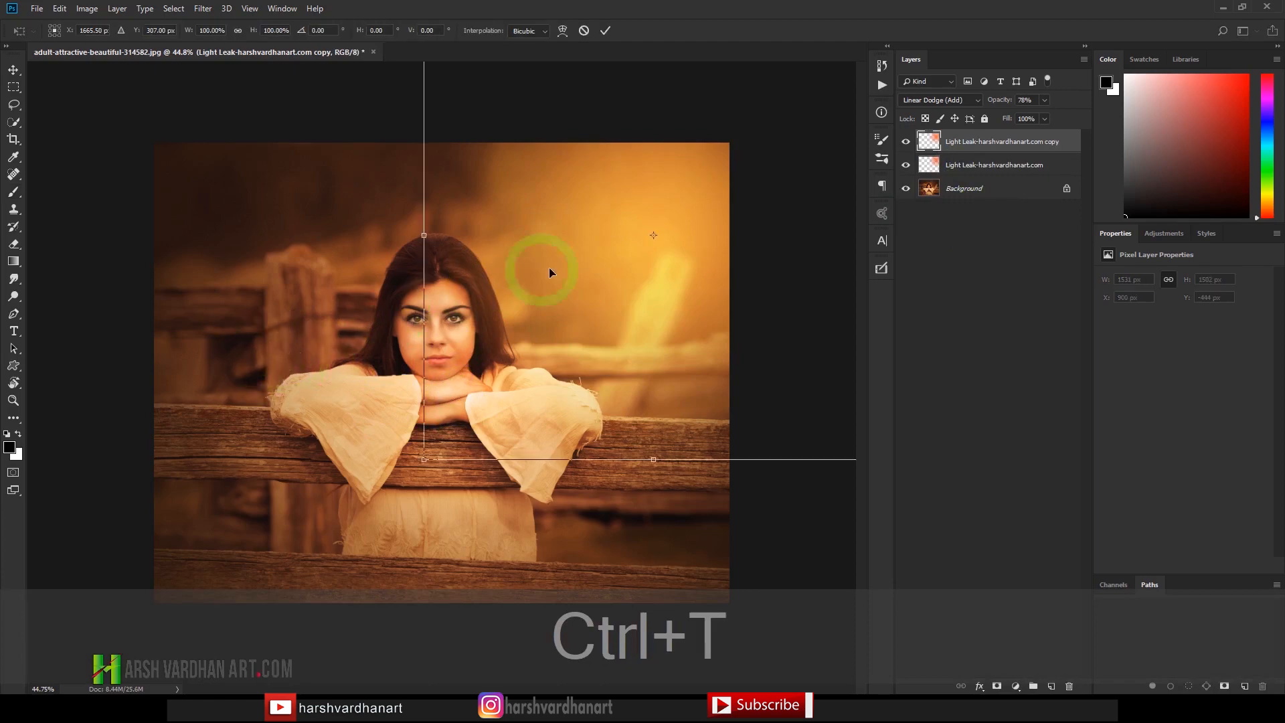
right_click(564, 268)
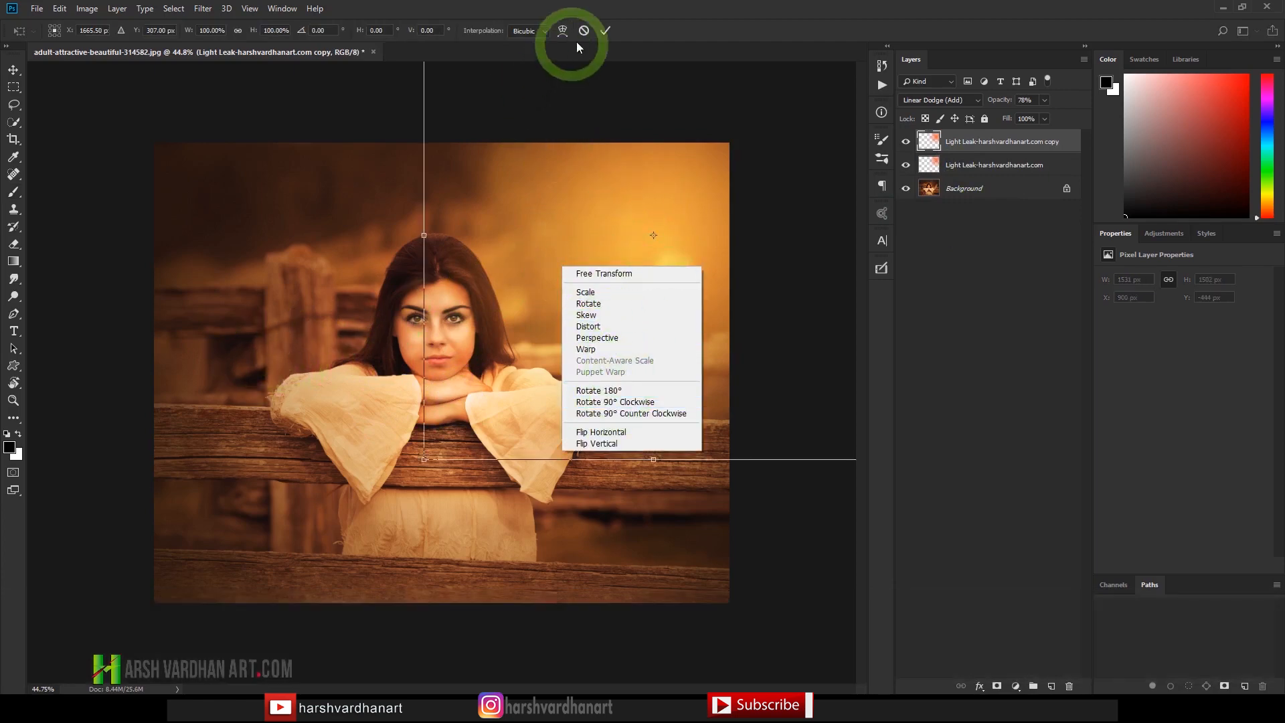
left_click(605, 30)
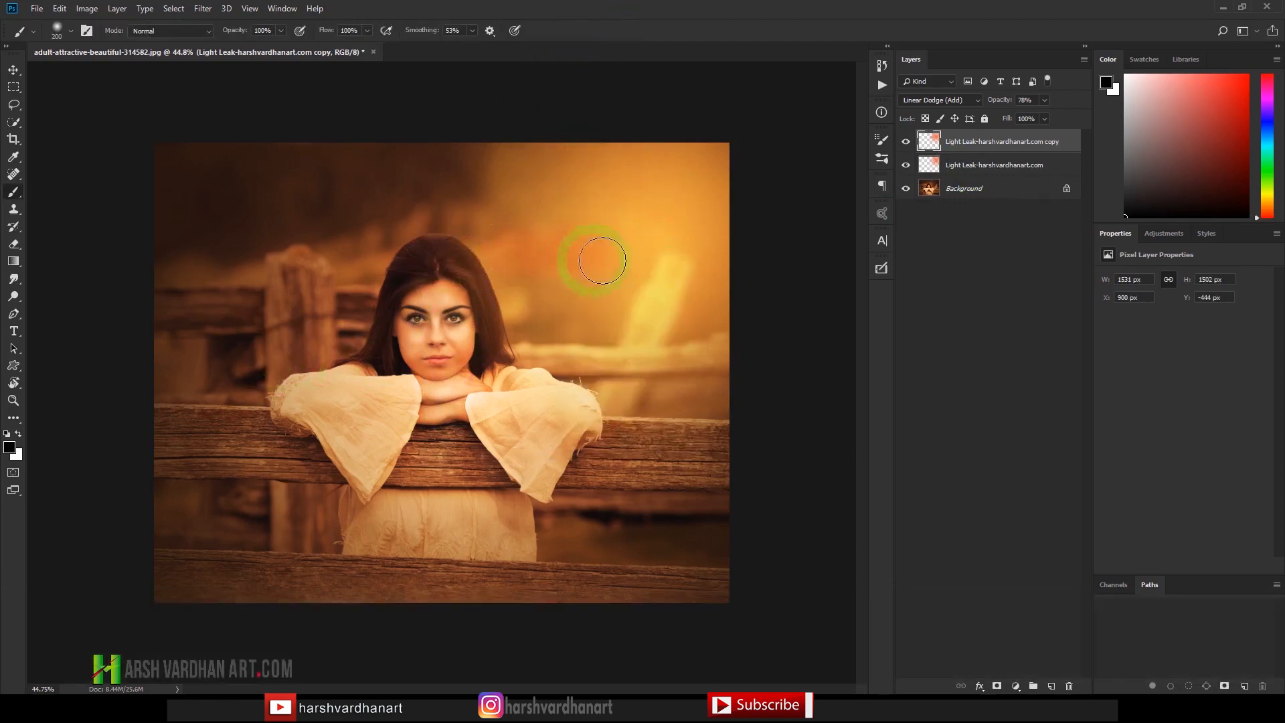
left_click_drag(663, 261, 239, 257)
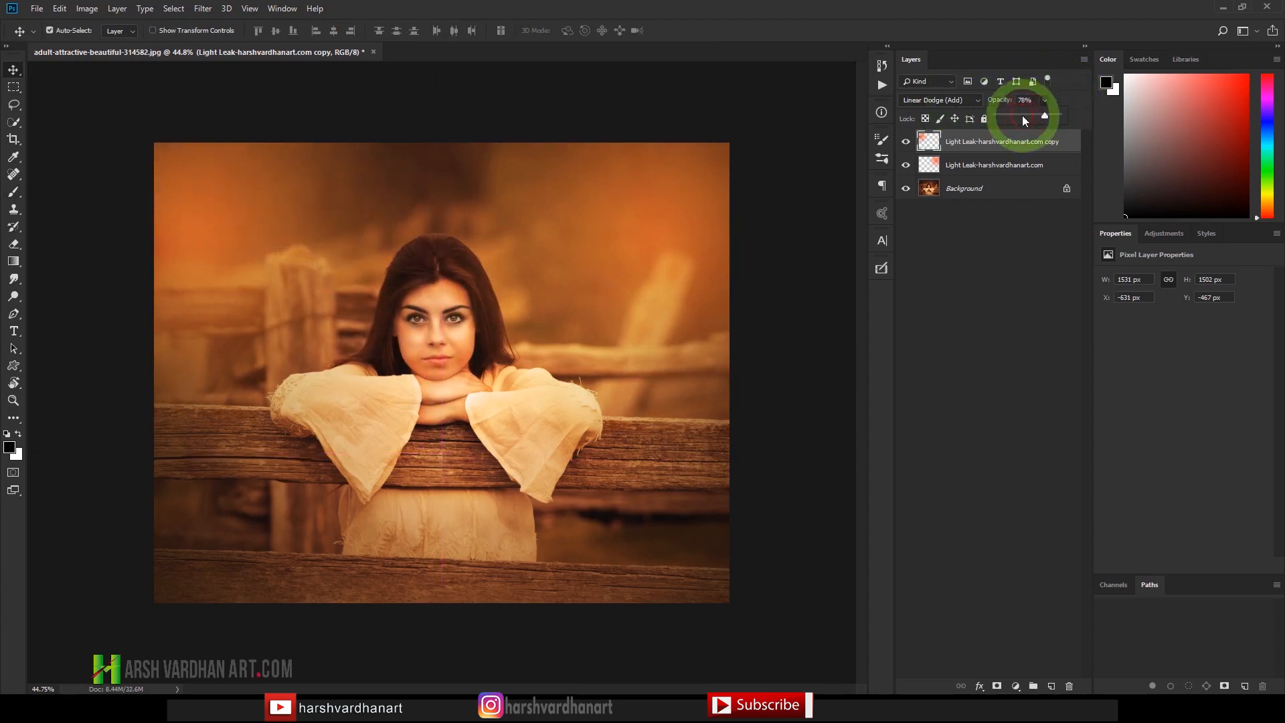
Step: Lower the copied Light Leak layer's opacity to 35%, switching its visibility to compare the effect
left_click_drag(1022, 115, 1018, 116)
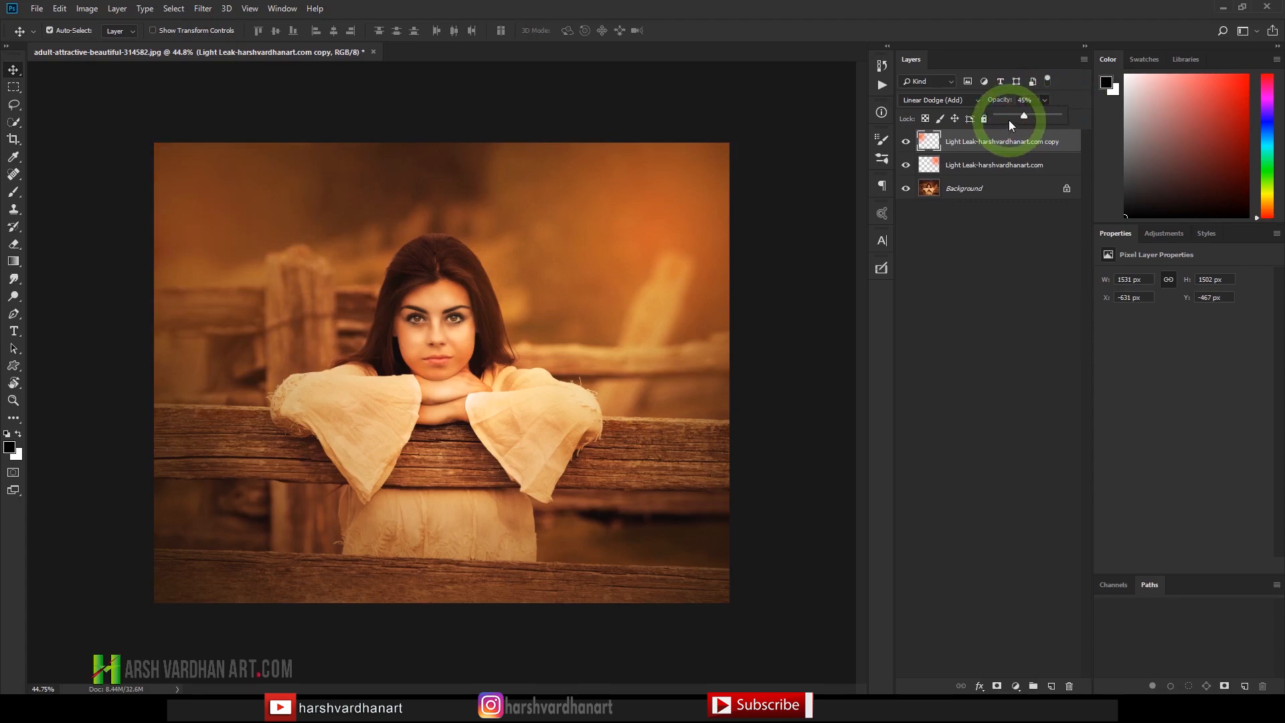
left_click(906, 143)
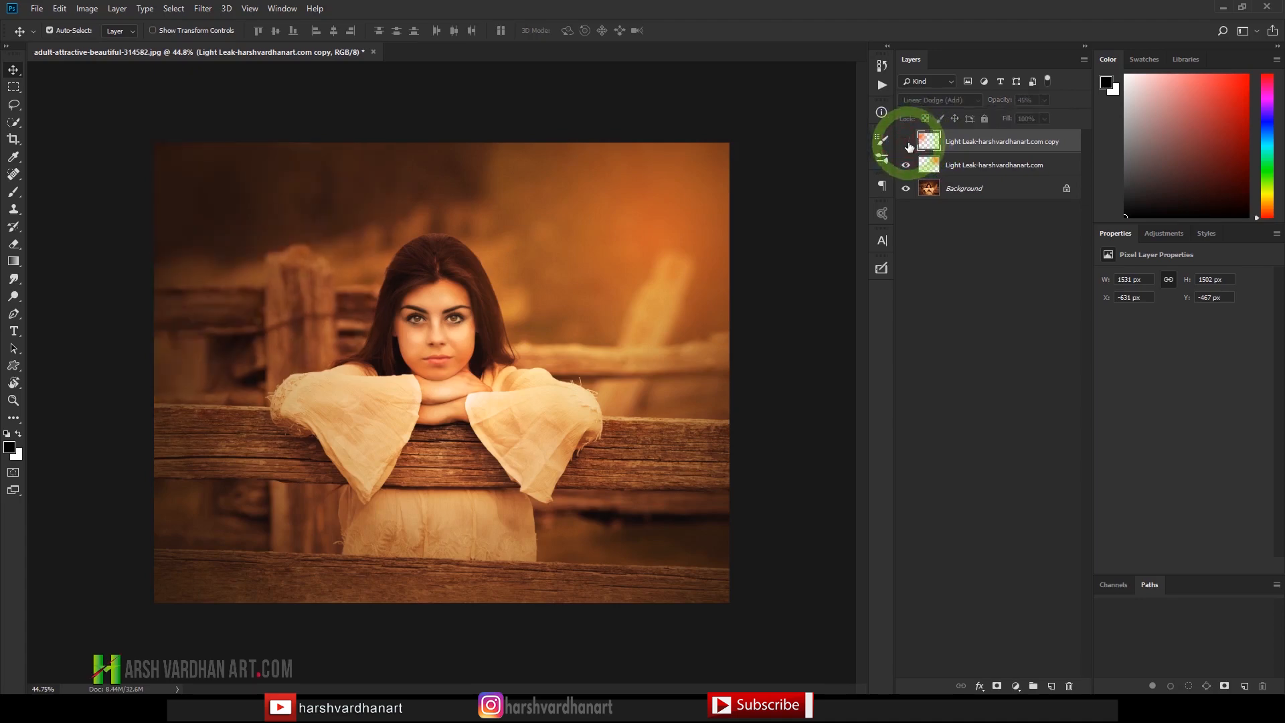
left_click(907, 144)
left_click(907, 144)
left_click(905, 144)
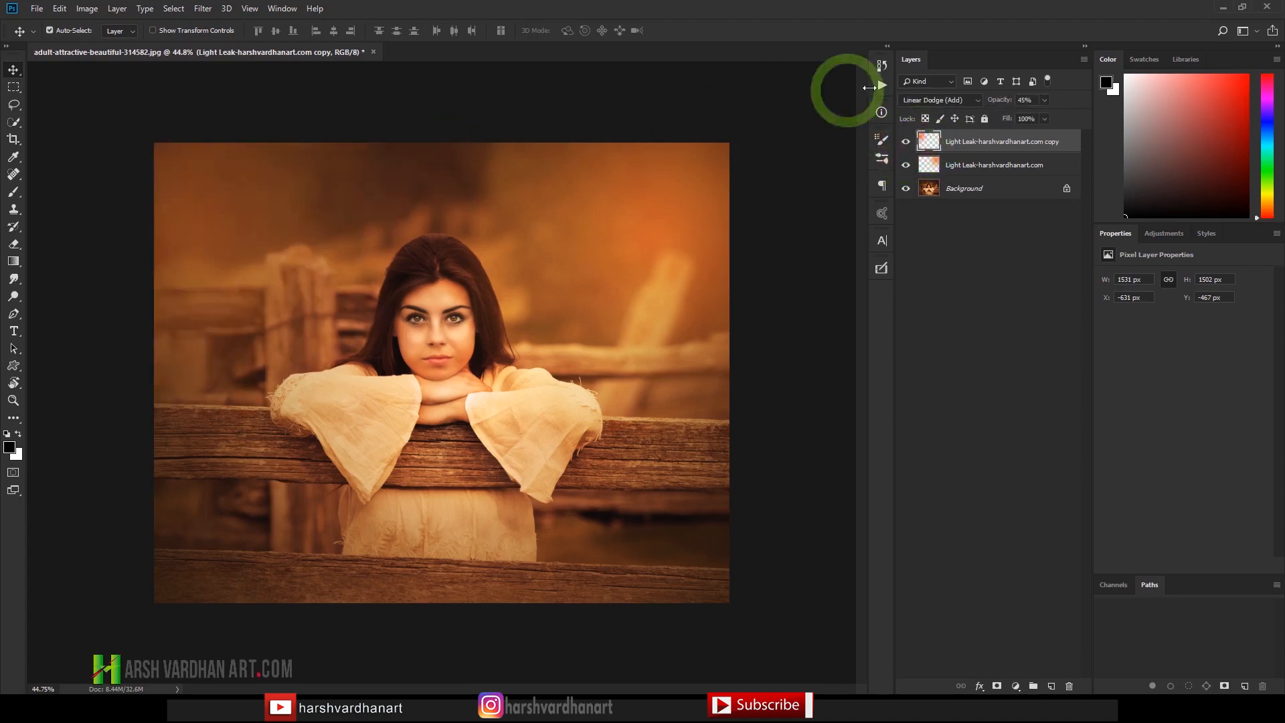
left_click_drag(1039, 114, 1037, 116)
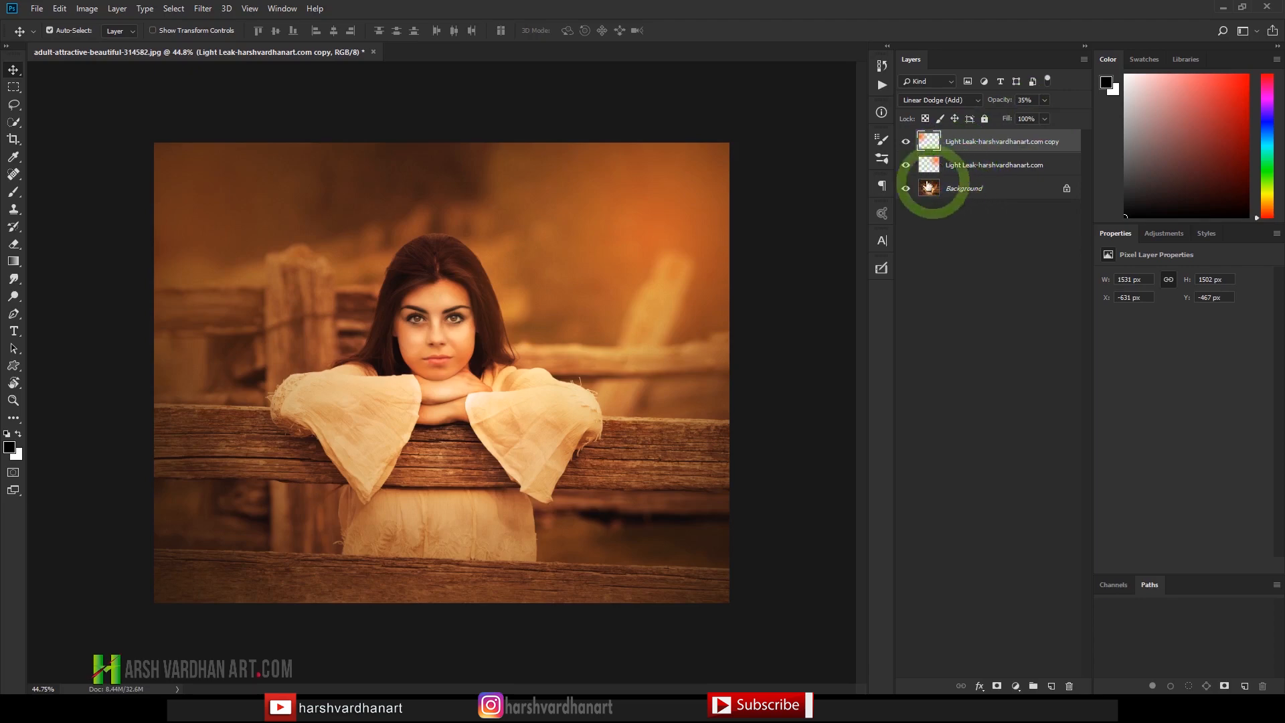
Step: Merge both Light Leak layers with the Background layer into a single layer
key("shift")
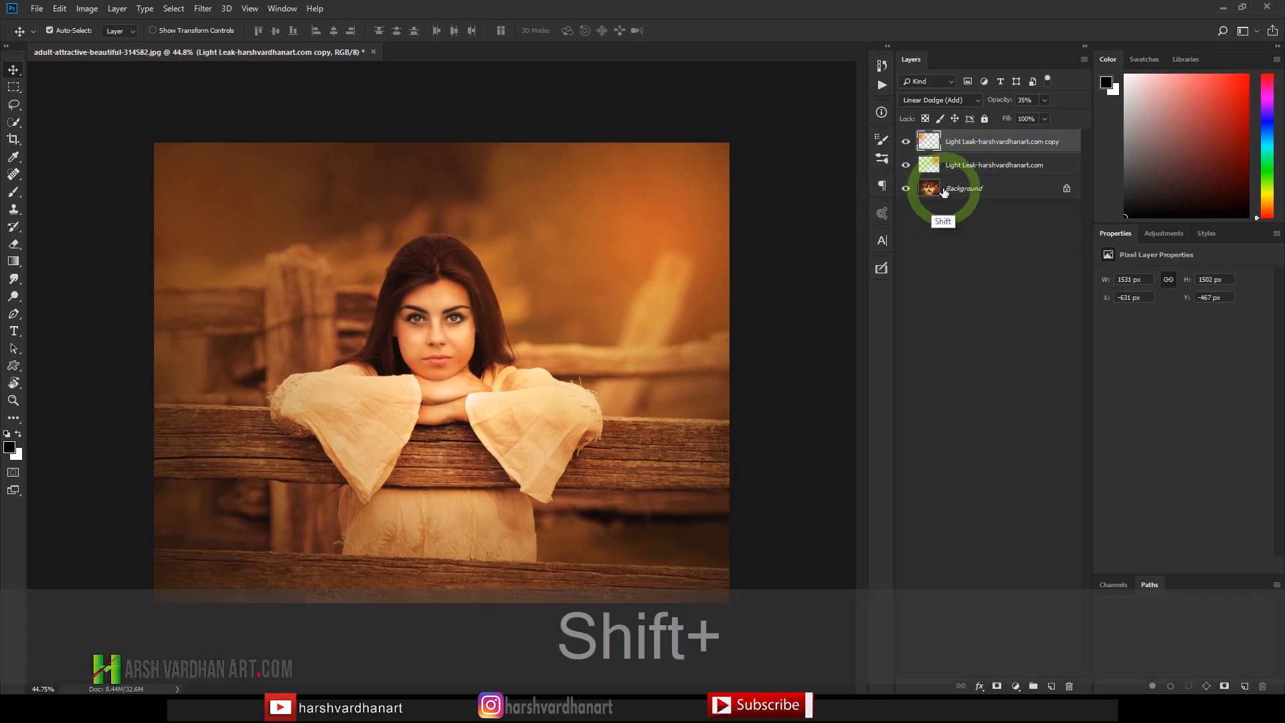
left_click(945, 193, "shift")
key("ctrl+shift+e")
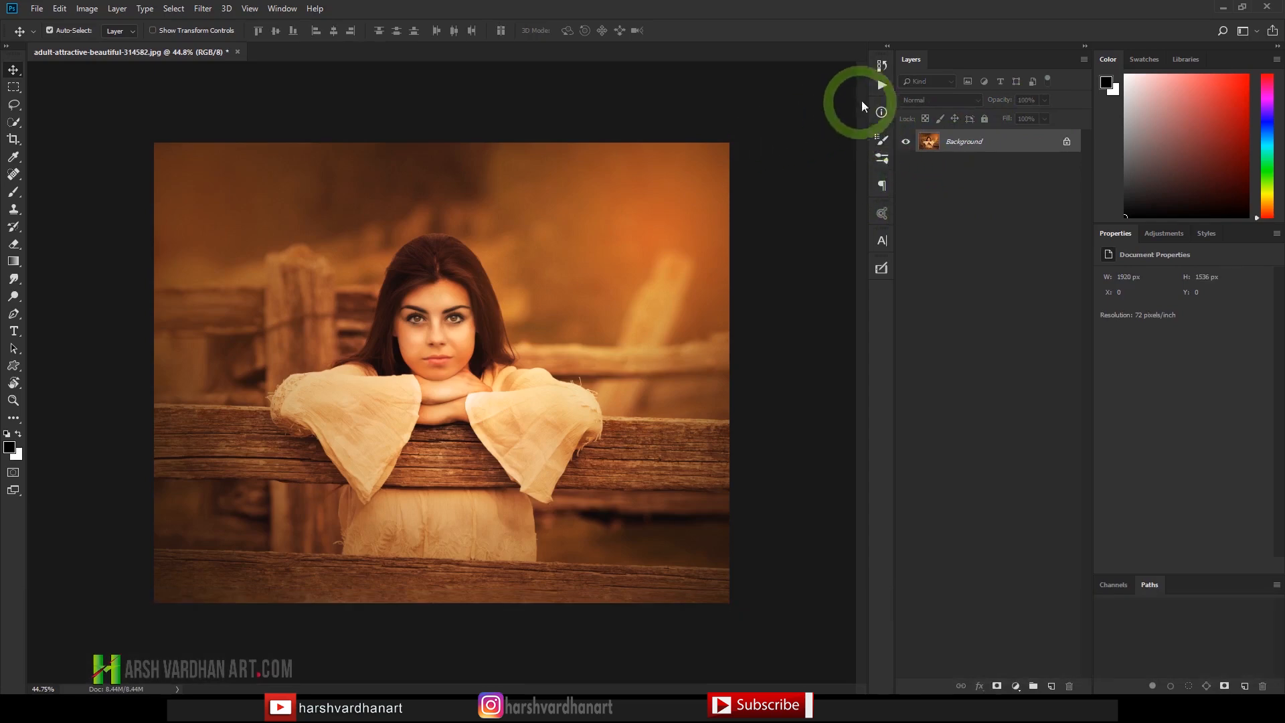
Step: Play the Spin Zoom Effect action from the Red-Stone Earth Portrait set on the merged Background layer
left_click(880, 92)
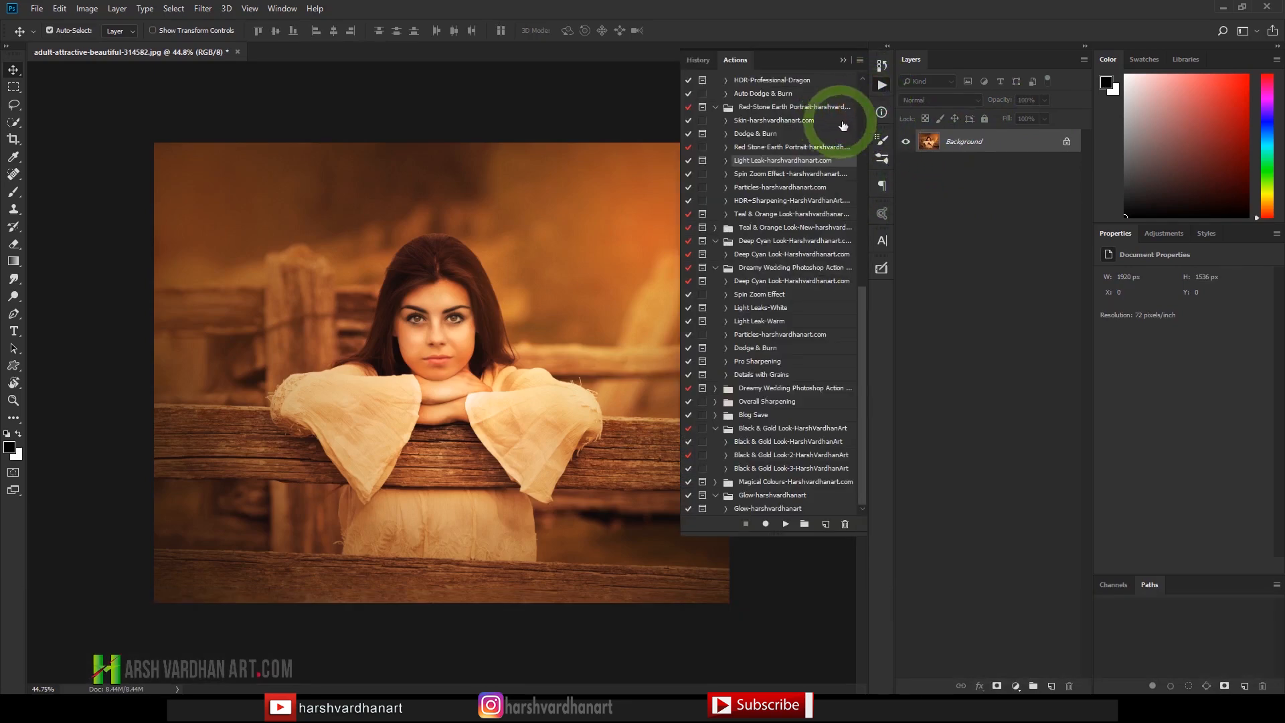
left_click(771, 175)
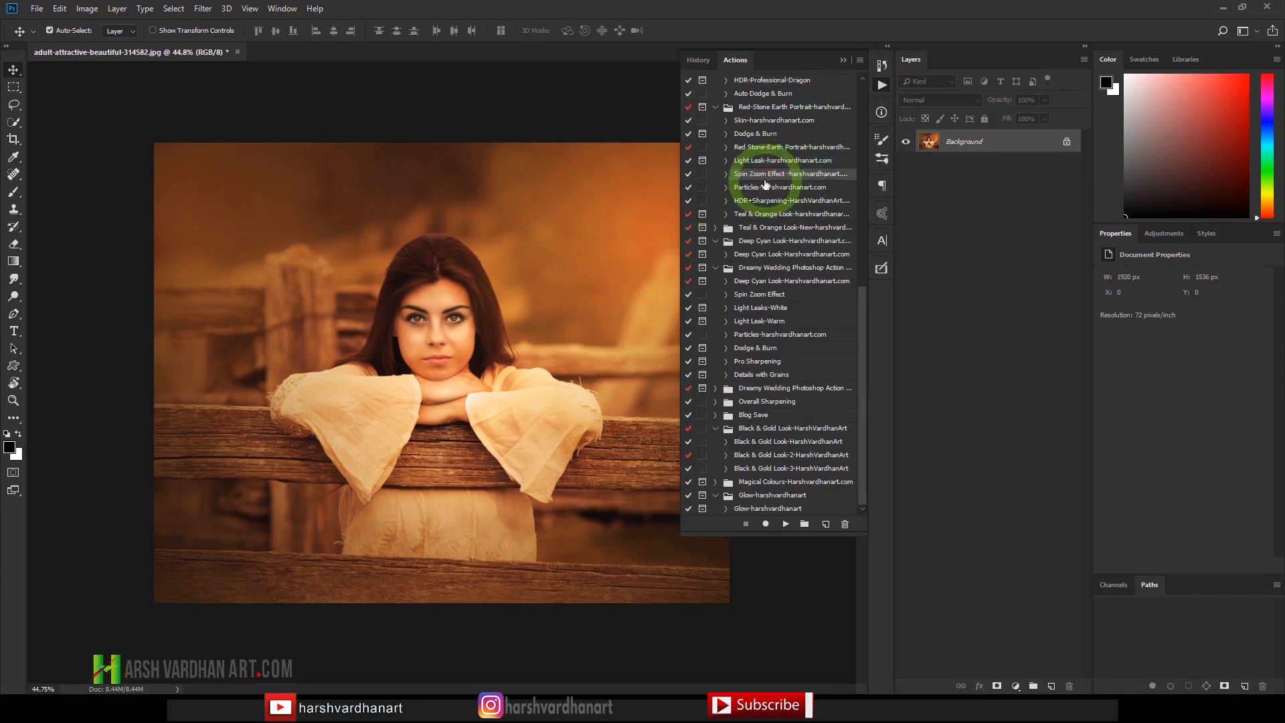
left_click(786, 525)
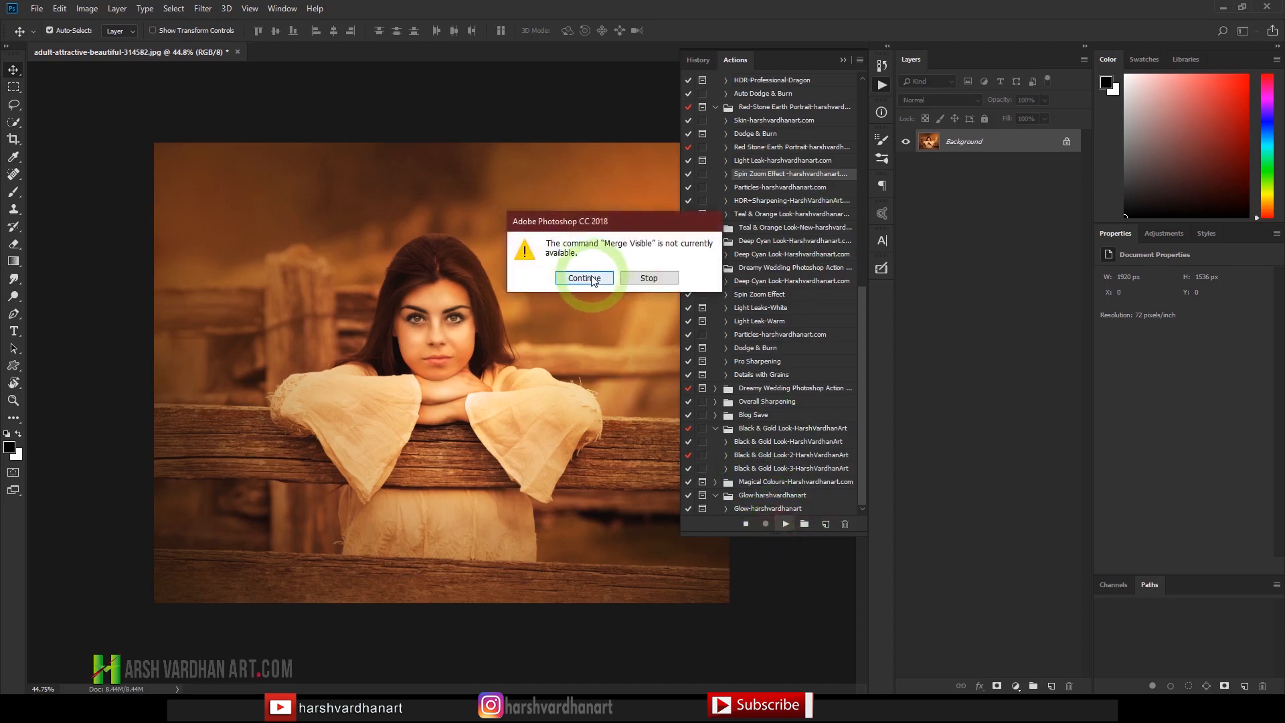
left_click(584, 278)
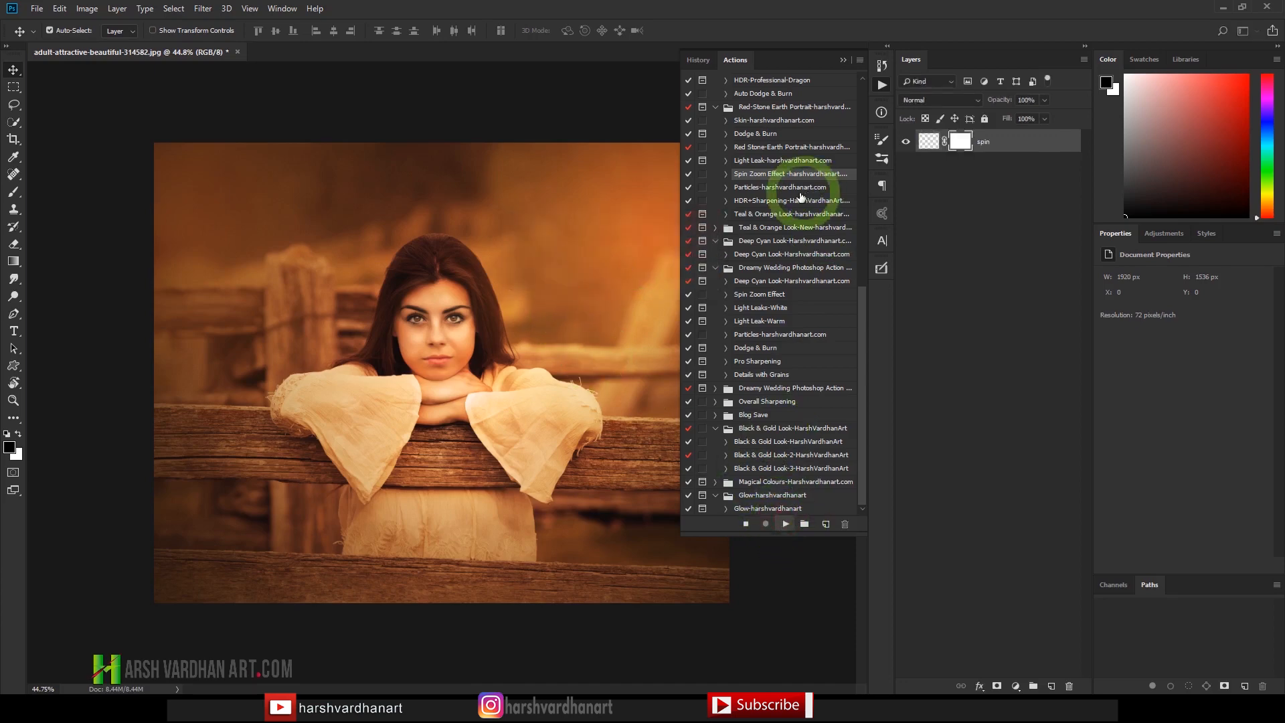
left_click(882, 85)
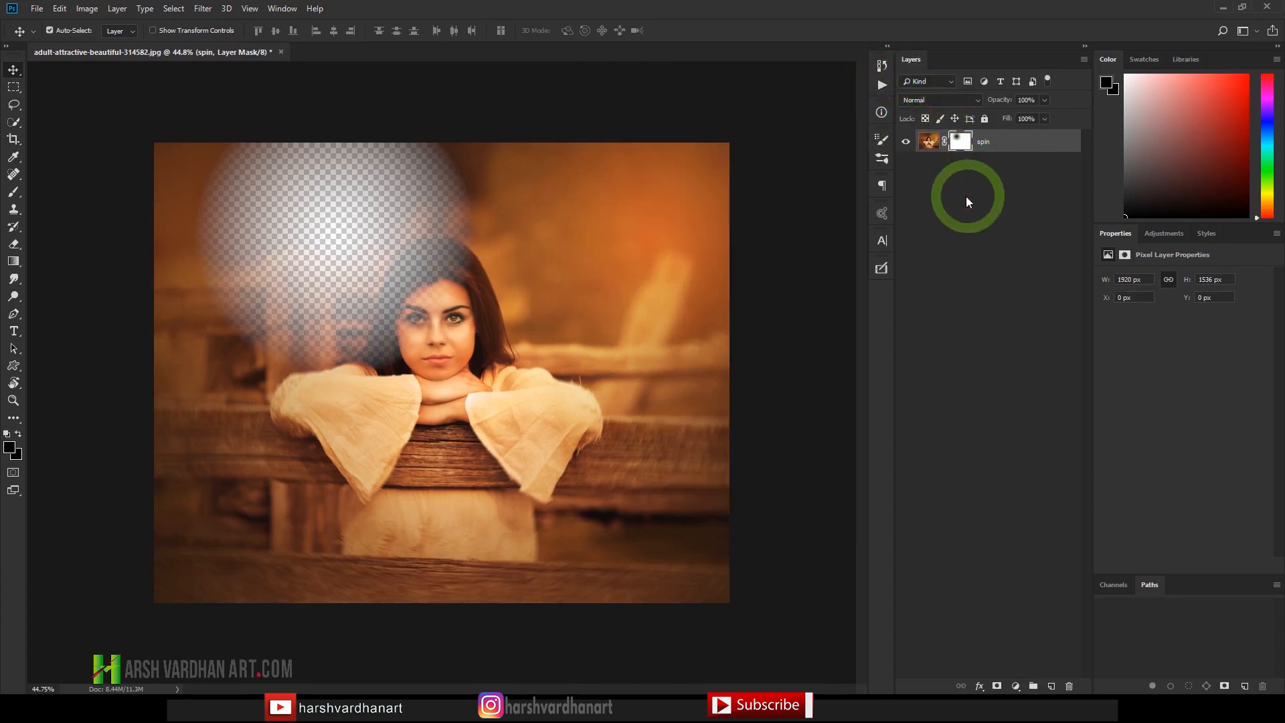
Step: Undo the Spin Zoom Effect action and the merging of the light leak layers
key("ctrl+alt+z")
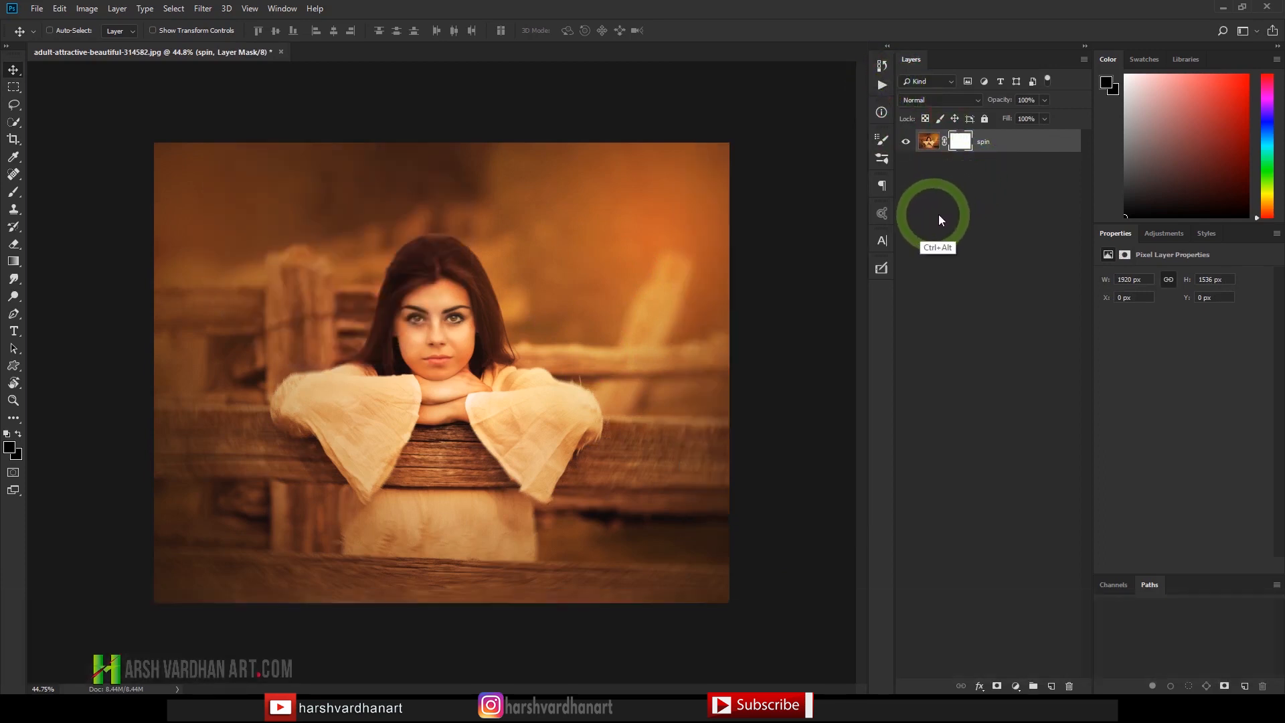
key("ctrl+alt+z")
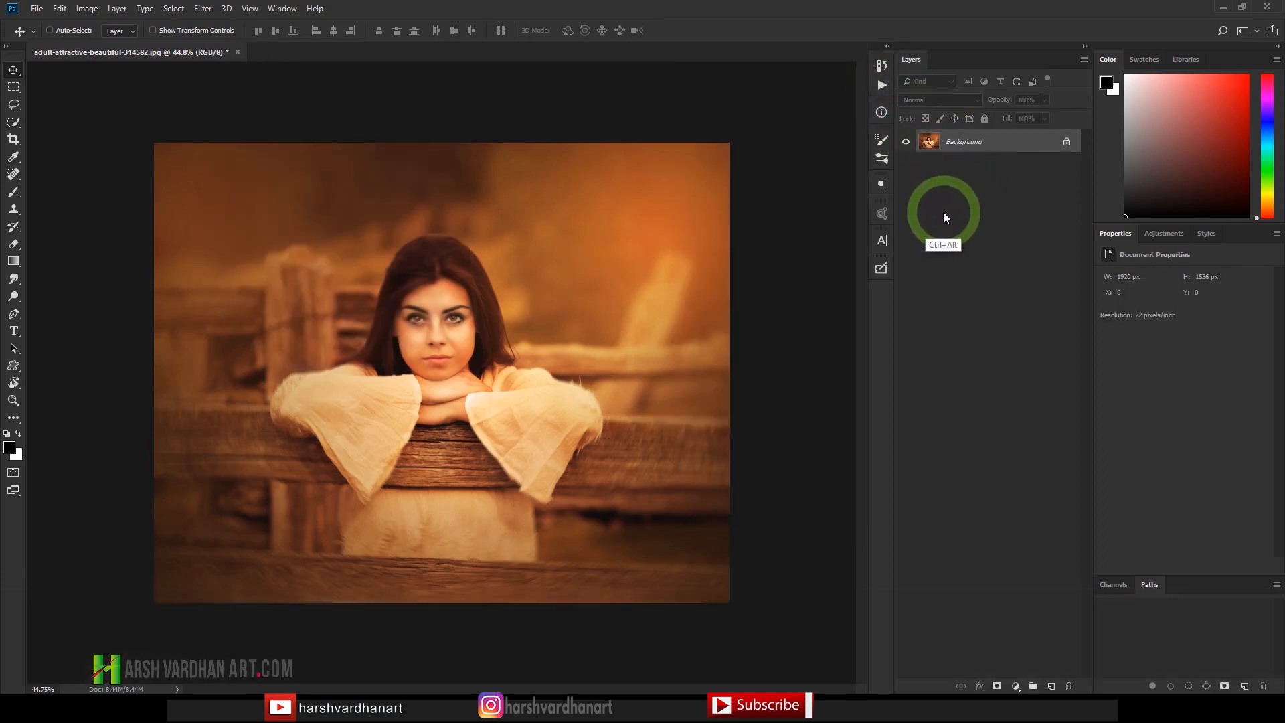
key("ctrl+alt+z")
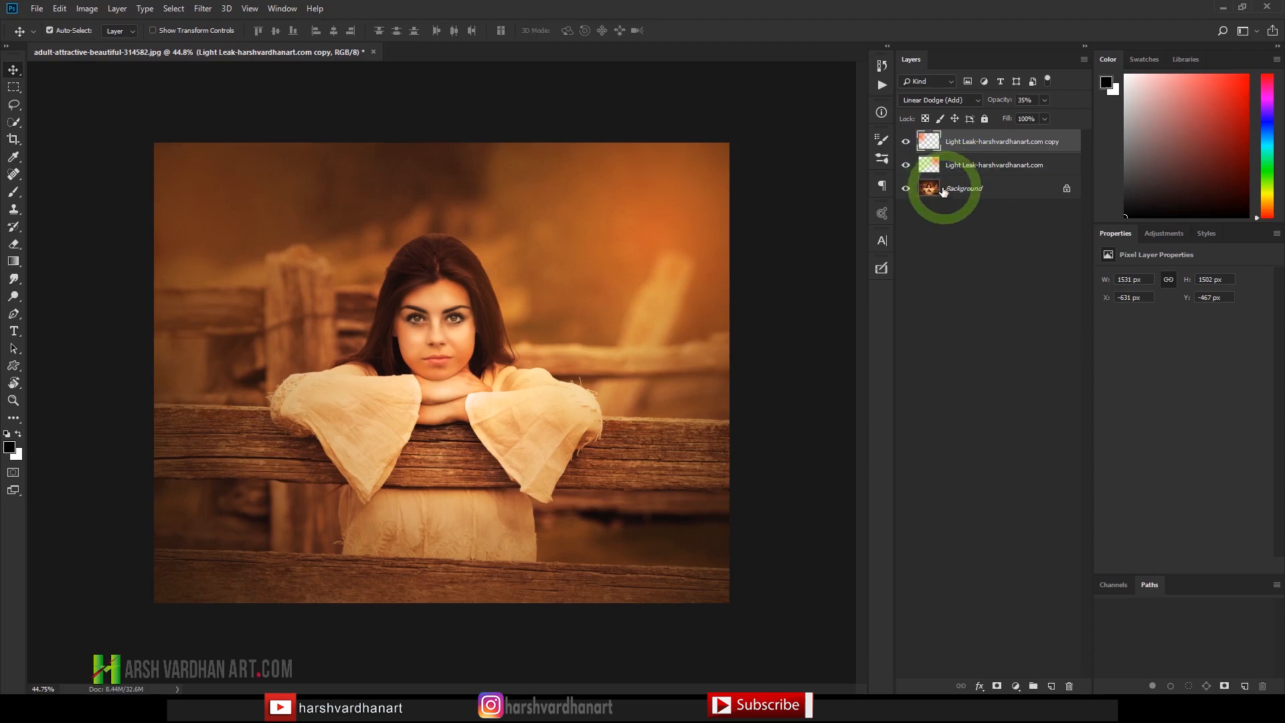
Step: Play the Spin Zoom Effect action with the two Light Leak layers kept separate above the Background
left_click(882, 86)
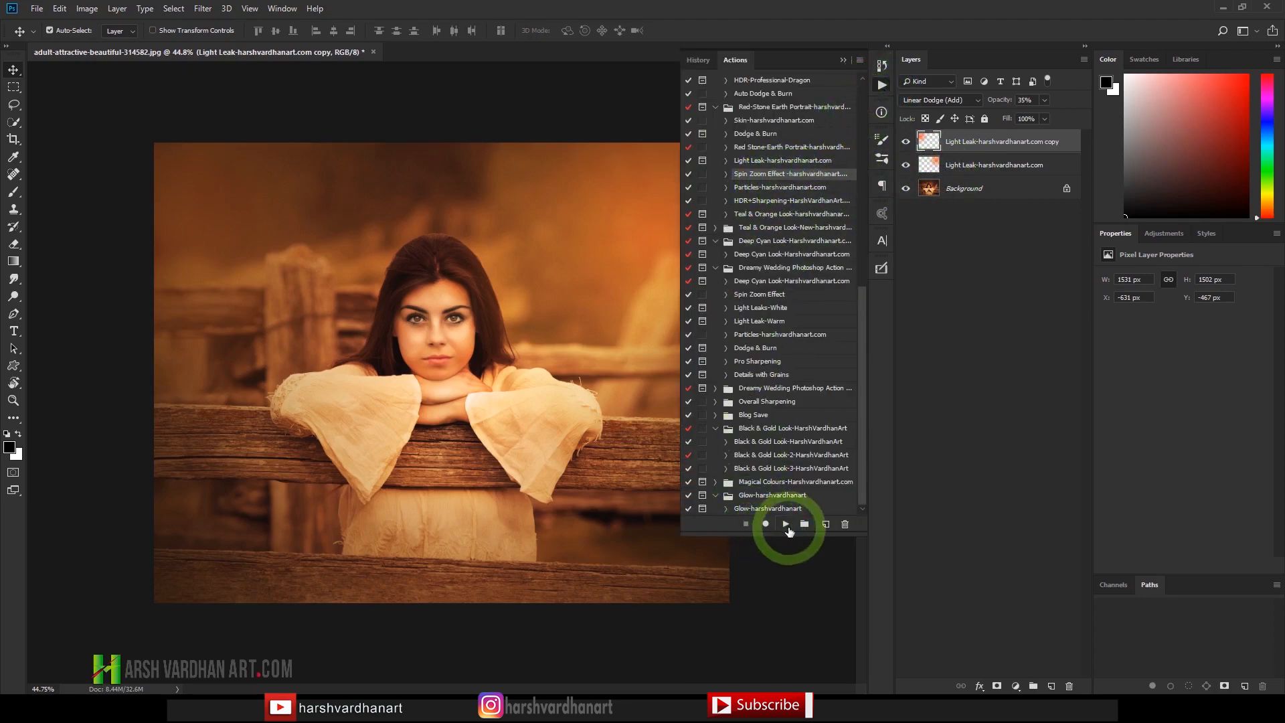
left_click(788, 528)
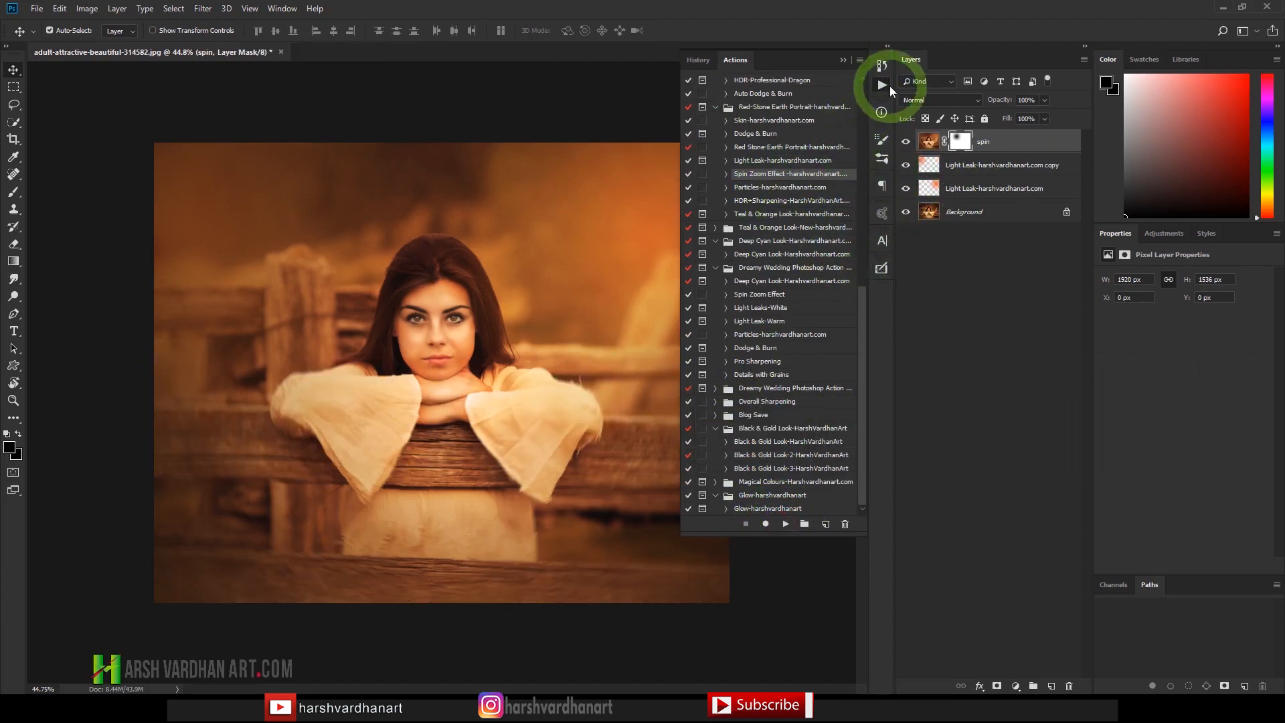
left_click(891, 91)
Step: Paint black on the spin layer's mask over the woman's face, hands, sleeves and dress with the 200 px soft brush
left_click(964, 142, "ctrl")
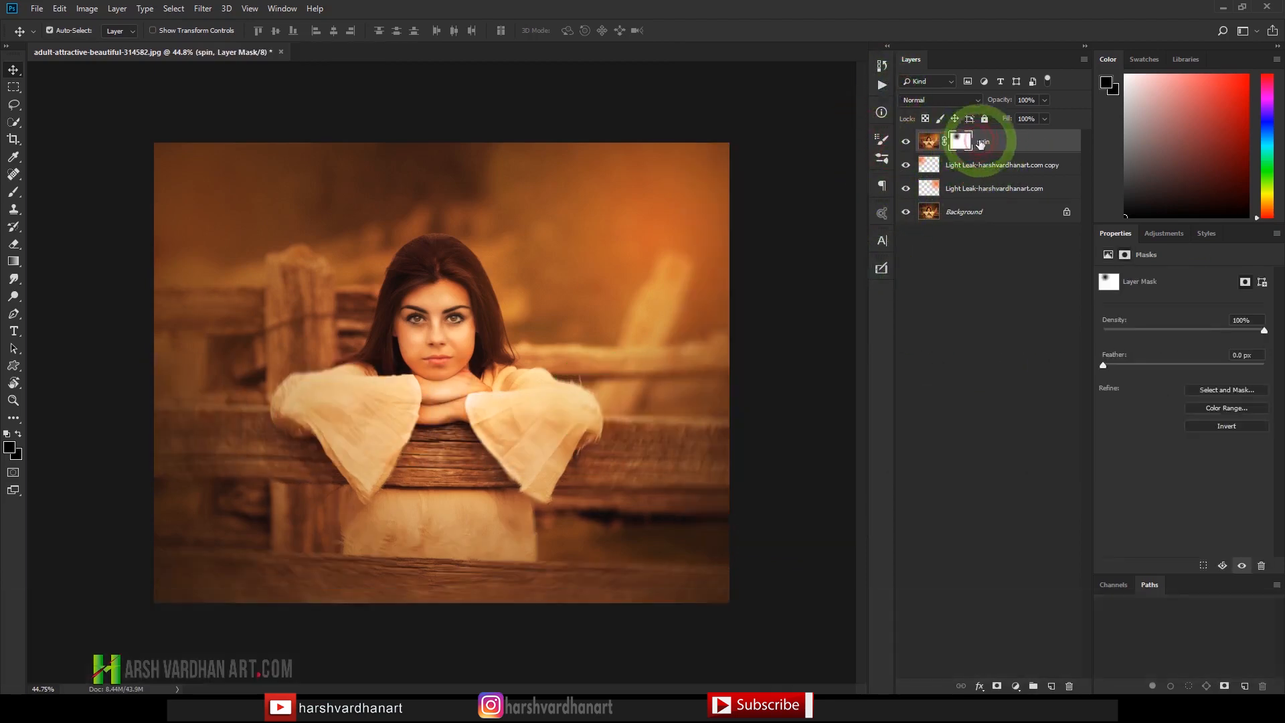
key("ctrl+space")
left_click(422, 435)
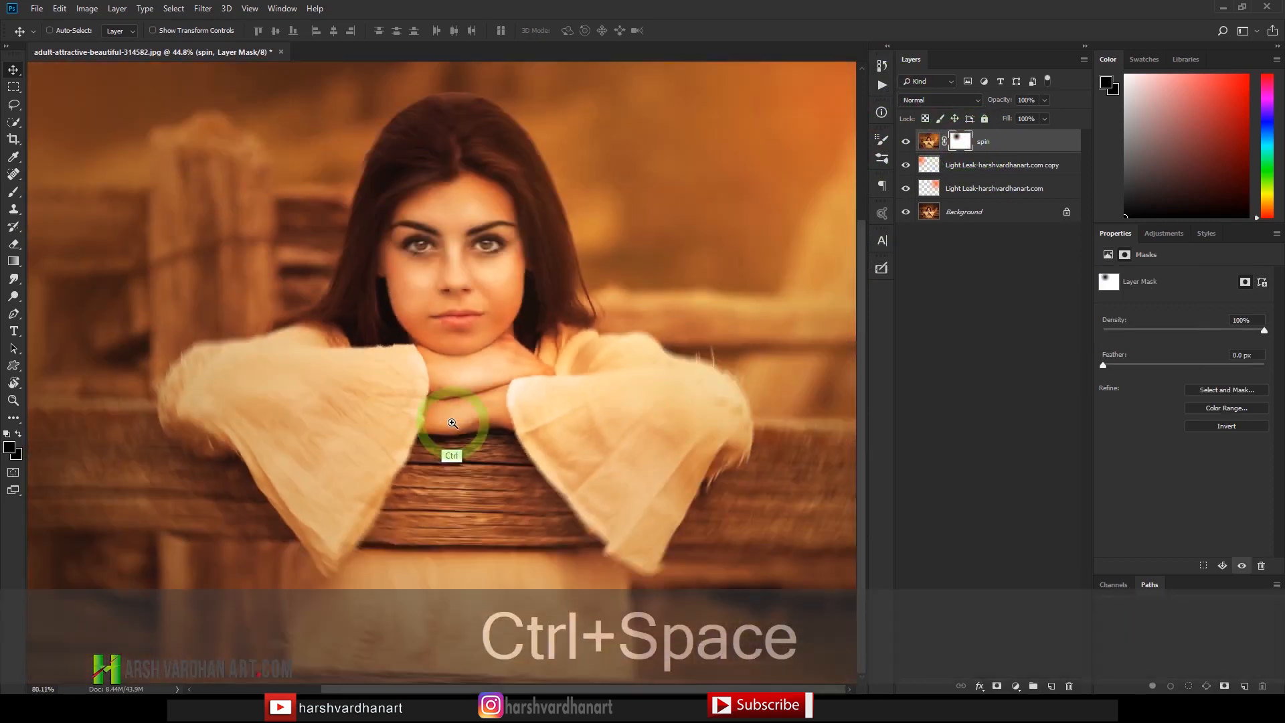
left_click_drag(453, 423, 409, 372)
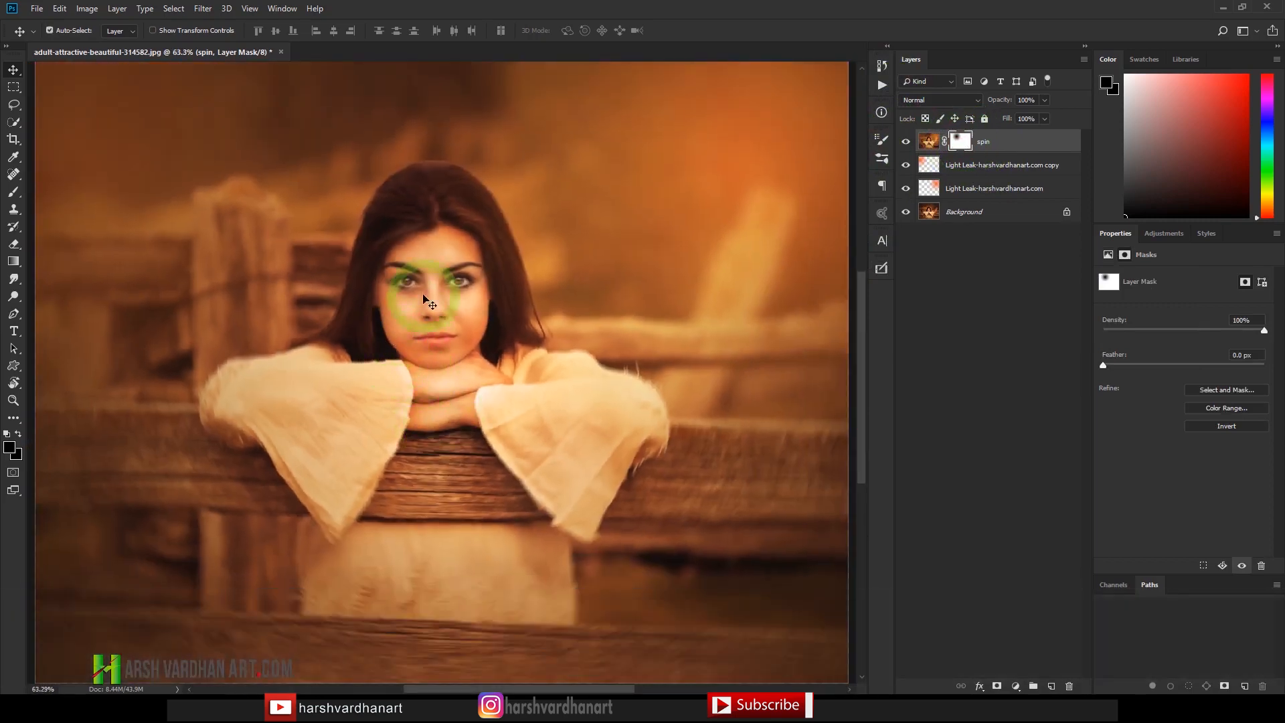
key("b")
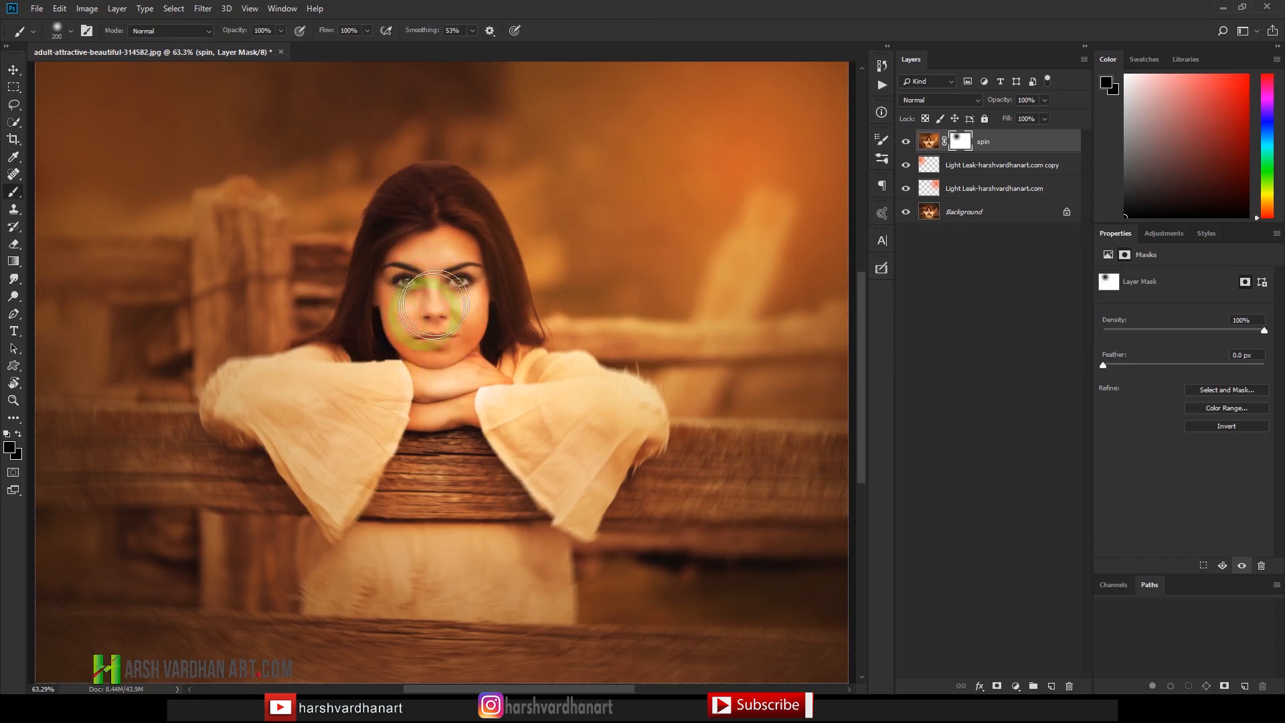
left_click_drag(397, 314, 329, 435)
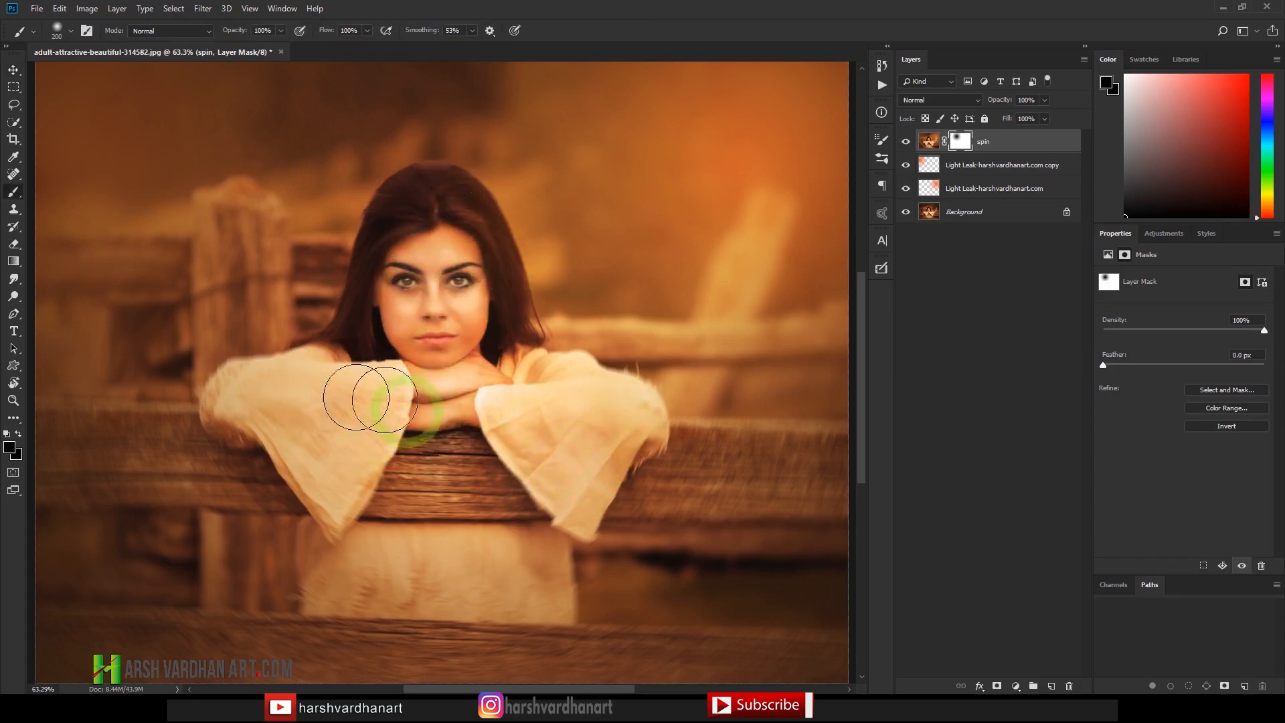
mouse_move(385, 400)
left_mouse_down()
mouse_move(264, 410)
mouse_move(402, 281)
mouse_move(277, 593)
mouse_move(489, 573)
left_mouse_up()
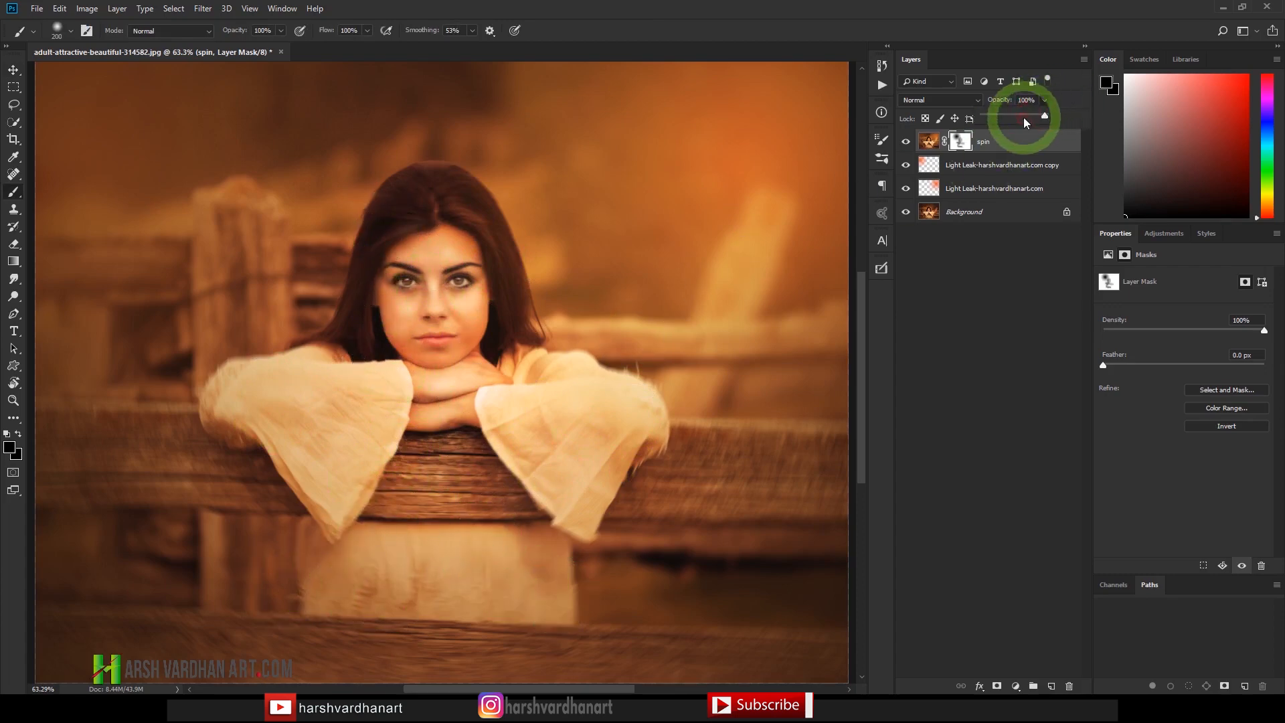
Step: Reduce the spin layer's opacity to 63% and view the whole portrait
left_click_drag(1024, 117, 1020, 115)
key("ctrl+space")
left_click_drag(605, 350, 530, 367)
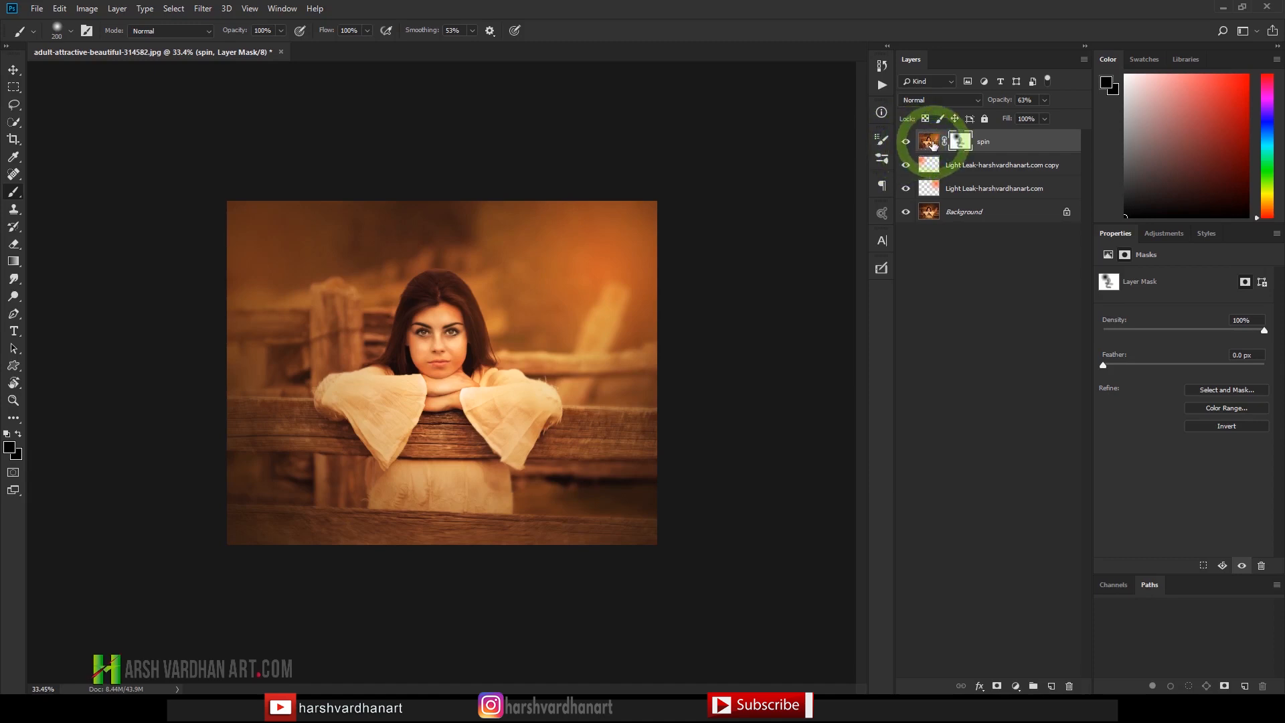
Step: Delete the spin layer from the portrait
left_click(932, 142)
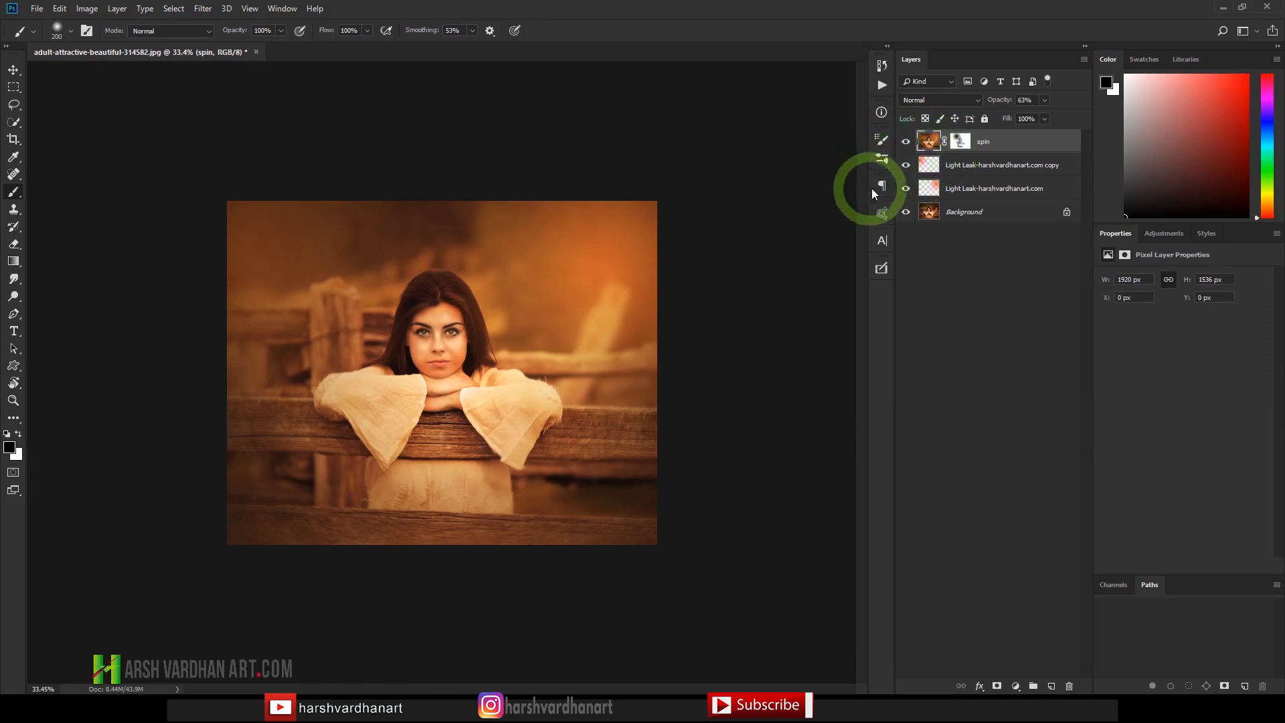
key("Delete")
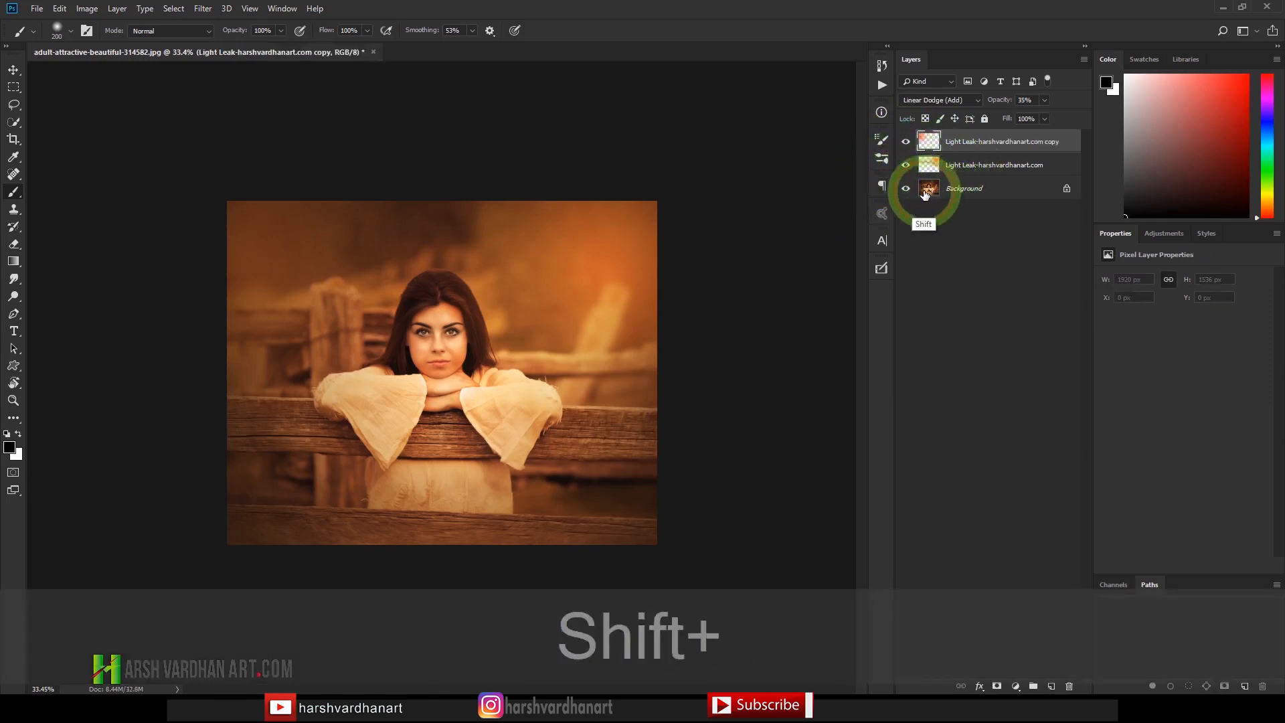
Step: Merge the two Light Leak layers into the Background and play the Red-Stone Earth Portrait set's Particles action
left_click(938, 190)
key("shift+ctrl+e")
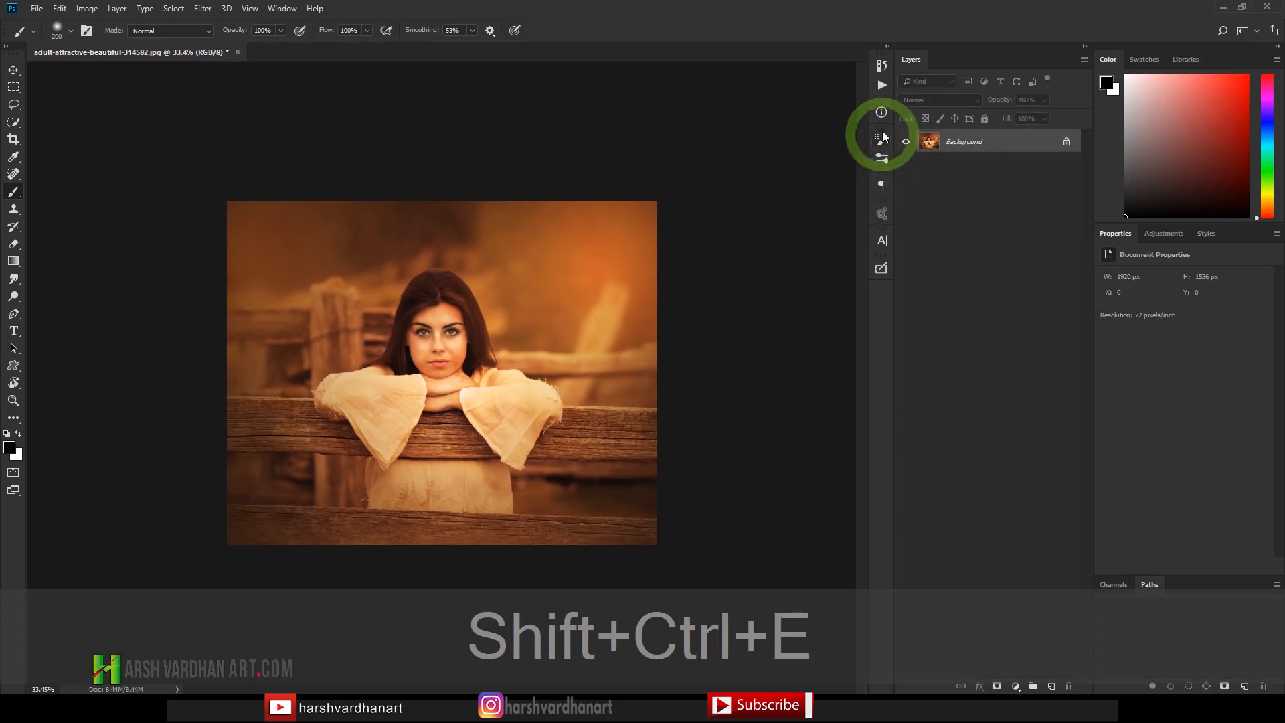
left_click(883, 85)
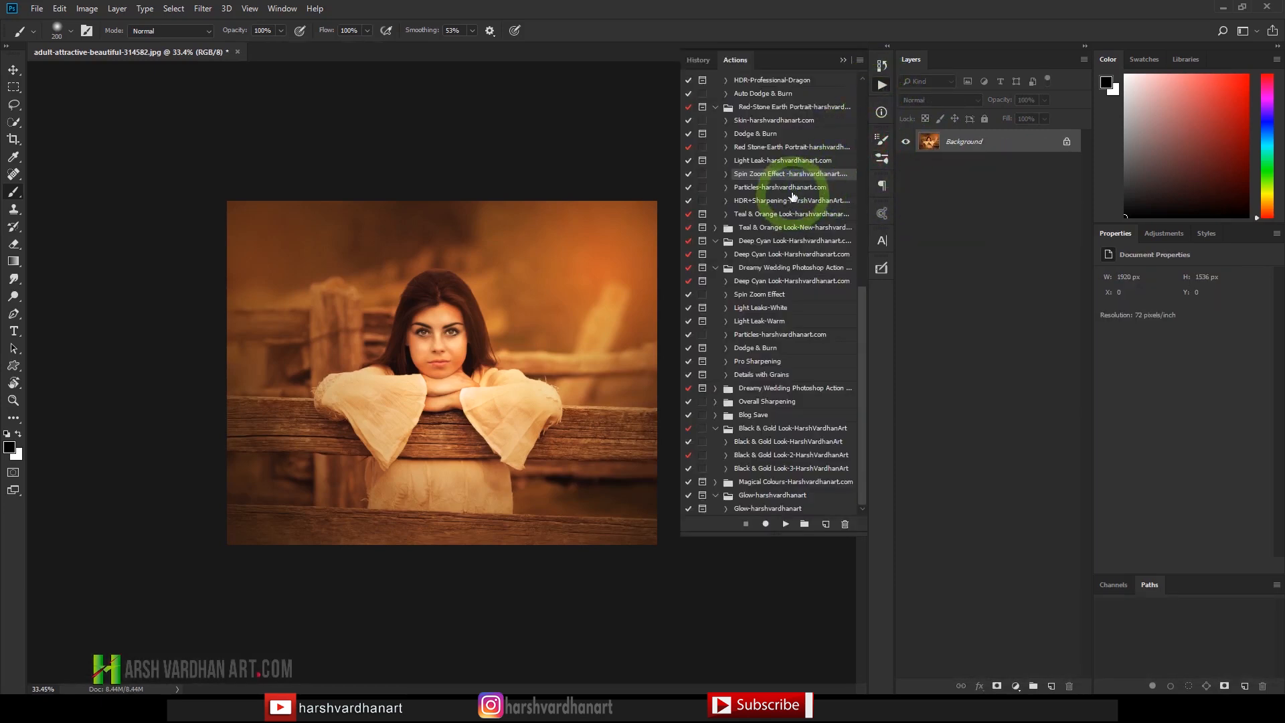
left_click(792, 190)
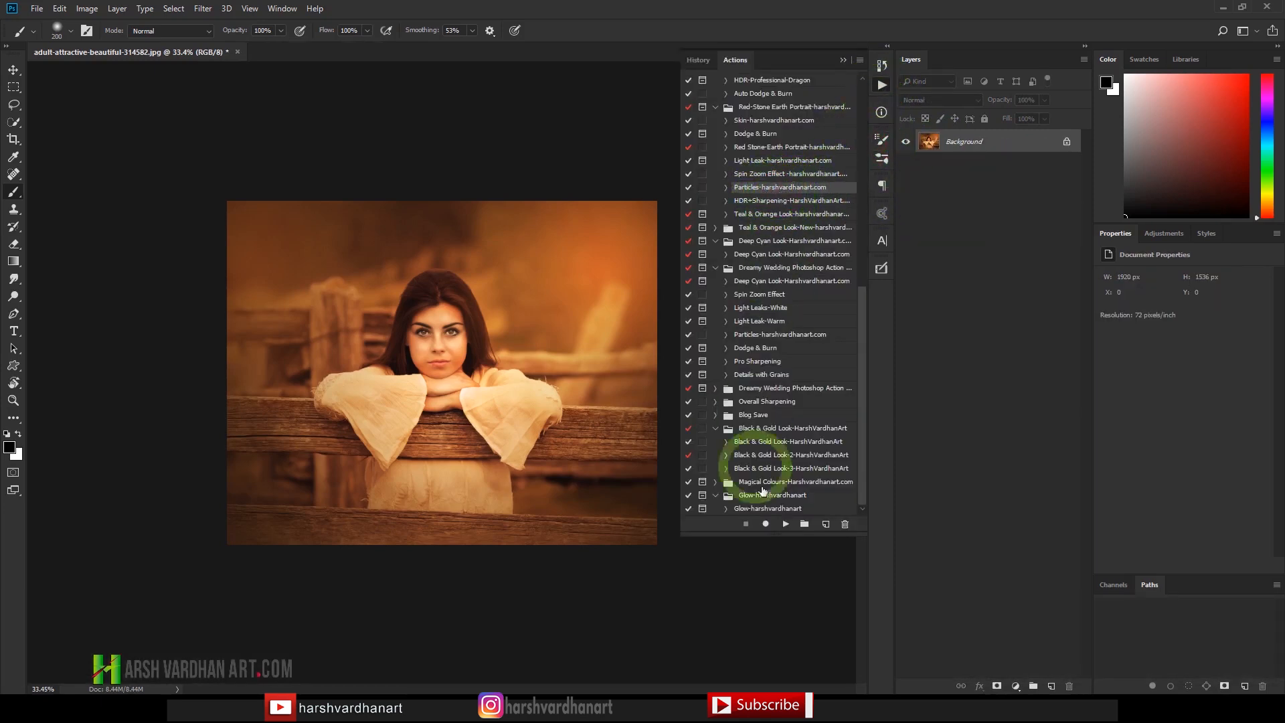
left_click(786, 524)
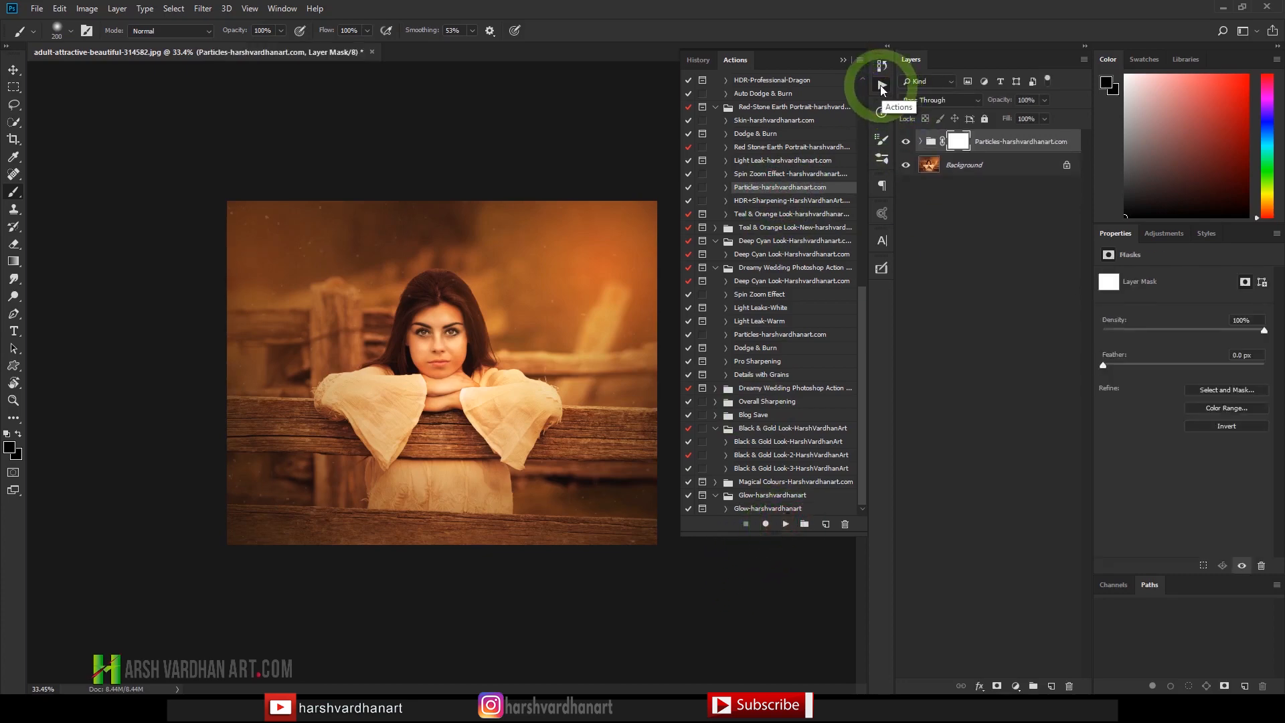
Step: Inspect the particles over the portrait and reduce the Particles group's opacity to 42%
left_click(882, 86)
left_click(560, 215)
left_click_drag(469, 364, 520, 402)
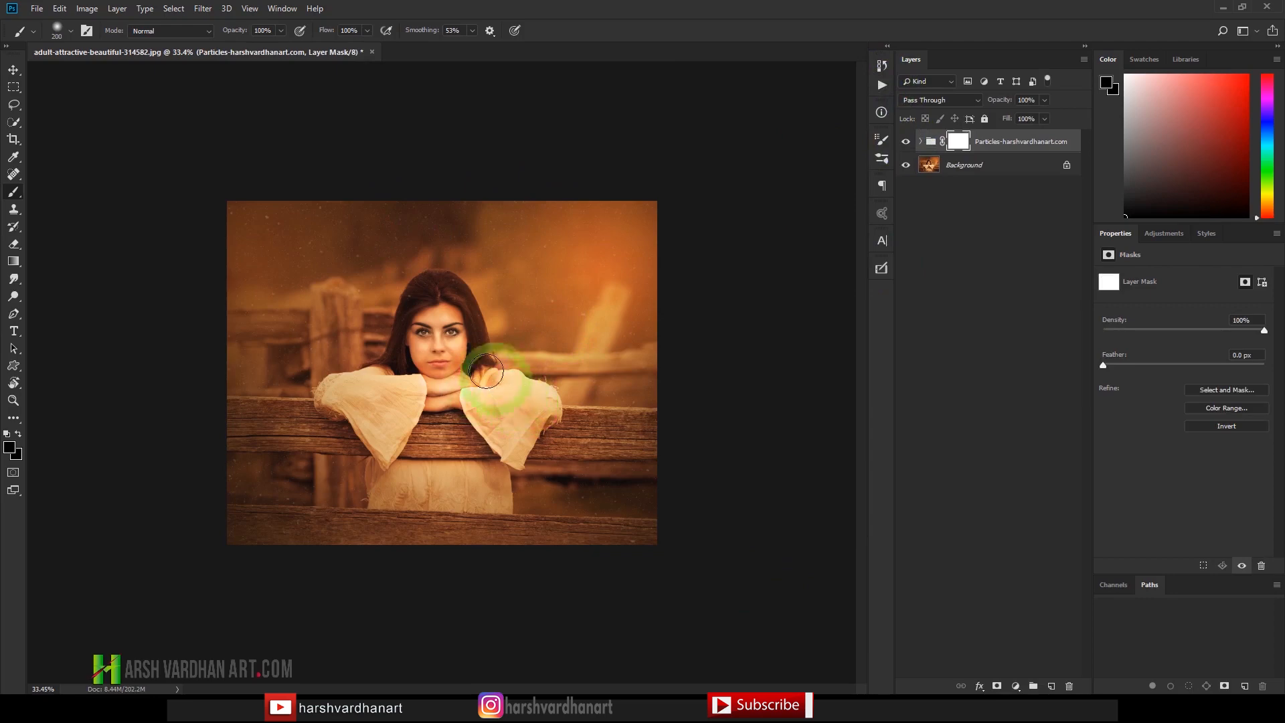
left_click_drag(425, 244, 525, 292)
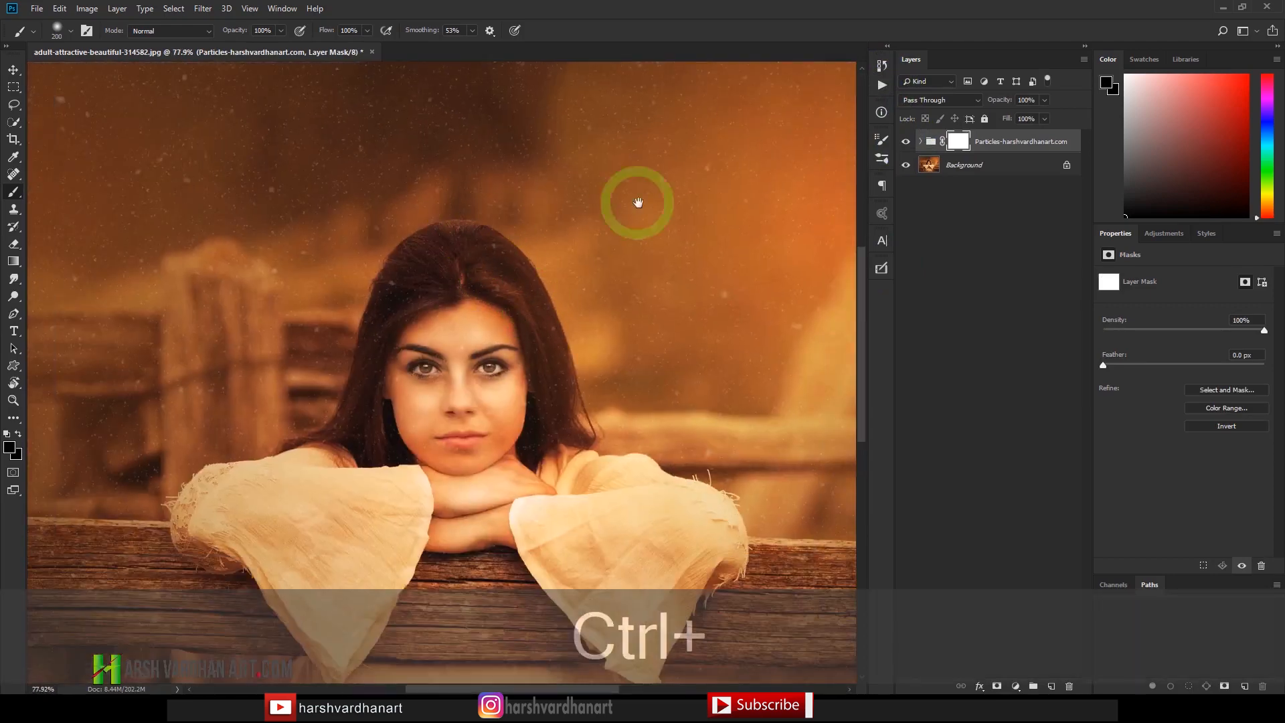
left_click_drag(680, 296, 630, 300)
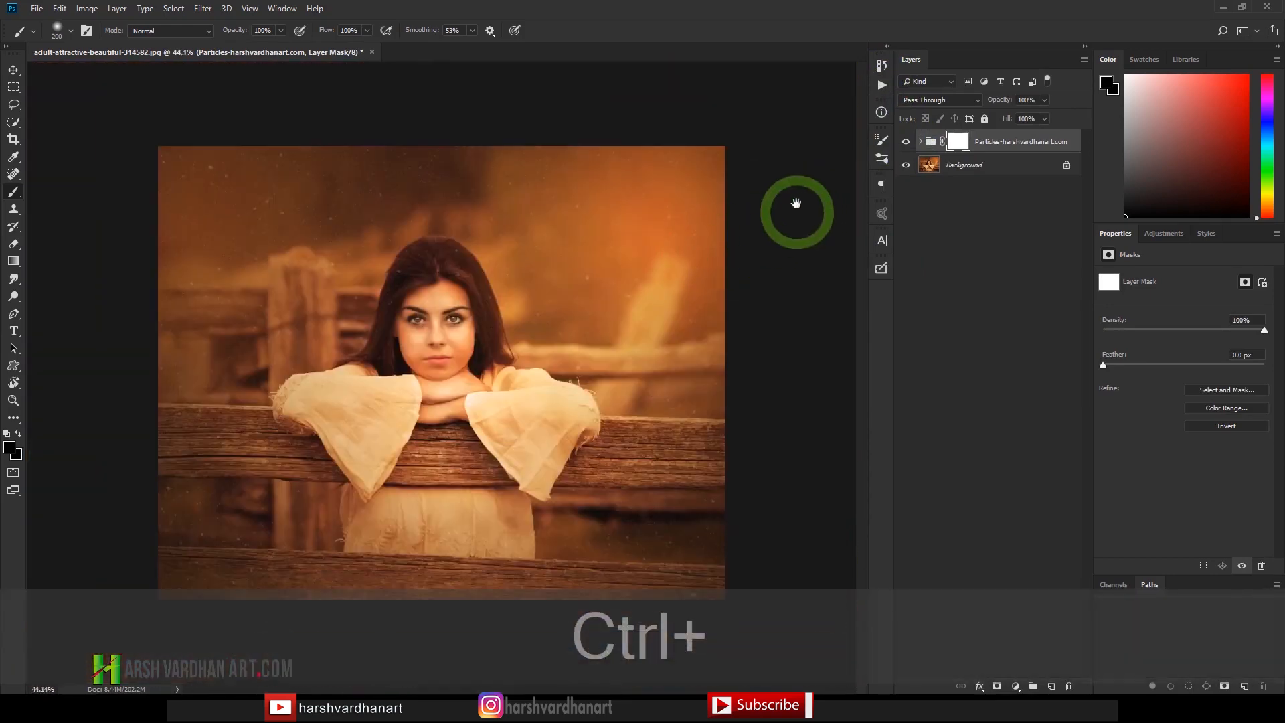
left_click(1044, 100)
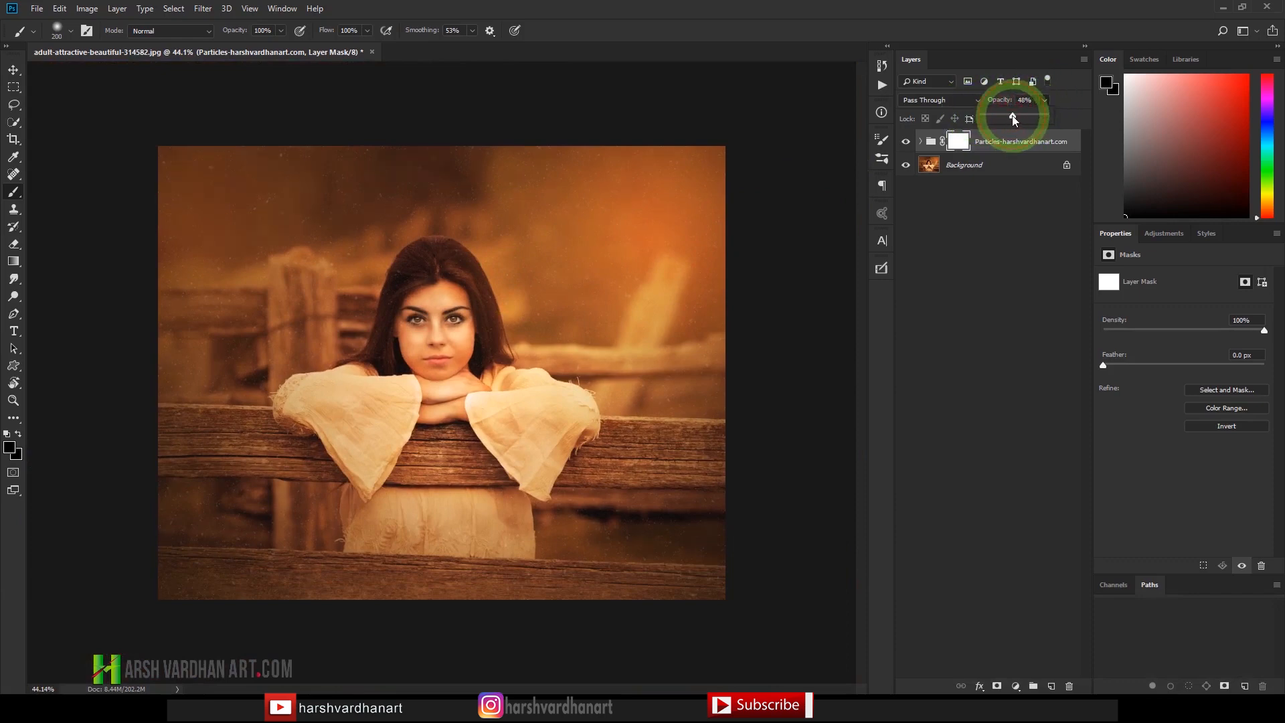
left_click_drag(1010, 116, 1010, 117)
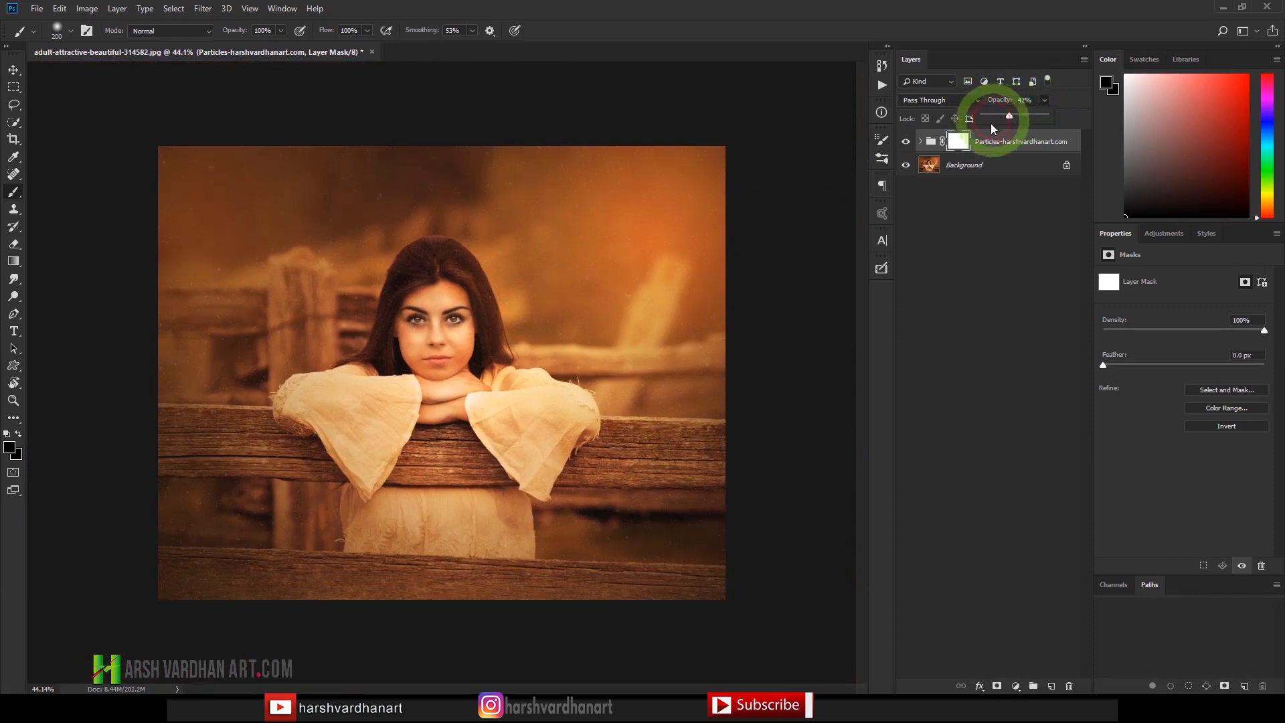
Step: Paint black on the Particles group's mask over the woman's face, hair, hands and sleeves with the 200 px soft brush
left_click(958, 142)
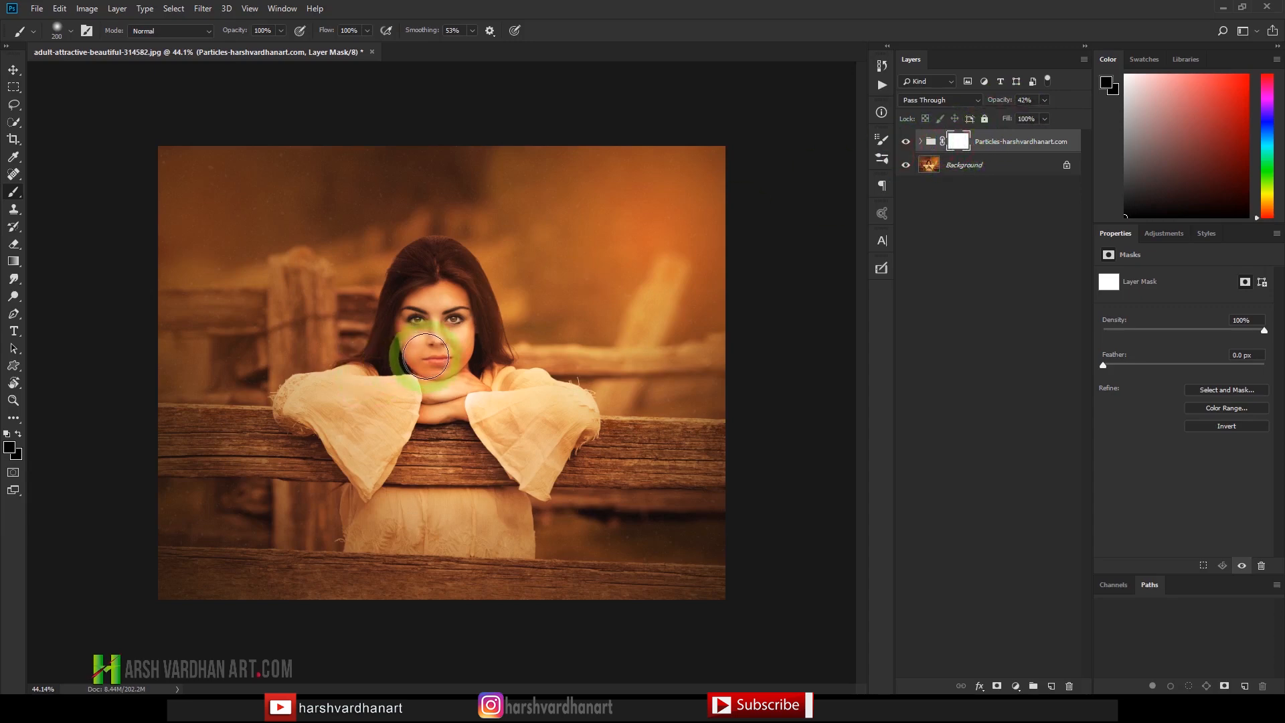
mouse_move(426, 356)
left_mouse_down()
mouse_move(452, 307)
mouse_move(395, 289)
mouse_move(468, 325)
mouse_move(444, 262)
mouse_move(428, 290)
mouse_move(473, 385)
mouse_move(458, 272)
mouse_move(419, 317)
mouse_move(363, 450)
mouse_move(342, 420)
mouse_move(508, 371)
left_mouse_up()
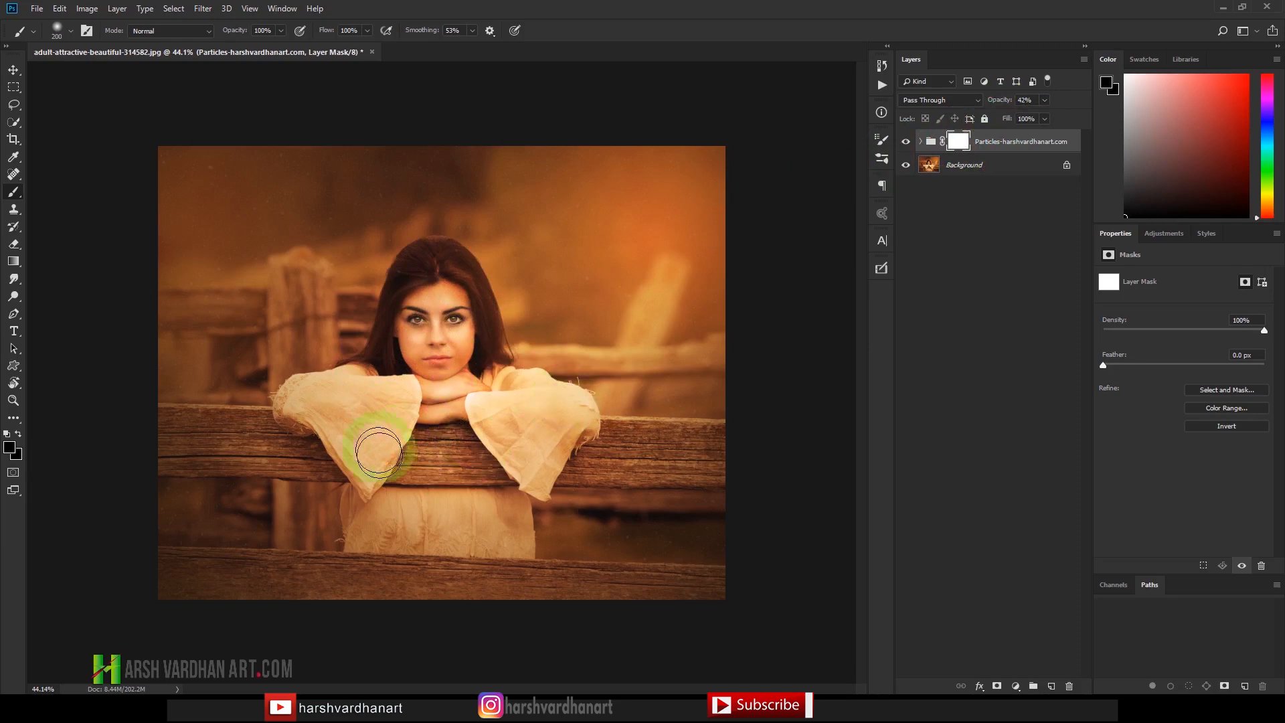
mouse_move(378, 453)
left_mouse_down()
mouse_move(497, 531)
mouse_move(447, 307)
mouse_move(428, 297)
mouse_move(488, 299)
mouse_move(427, 342)
mouse_move(414, 382)
mouse_move(498, 377)
mouse_move(477, 351)
mouse_move(402, 326)
mouse_move(478, 328)
mouse_move(480, 340)
mouse_move(460, 380)
mouse_move(443, 302)
mouse_move(402, 380)
mouse_move(470, 347)
mouse_move(438, 329)
mouse_move(512, 365)
left_mouse_up()
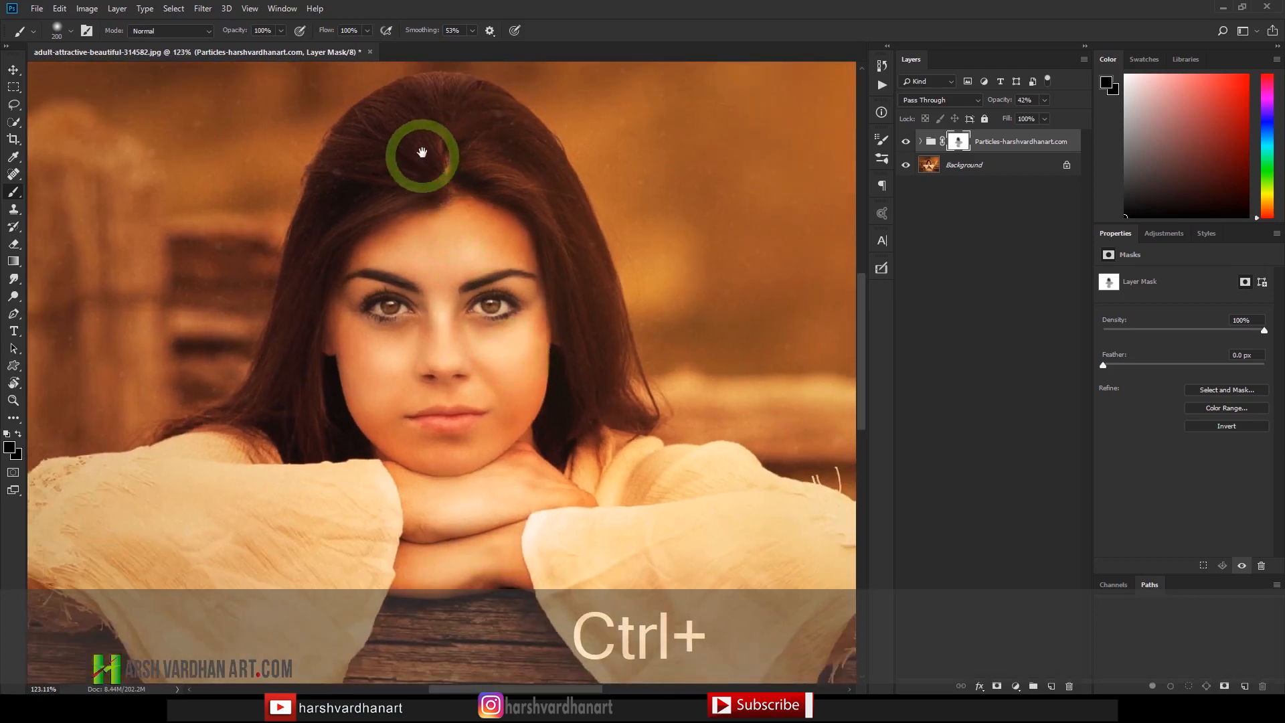
left_click_drag(411, 128, 349, 205)
mouse_move(523, 187)
left_mouse_down()
mouse_move(548, 306)
mouse_move(466, 138)
mouse_move(326, 213)
mouse_move(434, 115)
mouse_move(445, 139)
mouse_move(385, 179)
mouse_move(368, 173)
mouse_move(362, 252)
left_mouse_up()
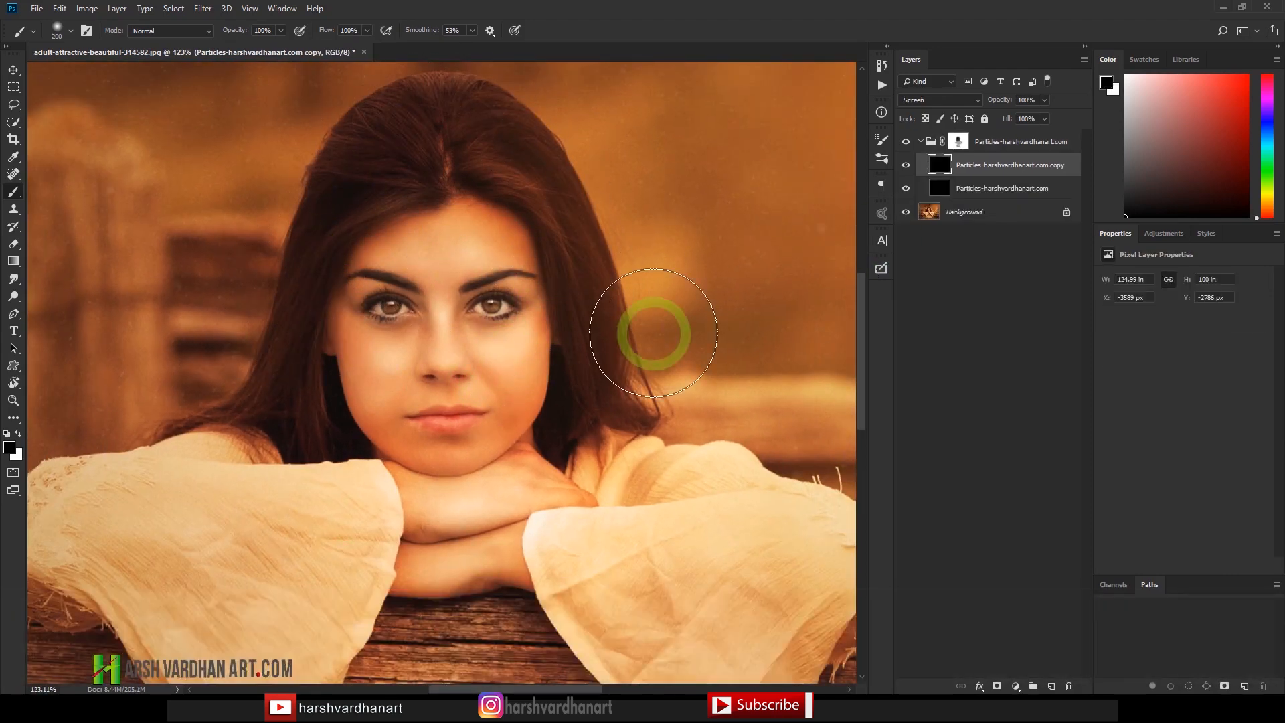
Step: Paint black on the Particles group's mask around the outer background with the soft brush enlarged to 700 px
scroll(654, 333, "down", 5)
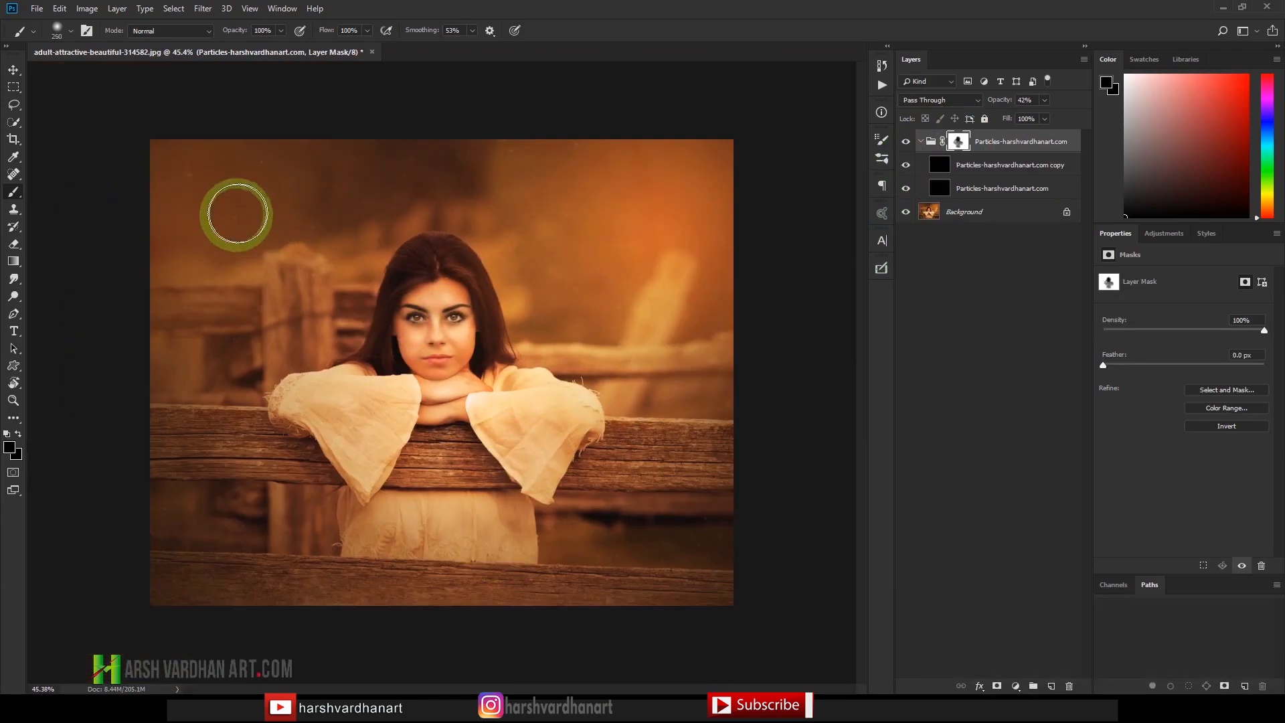
key("bracketright")
key("bracketright")
key("bracketright")
key("bracketright")
key("bracketright")
key("bracketright")
mouse_move(752, 528)
left_mouse_down()
mouse_move(724, 424)
mouse_move(631, 325)
mouse_move(604, 136)
mouse_move(715, 150)
mouse_move(306, 204)
mouse_move(93, 196)
left_mouse_up()
mouse_move(256, 149)
left_mouse_down()
mouse_move(267, 140)
mouse_move(218, 194)
left_mouse_up()
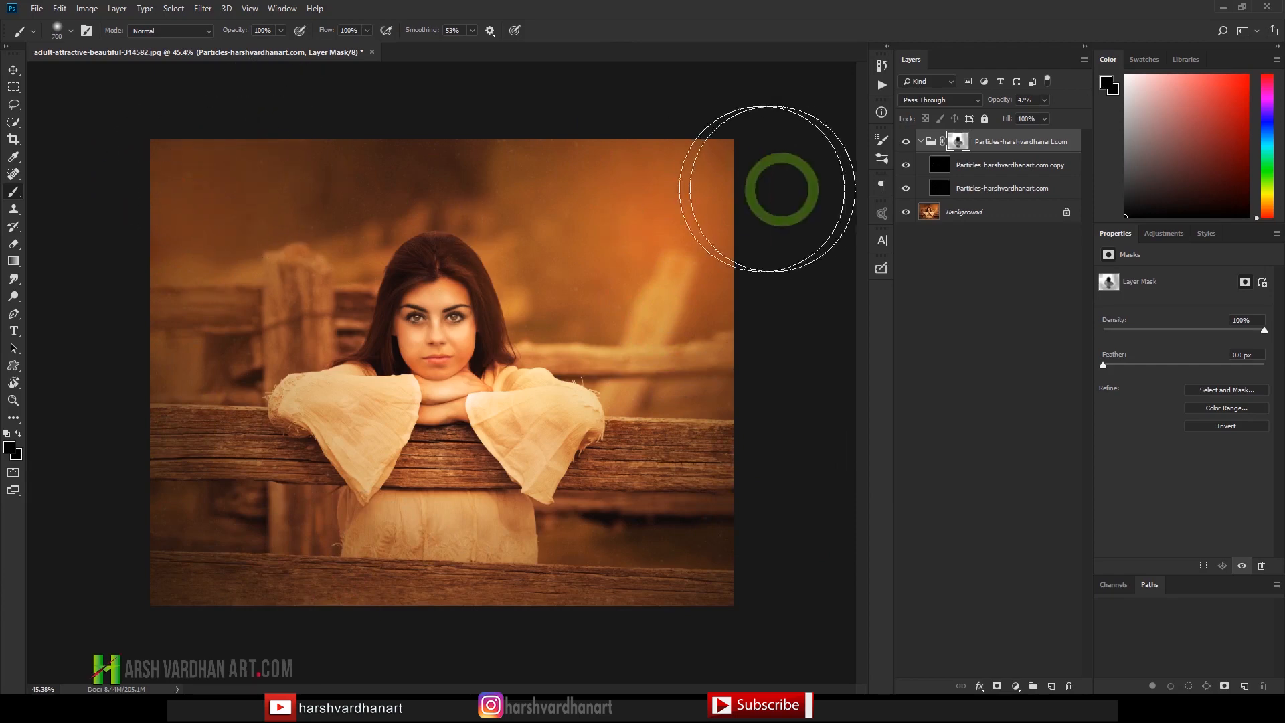
left_click_drag(781, 189, 692, 200)
mouse_move(238, 193)
left_mouse_down()
mouse_move(130, 247)
mouse_move(254, 259)
left_mouse_up()
Step: Compare the portrait with the Particles group hidden and shown, and collapse the group
left_click(950, 142)
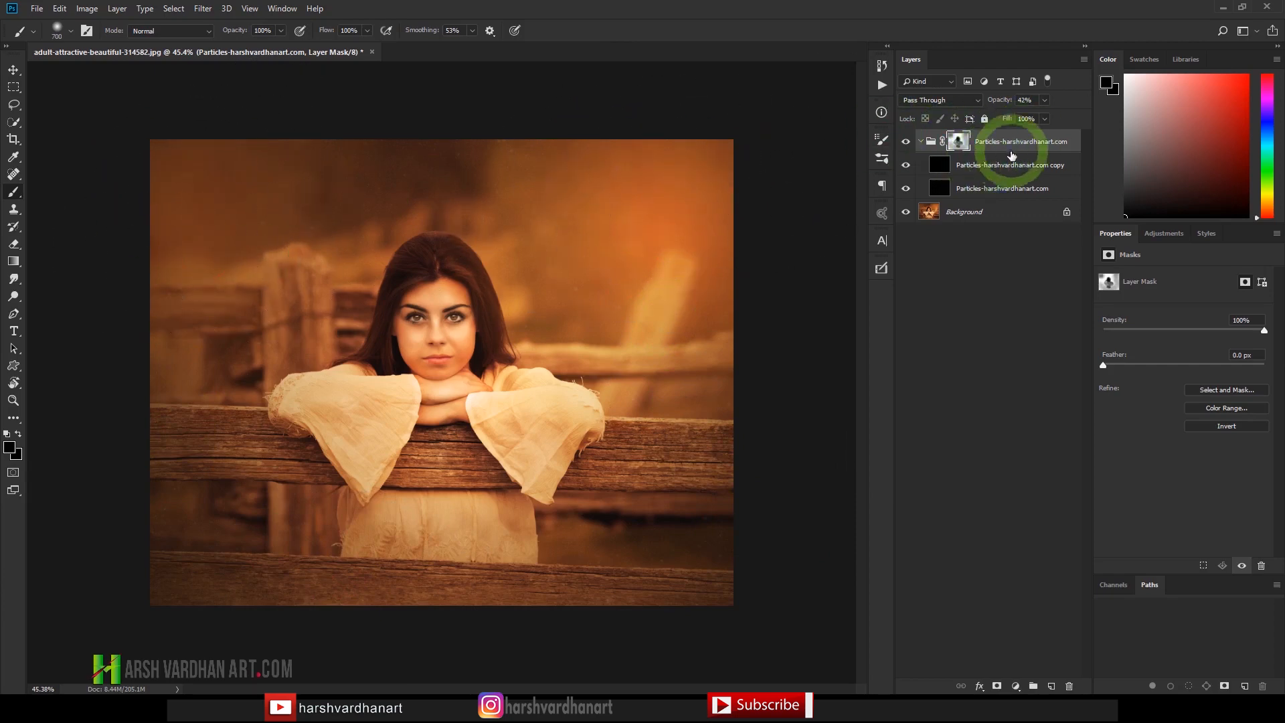
left_click_drag(423, 334, 480, 397)
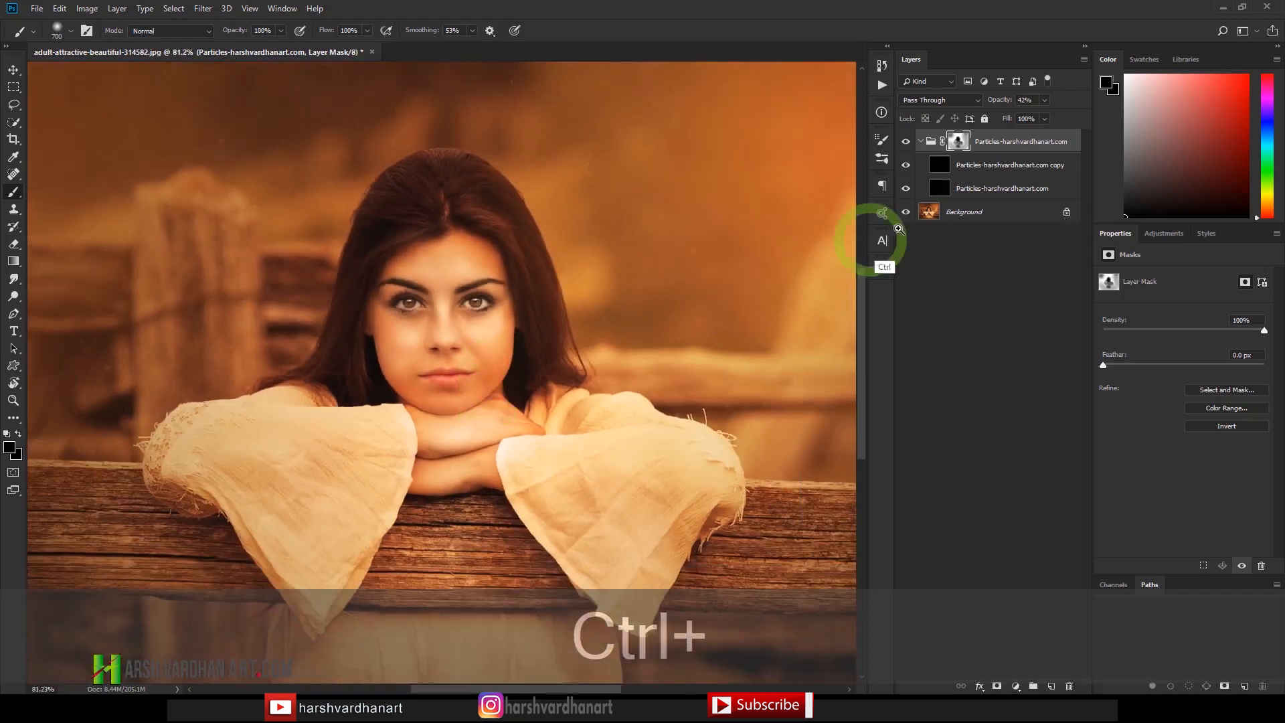
left_click(907, 141)
left_click(909, 144)
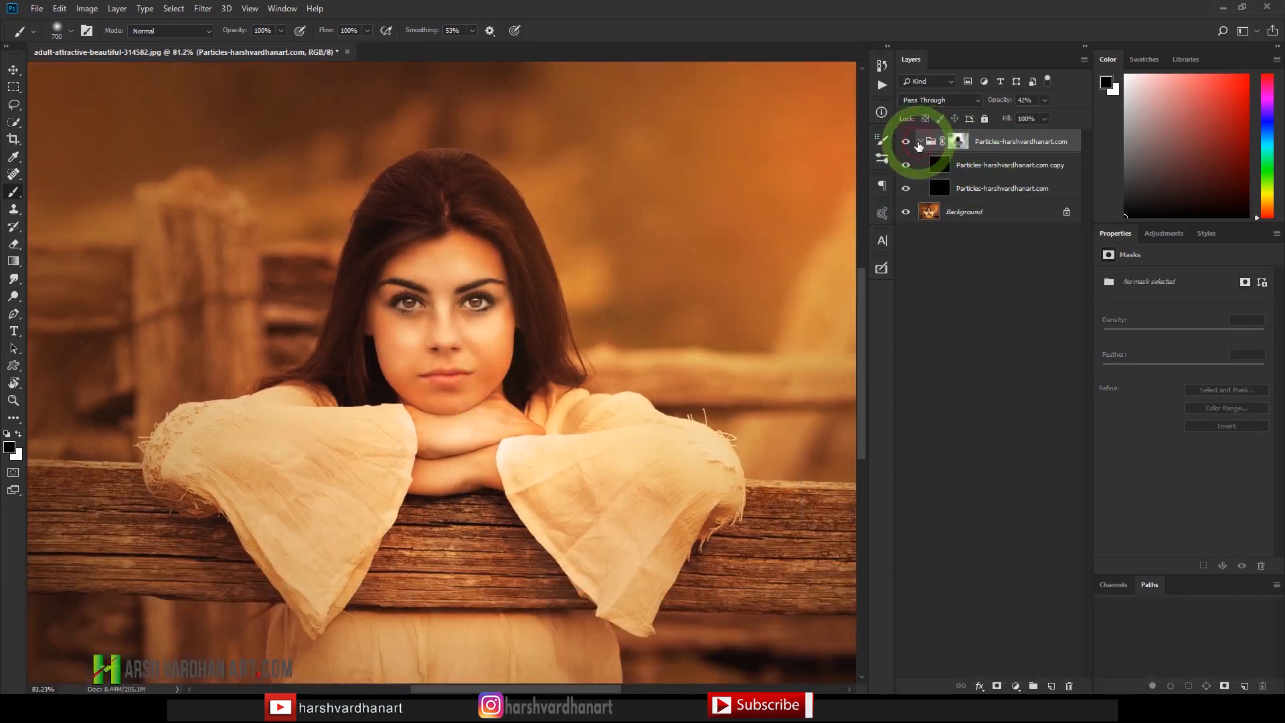
left_click(928, 142)
left_click_drag(642, 252, 634, 252)
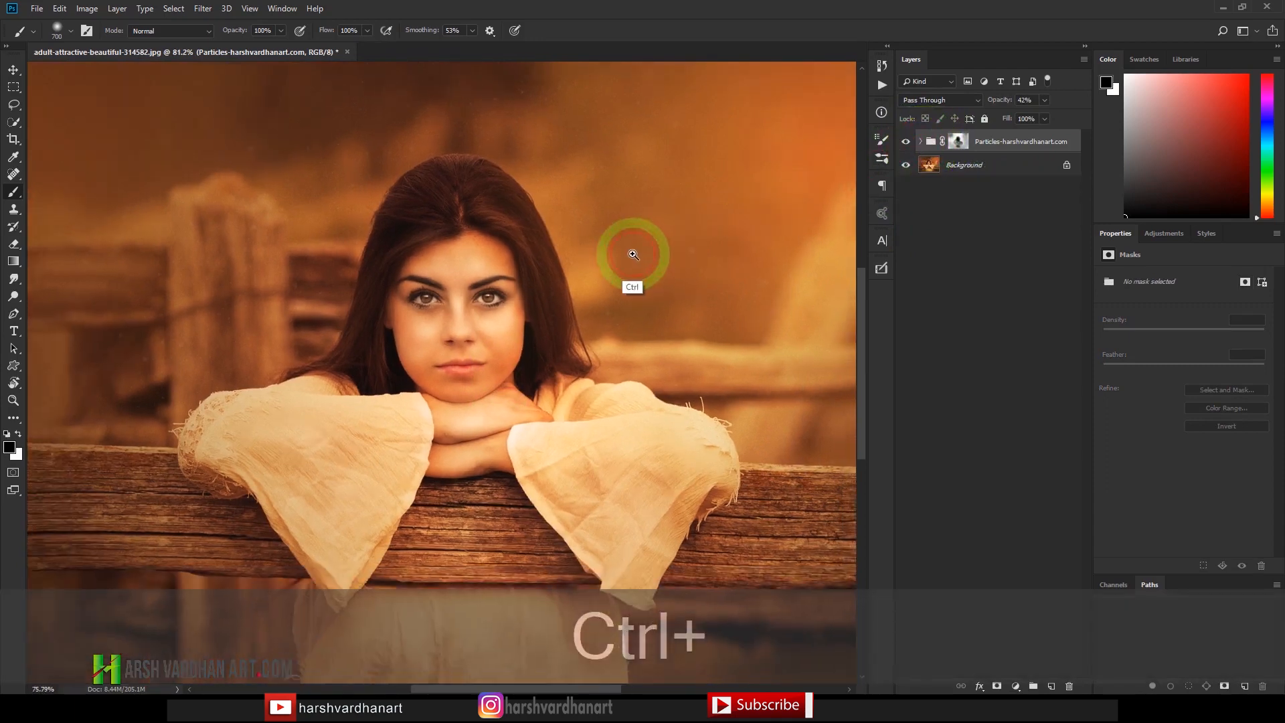
Step: Merge the Particles group into the Background and play the HDR+Sharpening action
left_click(966, 168, "shift")
key("ctrl+shift+e")
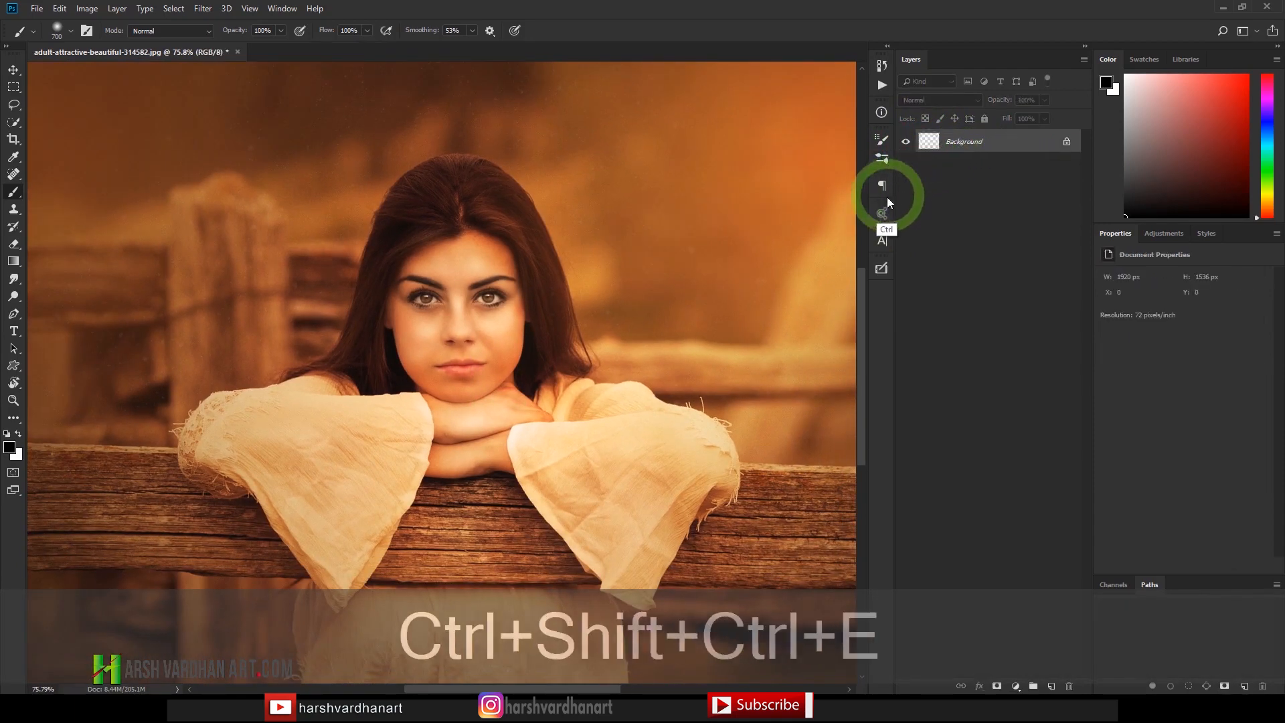
left_click(881, 86)
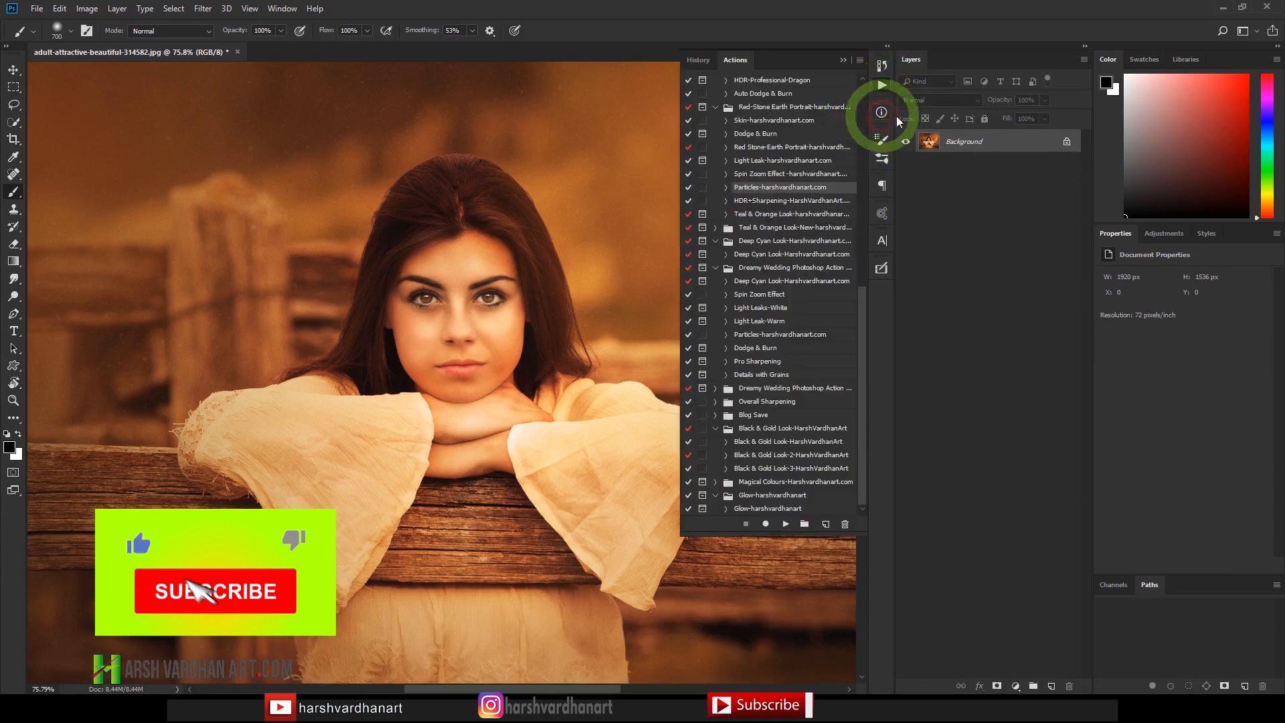
left_click(762, 201)
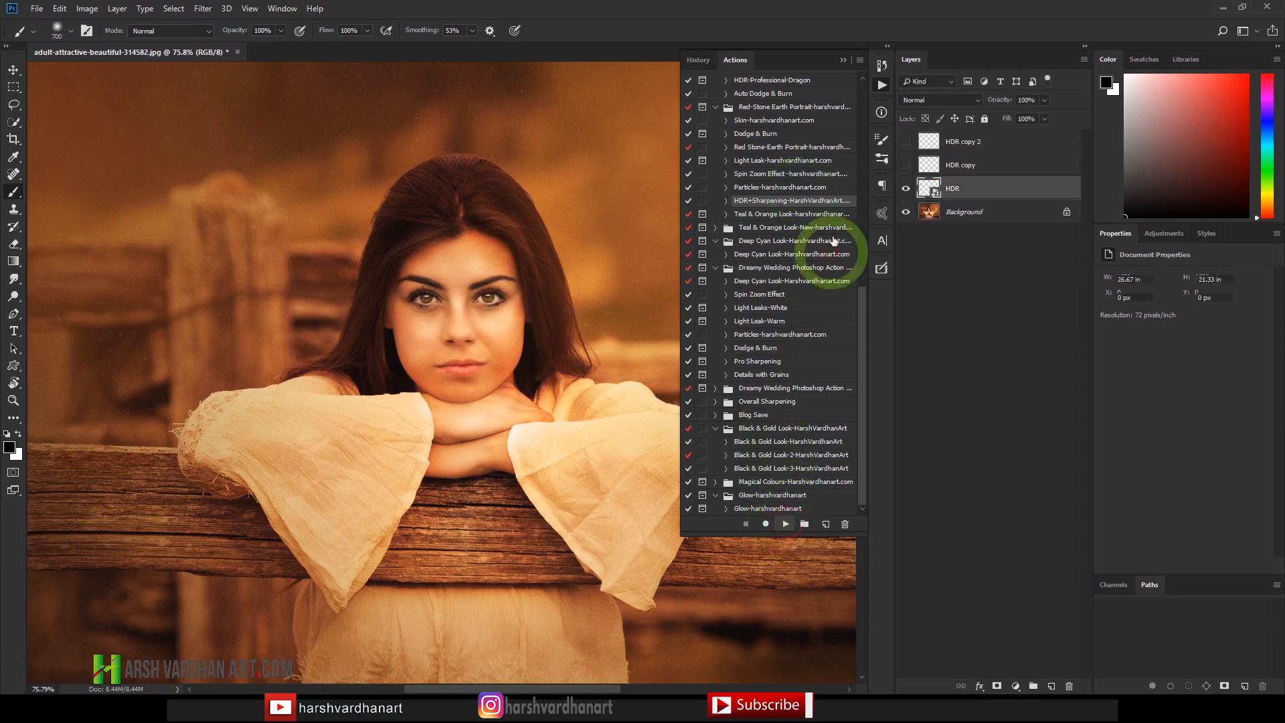
left_click(883, 85)
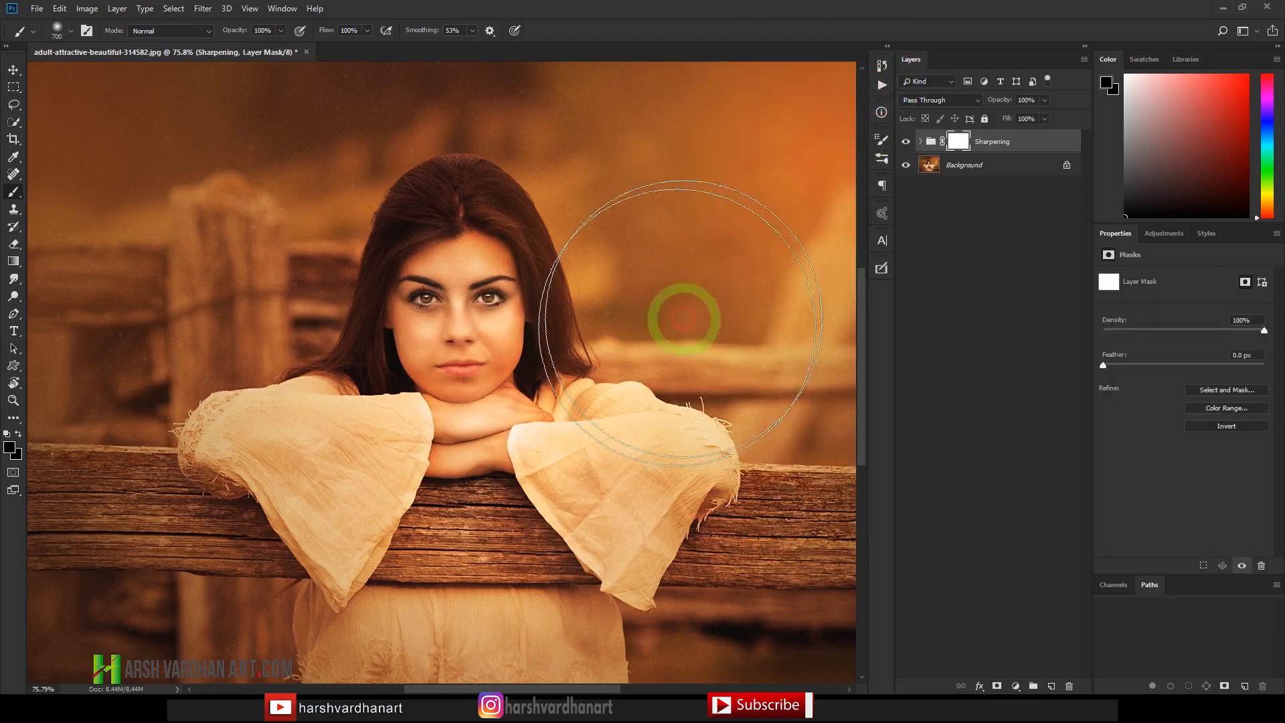
Step: Paint black on the Sharpening group's mask over the woman's facial skin with an 80 px Soft Round brush at 0% hardness
key("ctrl+space")
mouse_move(672, 275)
left_mouse_down()
mouse_move(636, 287)
mouse_move(663, 288)
left_mouse_up()
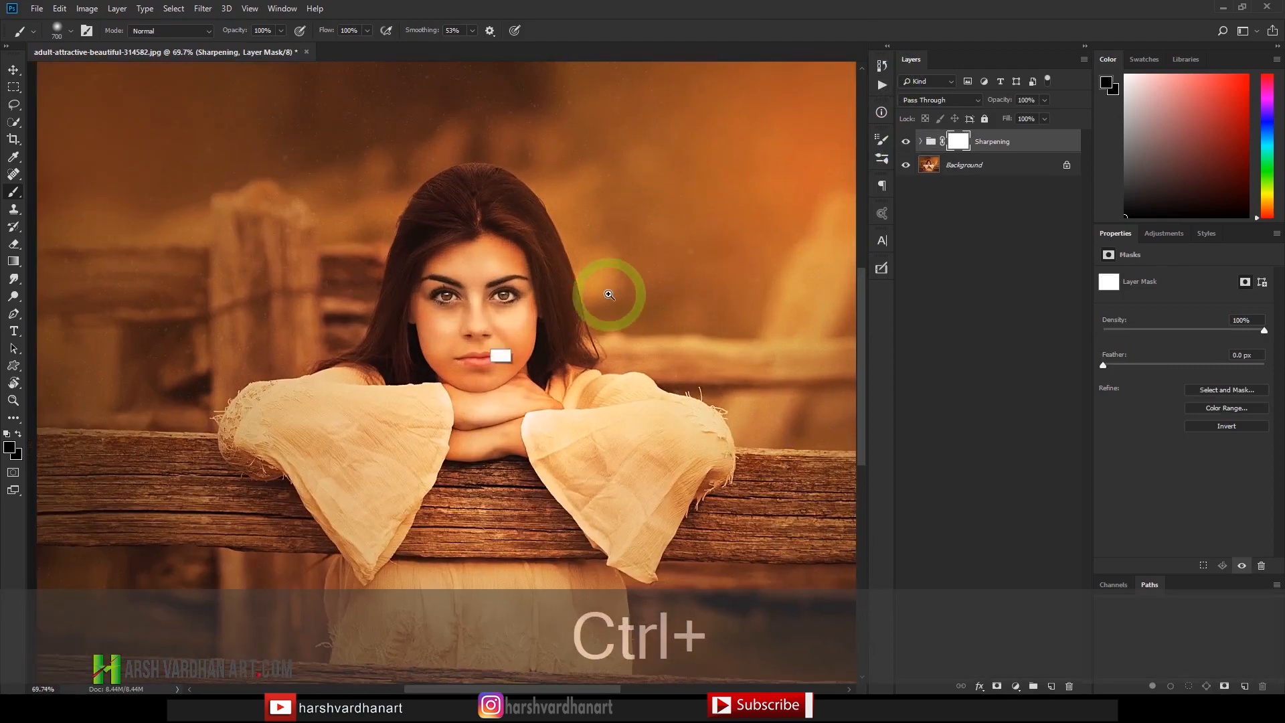
left_click_drag(474, 340, 514, 340)
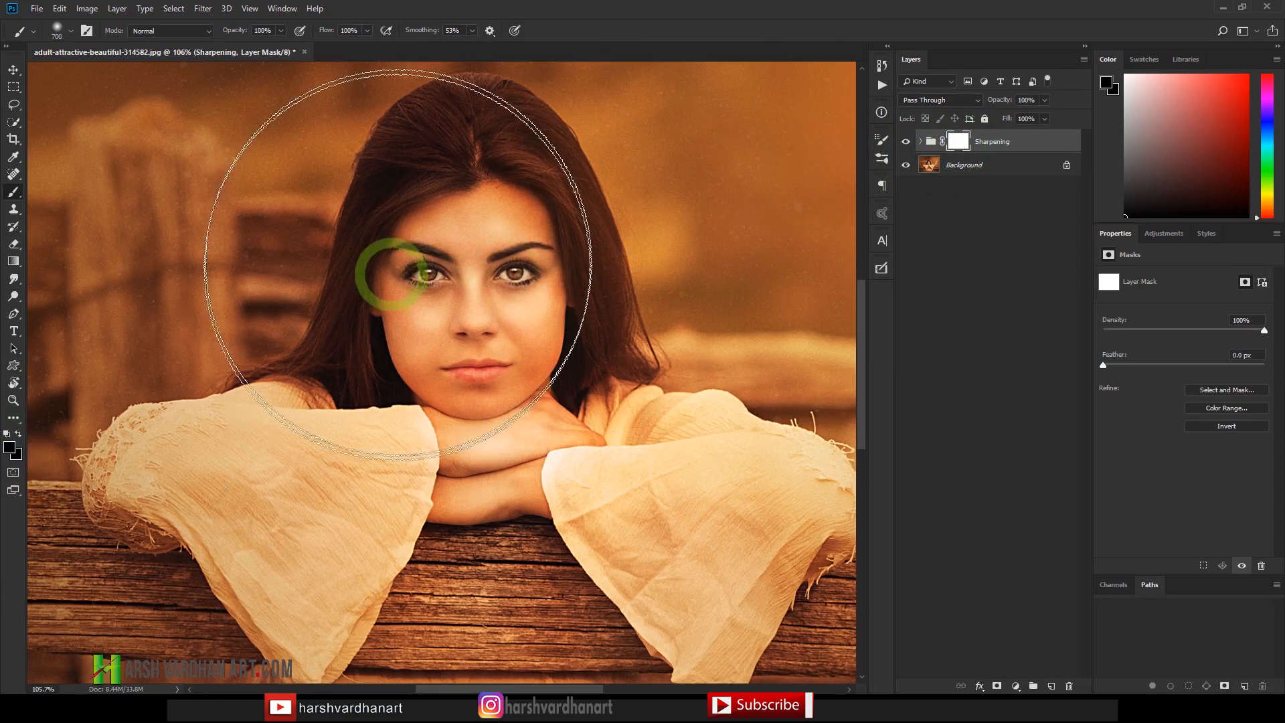
key("bracketleft")
key("bracketleft")
key("bracketleft")
key("bracketleft")
key("bracketleft")
key("bracketleft")
key("bracketleft")
key("bracketleft")
key("bracketleft")
key("bracketleft")
key("bracketleft")
key("bracketleft")
key("bracketleft")
key("bracketleft")
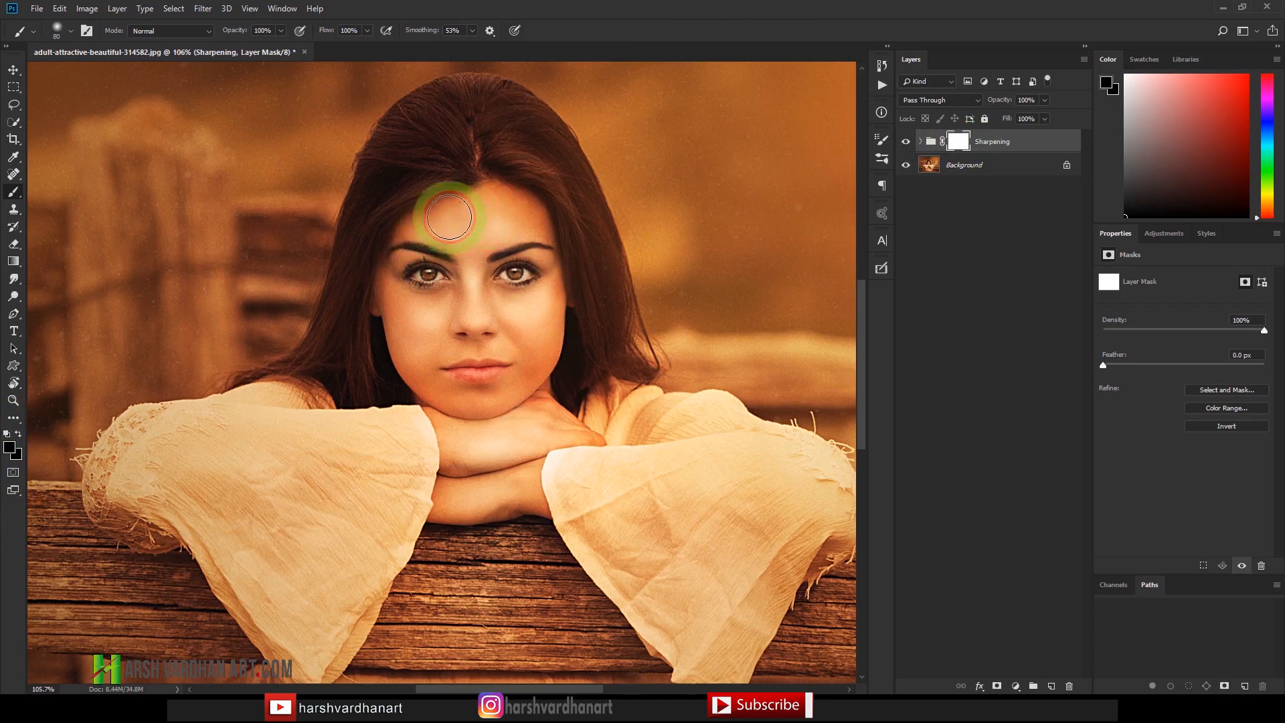
key("bracketright")
right_click(536, 251)
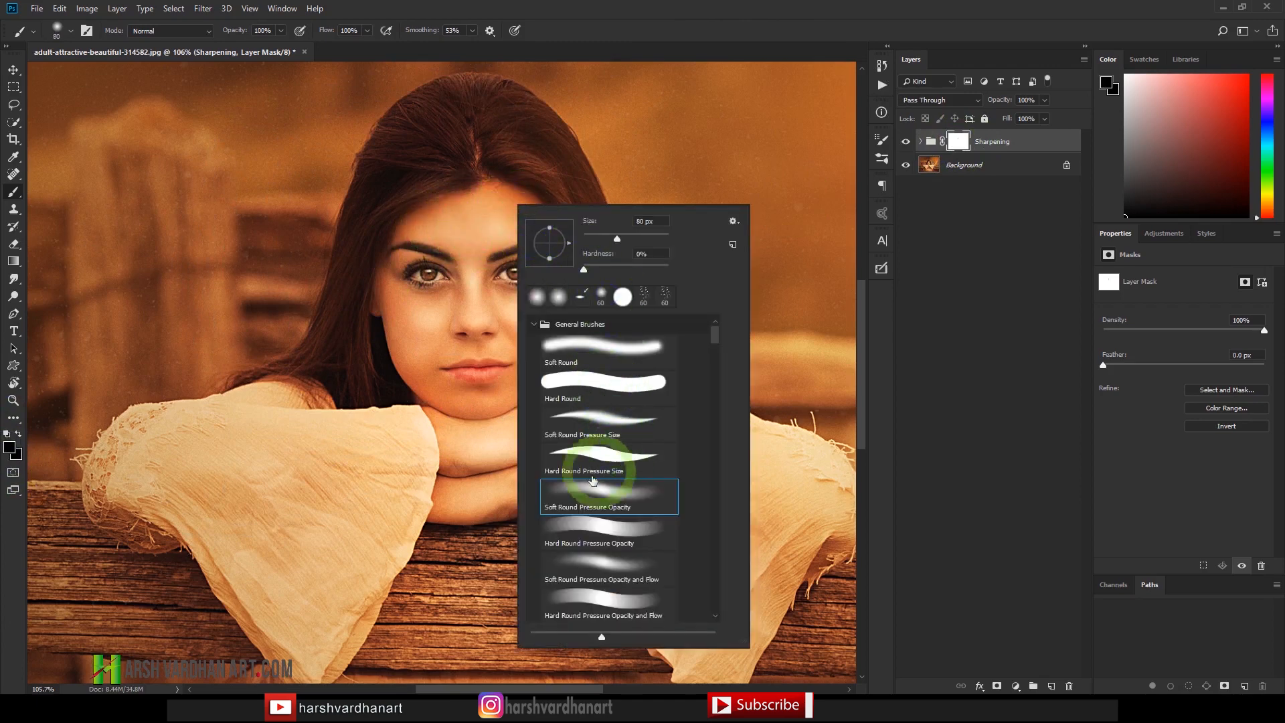
left_click(641, 351)
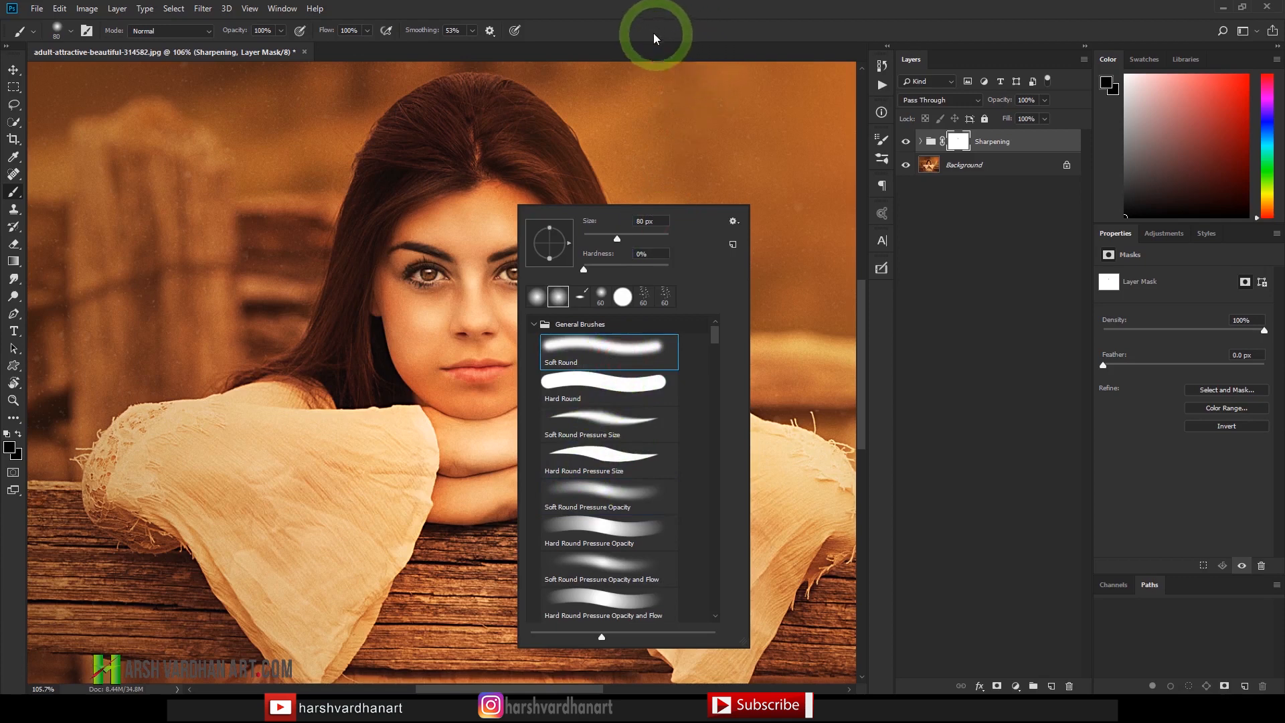
left_click(709, 26)
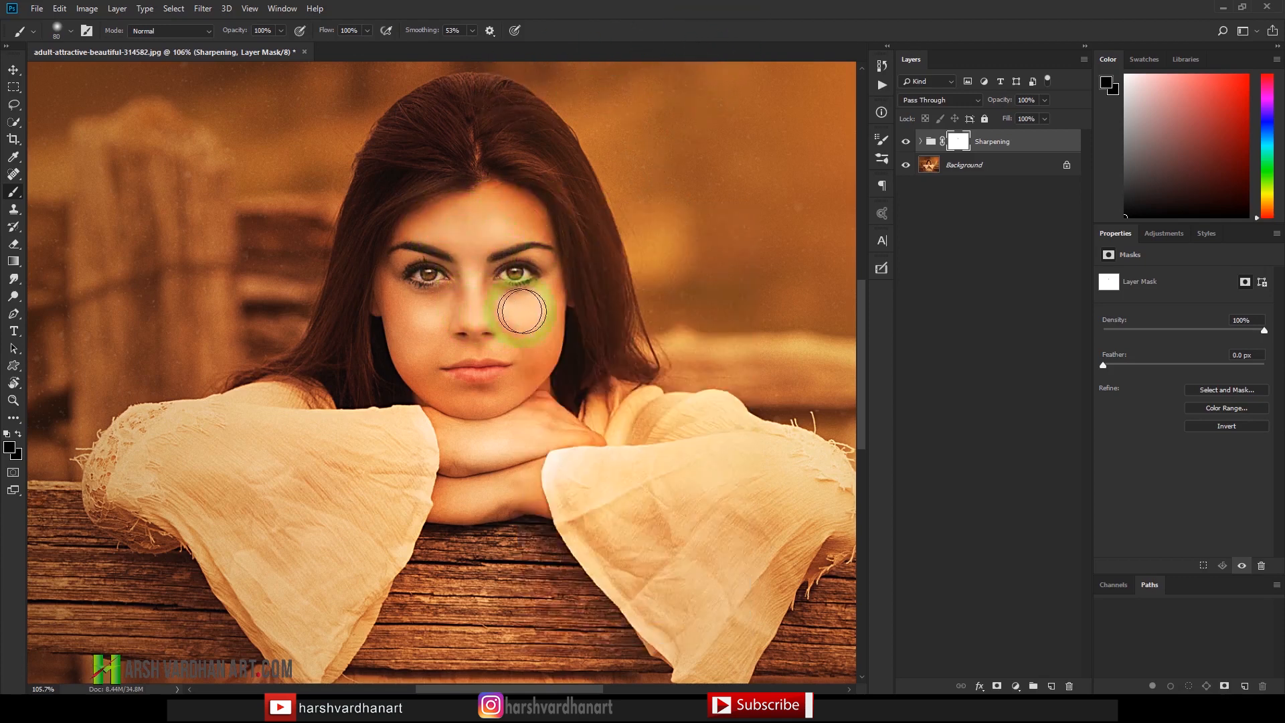
mouse_move(523, 311)
left_mouse_down()
mouse_move(528, 360)
mouse_move(422, 355)
mouse_move(421, 321)
mouse_move(391, 319)
mouse_move(452, 378)
mouse_move(517, 386)
mouse_move(487, 398)
mouse_move(544, 340)
mouse_move(449, 438)
mouse_move(542, 439)
mouse_move(465, 493)
mouse_move(518, 496)
mouse_move(474, 495)
mouse_move(547, 425)
mouse_move(574, 425)
mouse_move(532, 416)
mouse_move(568, 370)
mouse_move(376, 321)
mouse_move(384, 271)
mouse_move(389, 320)
mouse_move(420, 299)
mouse_move(390, 263)
mouse_move(403, 255)
mouse_move(471, 275)
left_mouse_up()
Step: Refine the Sharpening group's mask in black around the nose, mouth, cheeks, chin and hands with a smaller soft brush of 40 to 45 px
key("bracketleft")
key("bracketleft")
key("bracketleft")
key("bracketleft")
key("bracketleft")
key("bracketleft")
key("bracketleft")
key("bracketleft")
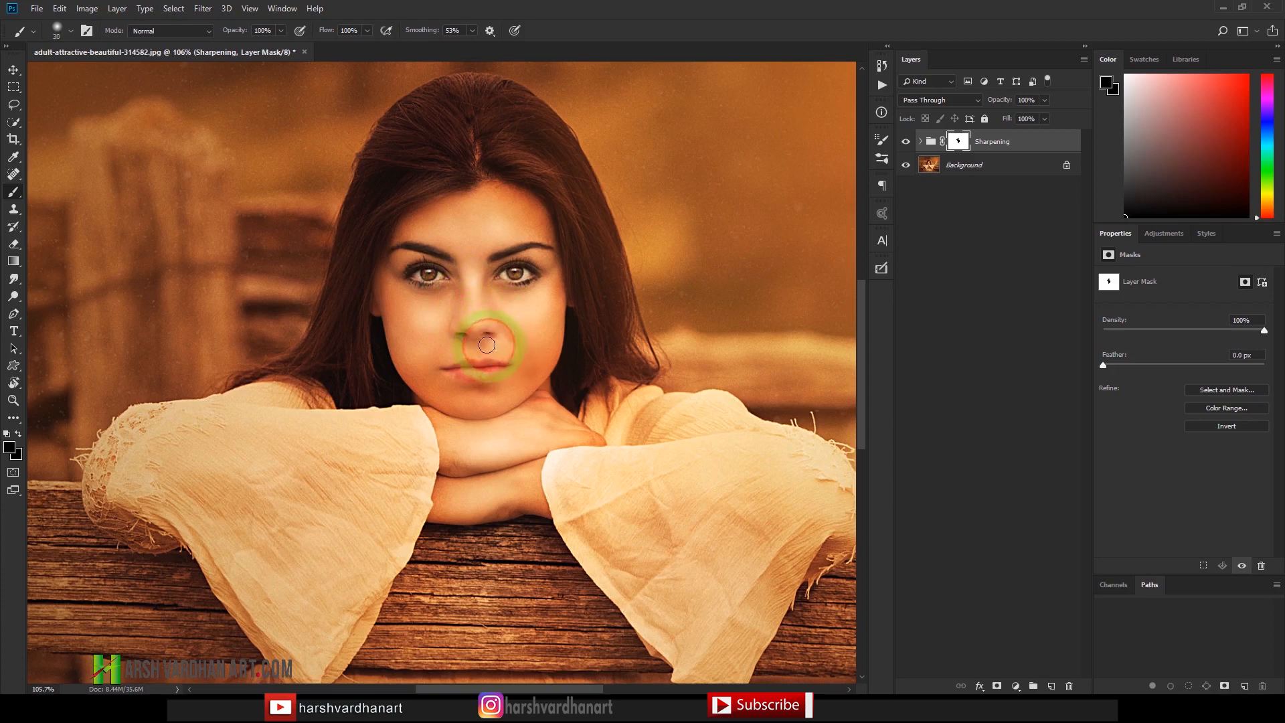
mouse_move(513, 218)
left_mouse_down()
mouse_move(413, 218)
mouse_move(404, 231)
mouse_move(513, 204)
mouse_move(543, 236)
mouse_move(529, 224)
mouse_move(556, 306)
left_mouse_up()
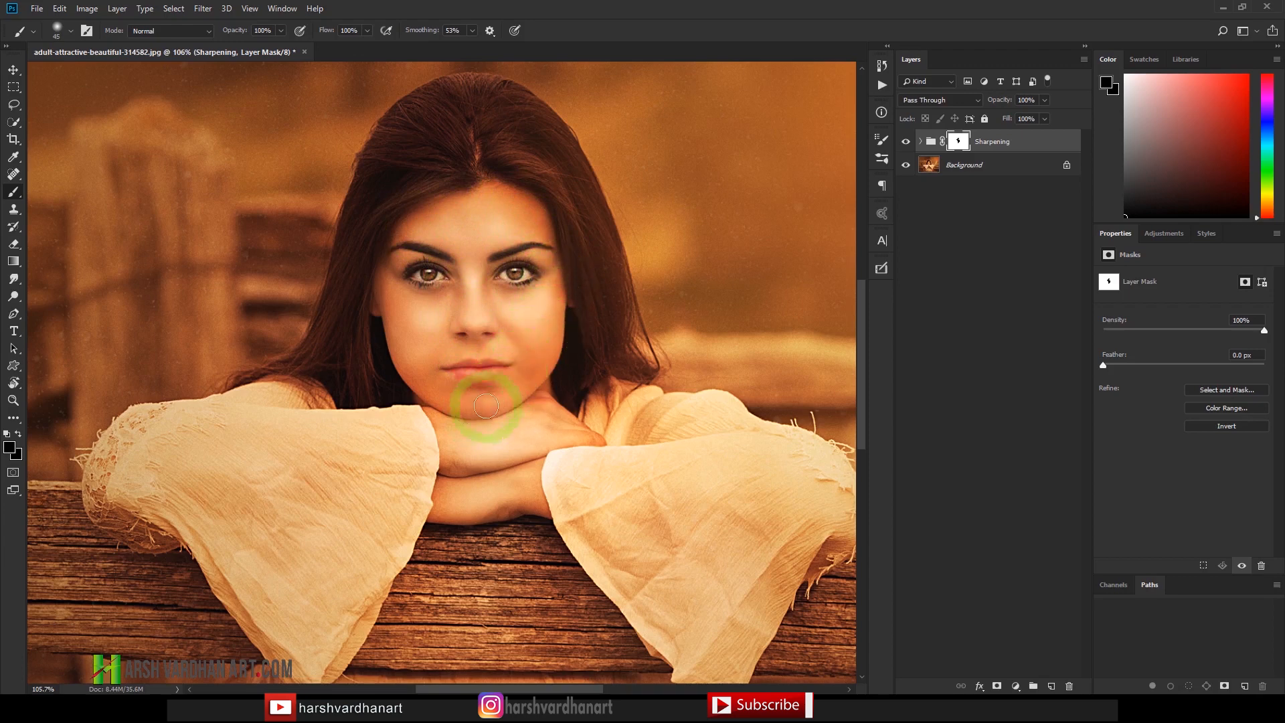
mouse_move(486, 405)
left_mouse_down()
mouse_move(420, 377)
mouse_move(502, 348)
left_mouse_up()
mouse_move(447, 313)
left_mouse_down()
mouse_move(410, 332)
mouse_move(434, 375)
mouse_move(496, 414)
left_mouse_up()
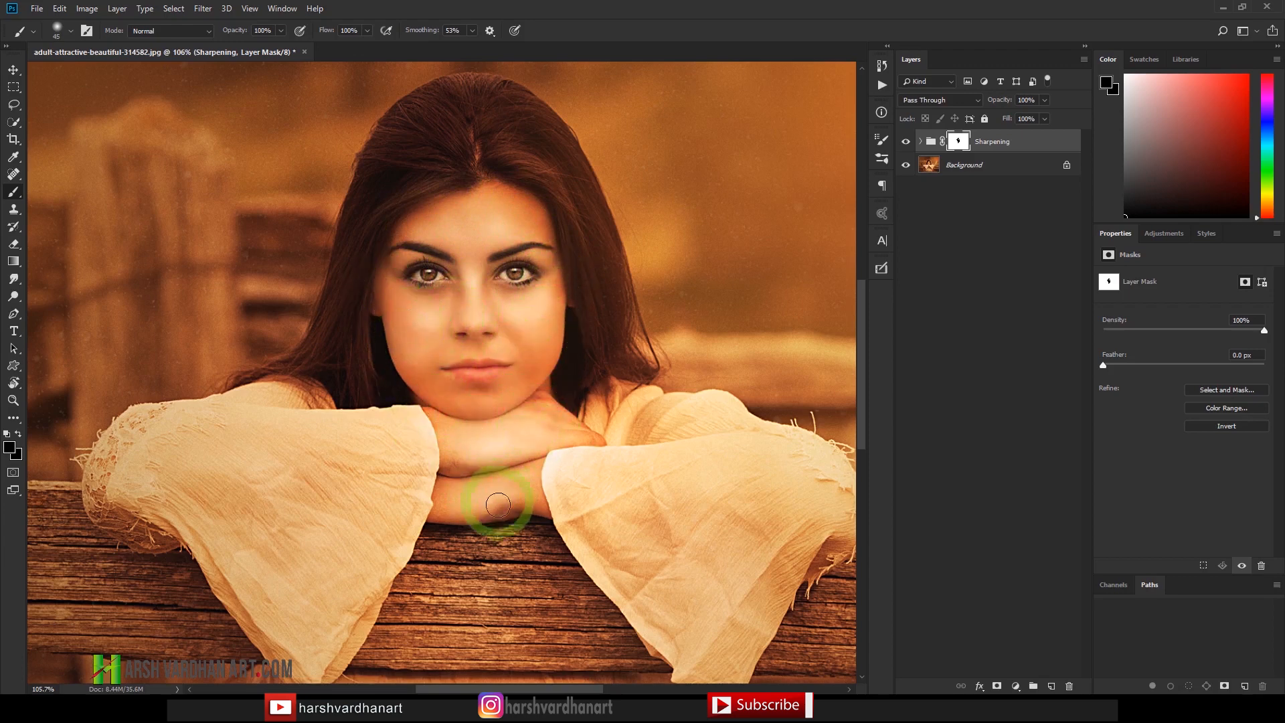
left_click_drag(498, 505, 448, 502)
mouse_move(536, 399)
left_mouse_down()
mouse_move(531, 366)
mouse_move(561, 291)
mouse_move(542, 348)
mouse_move(500, 348)
left_mouse_up()
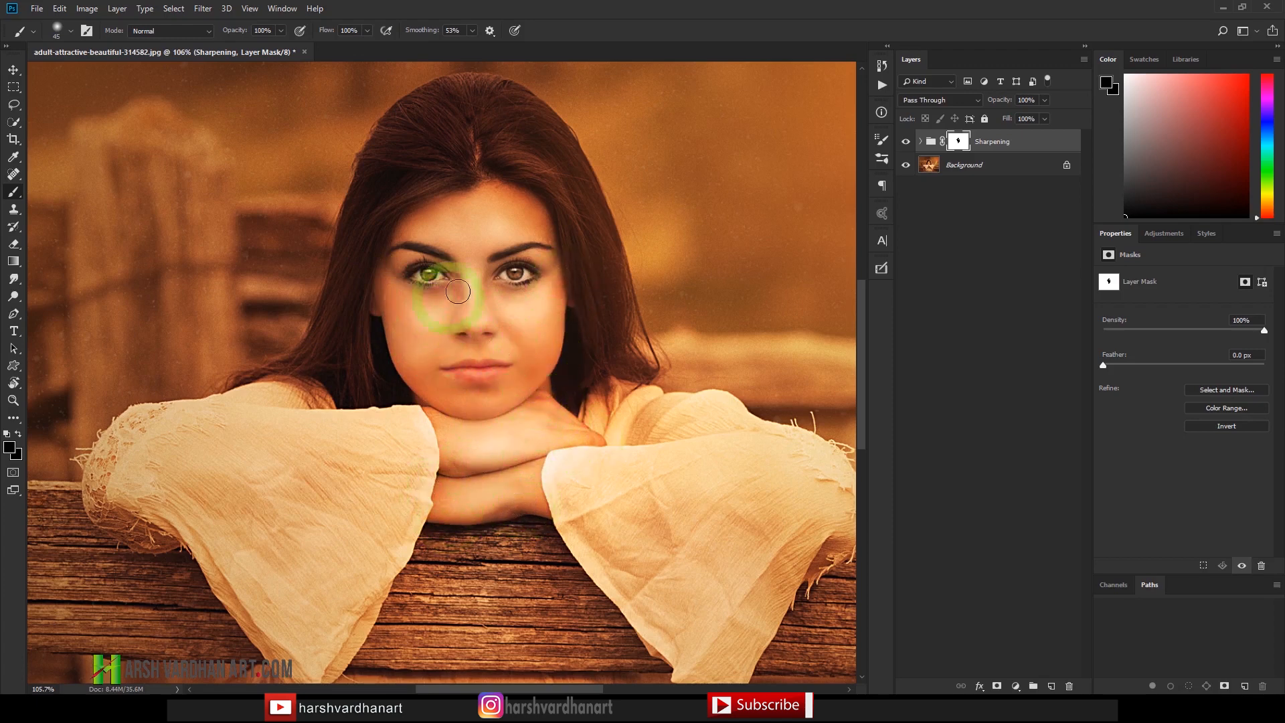
mouse_move(458, 291)
left_mouse_down()
mouse_move(389, 294)
mouse_move(398, 268)
mouse_move(418, 366)
mouse_move(370, 286)
mouse_move(456, 209)
mouse_move(531, 214)
mouse_move(550, 329)
mouse_move(537, 360)
mouse_move(496, 412)
mouse_move(522, 393)
mouse_move(449, 418)
mouse_move(560, 430)
mouse_move(452, 480)
mouse_move(474, 507)
mouse_move(454, 392)
mouse_move(475, 403)
mouse_move(481, 393)
mouse_move(404, 360)
mouse_move(439, 413)
left_mouse_up()
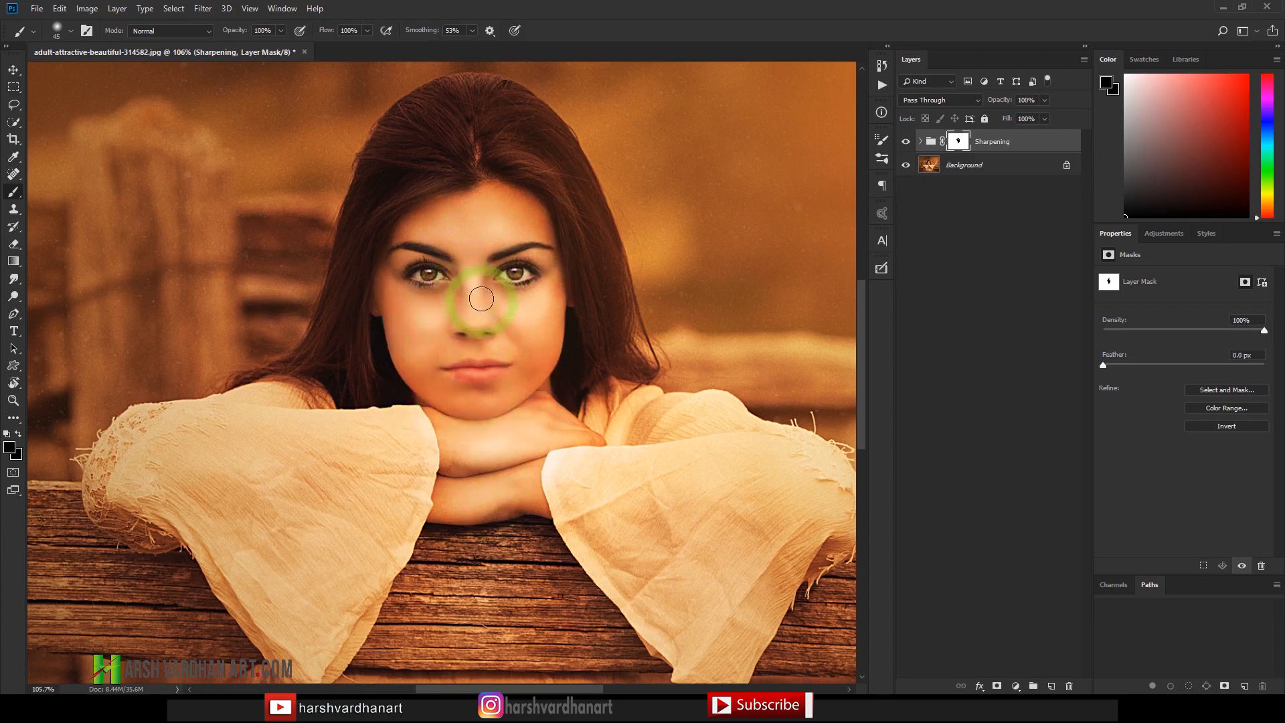
Step: Merge the Sharpening group into the Background and play the Skin action from the Red-Stone Earth Portrait set
left_click(944, 175, "ctrl+shift")
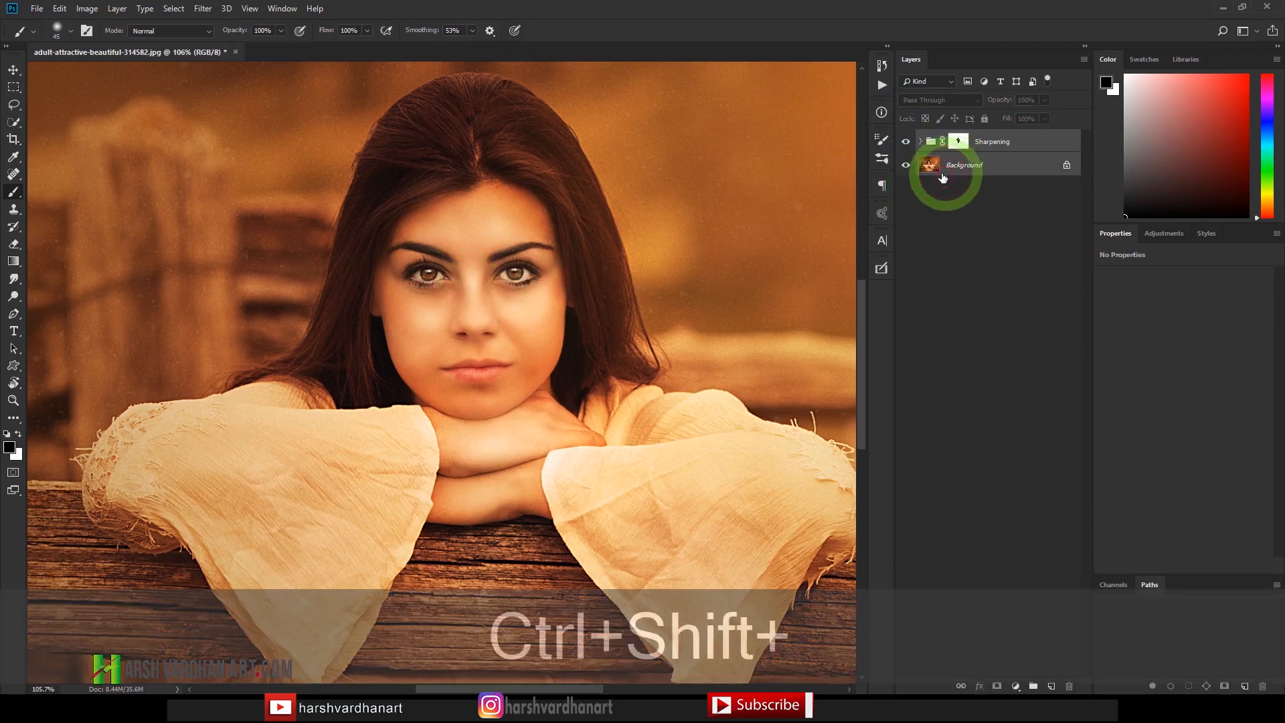
key("ctrl+e")
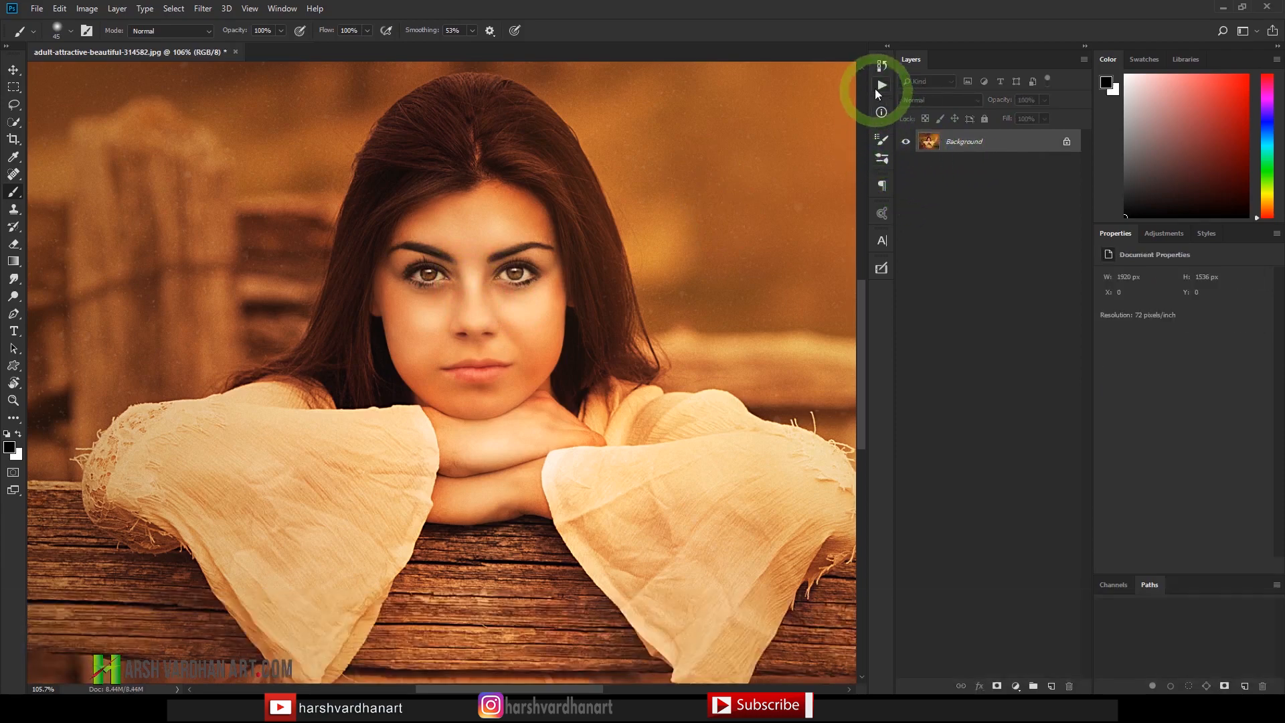
left_click(876, 90)
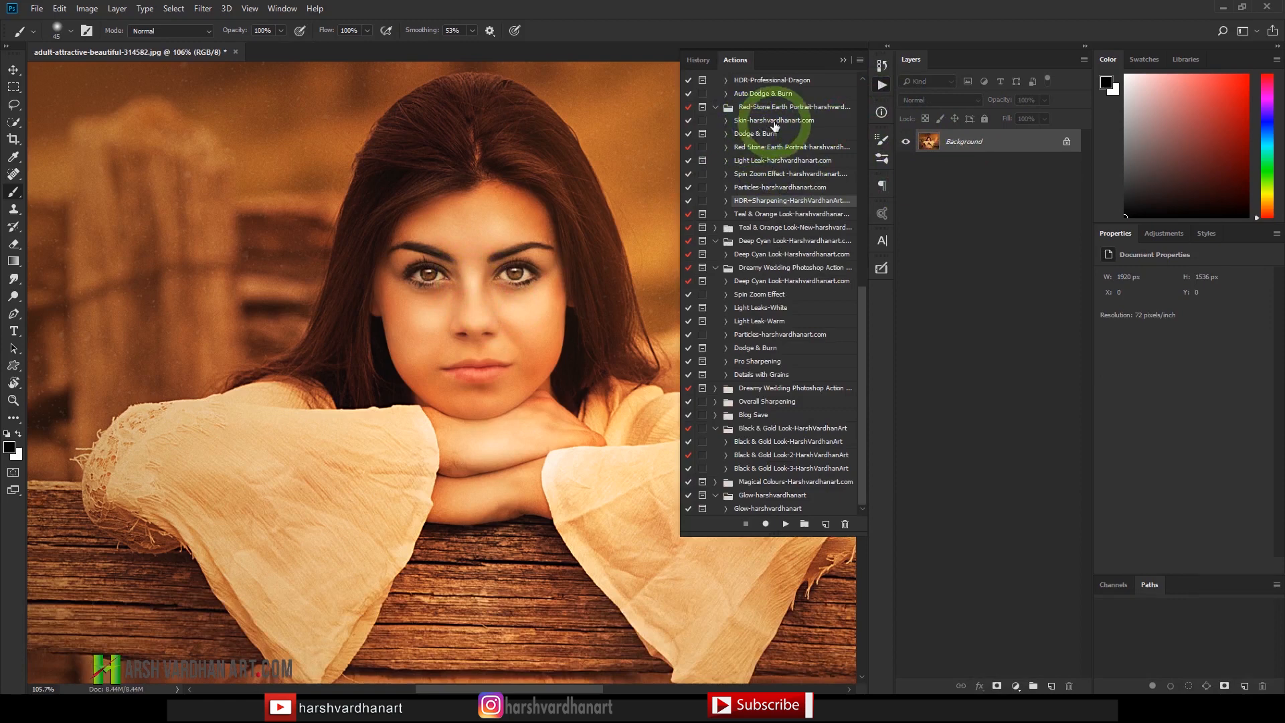
left_click(774, 124)
left_click(786, 525)
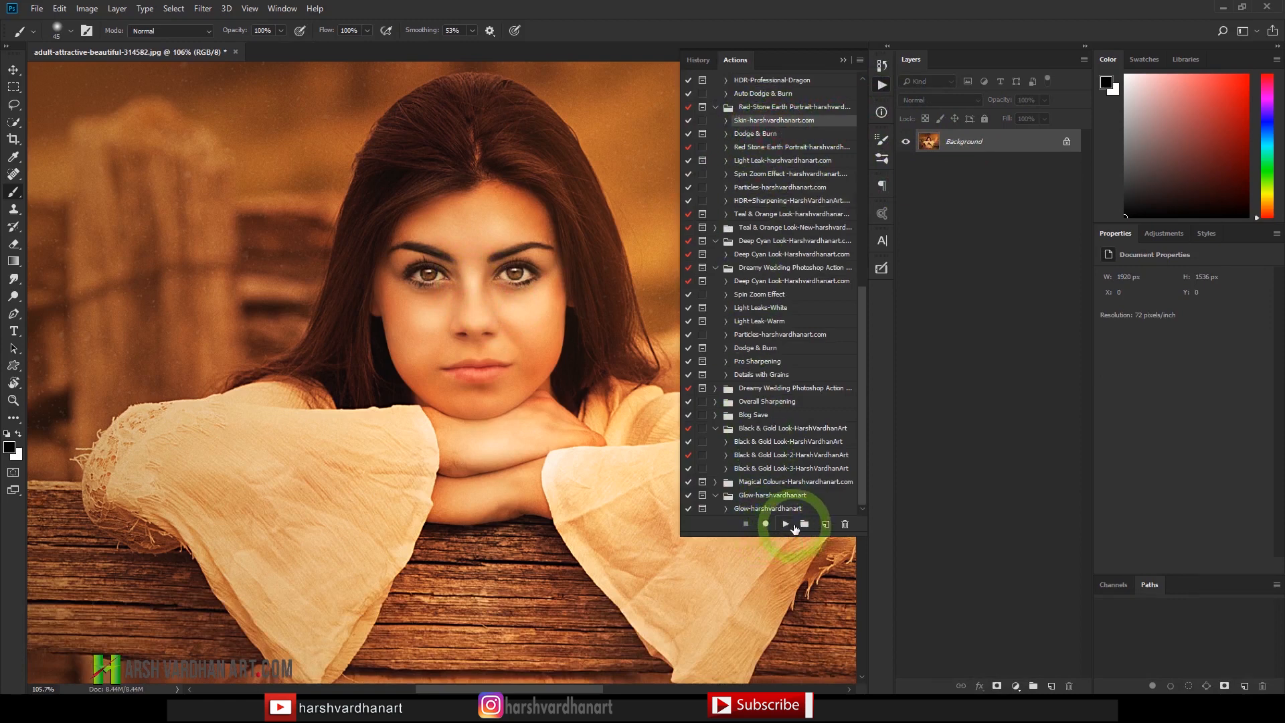
left_click(880, 89)
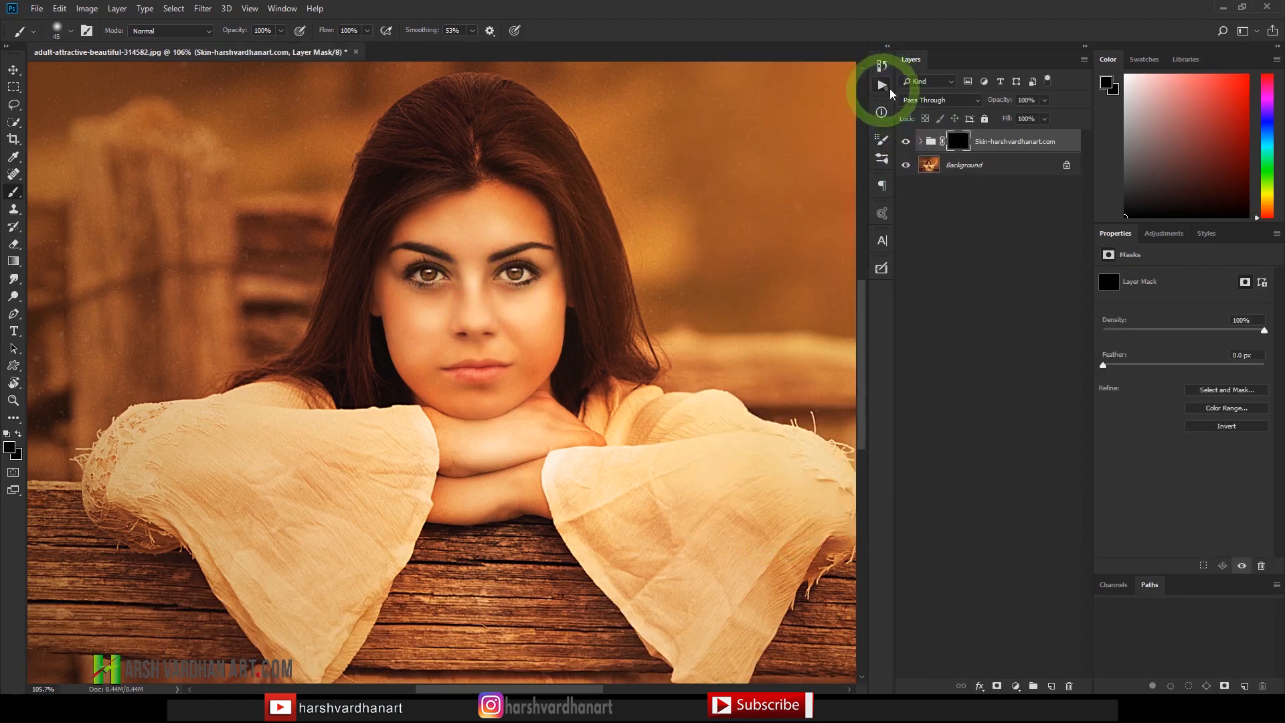
Step: Paint white on the Skin group's mask over the woman's facial skin with a soft 45 px brush, reducing it to 25 px
key("x")
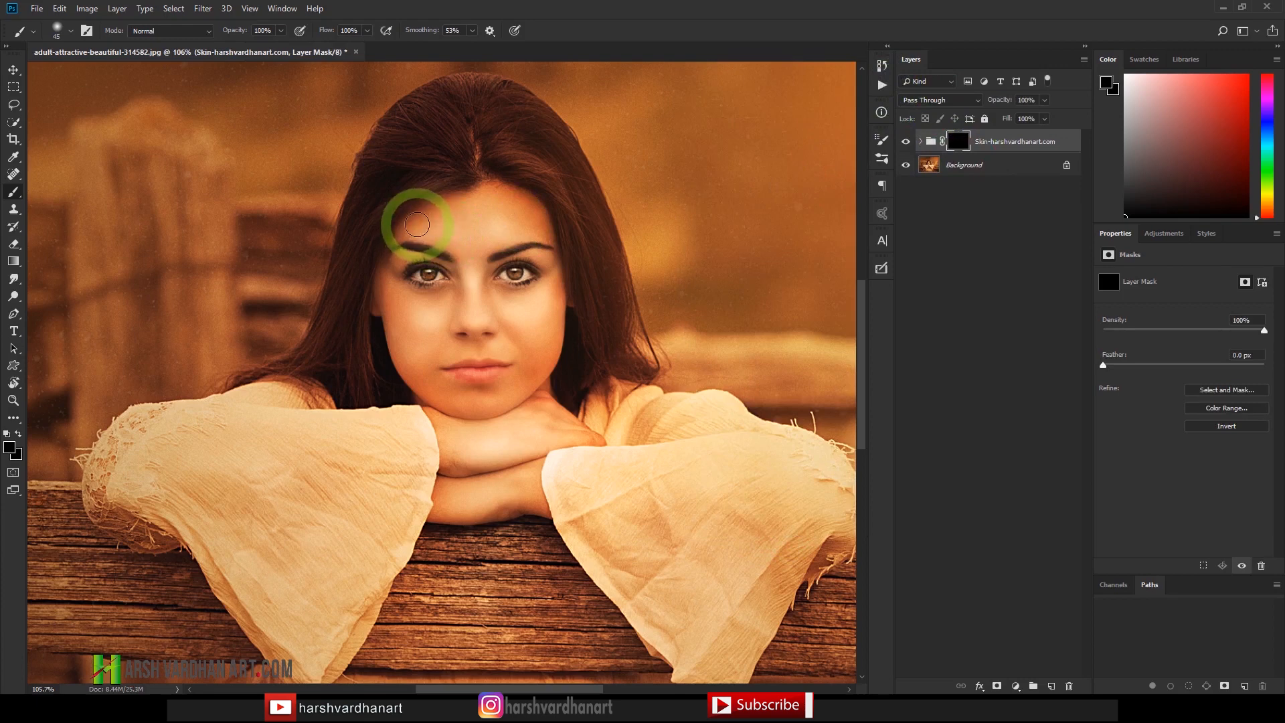
mouse_move(430, 212)
left_mouse_down()
mouse_move(400, 230)
mouse_move(443, 221)
mouse_move(470, 243)
mouse_move(496, 202)
mouse_move(543, 223)
mouse_move(469, 255)
mouse_move(479, 303)
mouse_move(555, 287)
mouse_move(553, 316)
mouse_move(517, 330)
left_mouse_up()
mouse_move(517, 389)
left_mouse_down()
mouse_move(458, 401)
mouse_move(490, 393)
mouse_move(434, 388)
mouse_move(501, 353)
left_mouse_up()
mouse_move(455, 281)
left_mouse_down()
mouse_move(399, 301)
mouse_move(433, 299)
mouse_move(390, 285)
mouse_move(405, 358)
mouse_move(394, 340)
mouse_move(438, 379)
mouse_move(394, 277)
mouse_move(415, 231)
mouse_move(488, 256)
mouse_move(495, 302)
mouse_move(547, 262)
mouse_move(531, 231)
mouse_move(545, 315)
mouse_move(503, 403)
mouse_move(458, 434)
mouse_move(440, 422)
mouse_move(565, 408)
mouse_move(472, 452)
mouse_move(514, 451)
mouse_move(449, 479)
mouse_move(539, 473)
mouse_move(449, 514)
mouse_move(540, 507)
mouse_move(525, 483)
mouse_move(555, 385)
mouse_move(609, 333)
left_mouse_up()
right_click(683, 345)
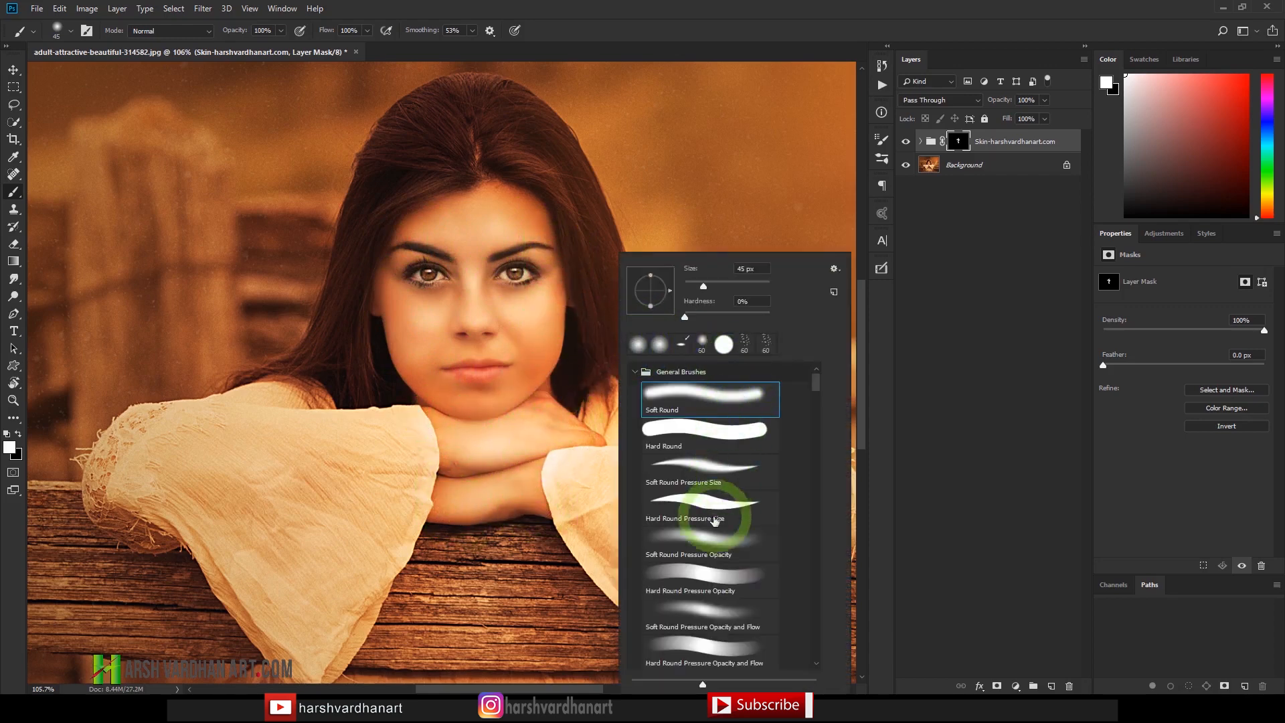
left_click(700, 543)
left_click(634, 21)
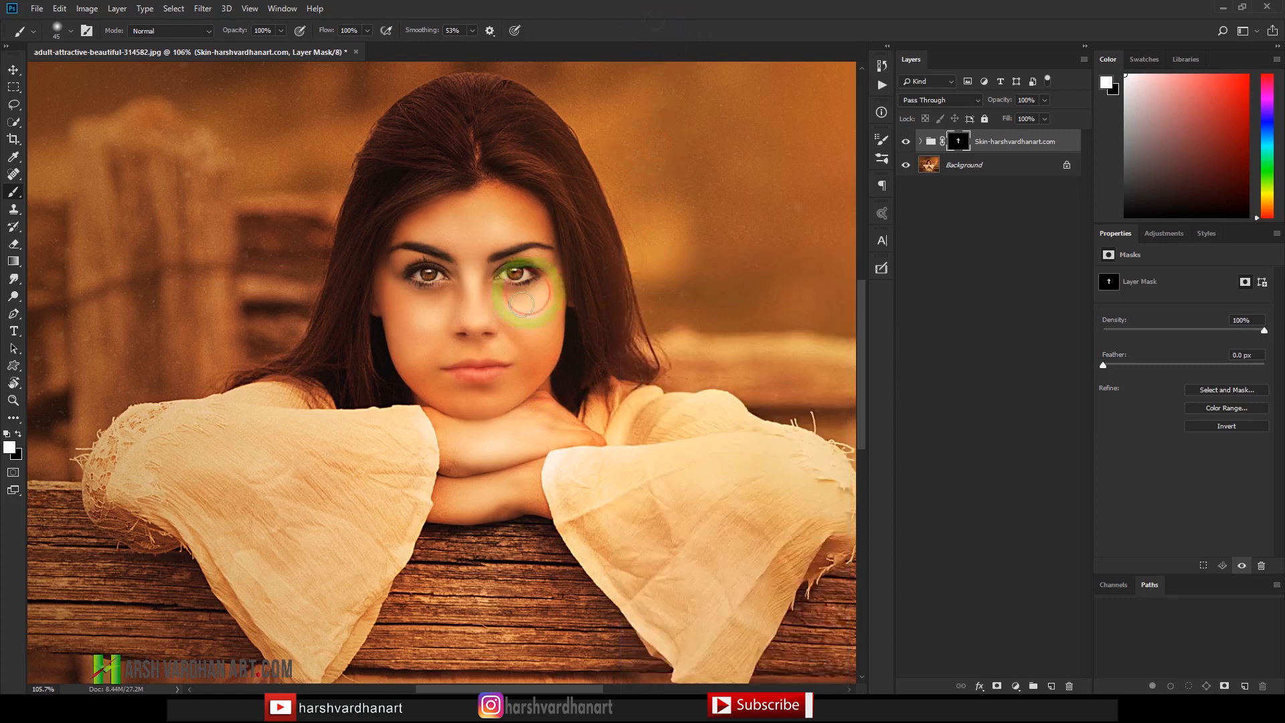
mouse_move(531, 283)
left_mouse_down()
mouse_move(473, 333)
mouse_move(539, 514)
mouse_move(428, 490)
mouse_move(502, 200)
mouse_move(517, 213)
left_mouse_up()
key("bracketleft")
key("bracketleft")
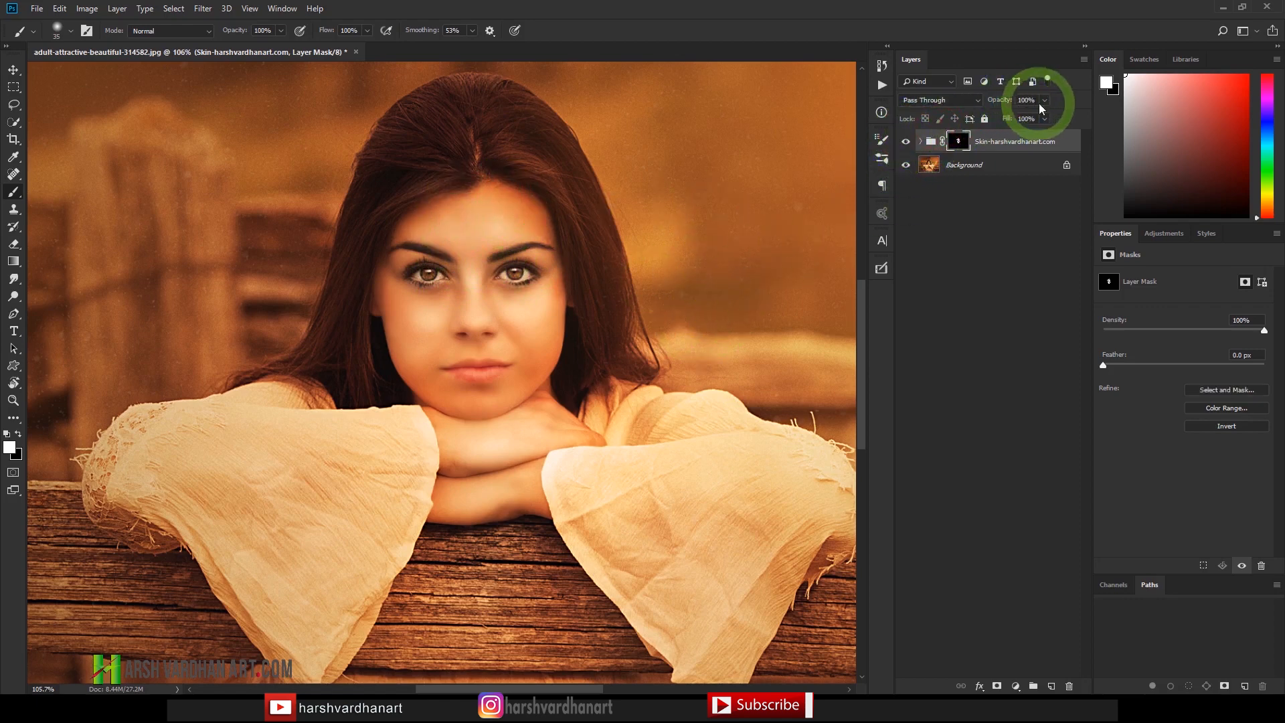
Step: Set the Skin group's opacity to 84%
left_click_drag(1043, 101, 1034, 115)
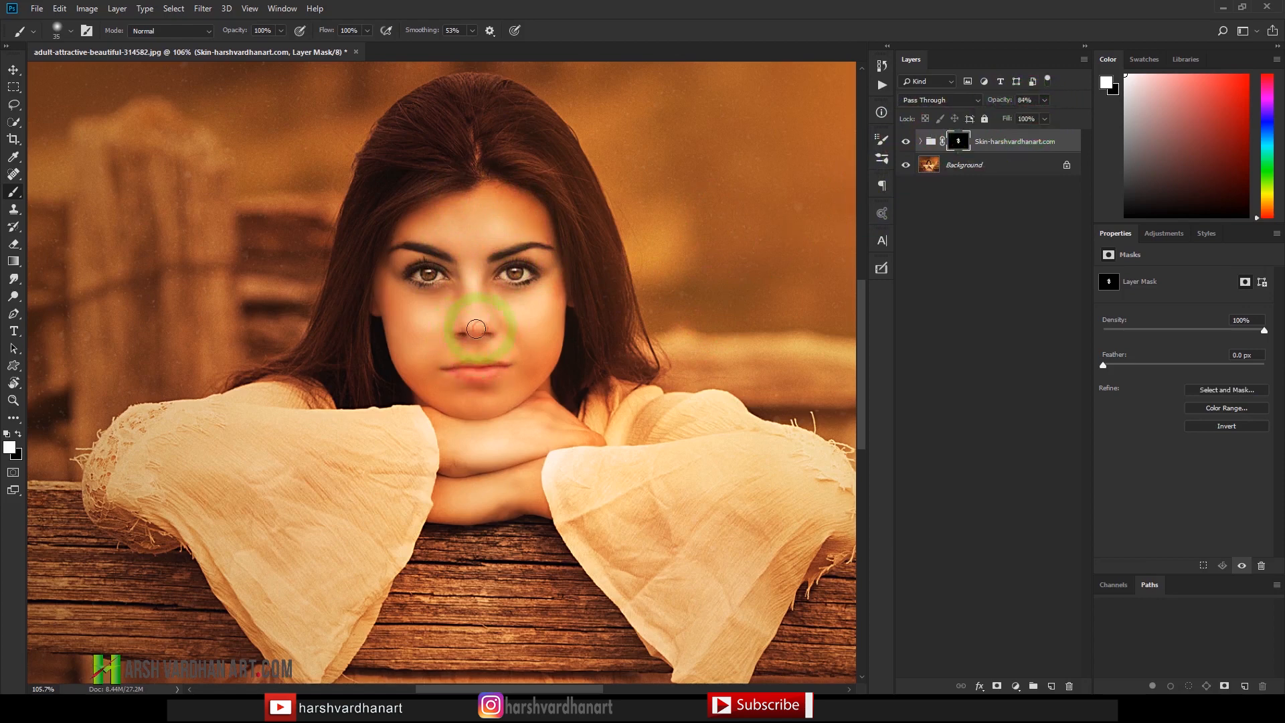
left_click_drag(646, 295, 544, 415)
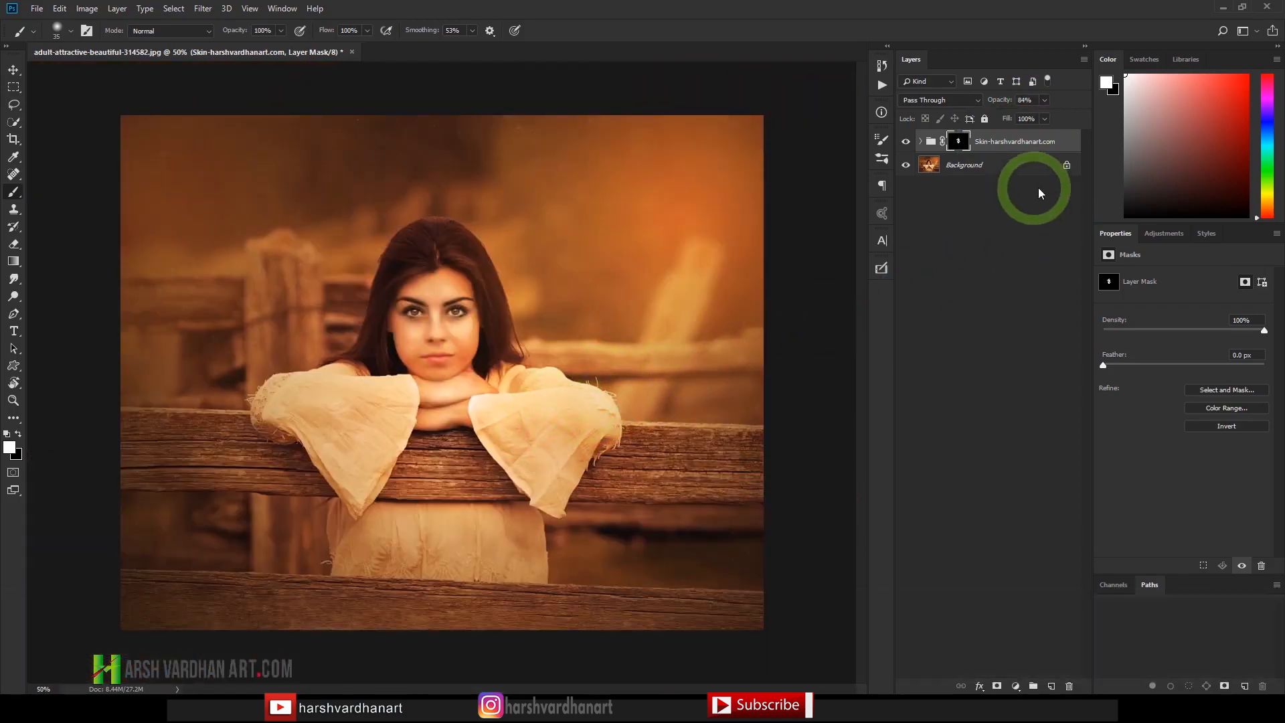
Step: Examine the whole edited portrait in full-screen mode and compare it with the original photo by hiding the original's layer
key("f")
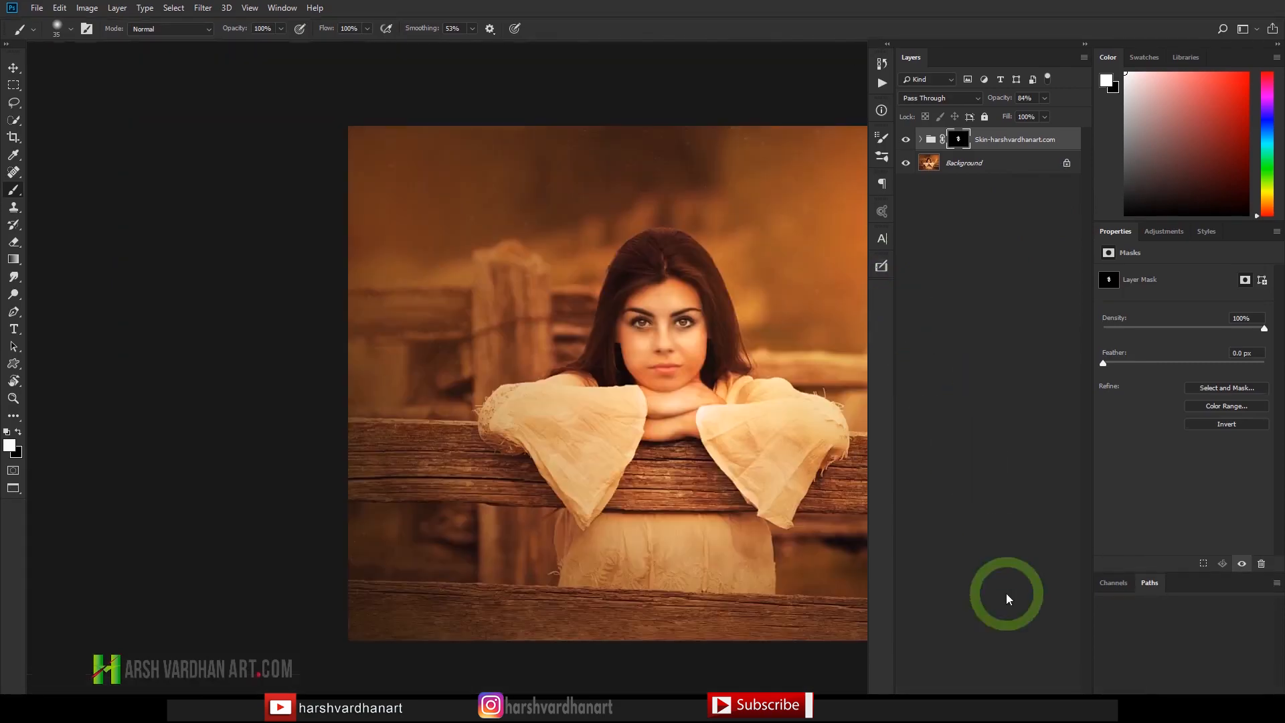
key("f")
key("ctrl+KP_0")
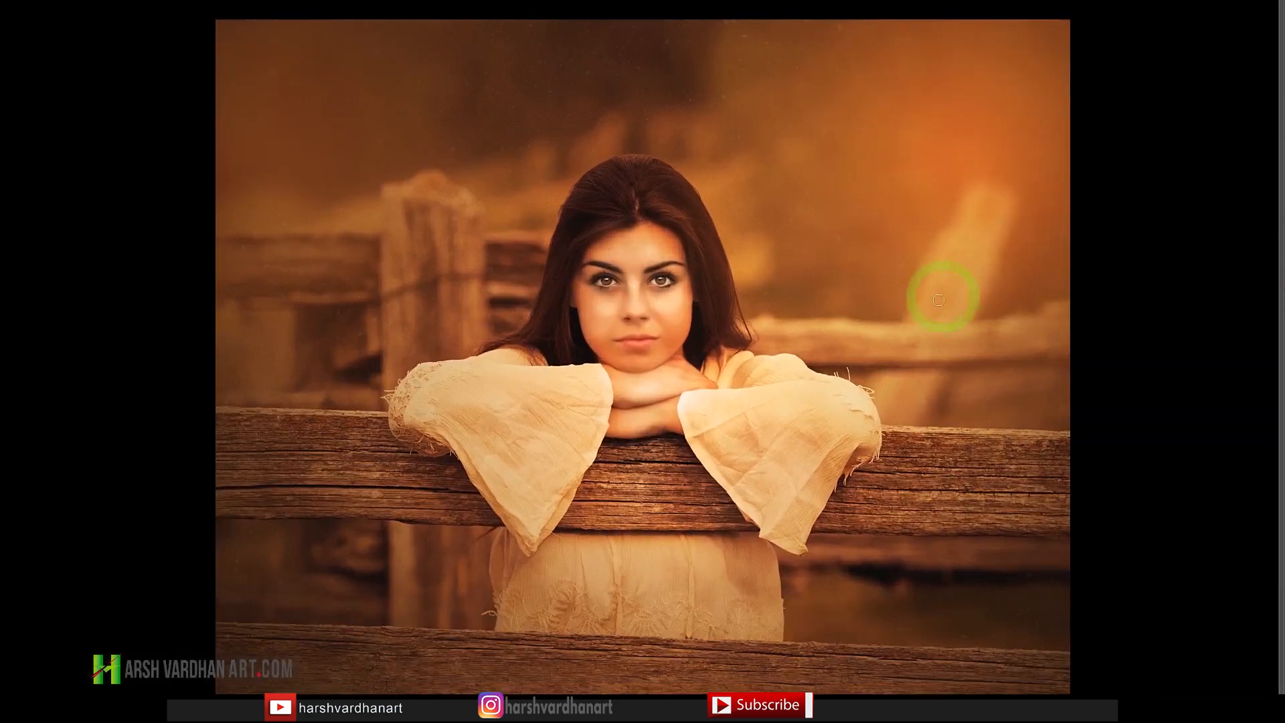
key("f")
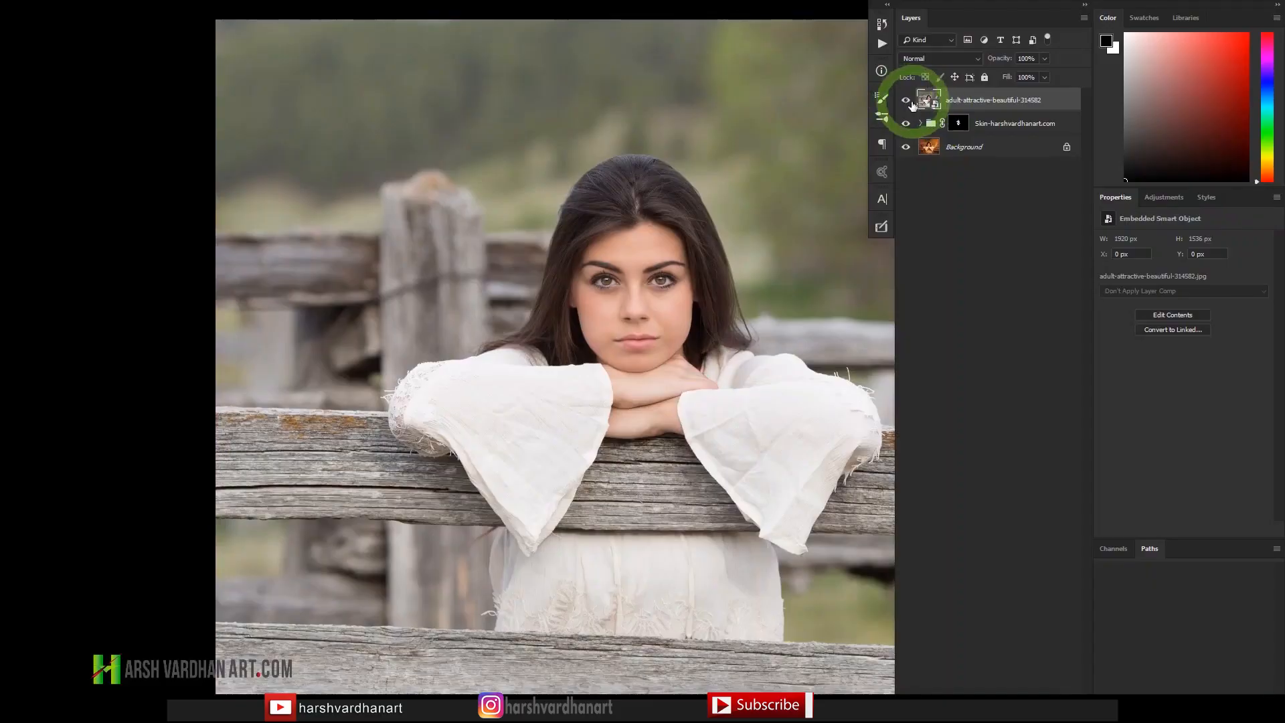
left_click(907, 101)
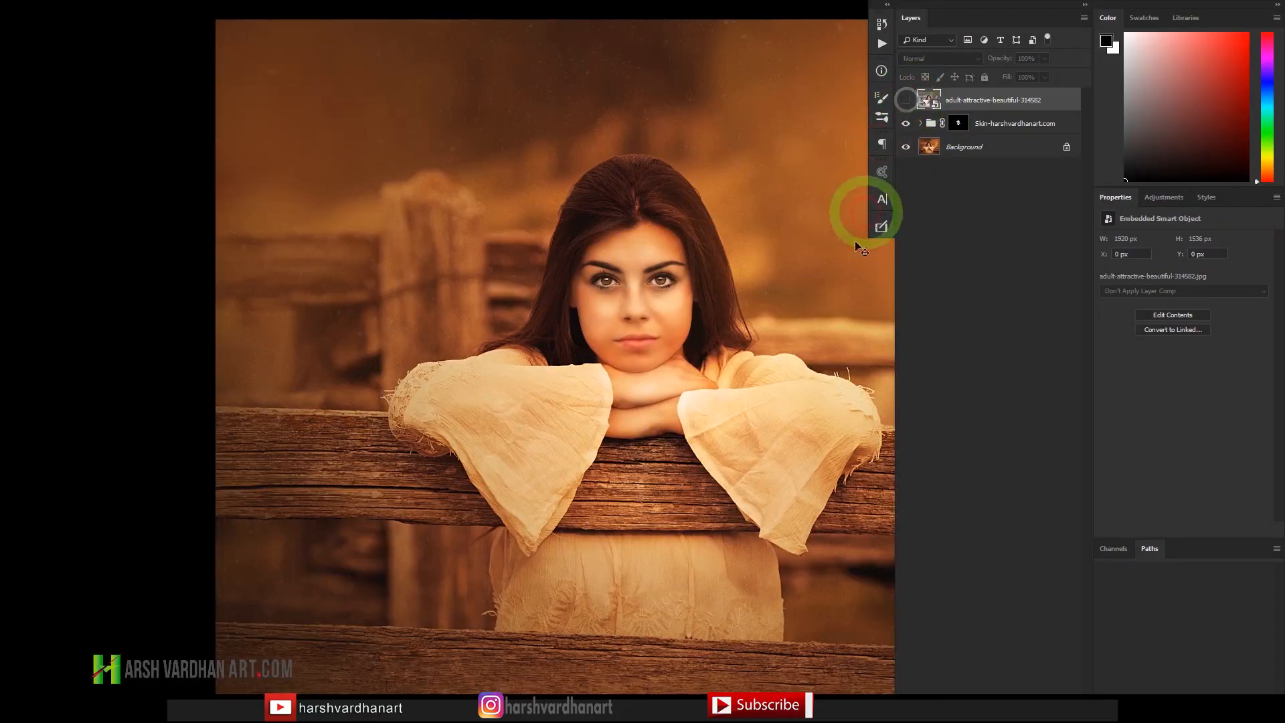
key("f")
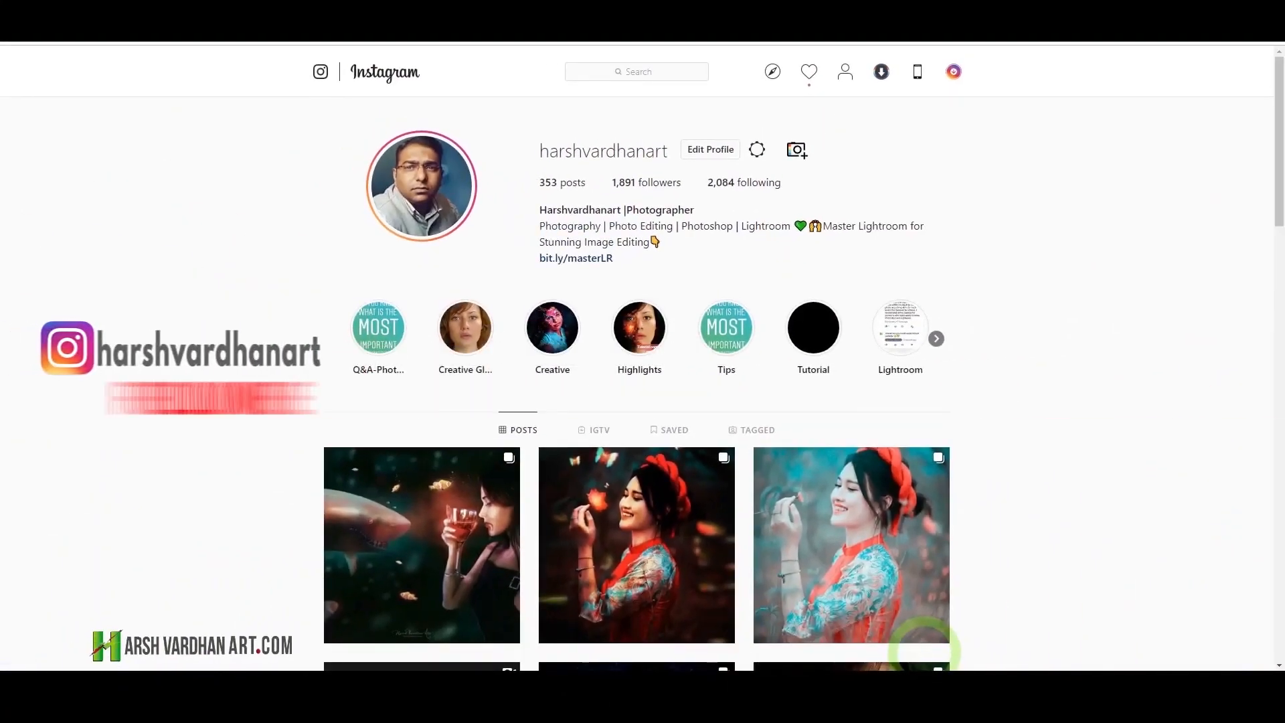
Step: Switch to Instagram and look through the photo posts on the profile page
scroll(923, 652, "down", 5)
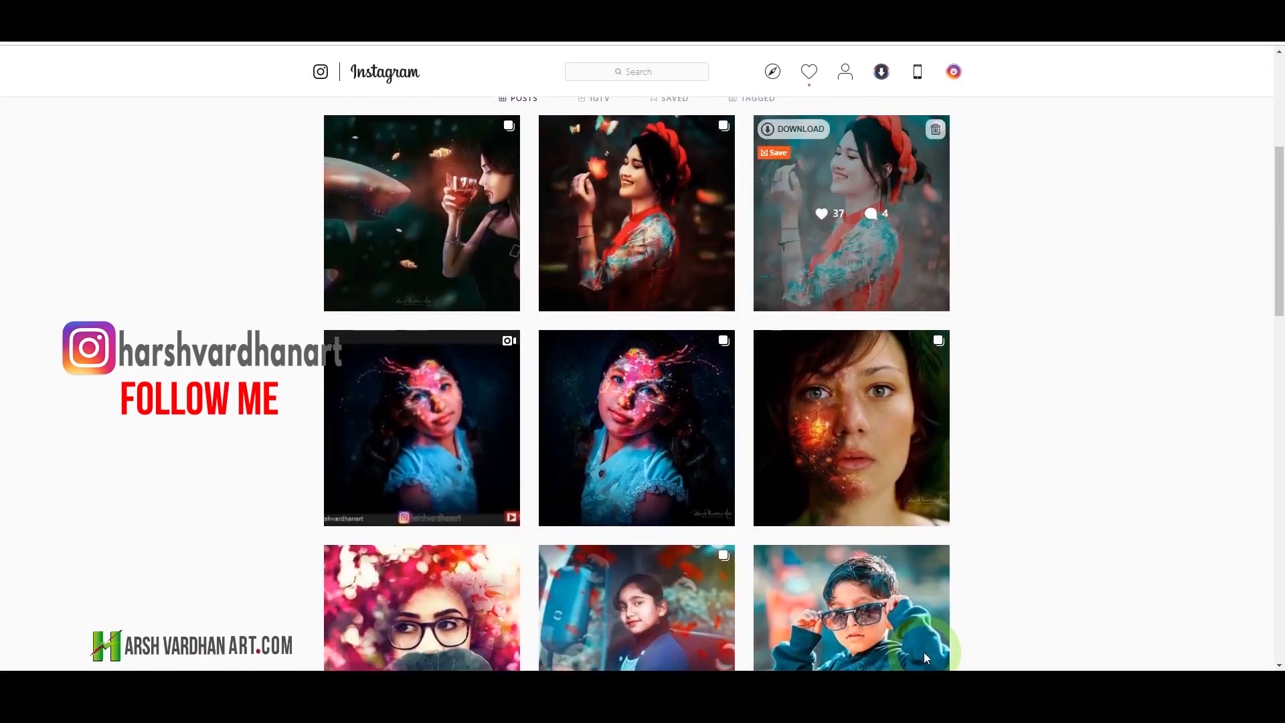
scroll(924, 652, "down", 3)
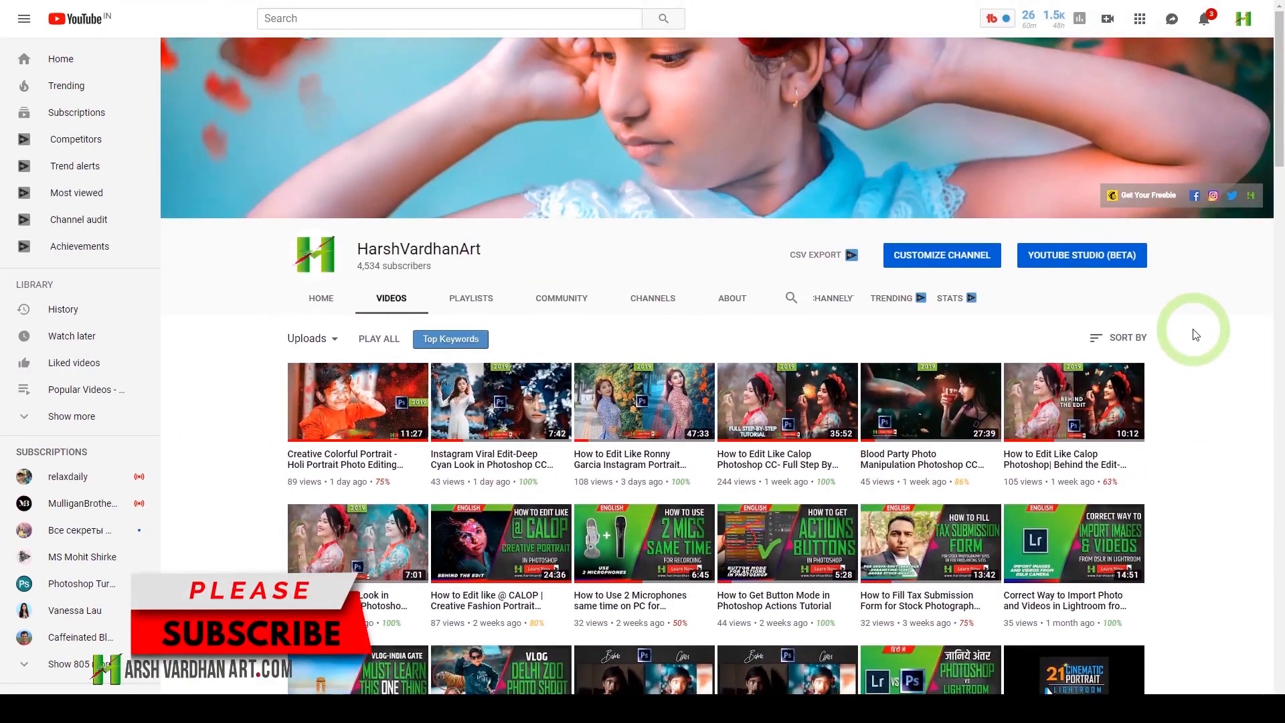
Step: Switch to YouTube and look through the uploaded videos on the channel's page
scroll(1196, 335, "down", 4)
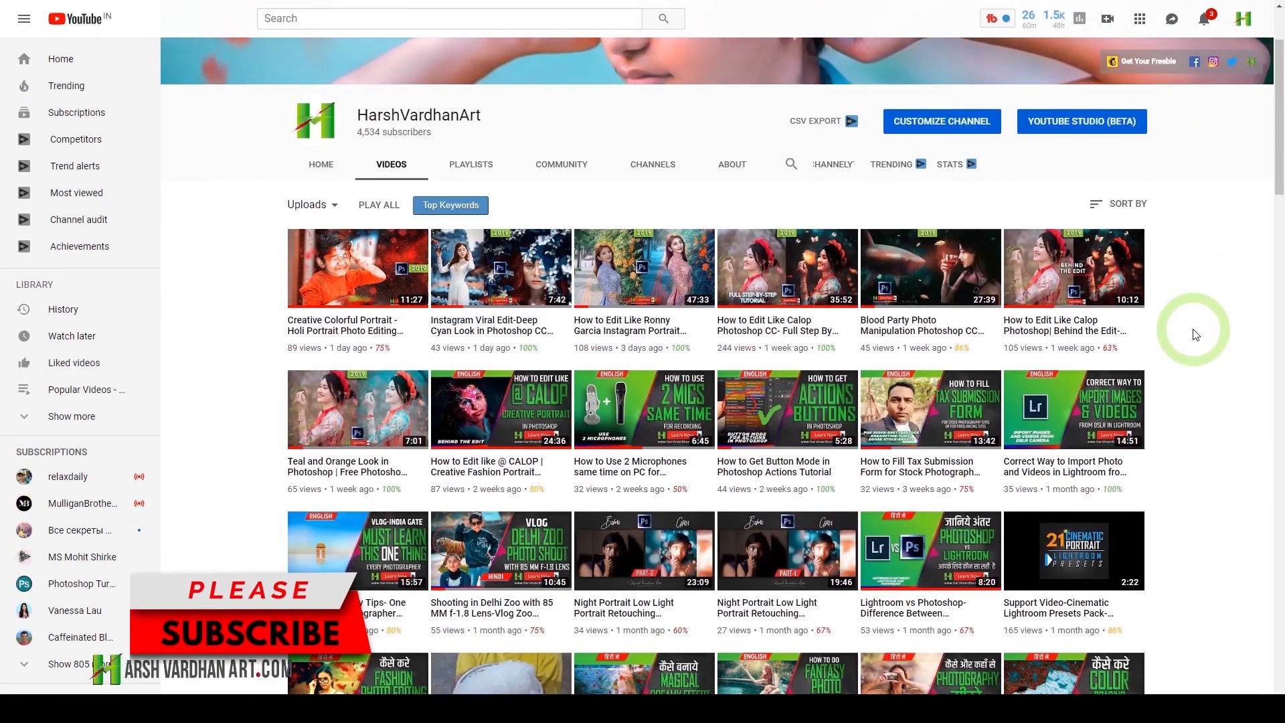
scroll(1197, 335, "down", 5)
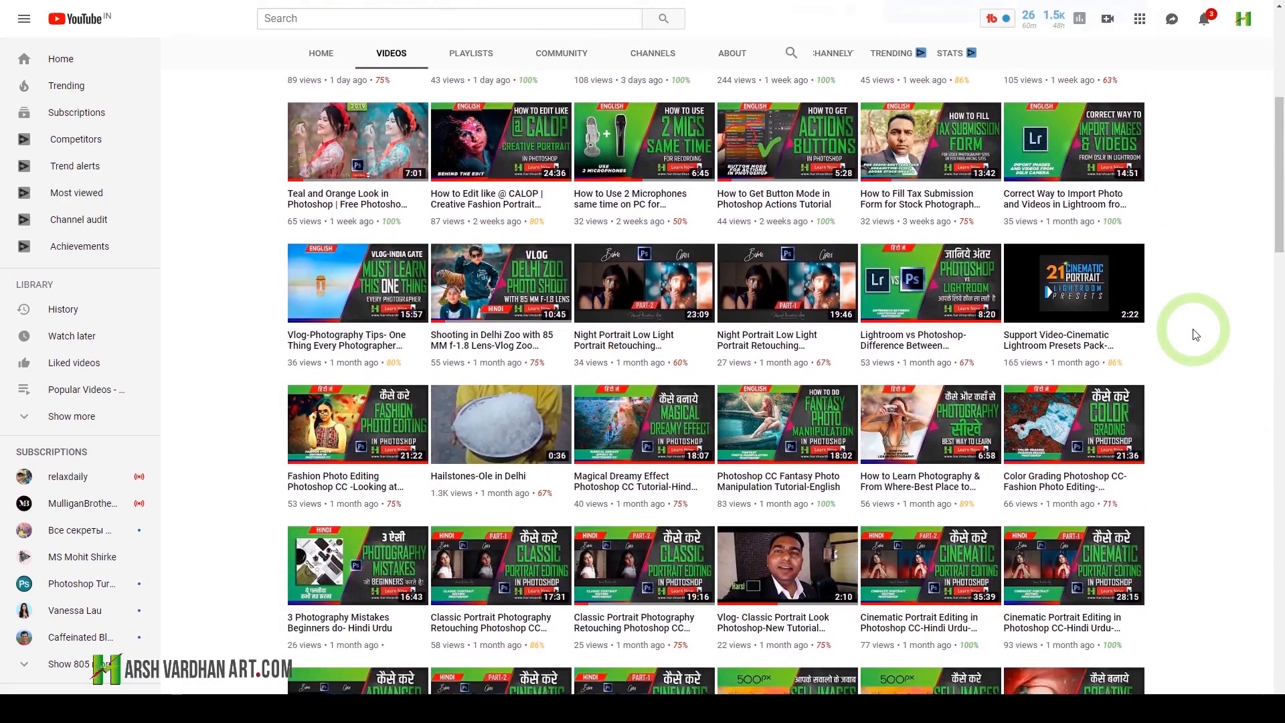
scroll(1196, 334, "down", 5)
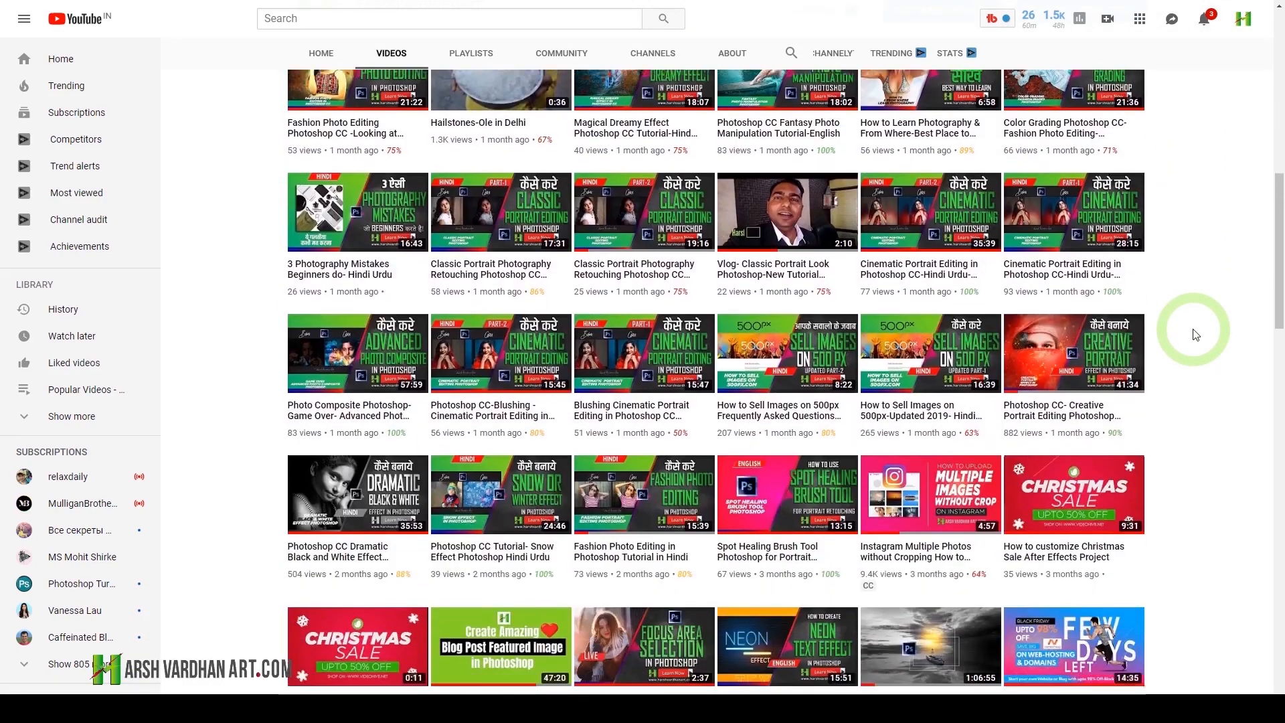
scroll(1196, 335, "down", 3)
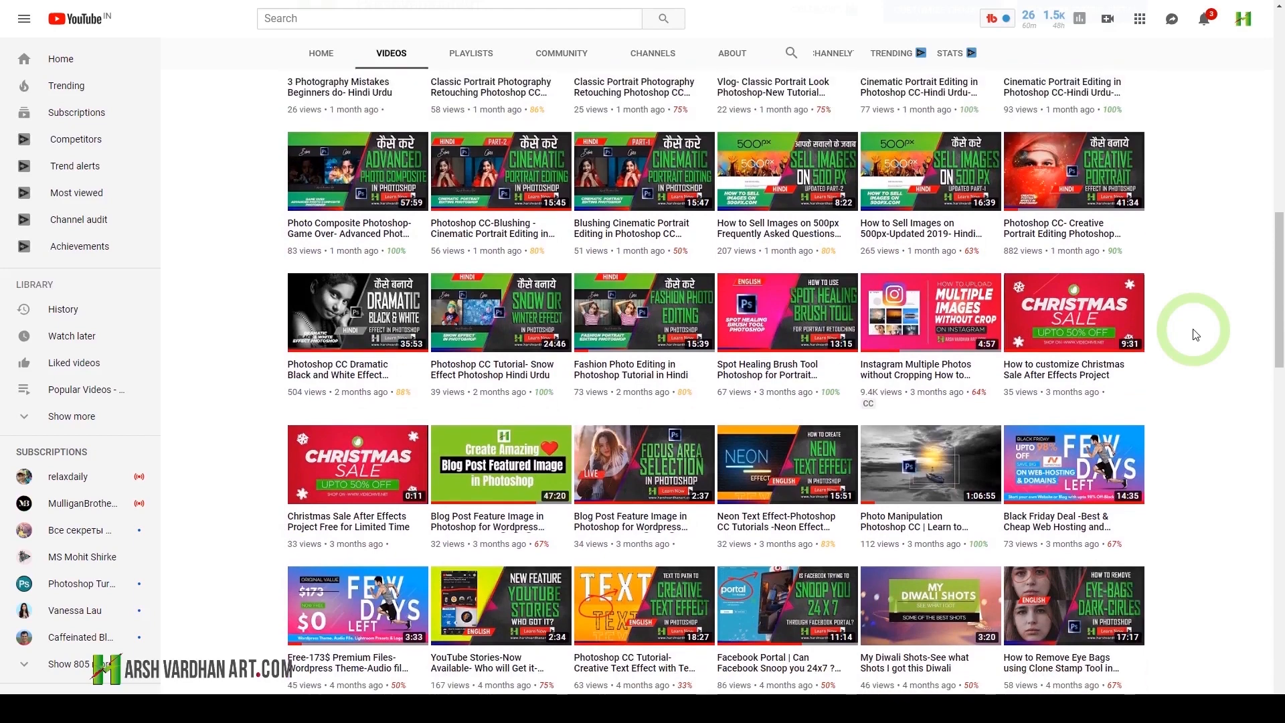
scroll(1196, 342, "down", 2)
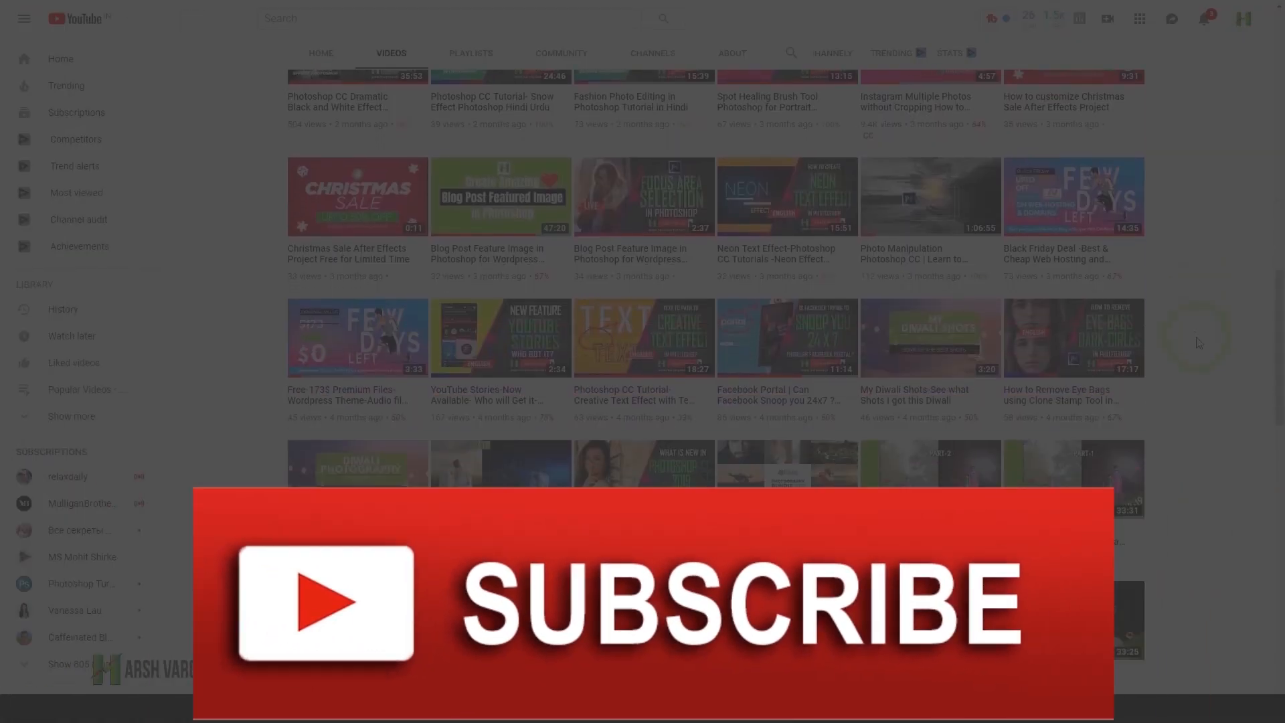
scroll(1198, 343, "down", 2)
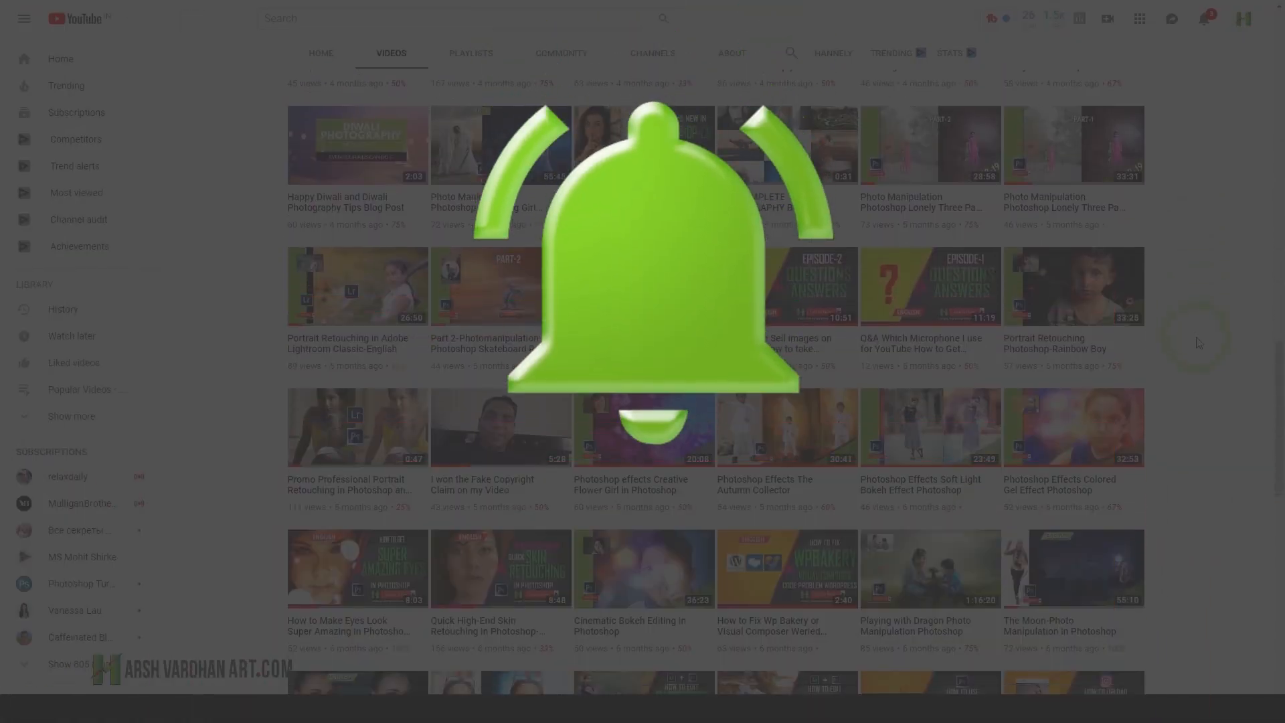
scroll(1199, 343, "down", 2)
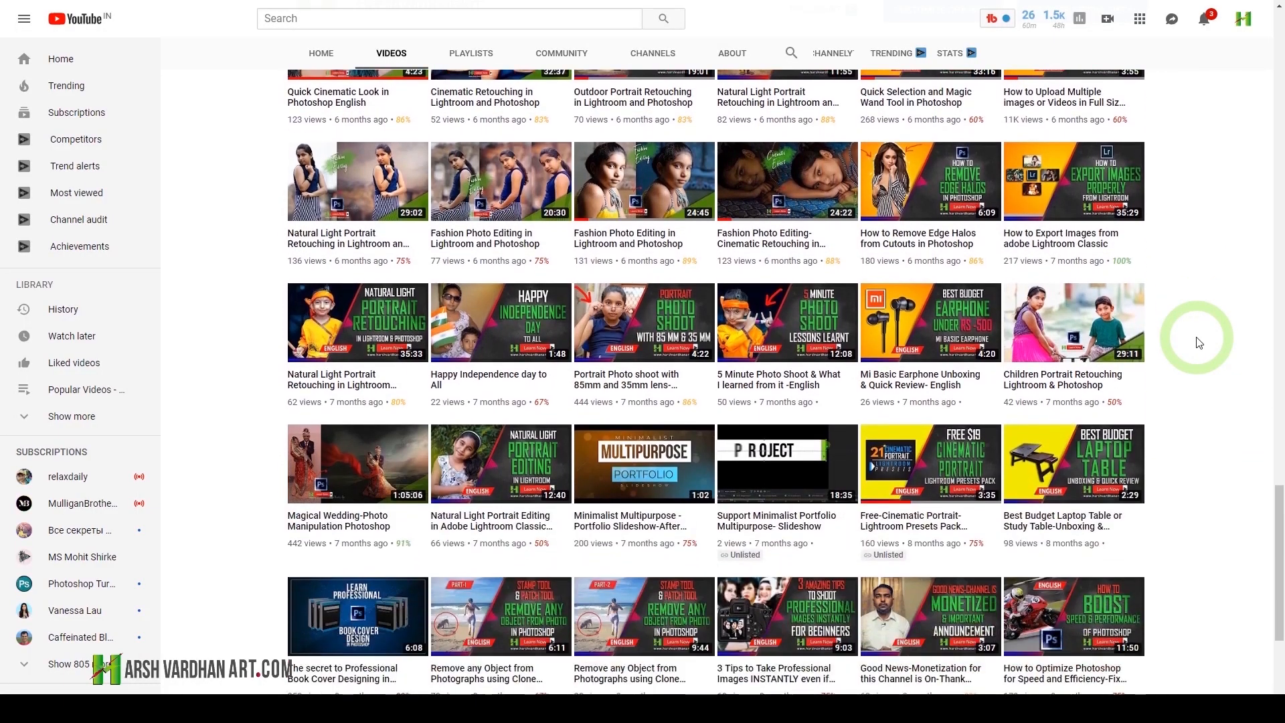
scroll(1197, 343, "down", 2)
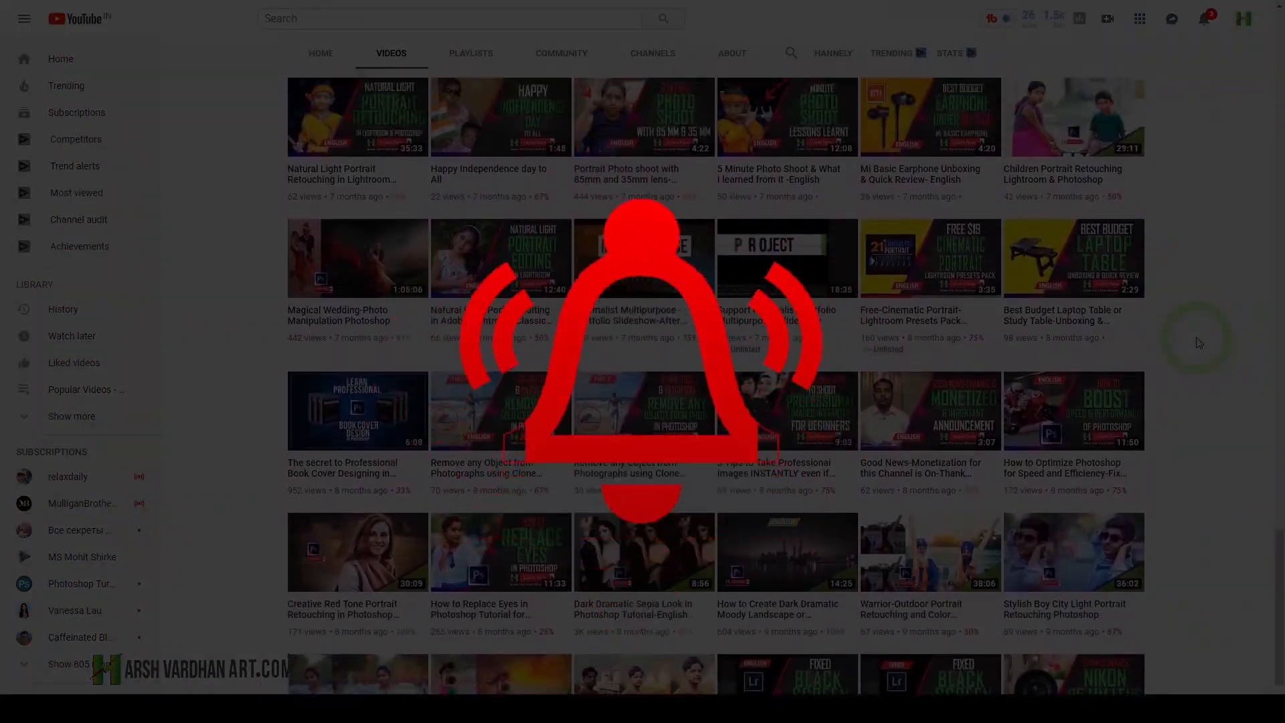
scroll(1199, 343, "down", 5)
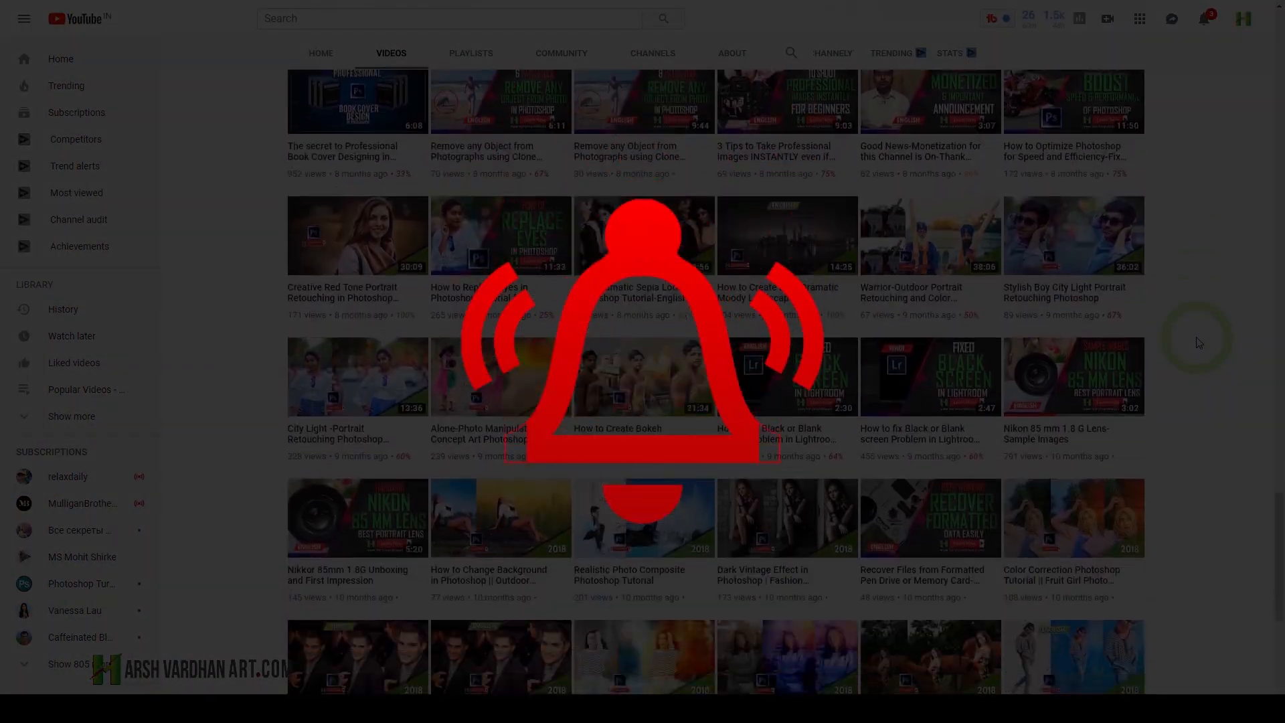
scroll(1197, 342, "down", 5)
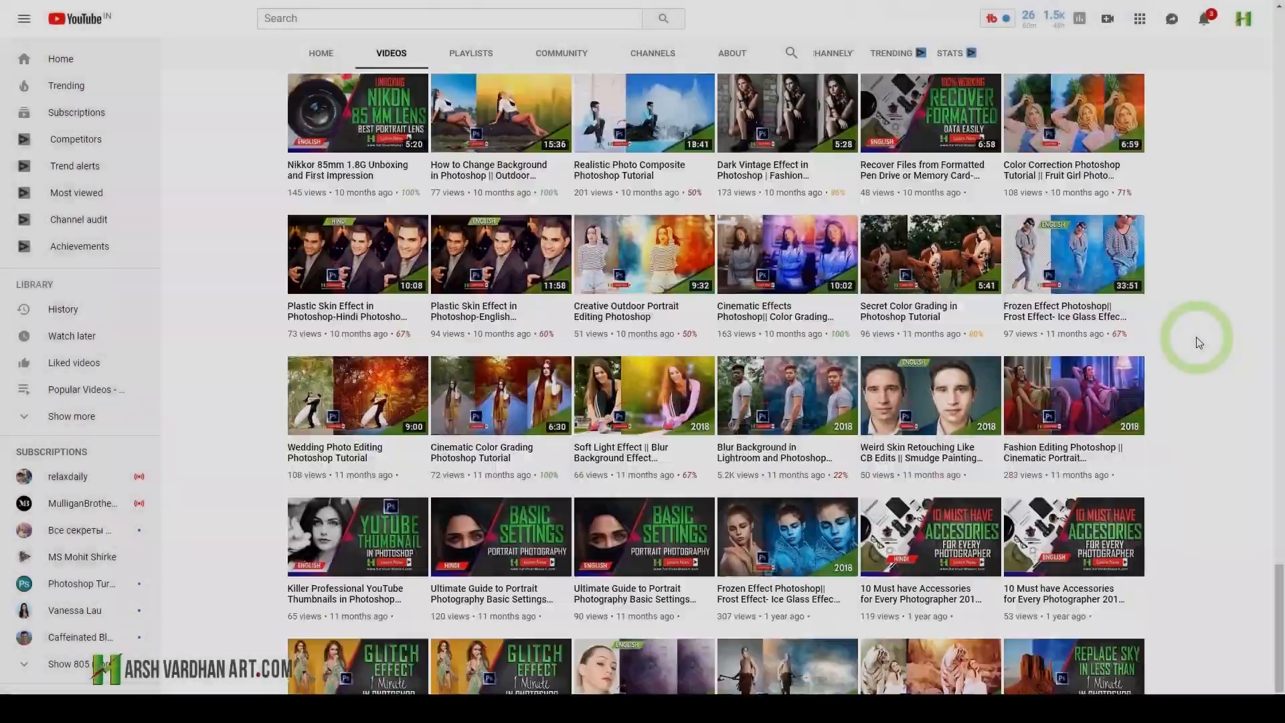